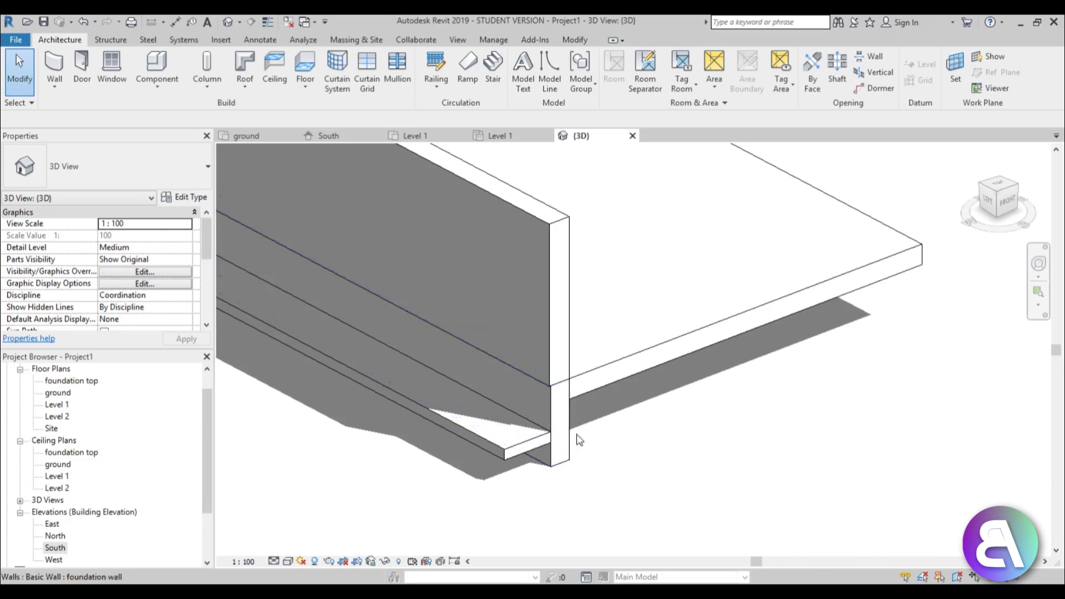
Inspect the Level 1 floor, foundation wall, main wall and outer ground slab in the 3D view.
middle_click_drag(616, 455, 602, 399, "shift")
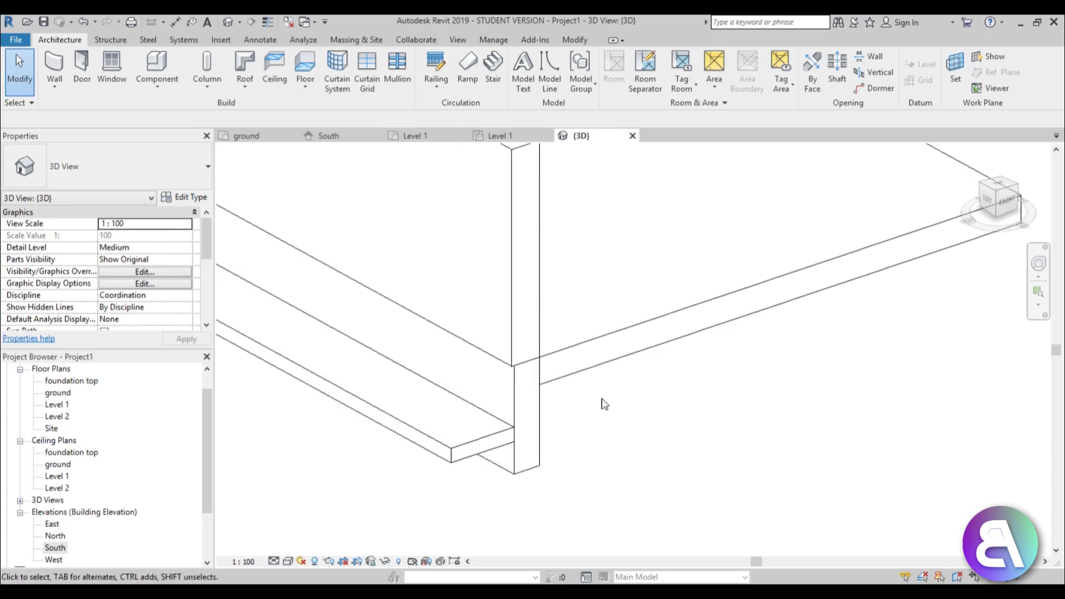
left_click(589, 369)
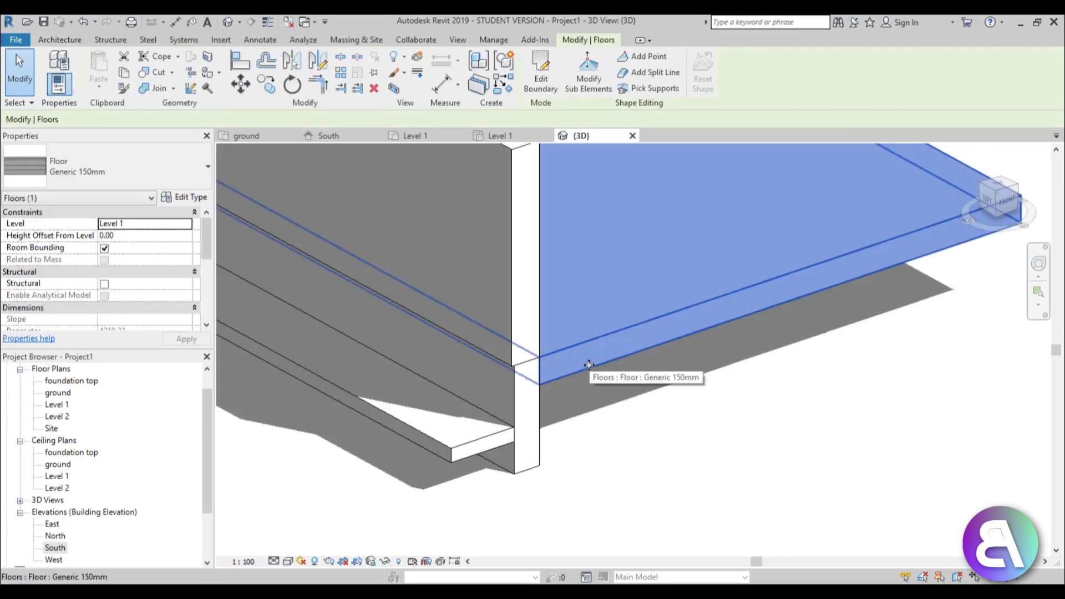
middle_click_drag(578, 333, 590, 405, "shift")
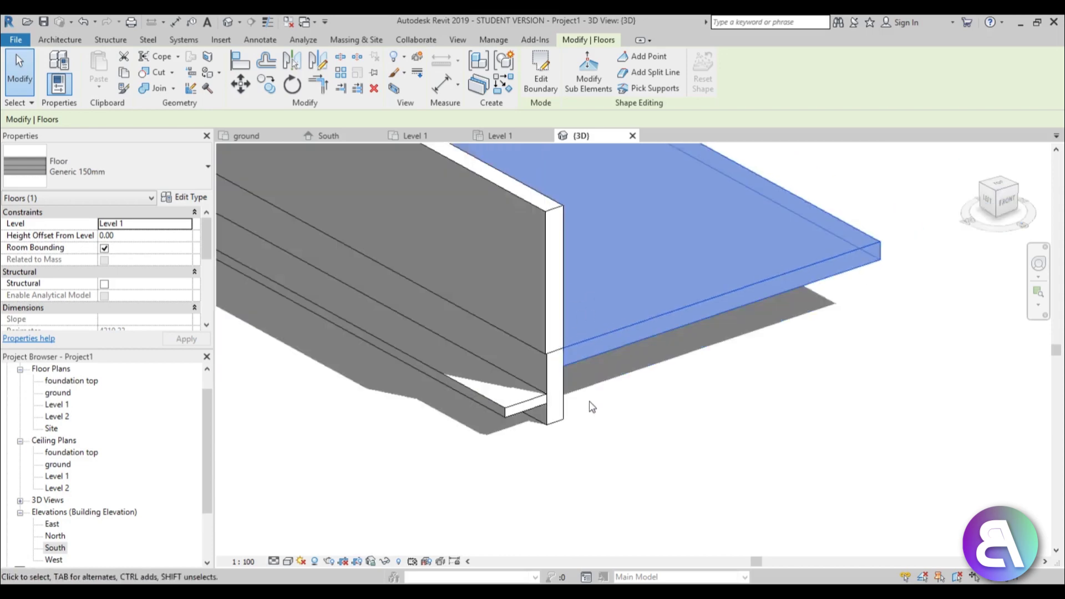
left_click(557, 358)
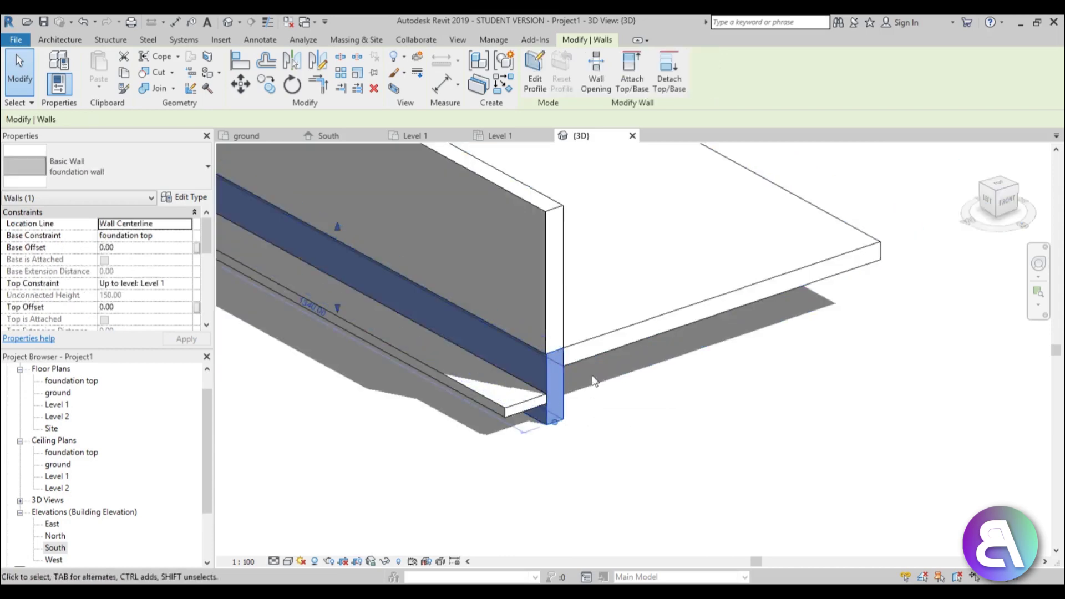
left_click(565, 325)
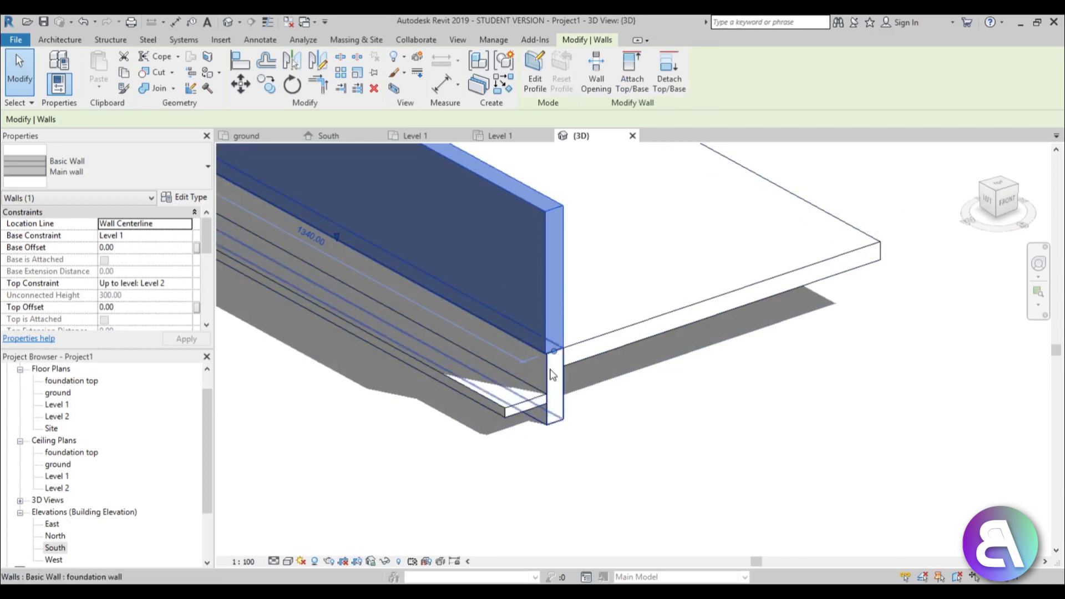
scroll(552, 371, "up", 2)
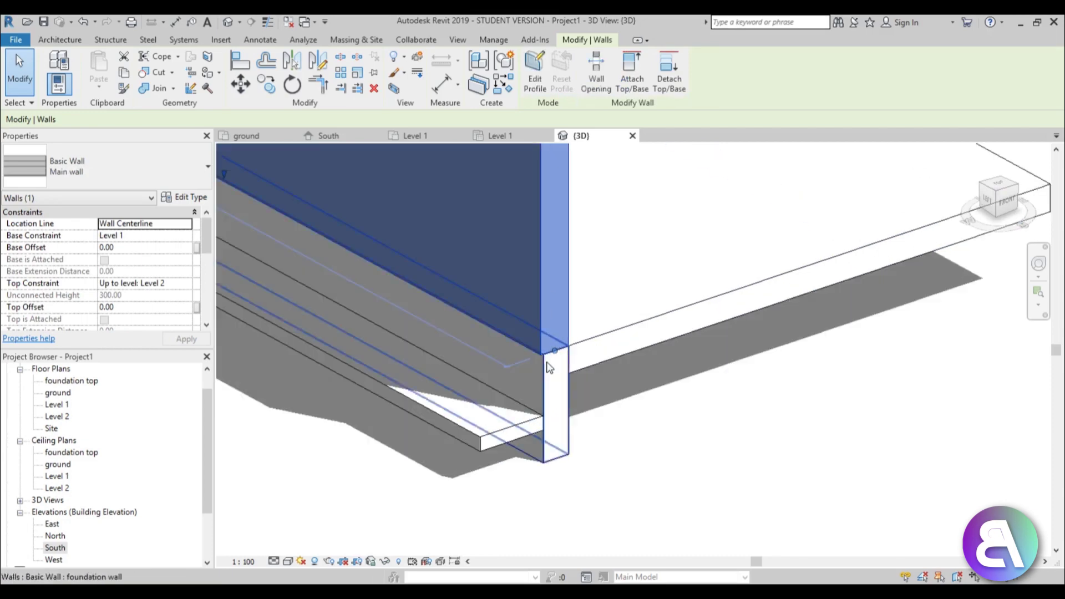
scroll(550, 367, "down", 3)
left_click(602, 453)
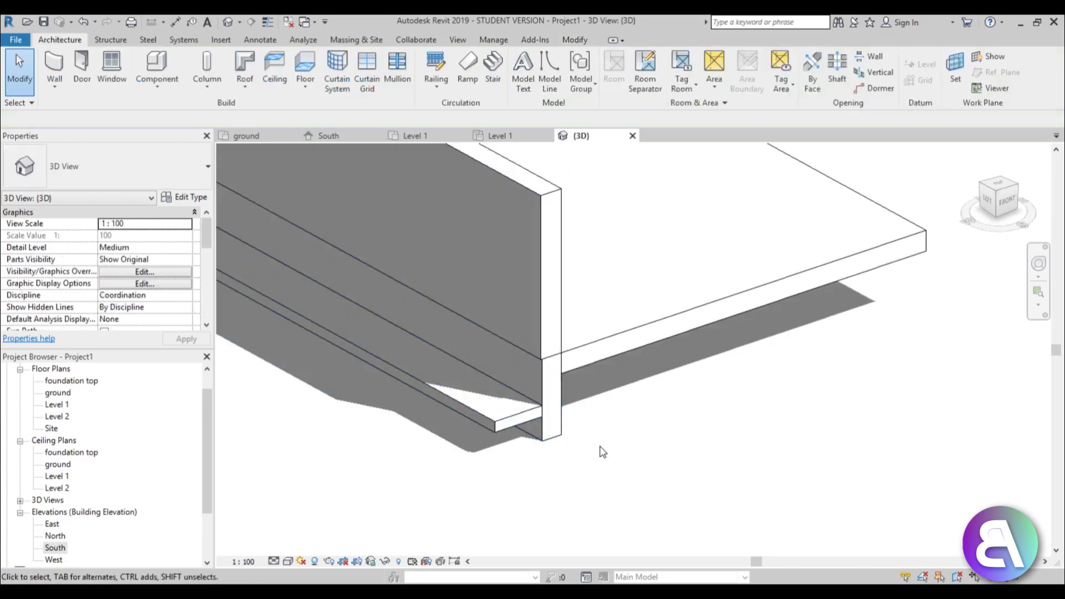
left_click(503, 419)
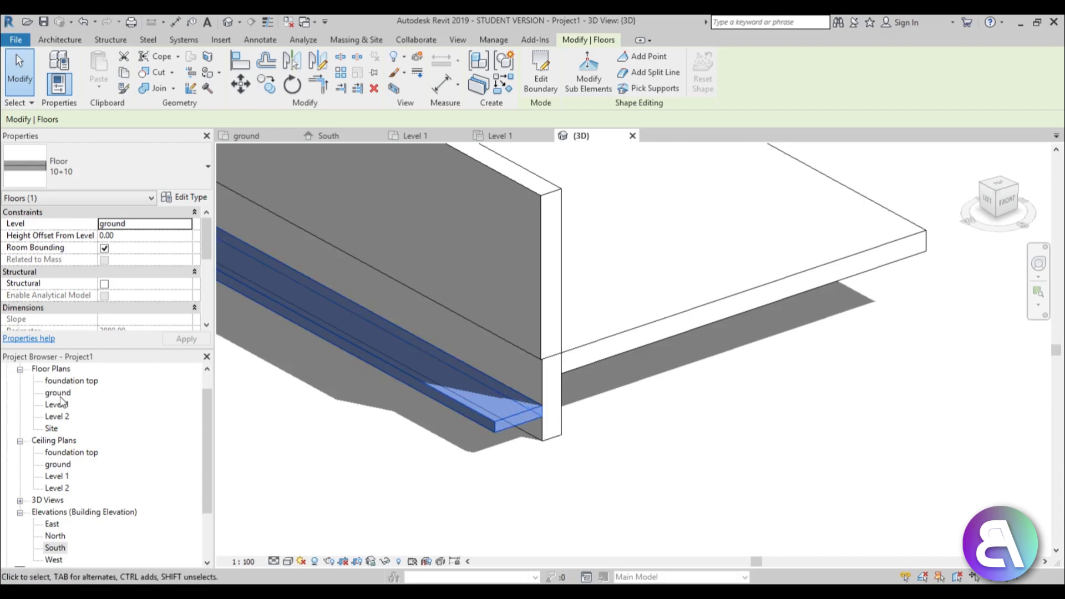
middle_click_drag(654, 482, 358, 300, "shift")
left_click(557, 443)
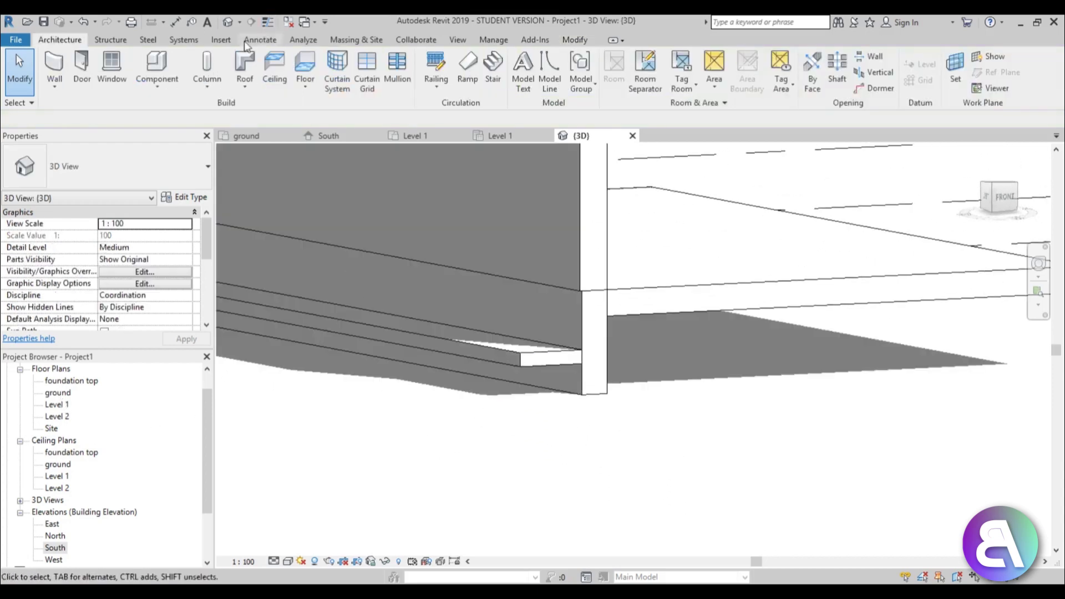
Place a Bearing Footing - 900 x 300 wall foundation under the foundation wall.
left_click(118, 41)
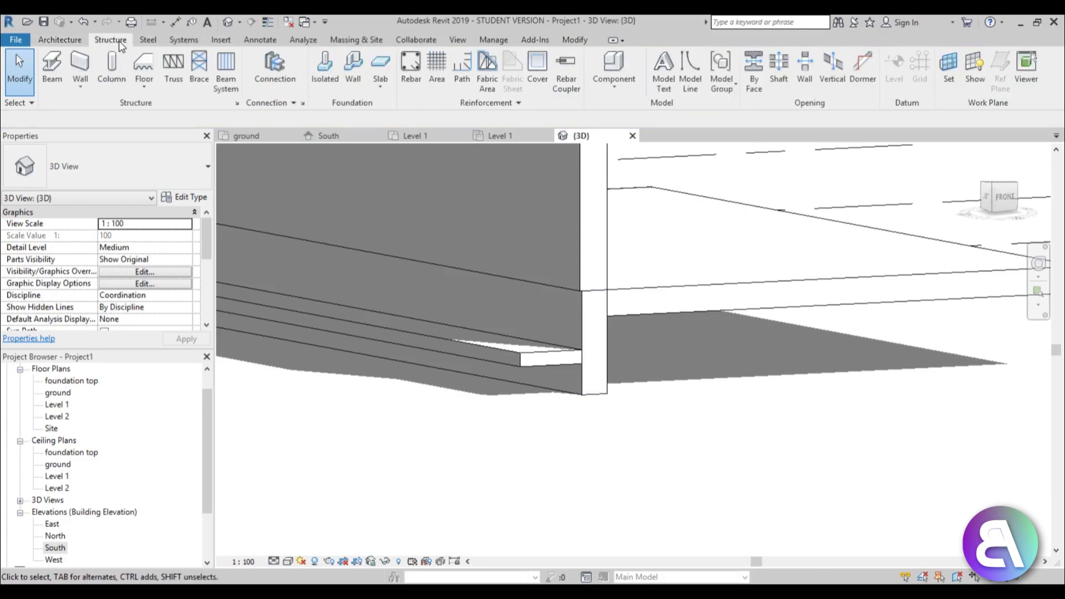
left_click(353, 69)
left_click(175, 172)
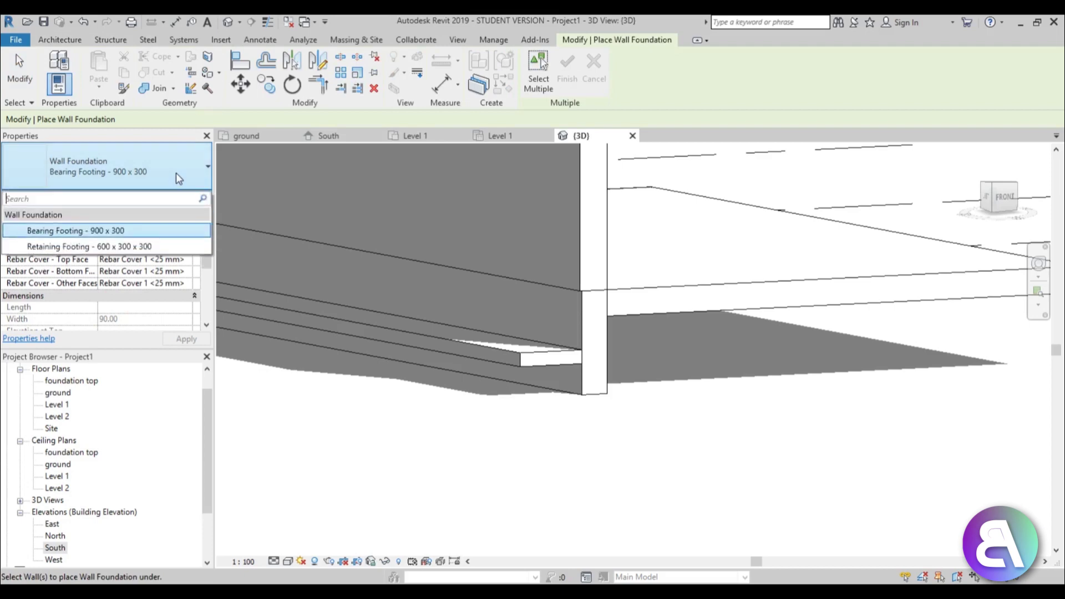
left_click(131, 233)
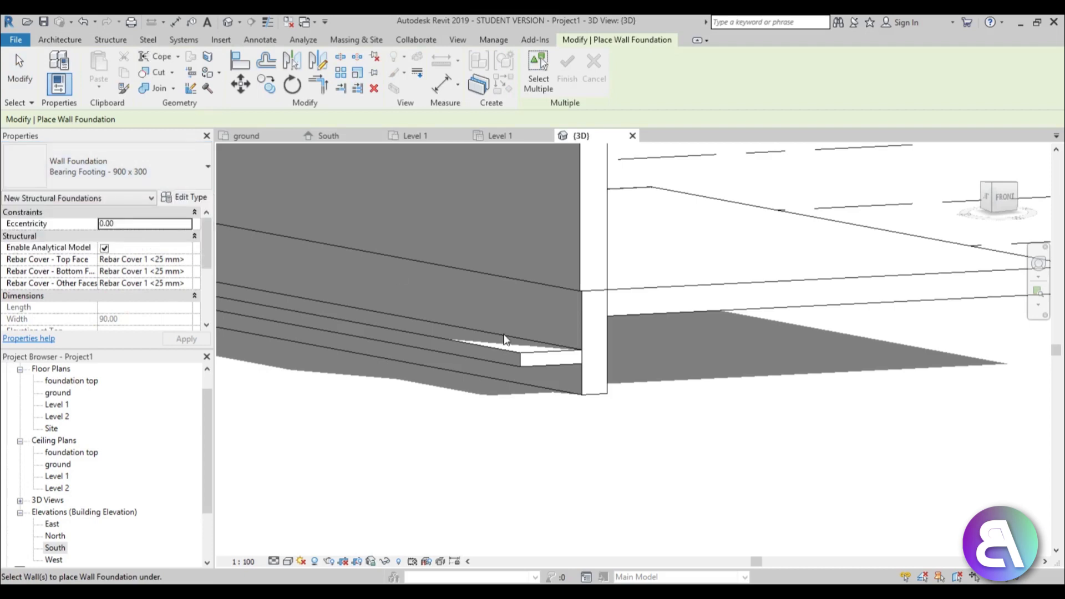
left_click(559, 400)
middle_click_drag(577, 471, 611, 511, "shift")
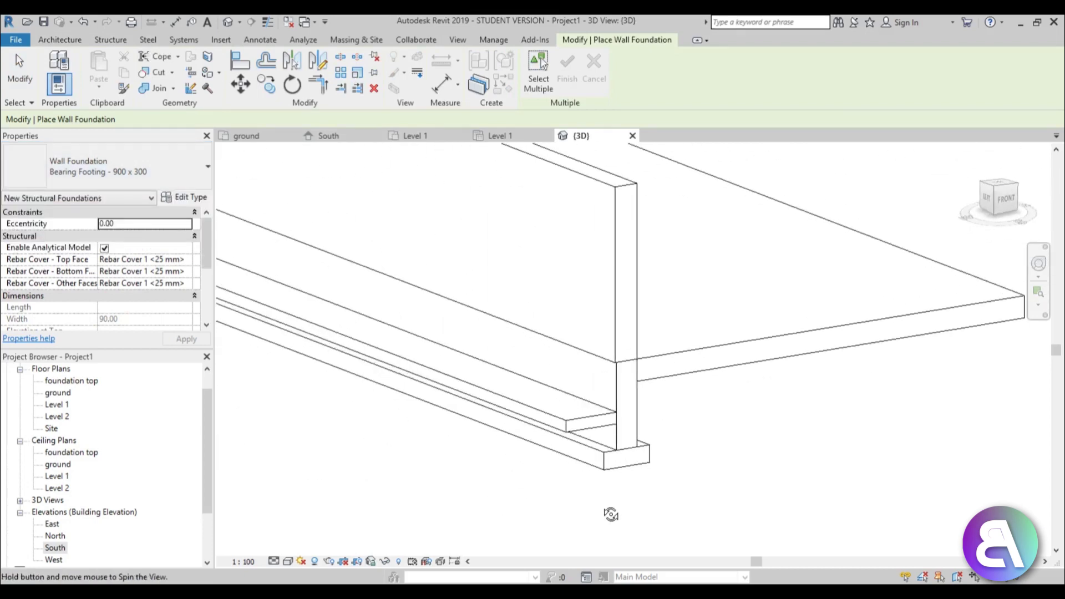
scroll(610, 482, "up", 4)
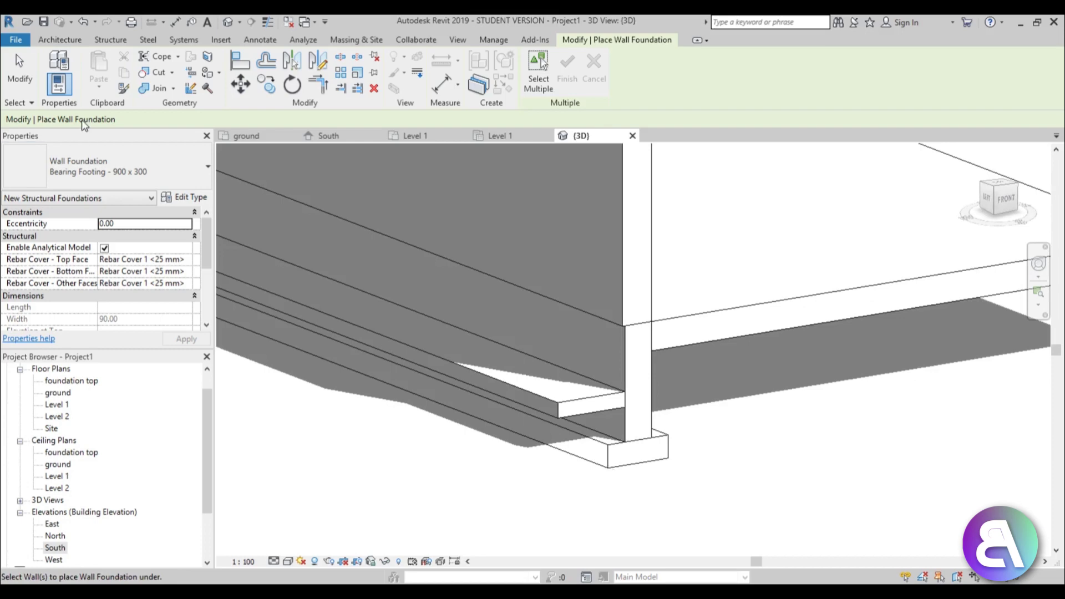
left_click(19, 73)
left_click(638, 465)
scroll(665, 461, "down", 4)
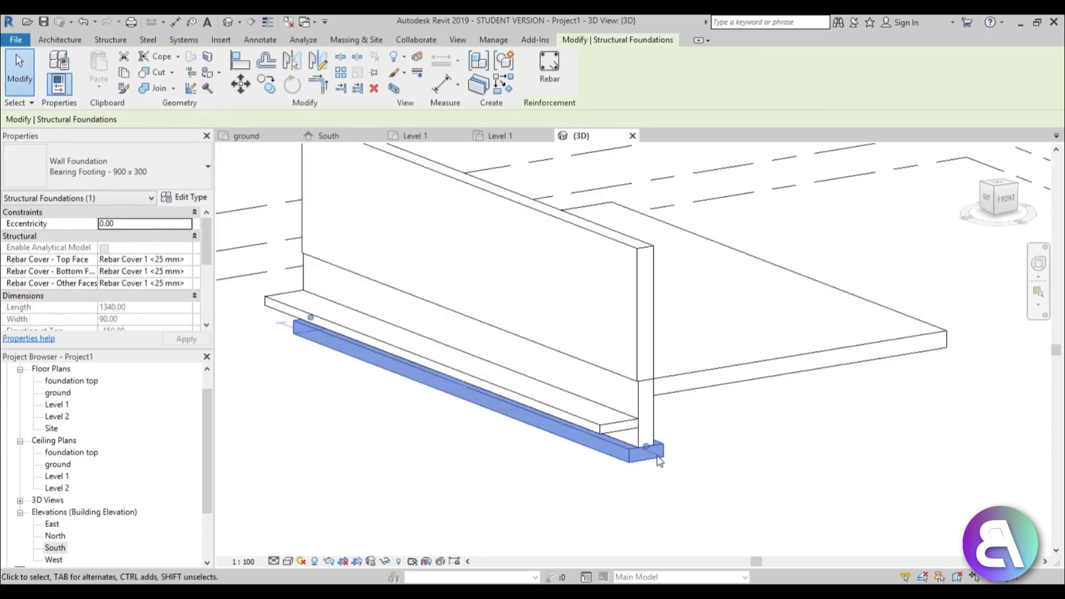
scroll(674, 491, "up", 4)
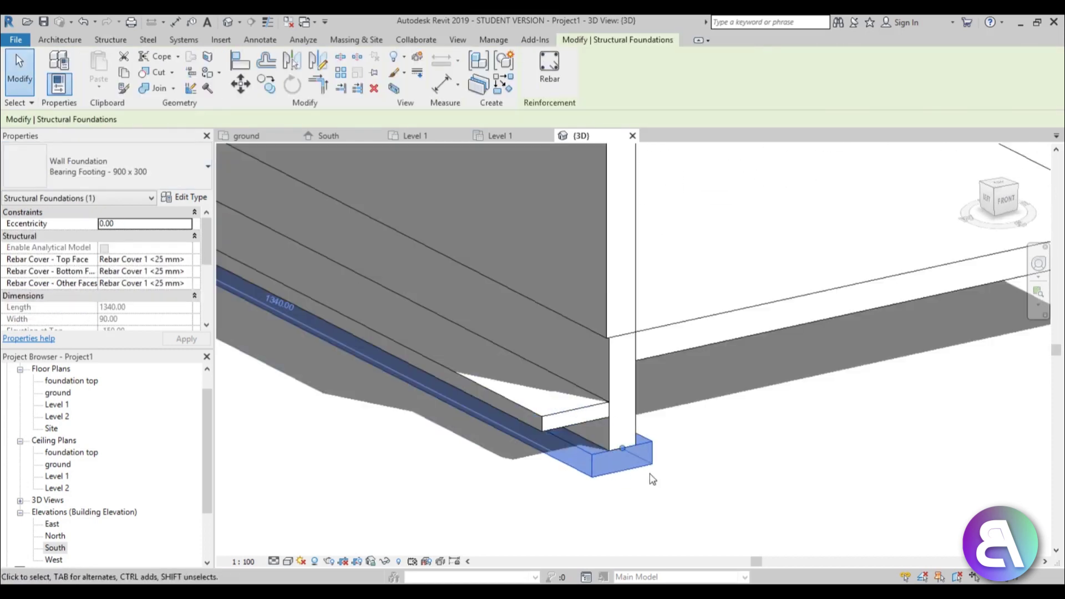
middle_click_drag(677, 426, 694, 418)
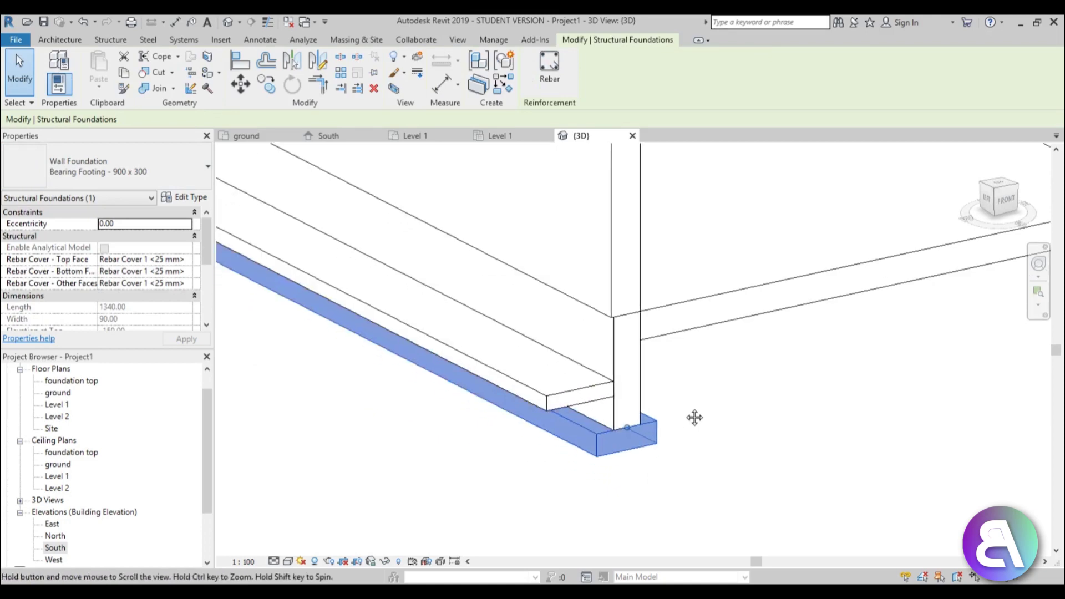
Create a building section cutting horizontally across the walls and slabs in the Level 1 floor plan, and open its view.
double_click(58, 406)
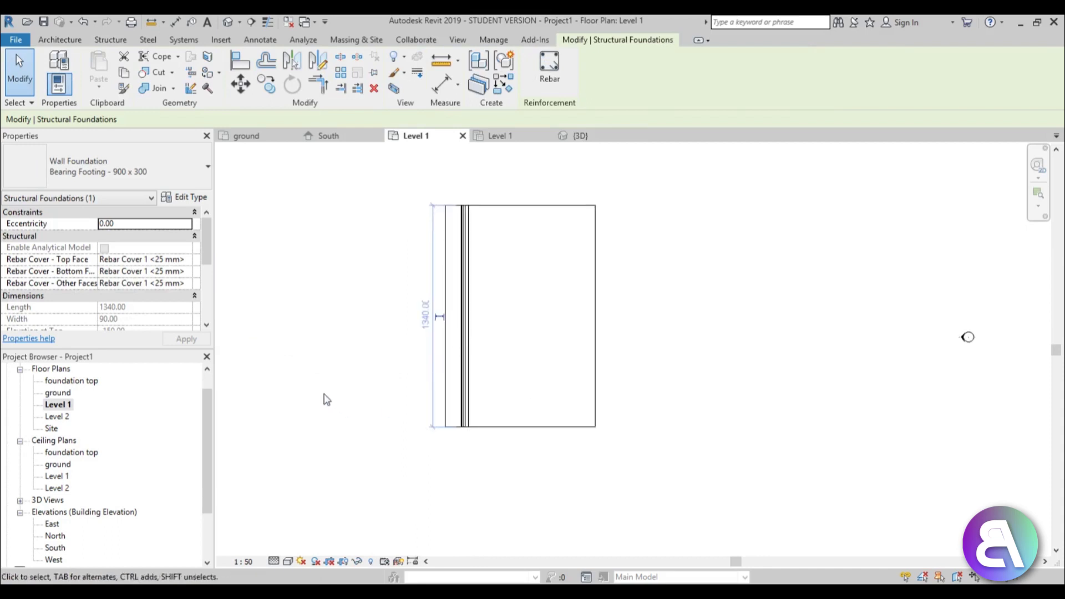
left_click(252, 23)
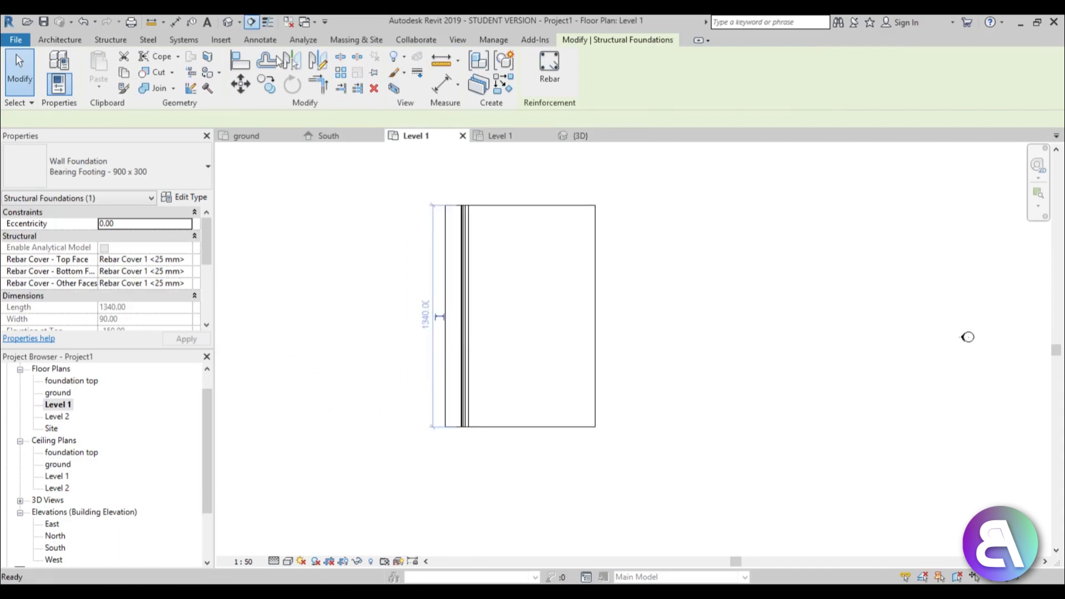
left_click(401, 333)
left_click(613, 334)
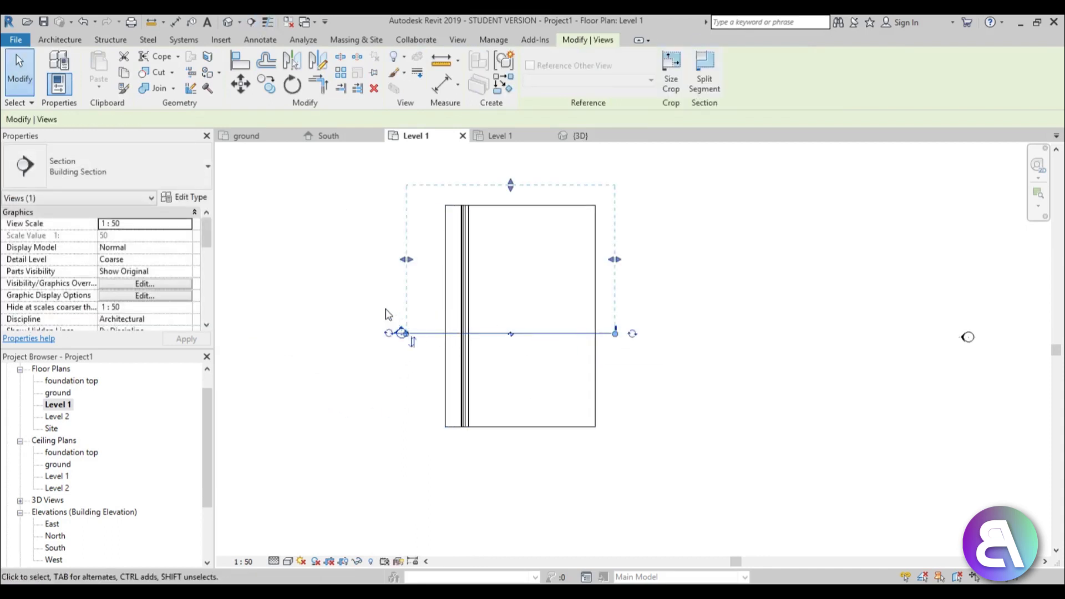
key("Escape")
double_click(399, 331)
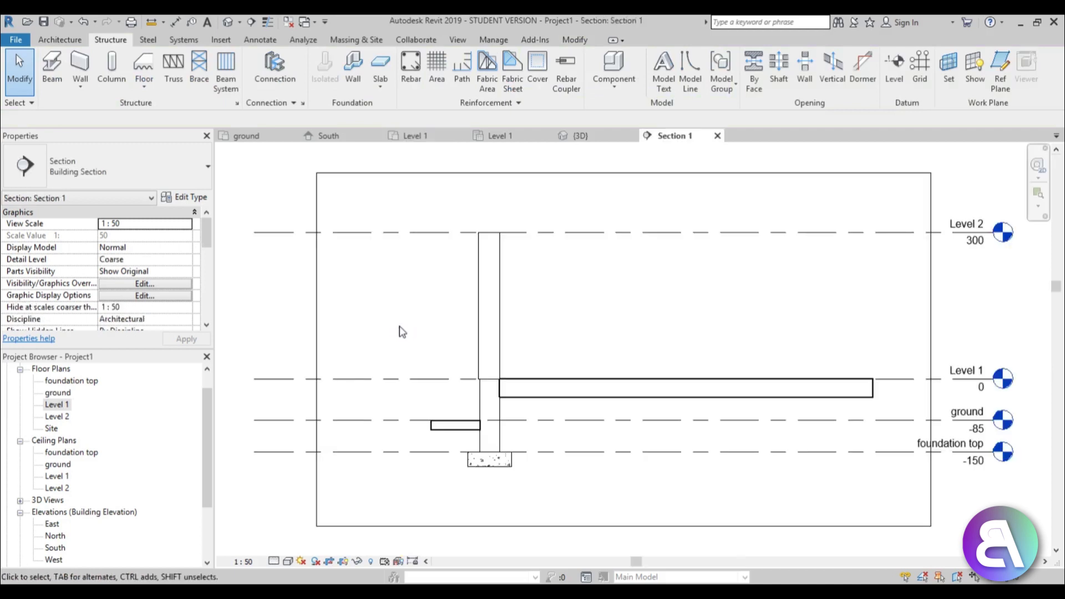
Tighten the section's crop region on all four sides around the junction of footing, foundation wall and floor slabs.
left_click(286, 333)
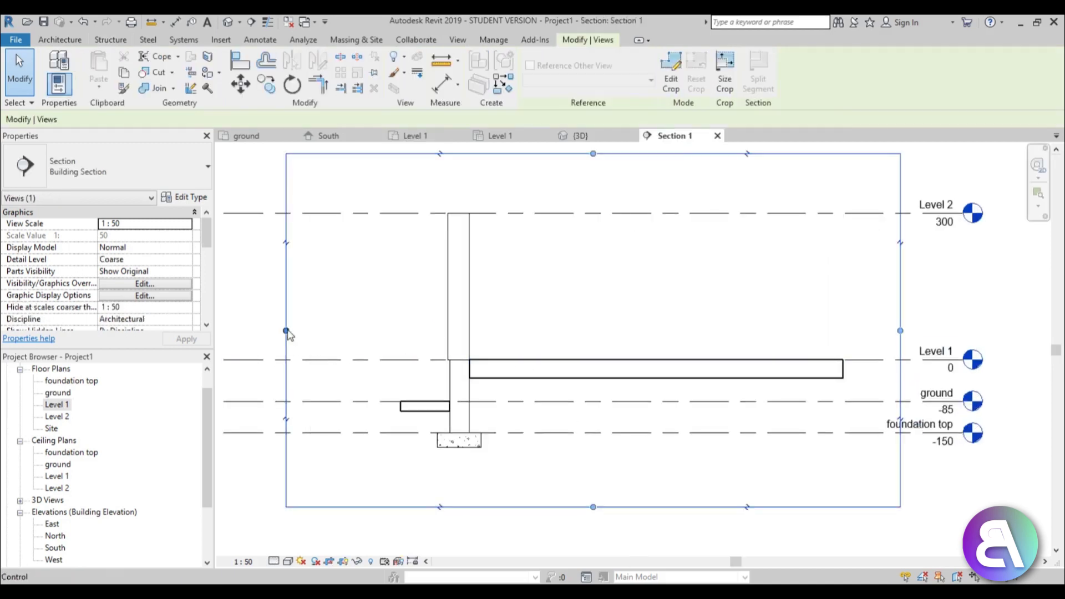
left_click_drag(287, 331, 337, 332)
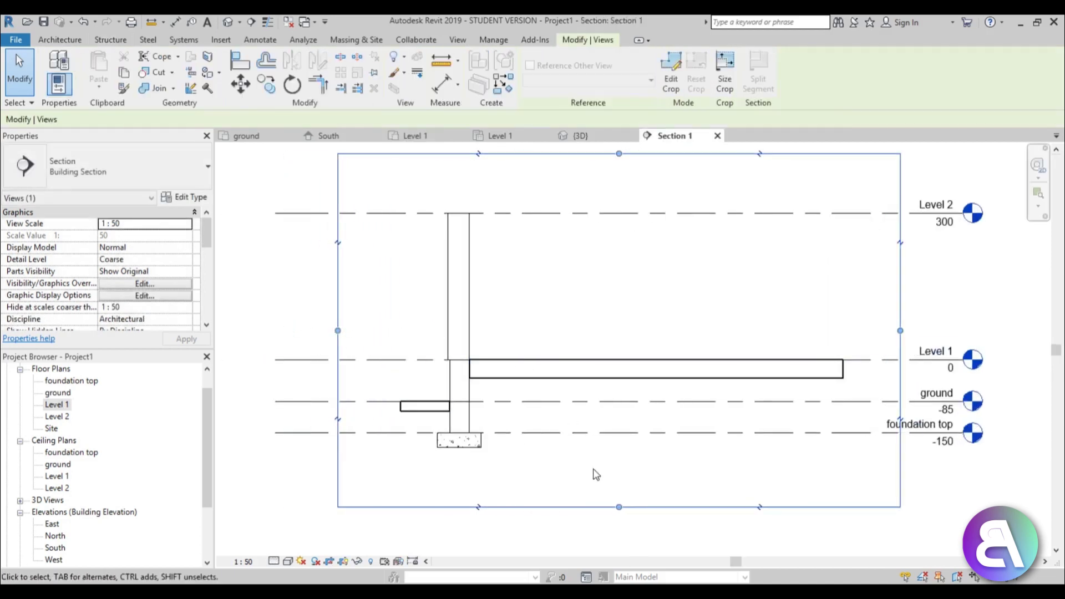
left_click_drag(619, 507, 616, 491)
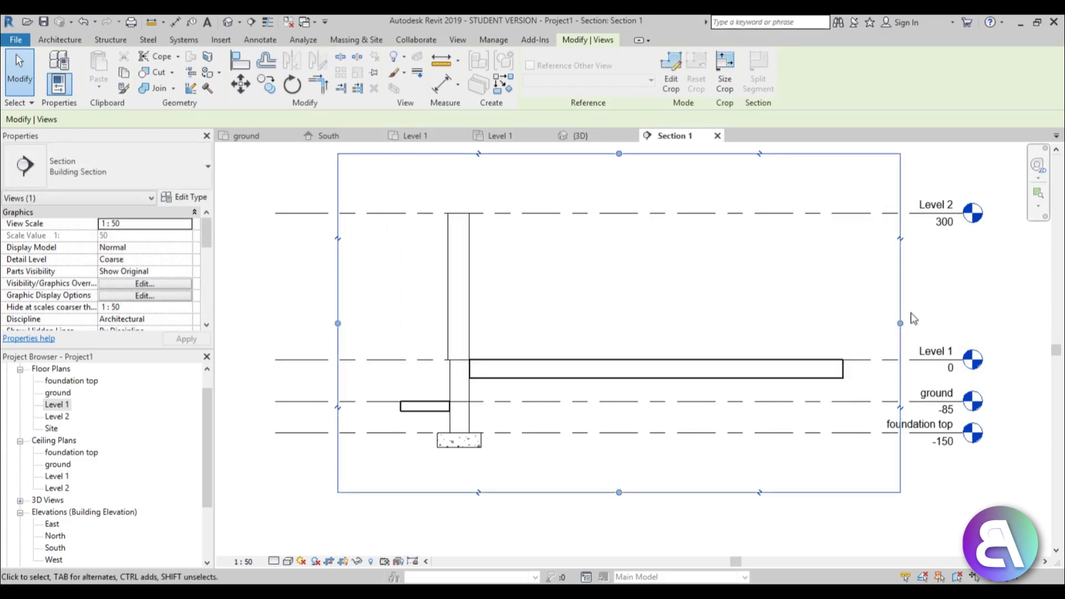
left_click_drag(900, 323, 574, 322)
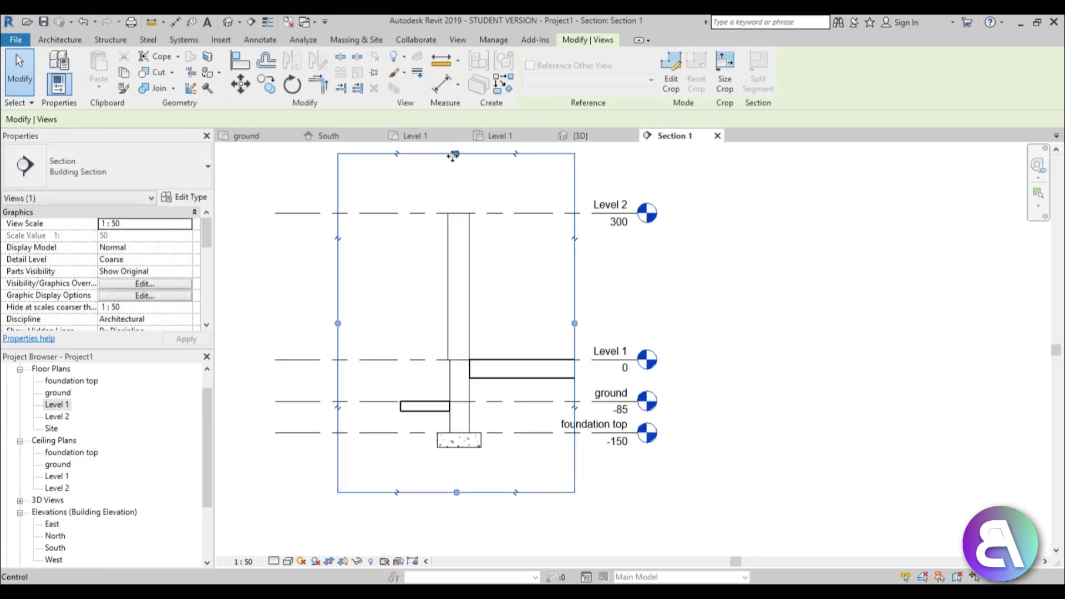
left_click_drag(456, 153, 456, 293)
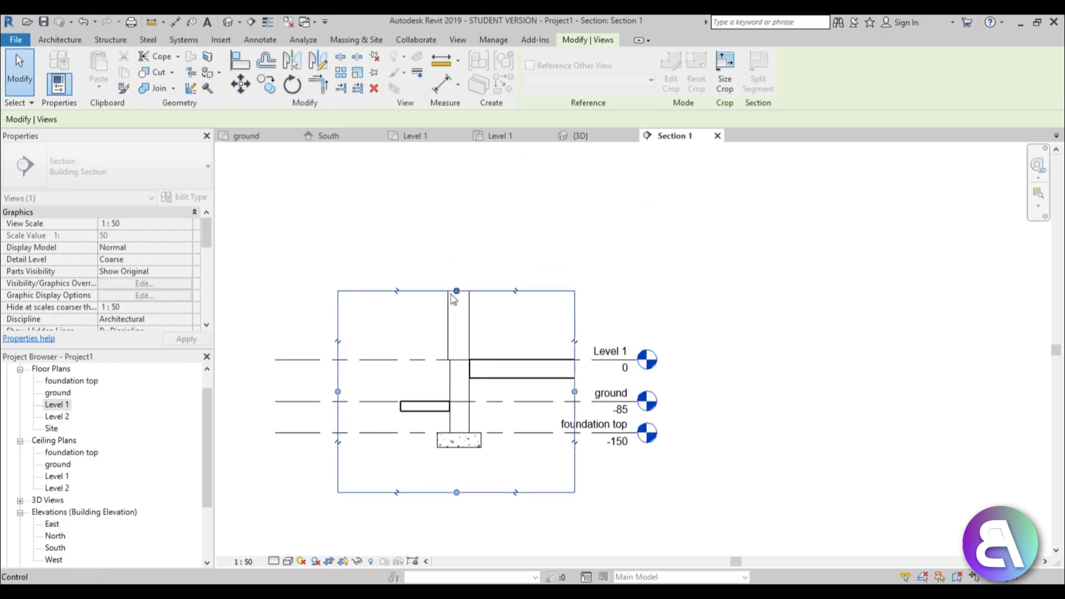
scroll(416, 388, "up", 4)
middle_click_drag(482, 391, 476, 371)
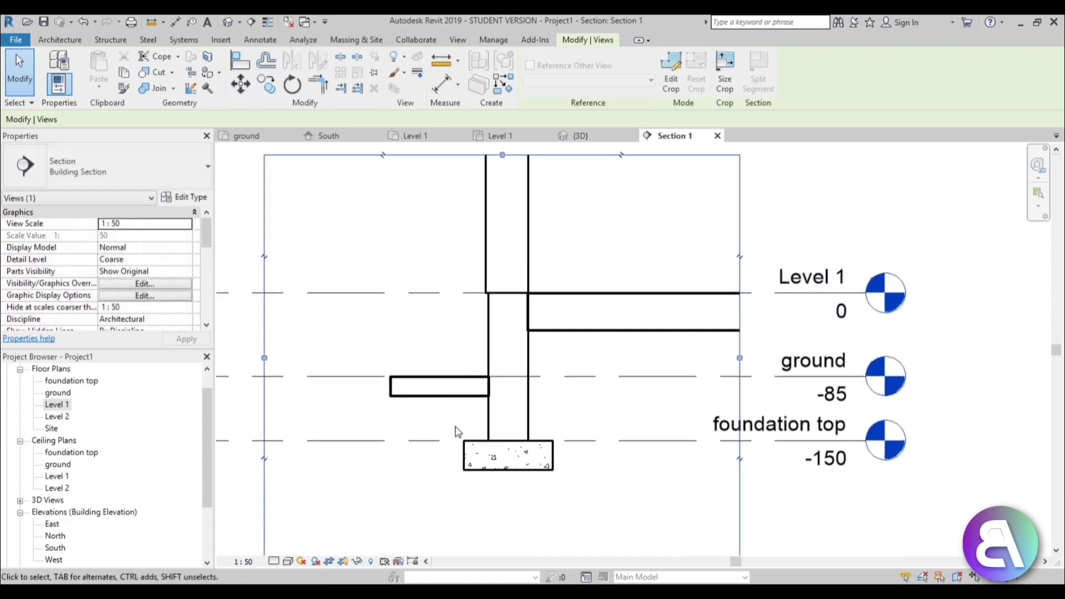
Set the section view's detail level to Fine and inspect the wall, slab and footing layers.
left_click(274, 561)
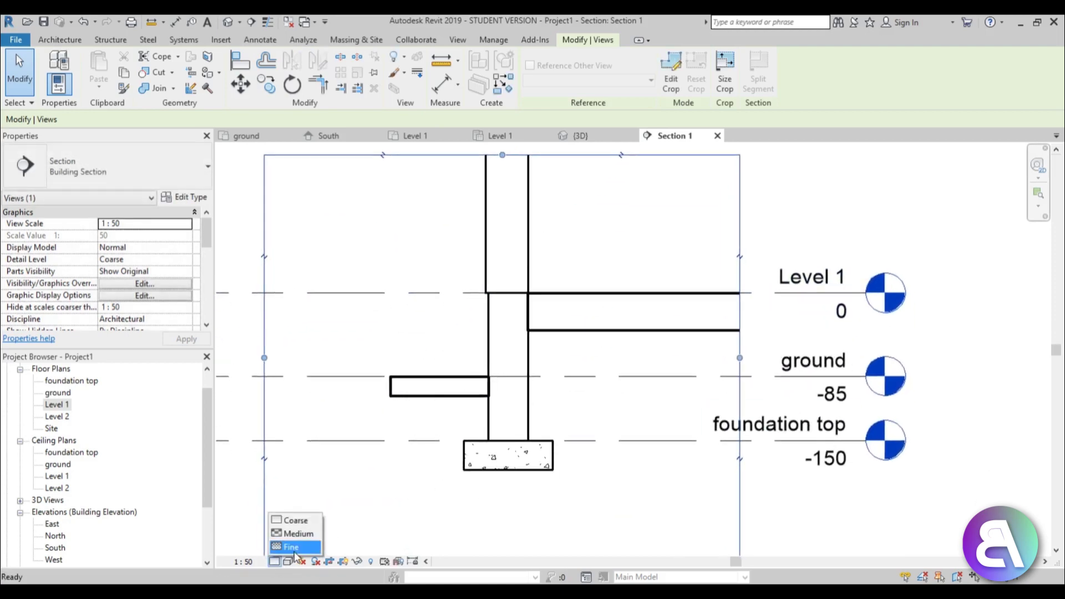
left_click(294, 548)
key("Escape")
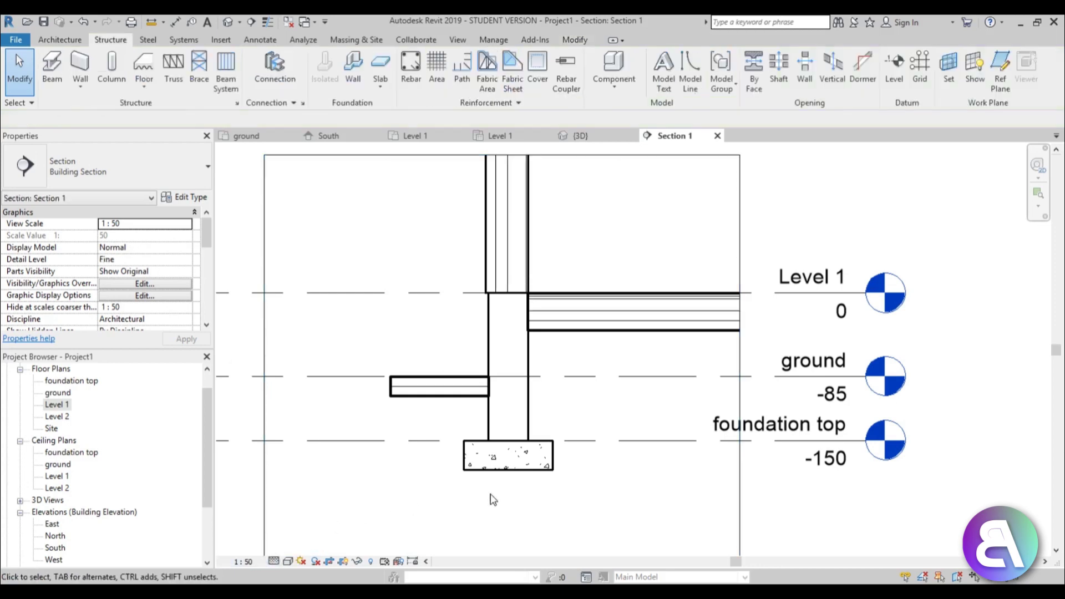
scroll(493, 498, "up", 1)
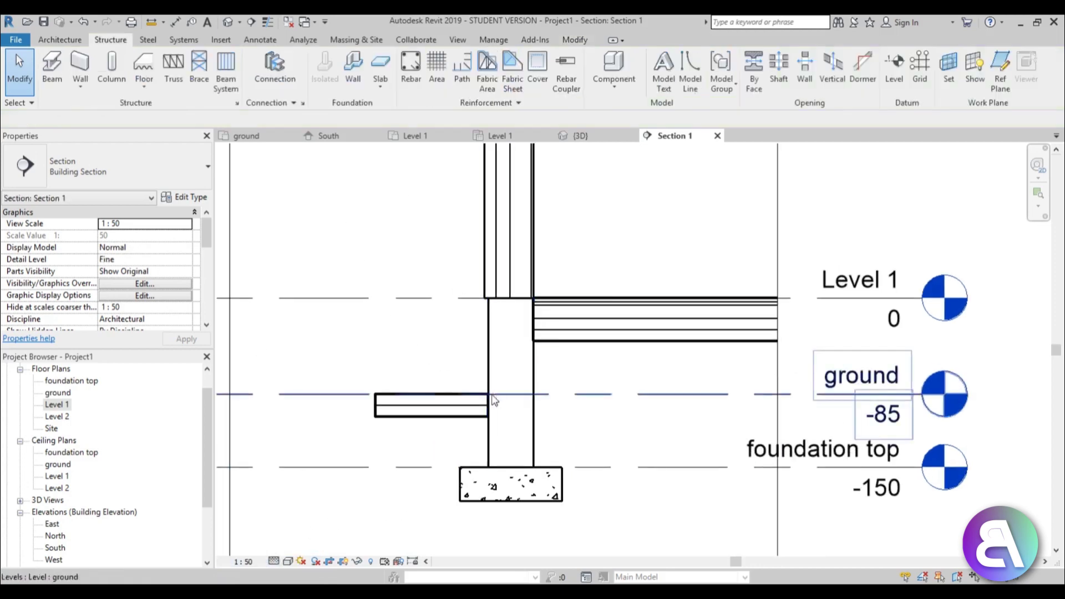
middle_click_drag(548, 174, 541, 173)
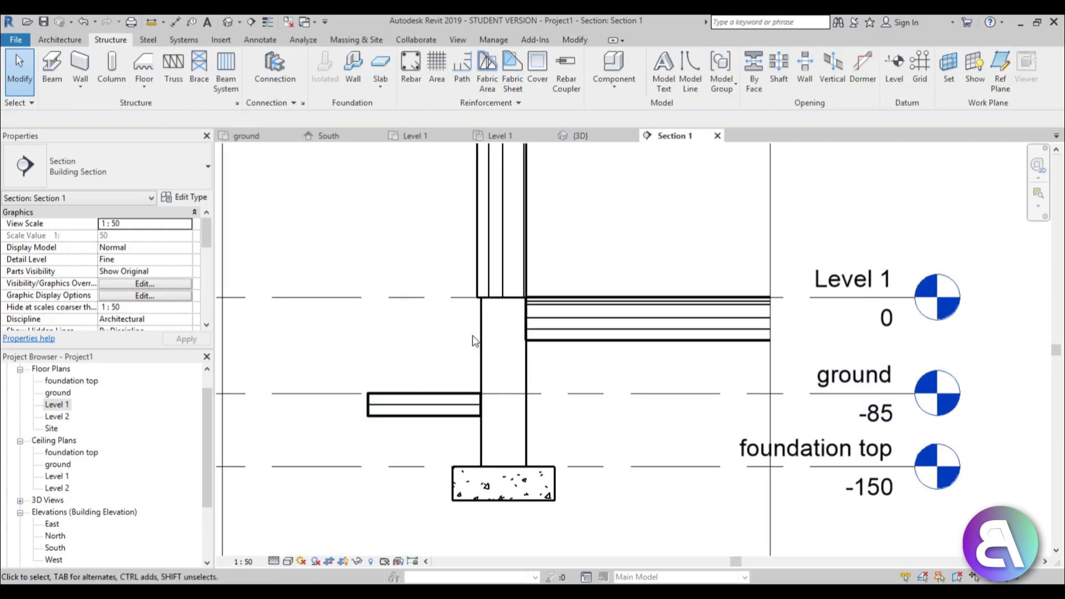
scroll(494, 341, "down", 2)
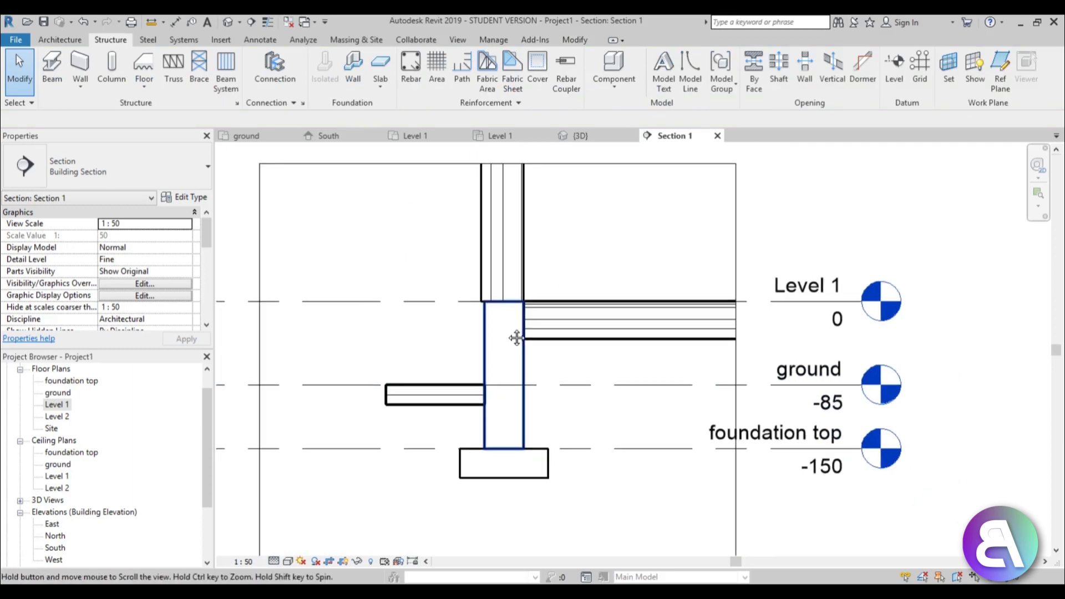
scroll(598, 397, "down", 2)
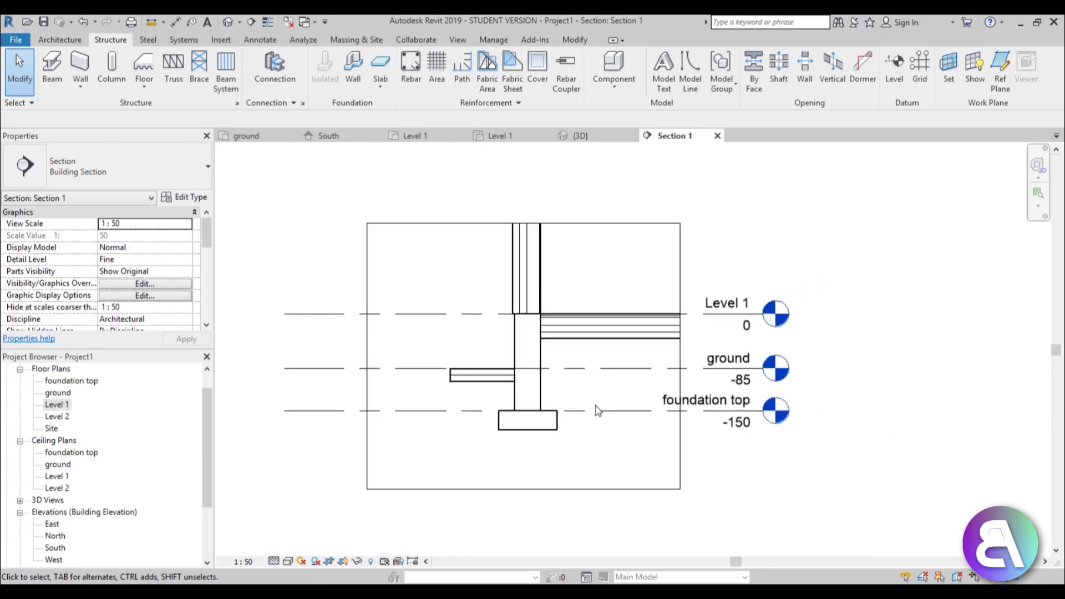
scroll(583, 383, "up", 2)
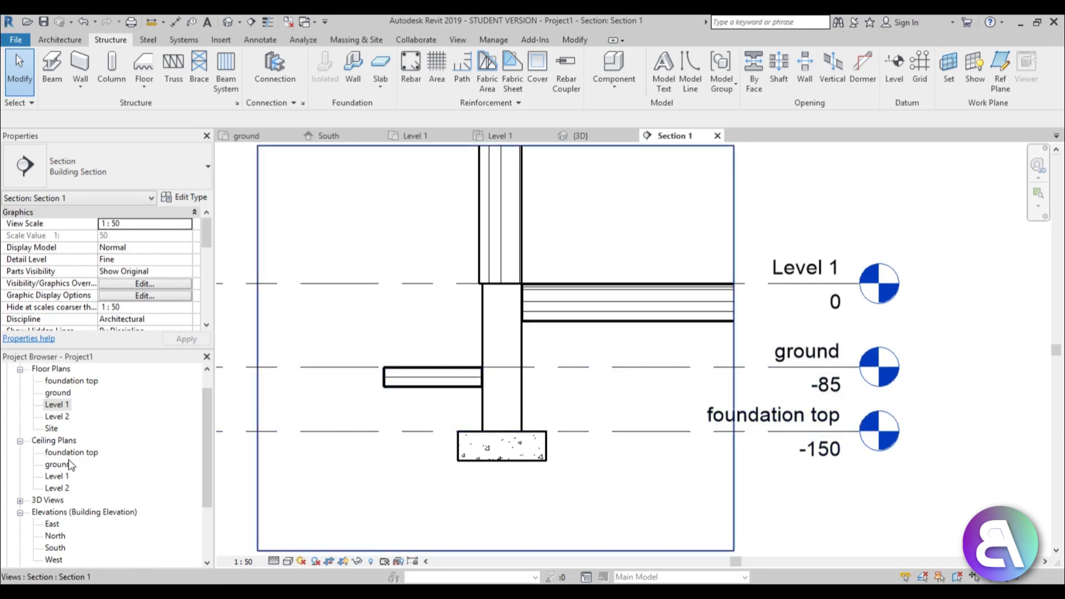
Create a toposurface in the Site plan from four corner points around the building, all at absolute elevation -85.
double_click(52, 429)
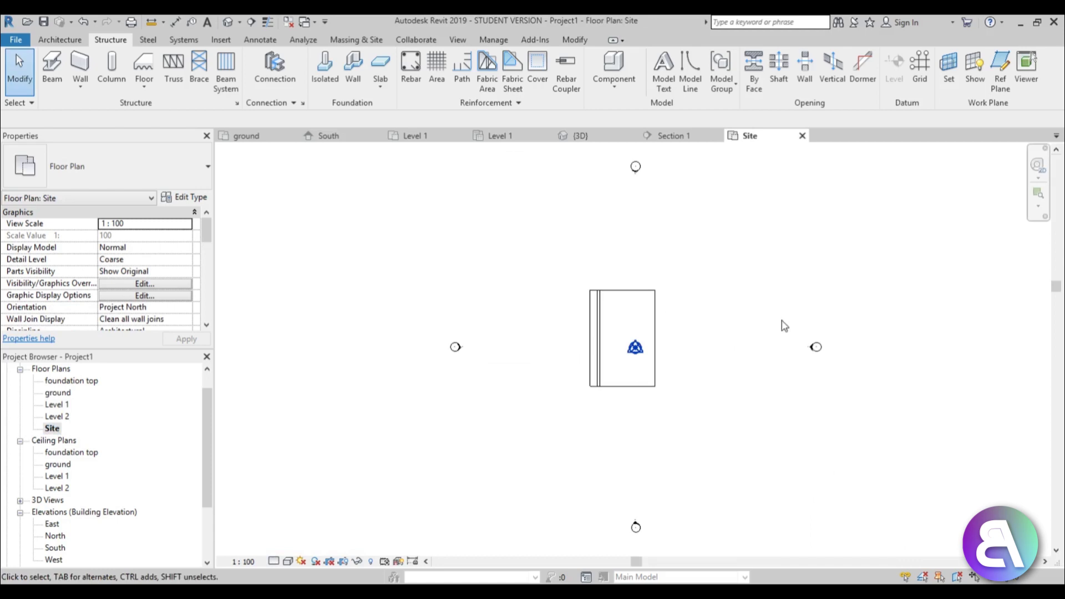
scroll(784, 327, "up", 1)
left_click(344, 41)
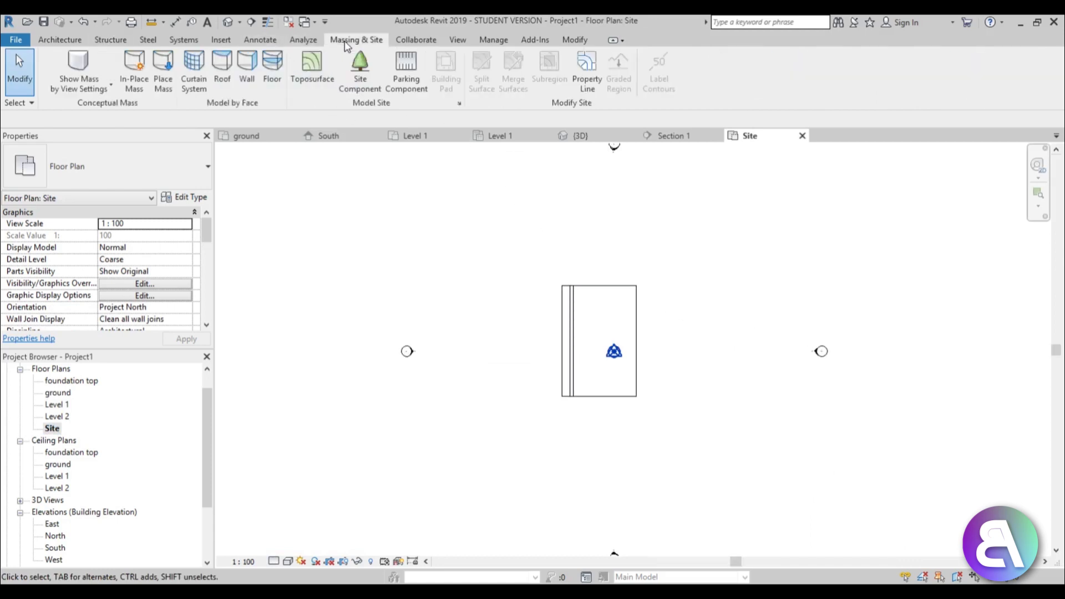
left_click(312, 64)
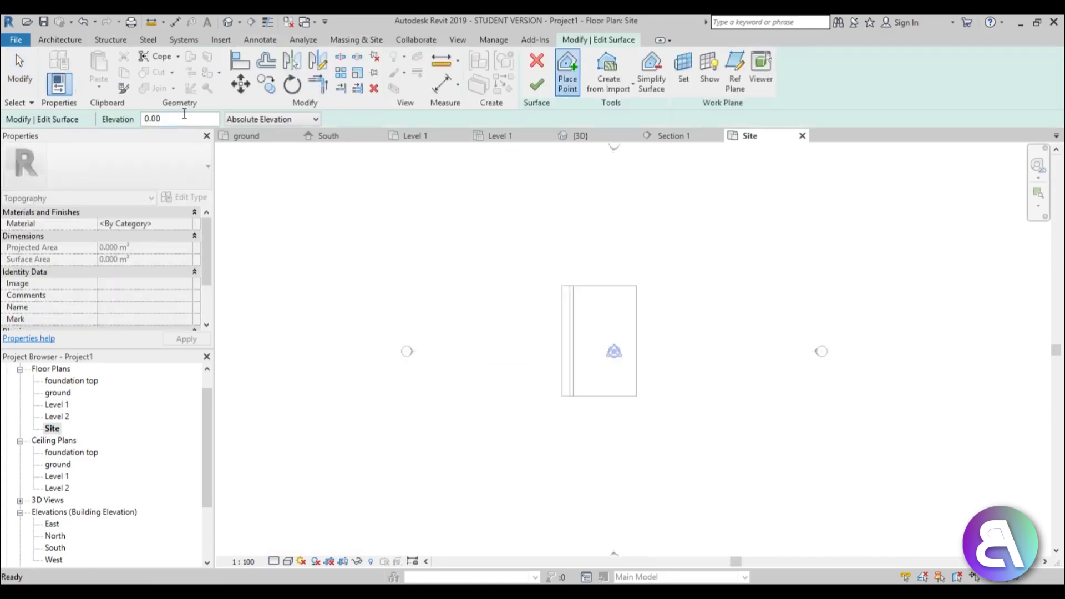
left_click(184, 115)
type("-85")
left_click(436, 215)
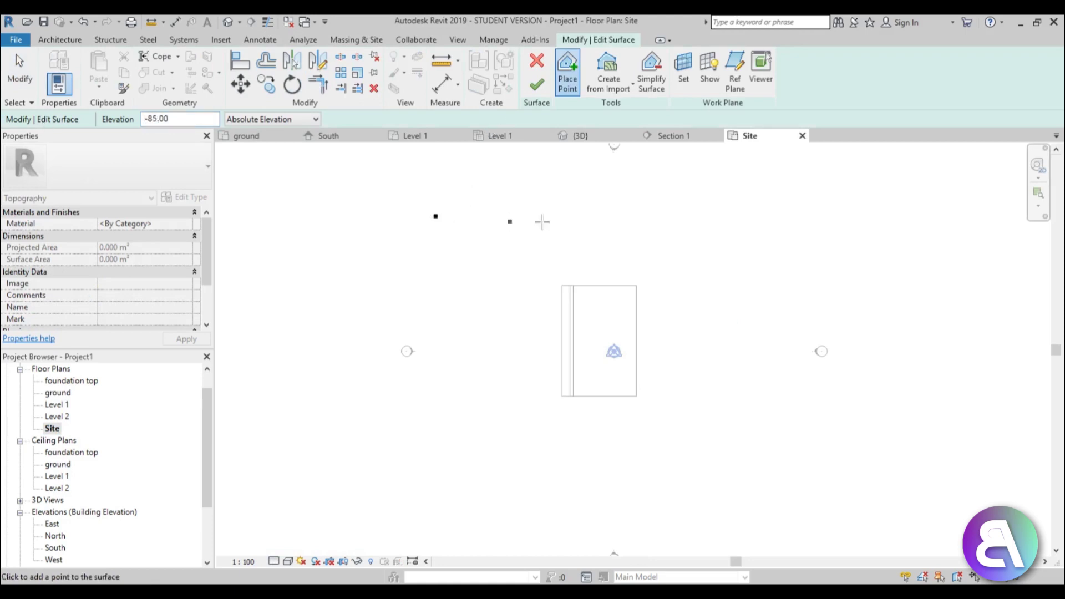
left_click(719, 215)
left_click(720, 512)
left_click(459, 503)
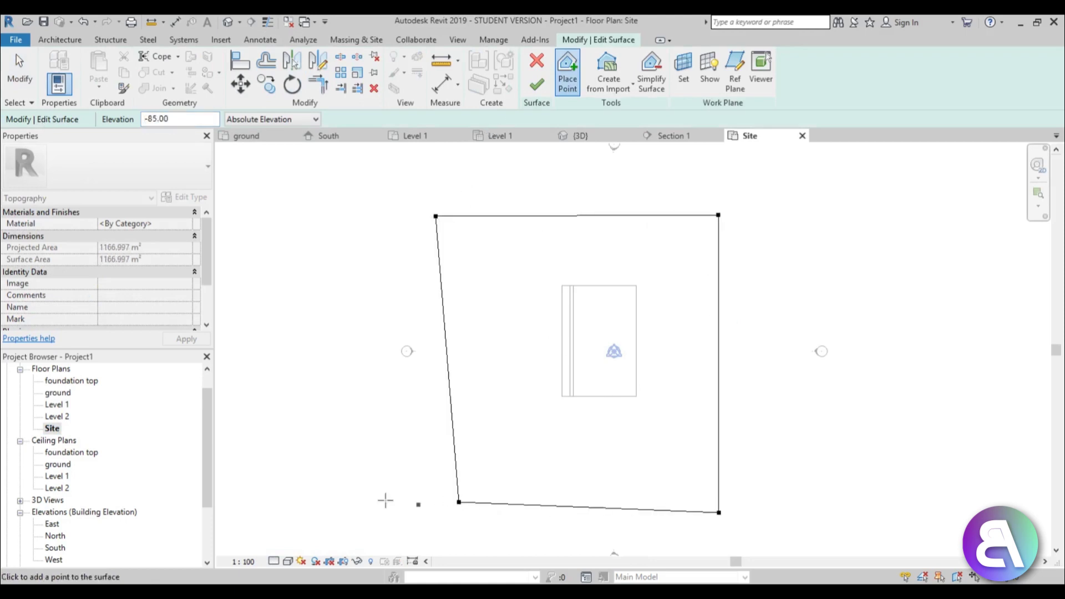
left_click(19, 72)
left_click(536, 85)
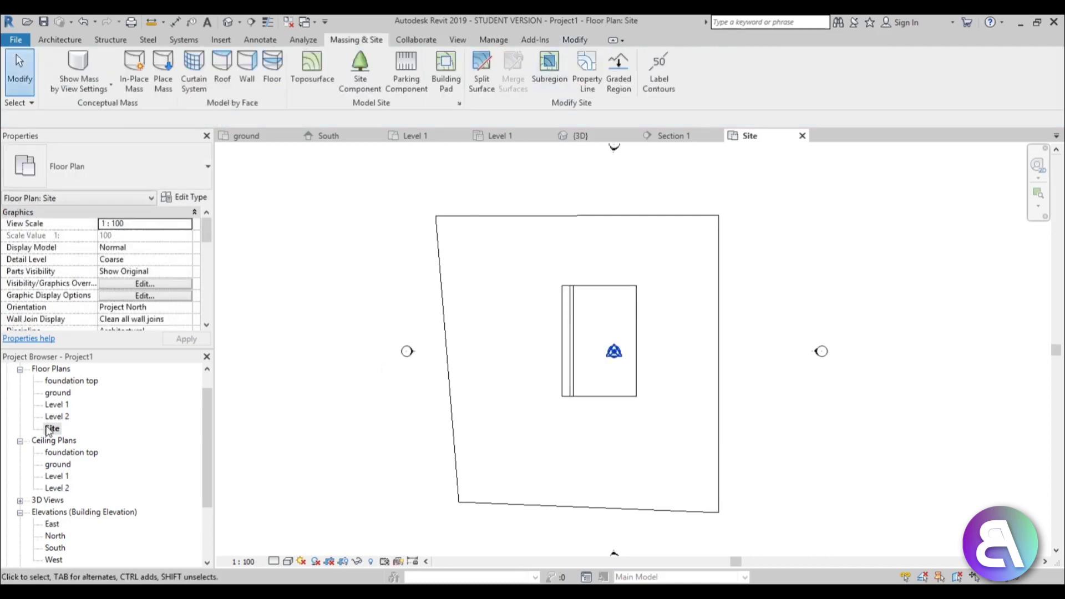
Reopen the Section 1 building section view.
scroll(180, 421, "down", 3)
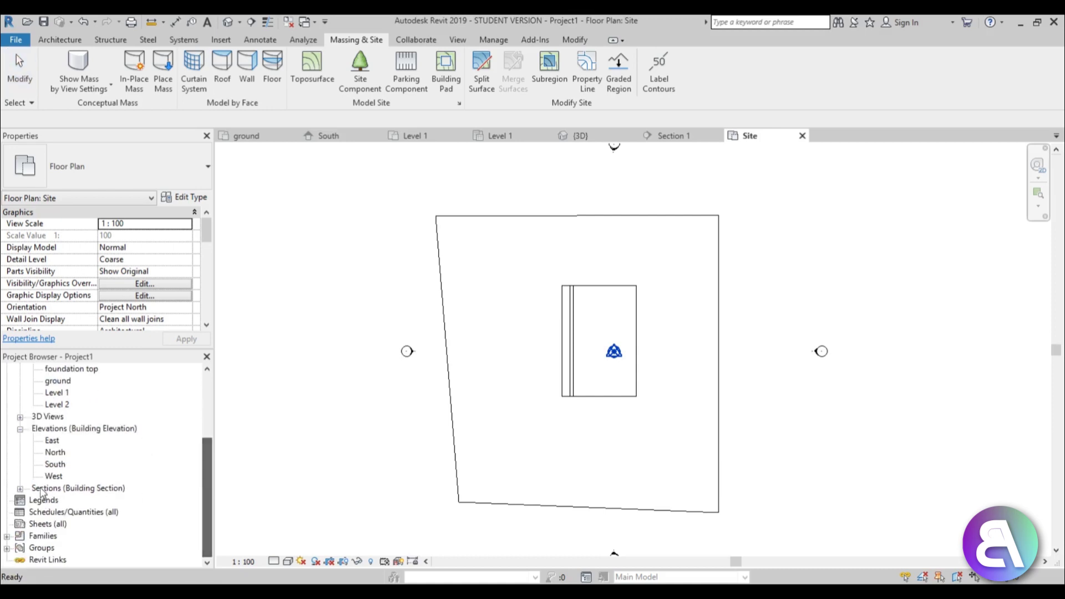
left_click(20, 489)
double_click(61, 500)
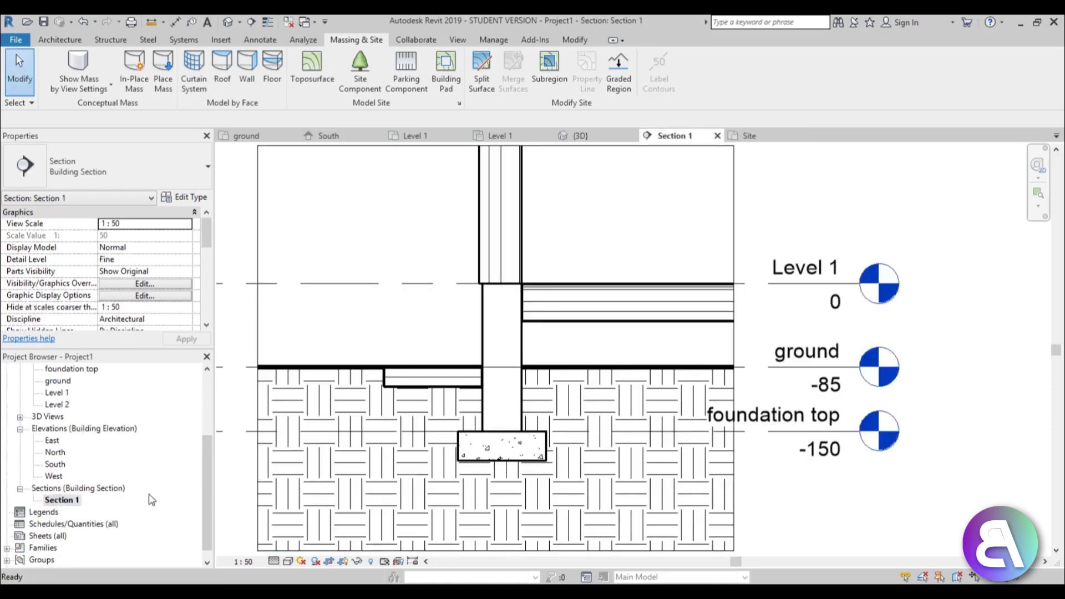
Enlarge the section's crop region to the right past the floor slab's end, upward beyond Level 2 and downward below the soil.
scroll(497, 308, "down", 2)
middle_click_drag(497, 308, 488, 381)
scroll(524, 322, "down", 2)
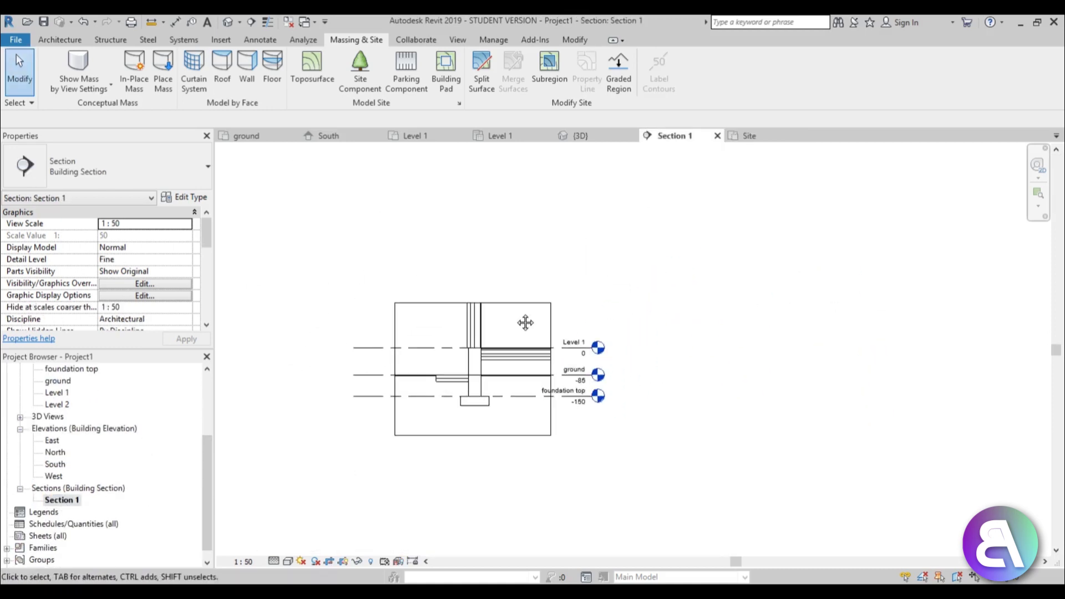
scroll(575, 354, "up", 2)
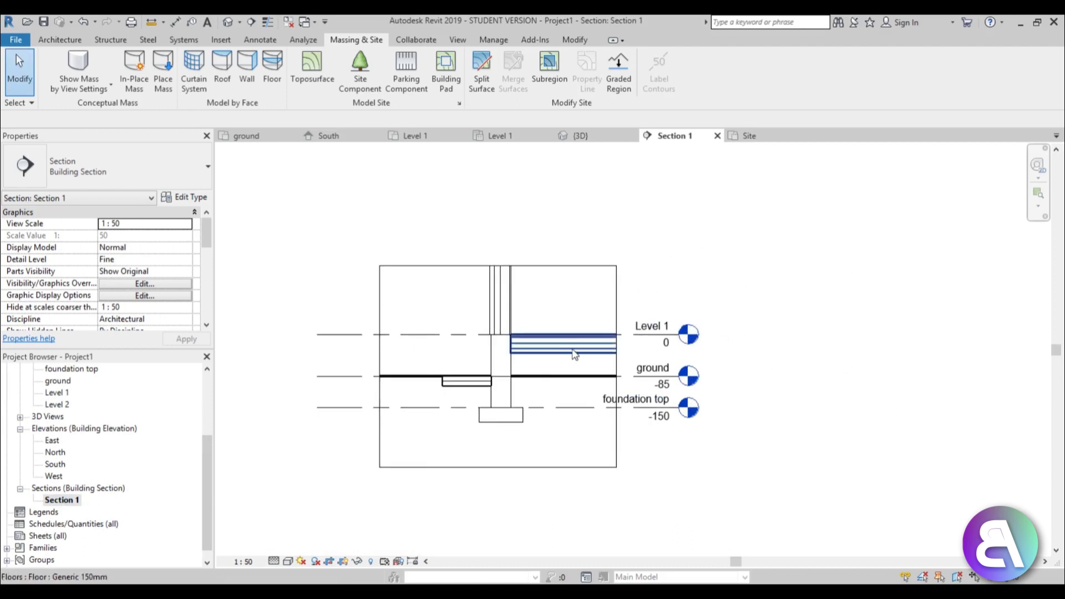
left_click(459, 266)
left_click_drag(632, 367, 1025, 364)
scroll(676, 393, "down", 2)
middle_click_drag(676, 393, 615, 425)
left_click_drag(649, 337, 649, 211)
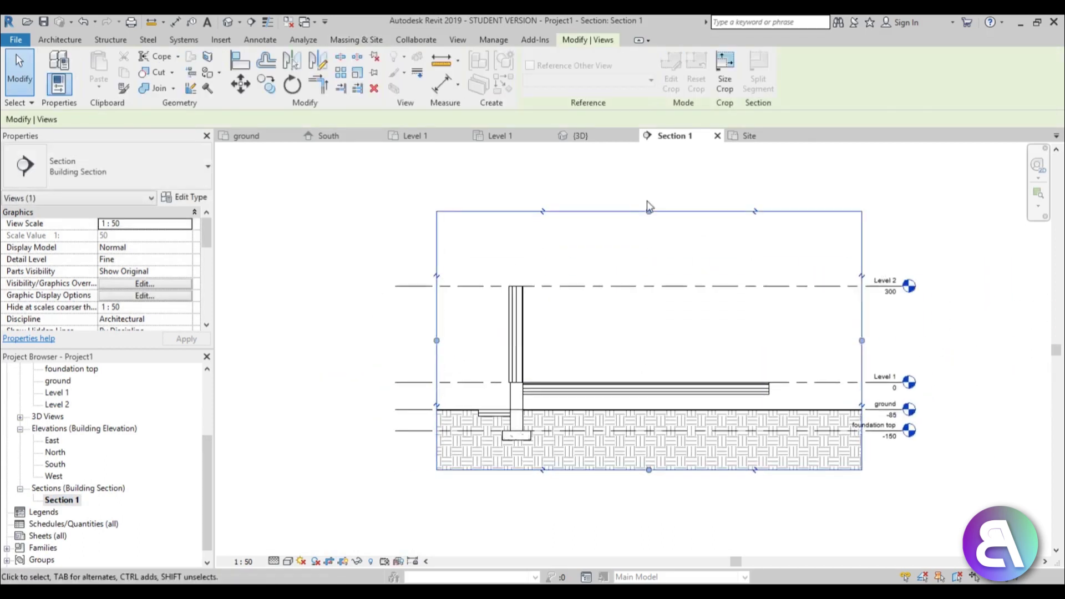
left_click_drag(651, 479, 650, 518)
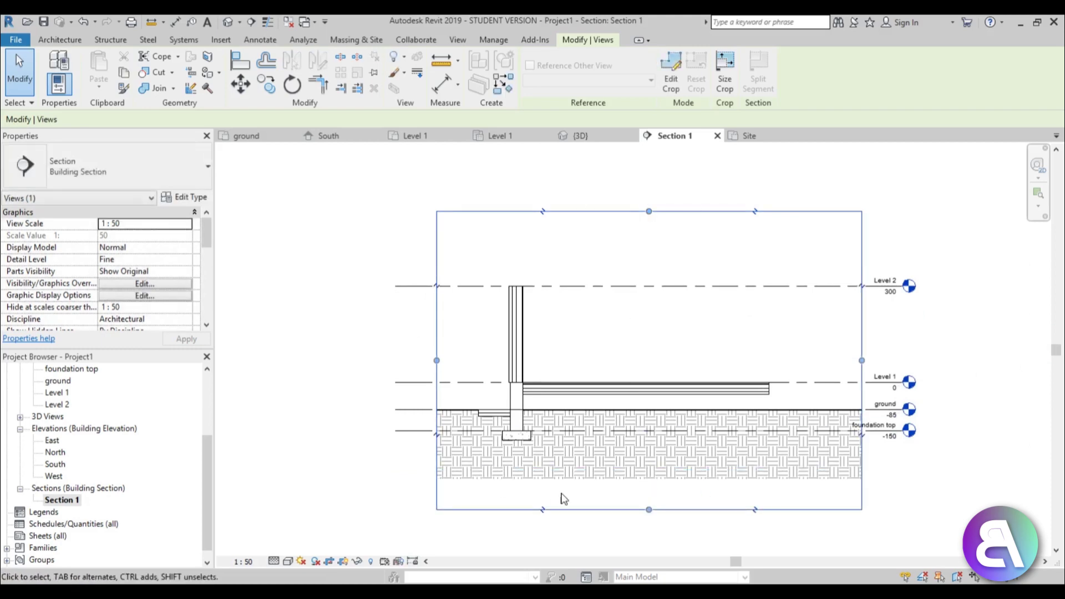
left_click(613, 263)
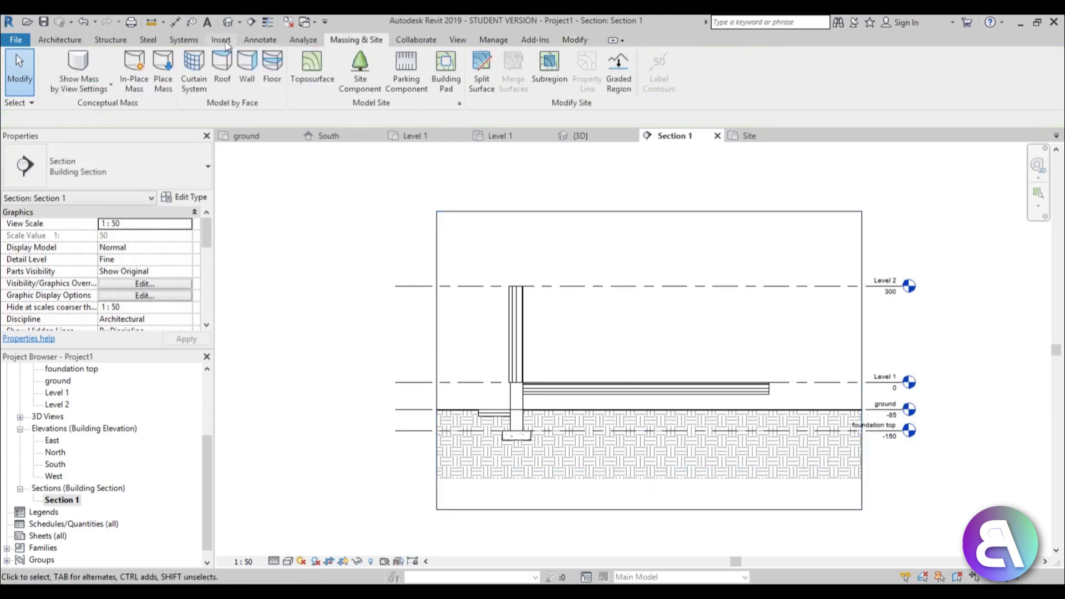
Create a callout around the junction of footing, foundation wall and floor slabs in Section 1, and open its view.
left_click(457, 42)
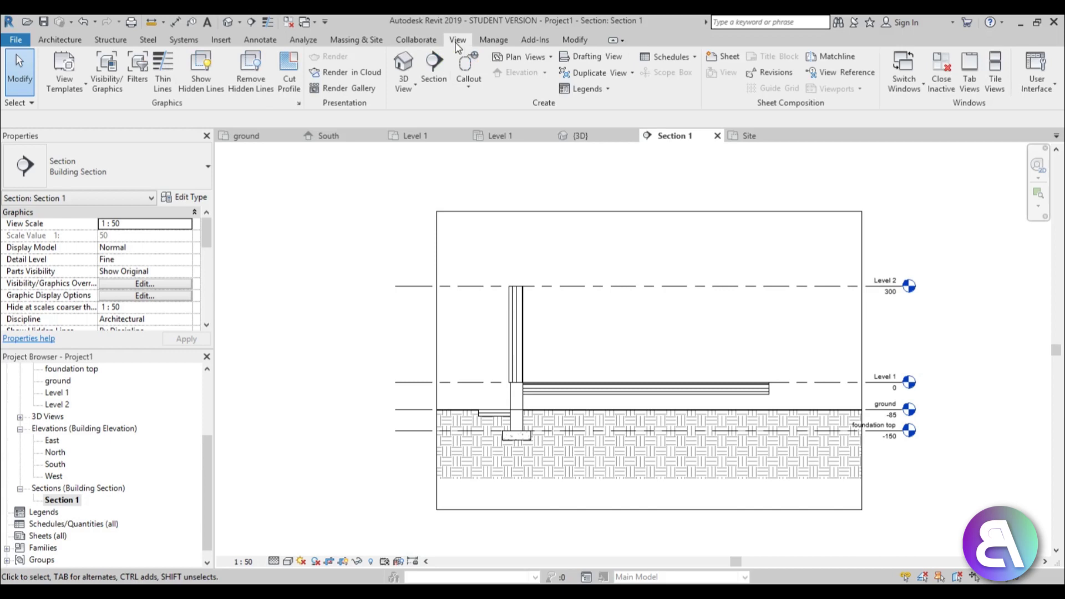
left_click(469, 74)
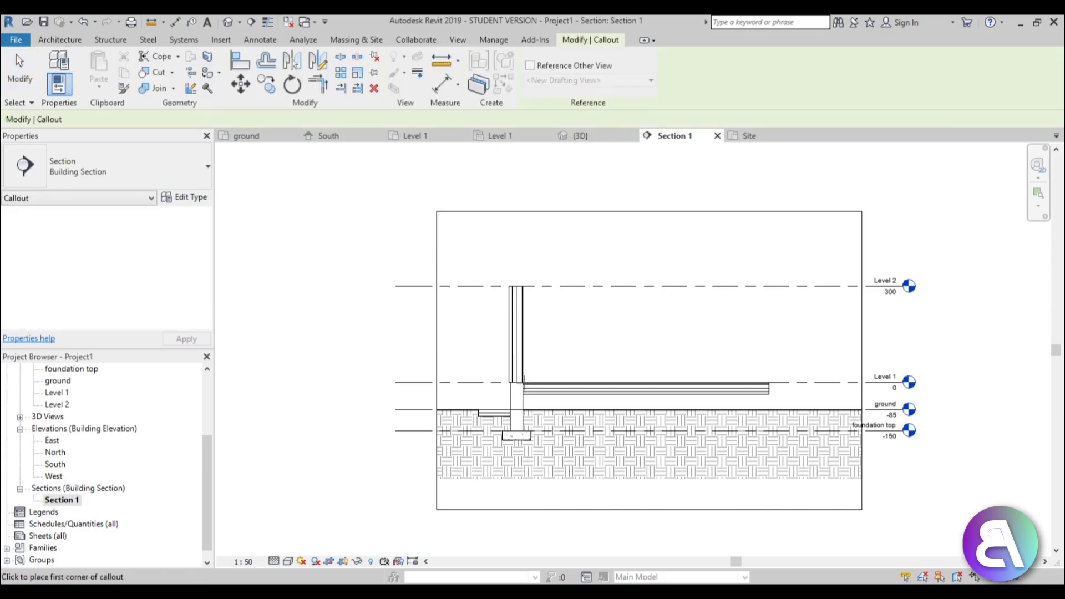
left_click(465, 359)
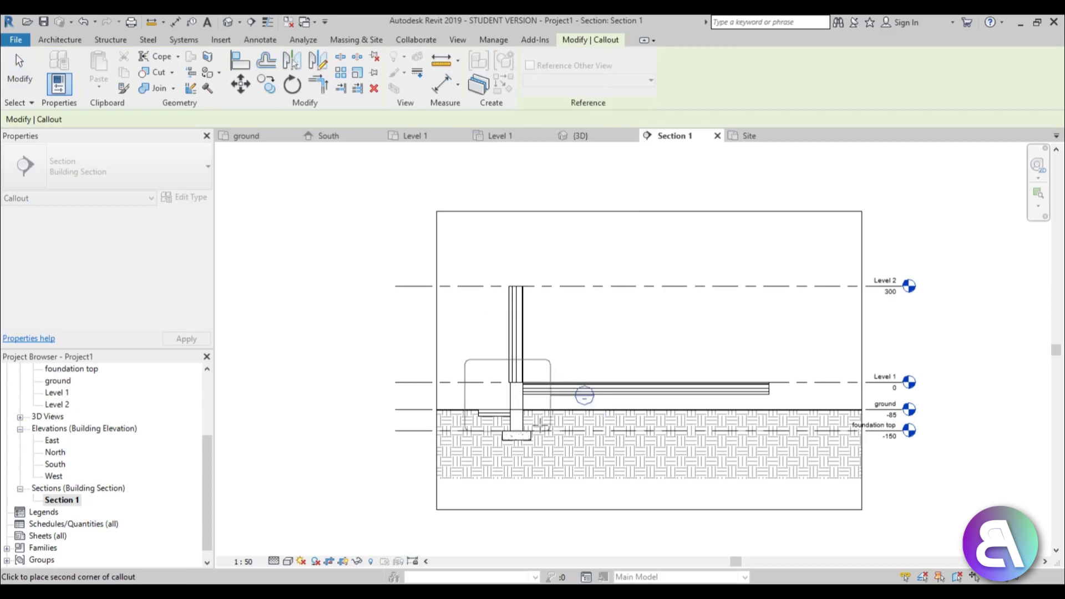
left_click(562, 455)
scroll(508, 413, "up", 3)
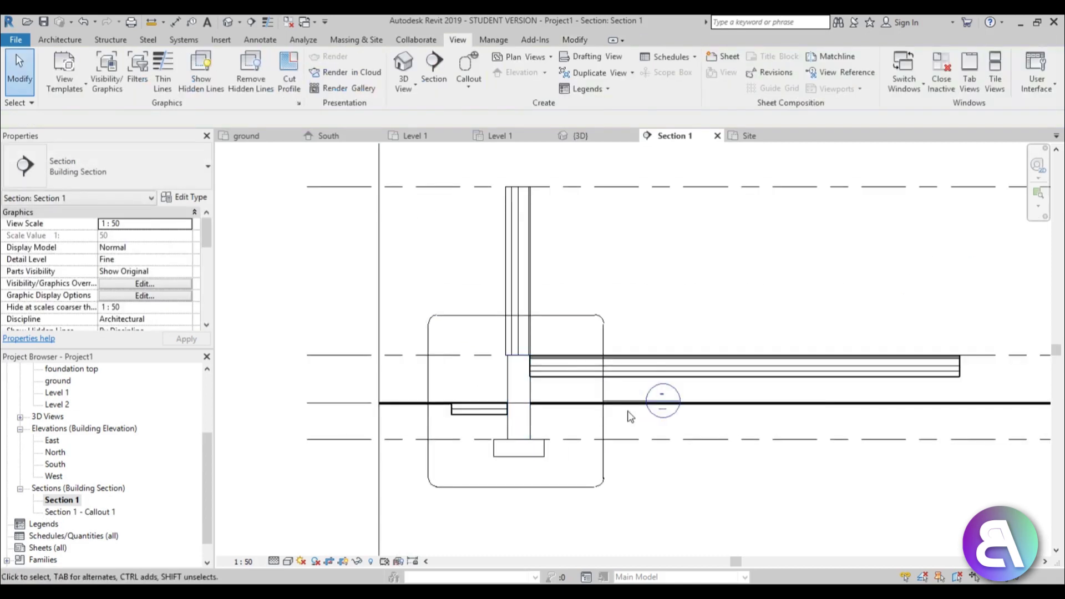
double_click(660, 408)
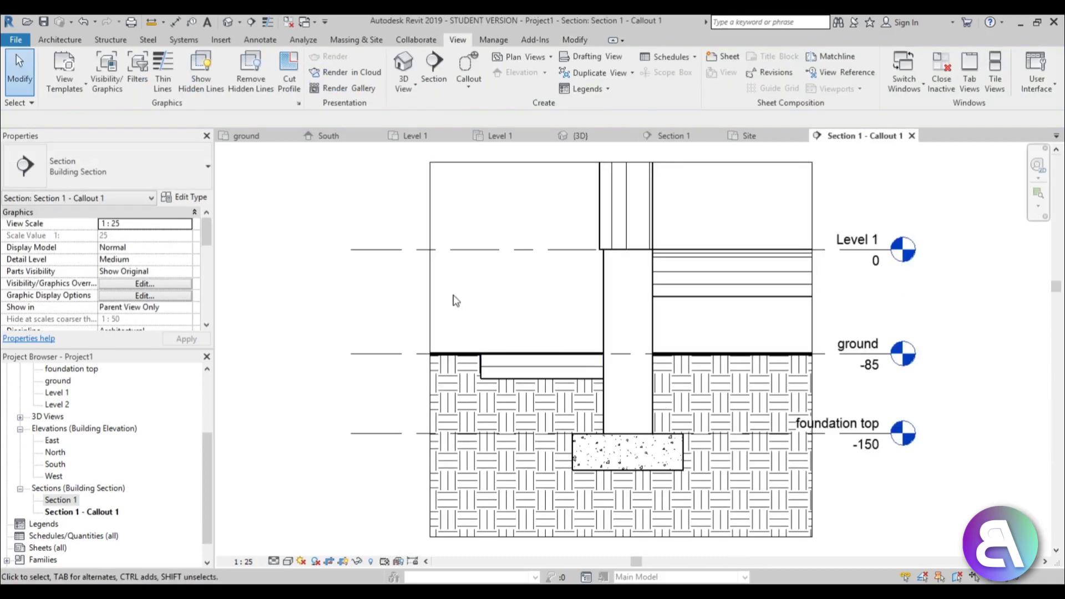
Extend the callout's crop region slightly on its left, upper and right sides.
scroll(578, 313, "down", 3)
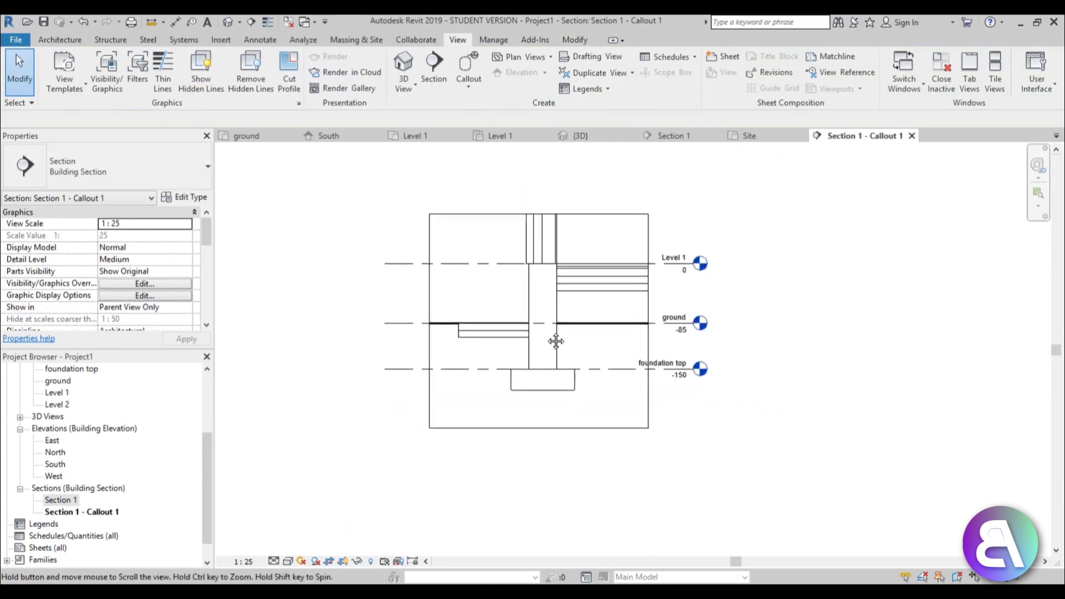
left_click(466, 222)
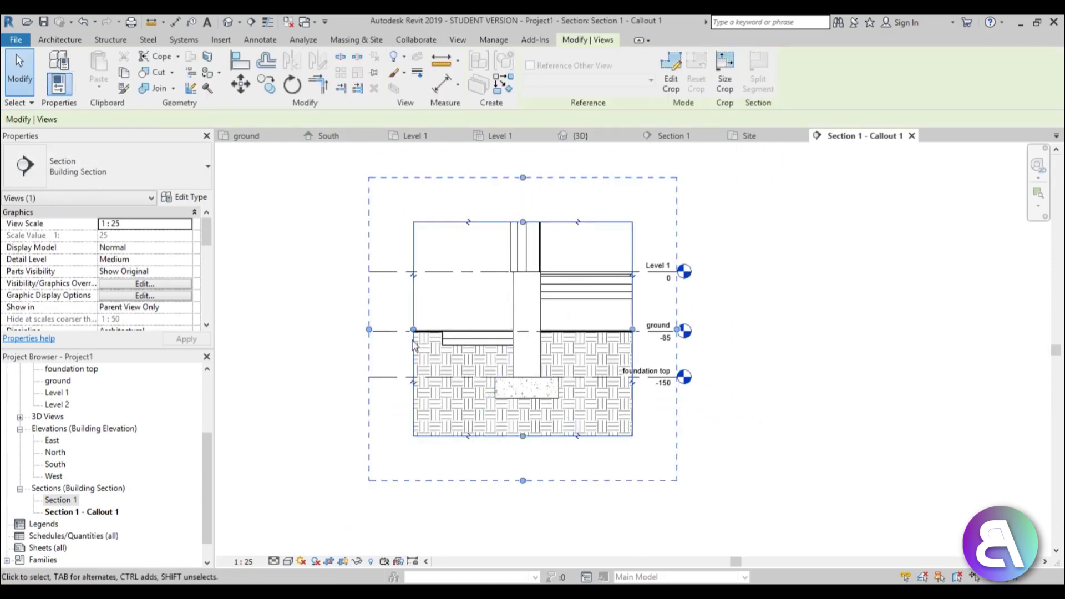
left_click_drag(414, 329, 393, 329)
left_click_drag(513, 222, 515, 210)
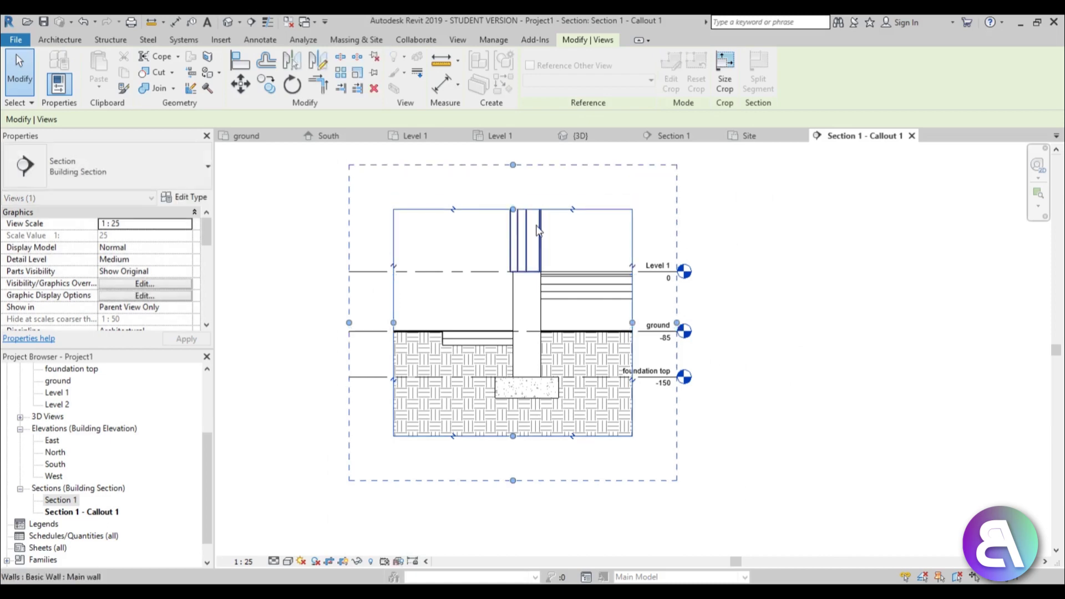
left_click_drag(632, 322, 640, 322)
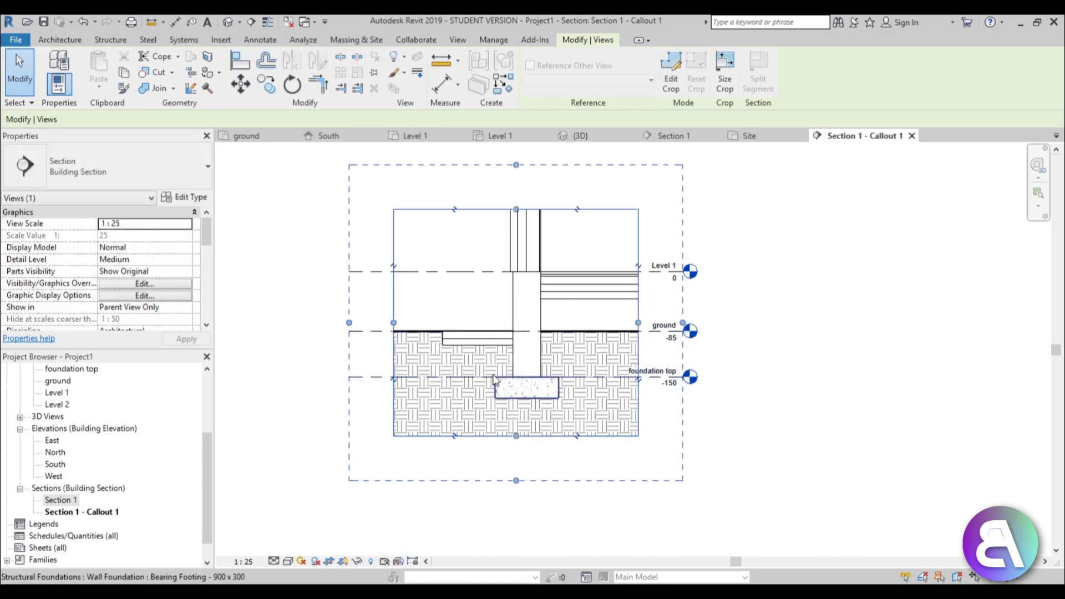
Set the height offset of the exterior 10+10 floor to 5 from the ground level.
scroll(501, 432, "up", 5)
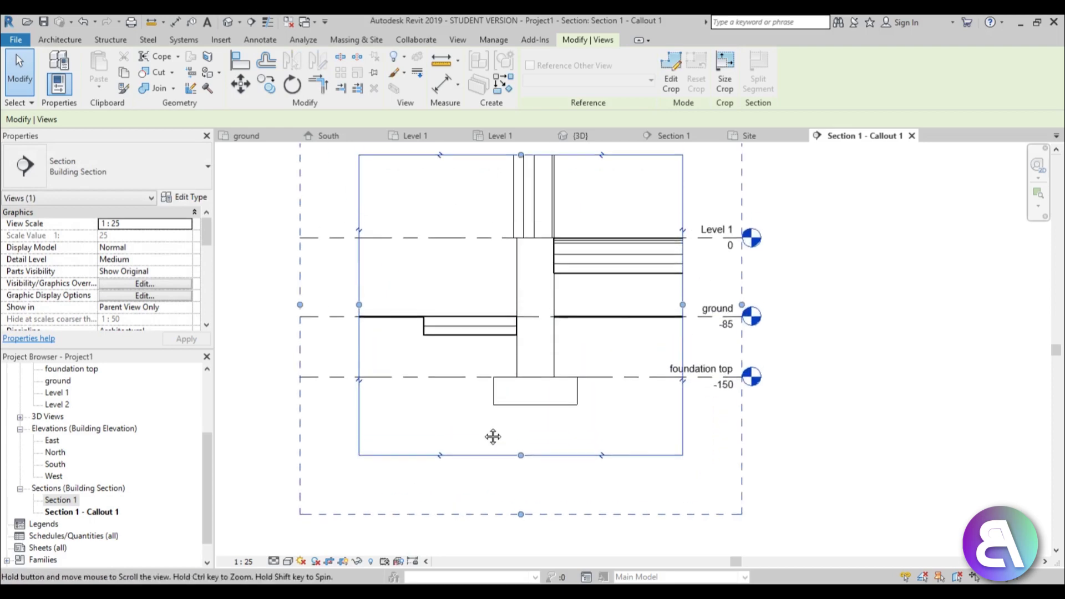
middle_click_drag(448, 394, 439, 370)
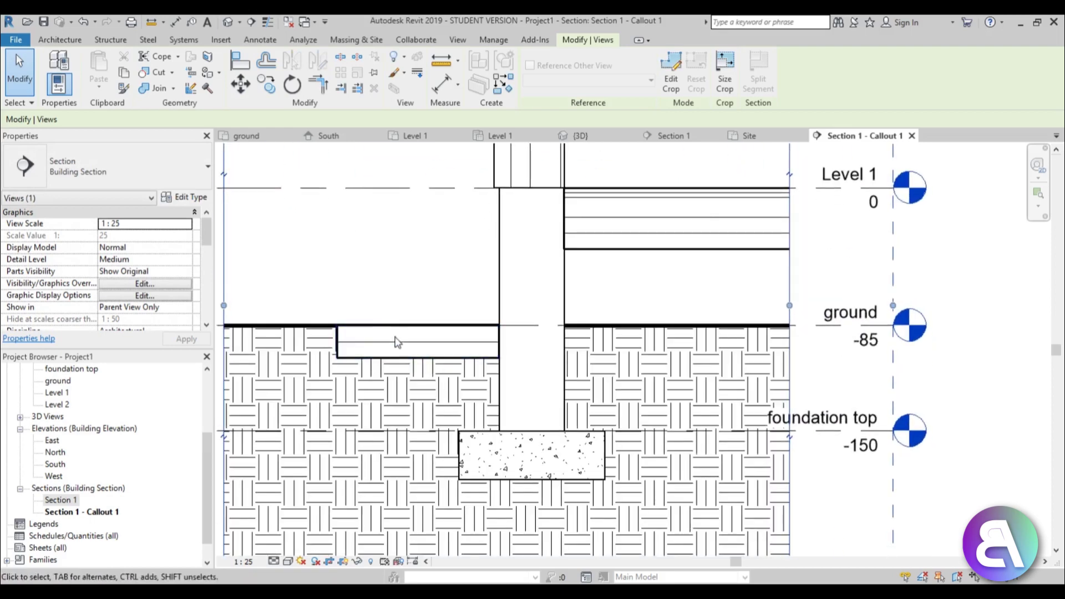
left_click(488, 337)
left_click(124, 239)
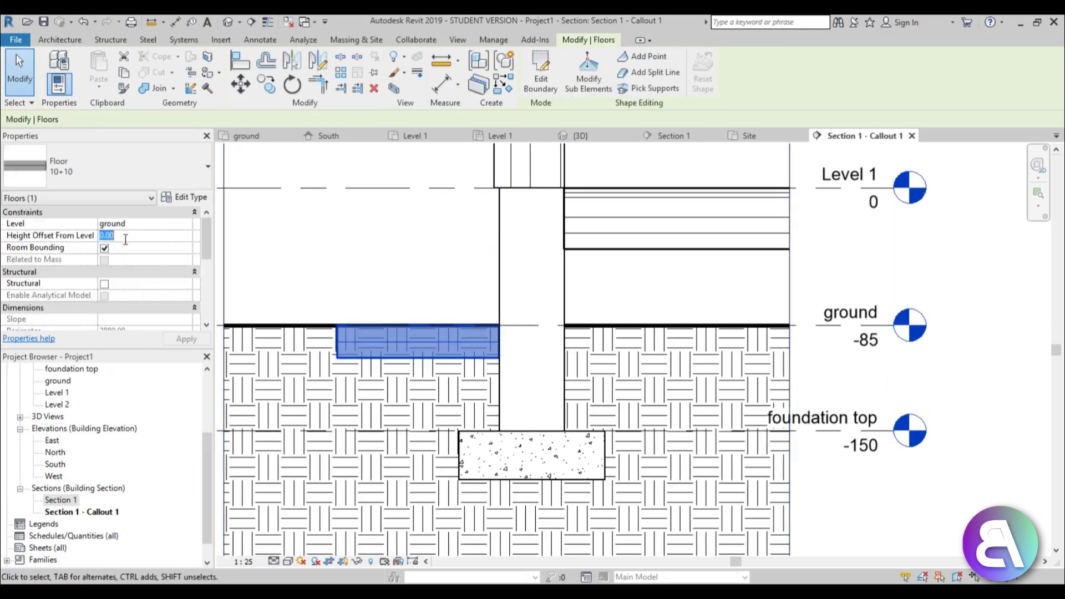
type("5")
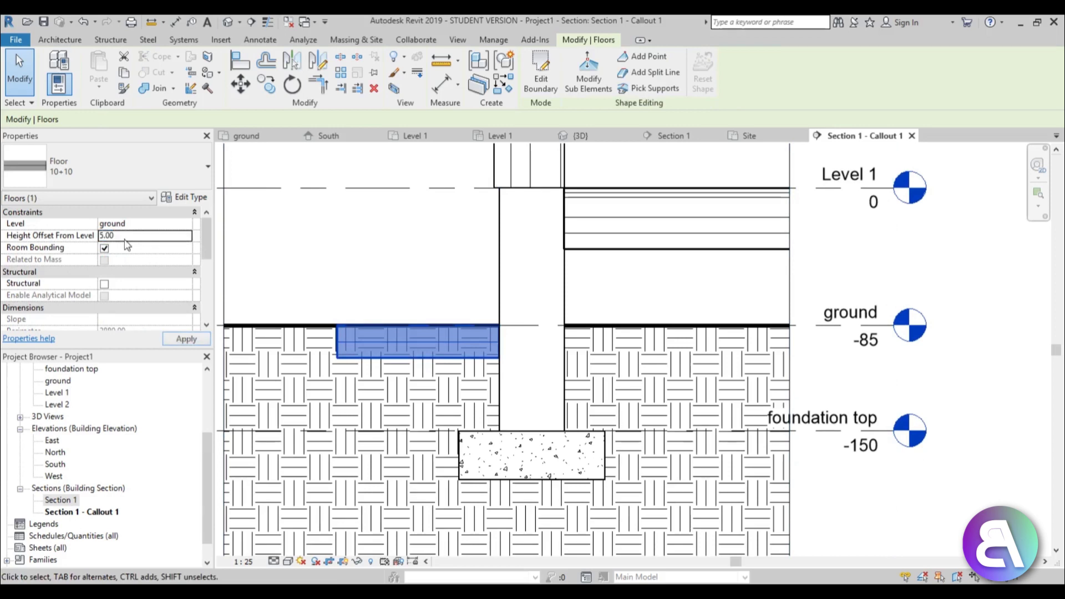
scroll(341, 328, "up", 2)
left_click(314, 326)
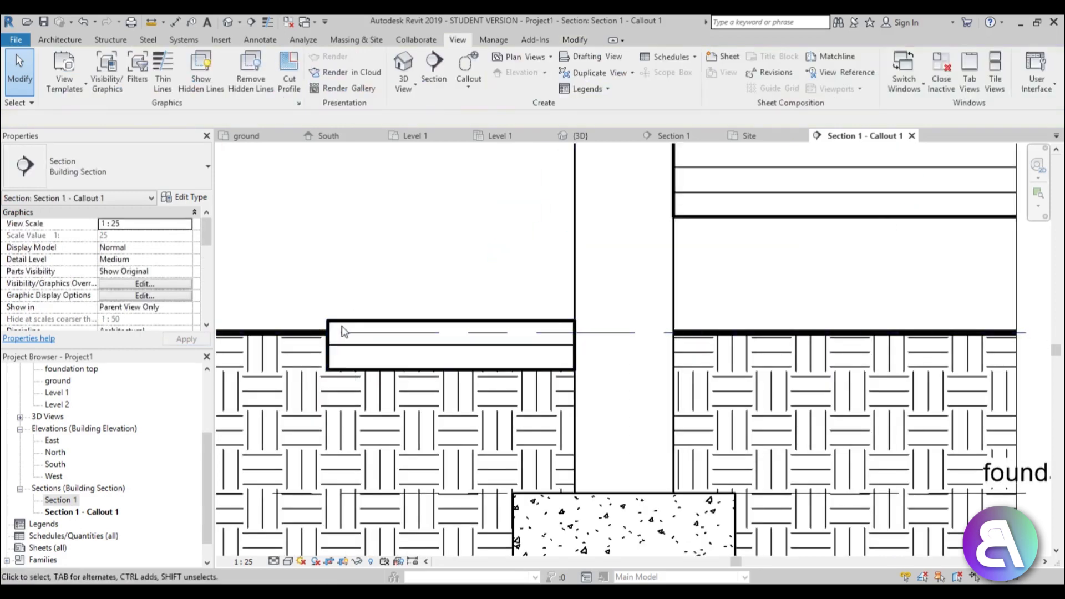
Examine how the exterior slab, foundation wall, footing and main wall meet the soil in the callout.
scroll(513, 376, "down", 2)
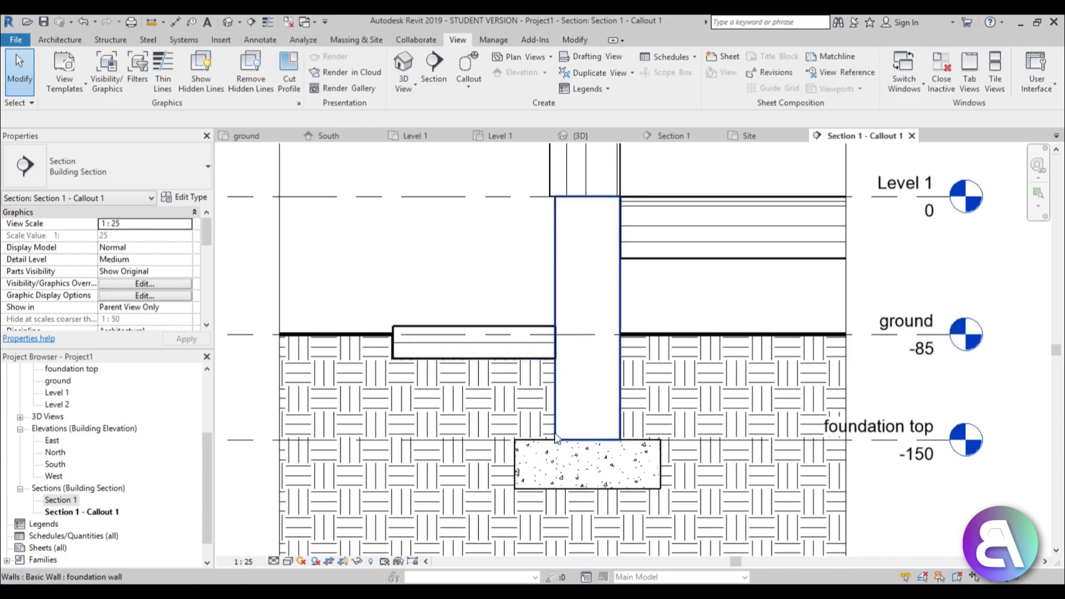
scroll(546, 411, "up", 2)
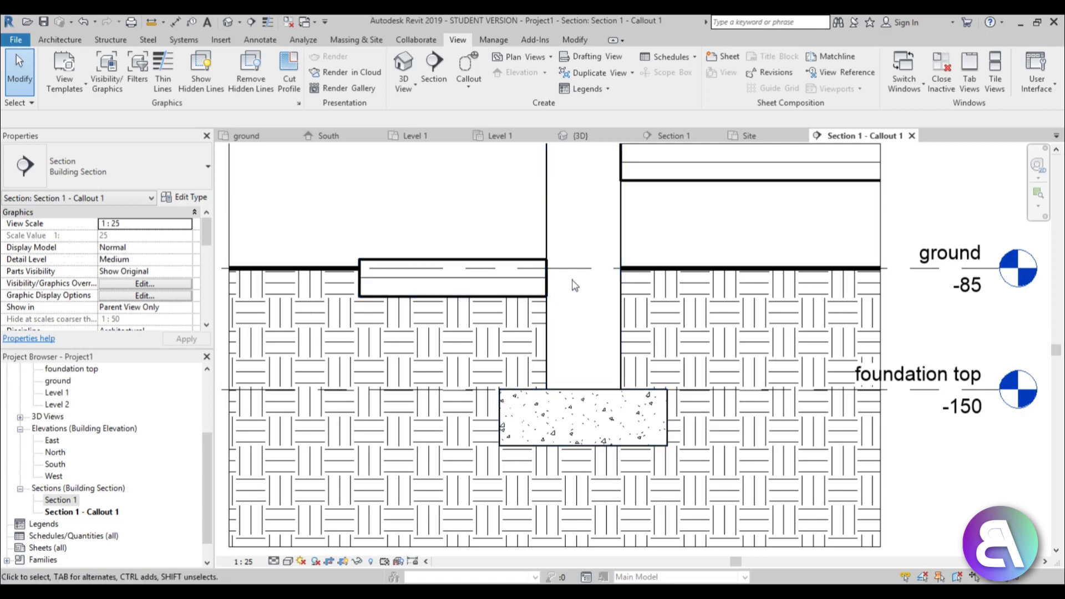
scroll(585, 335, "down", 4)
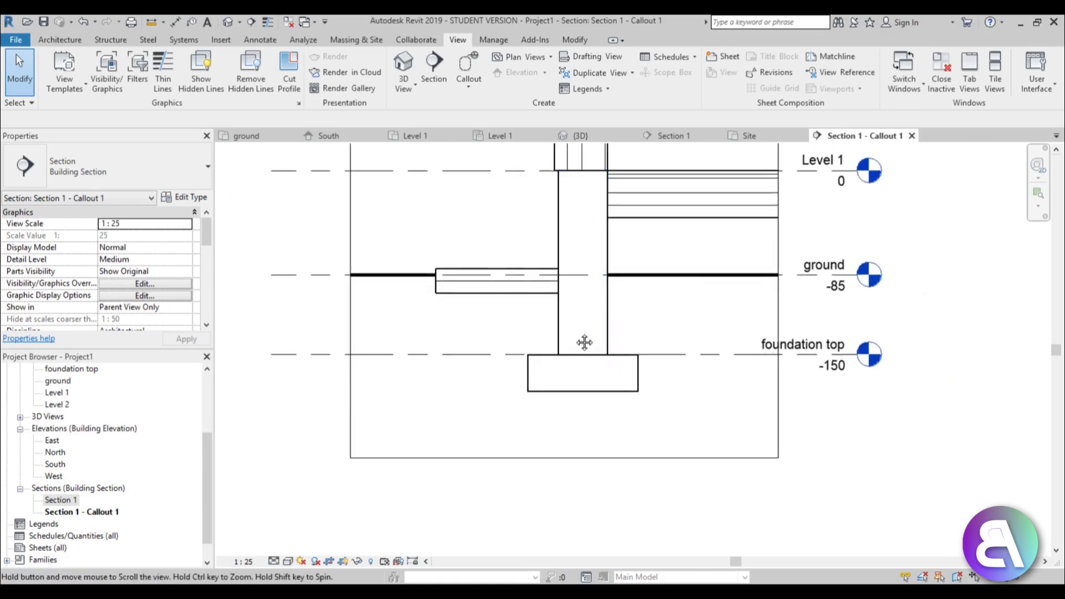
middle_click_drag(542, 242, 542, 260)
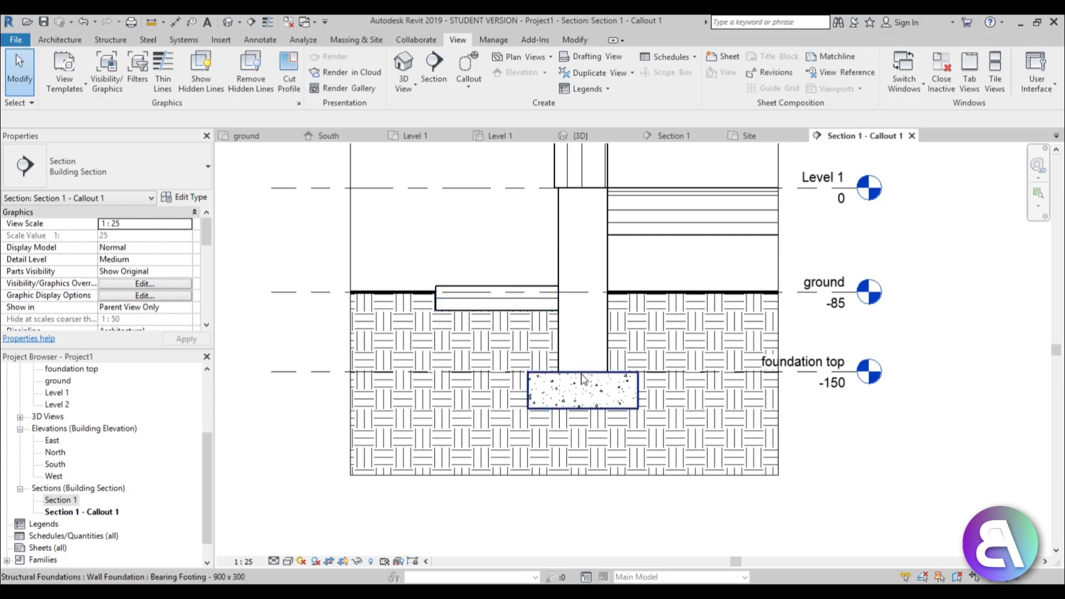
scroll(588, 399, "down", 2)
scroll(516, 310, "up", 1)
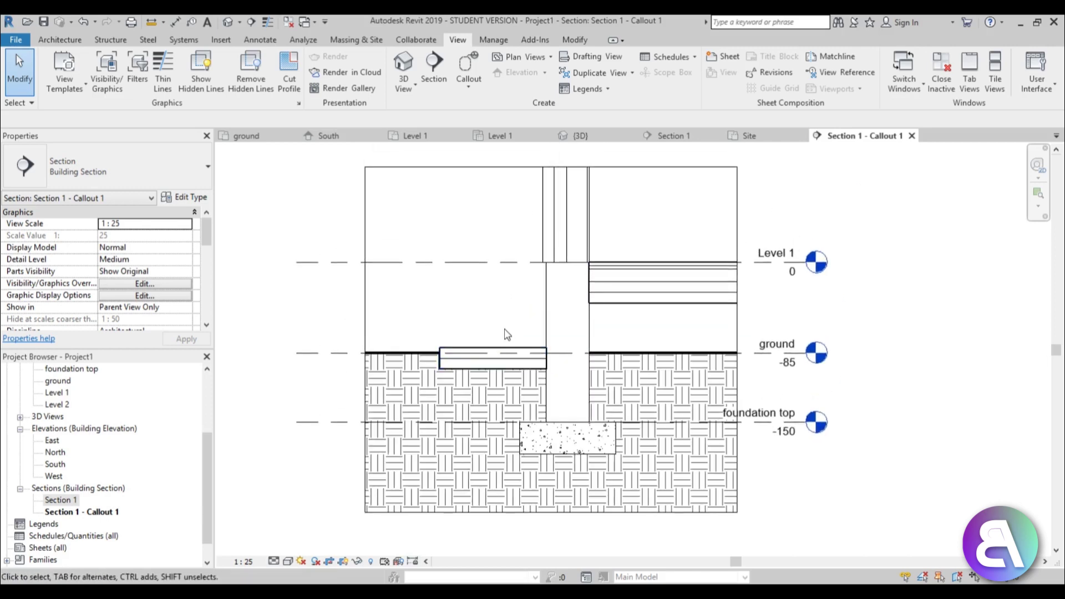
scroll(477, 330, "up", 1)
mouse_move(449, 352)
middle_mouse_down()
mouse_move(436, 333)
mouse_move(438, 390)
middle_mouse_up()
scroll(421, 278, "up", 1)
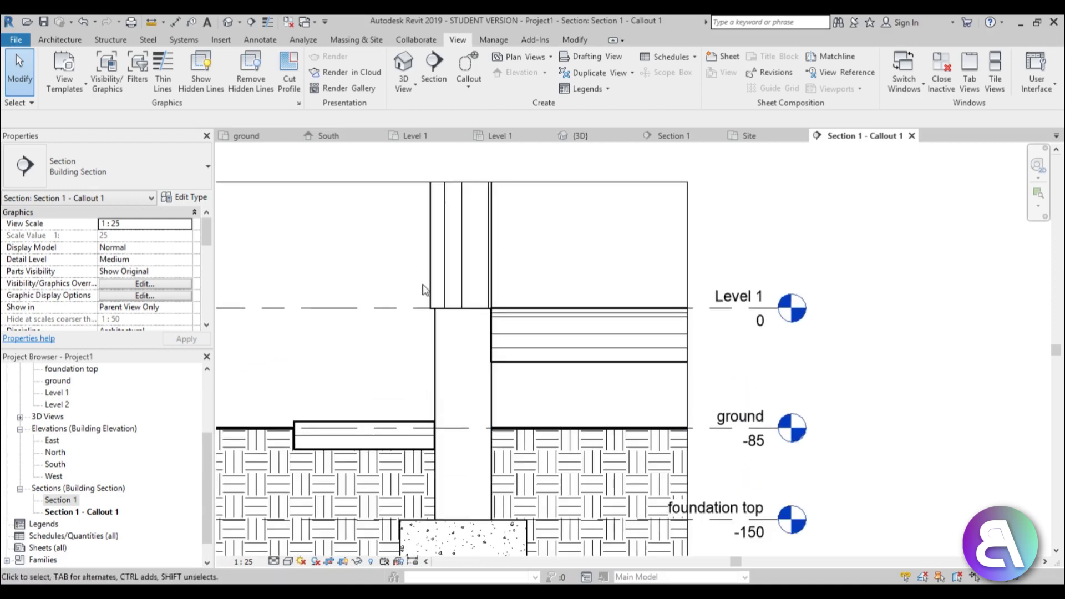
Open the layer assembly of the Main wall type for editing, keeping the wall visible beside it.
left_click(432, 289)
left_click(187, 198)
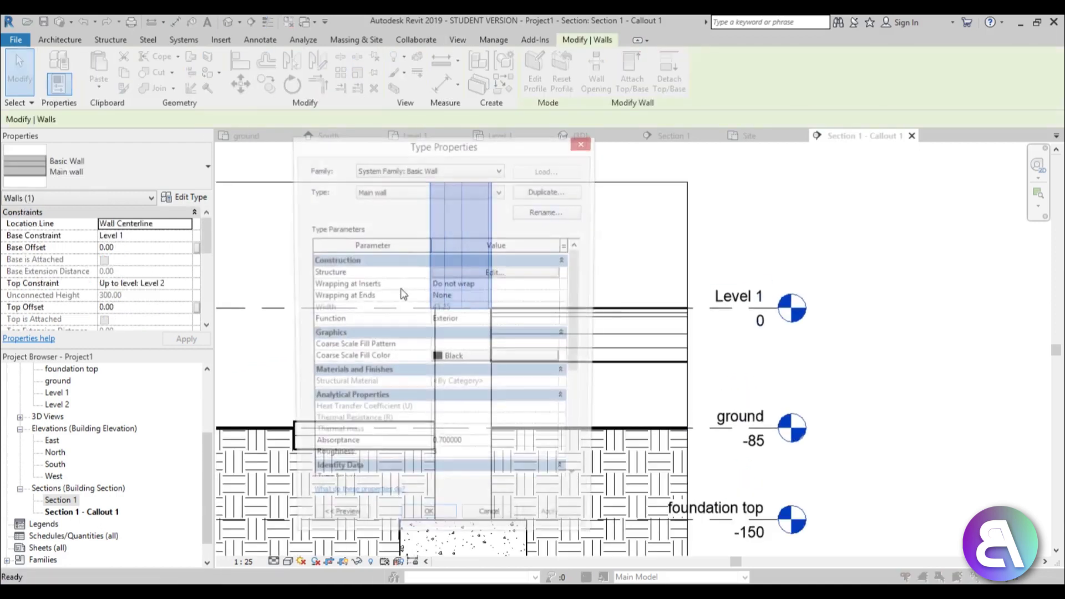
left_click(507, 276)
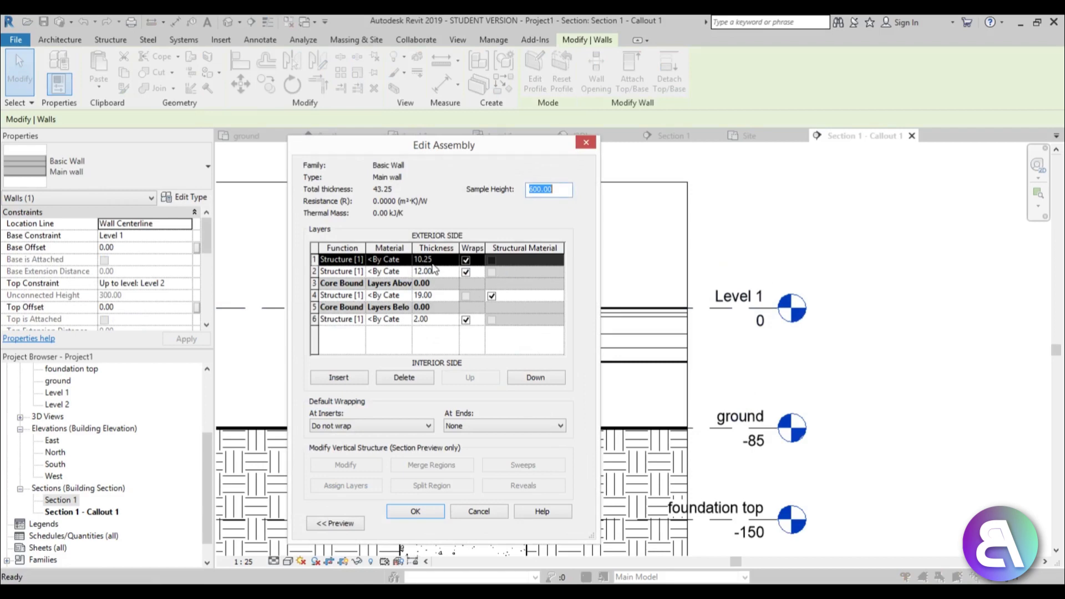
left_click_drag(478, 153, 270, 151)
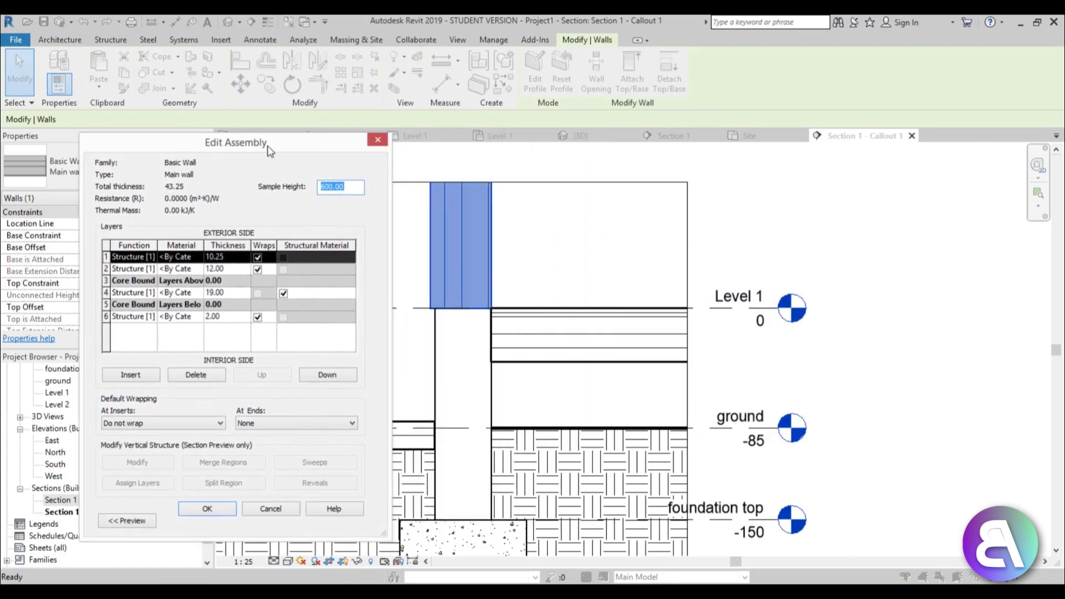
Keep the 19.00 core layer's function as Structure [1] and choose Concrete Masonry Units as its material.
left_click(153, 293)
left_click(153, 293)
left_click(153, 292)
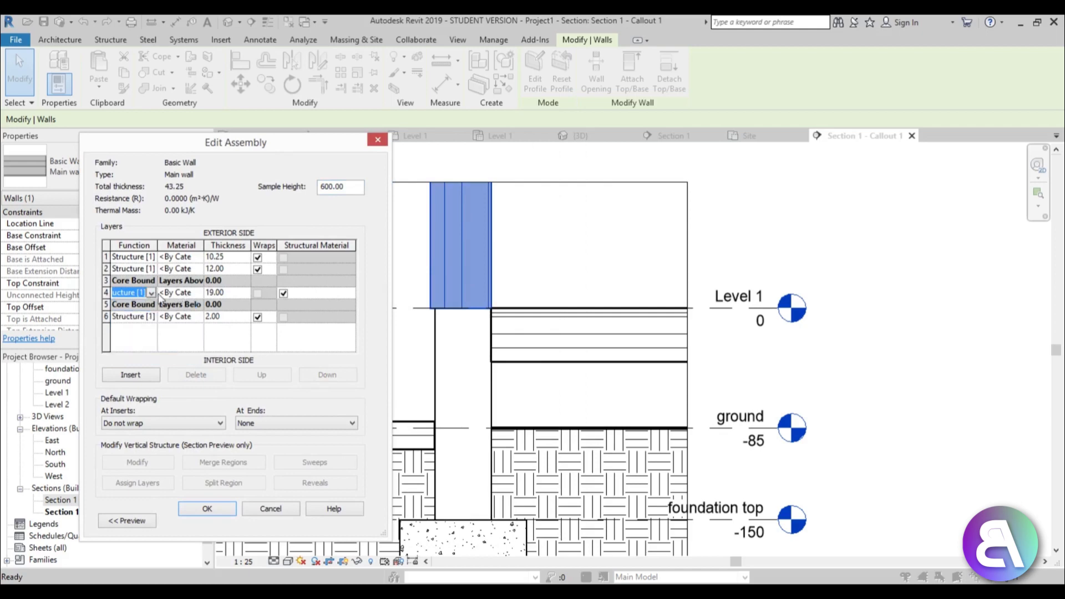
left_click(150, 293)
left_click(135, 306)
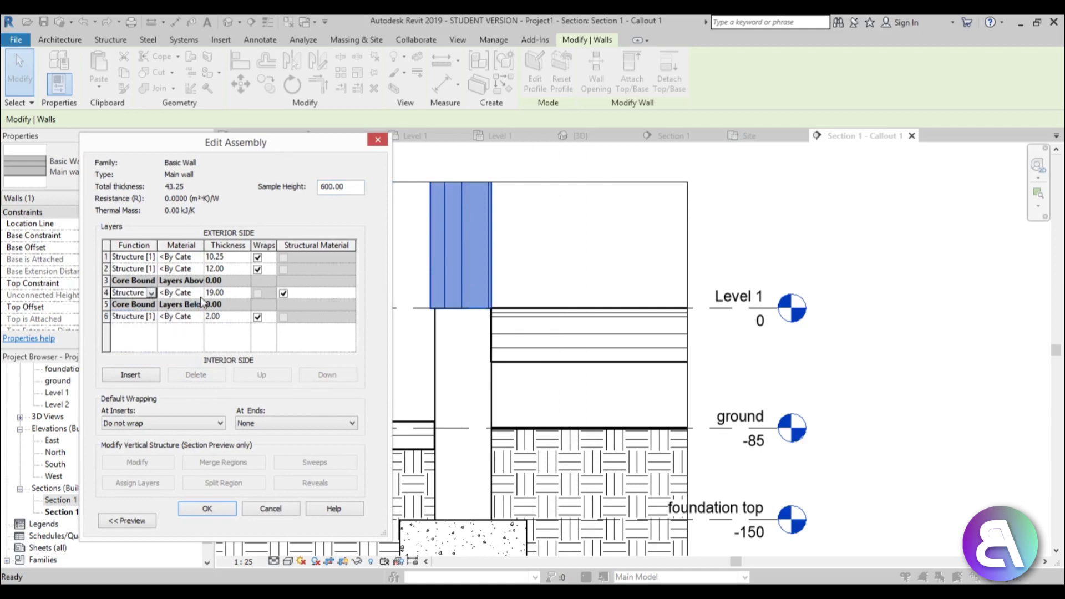
left_click(203, 294)
left_click(198, 293)
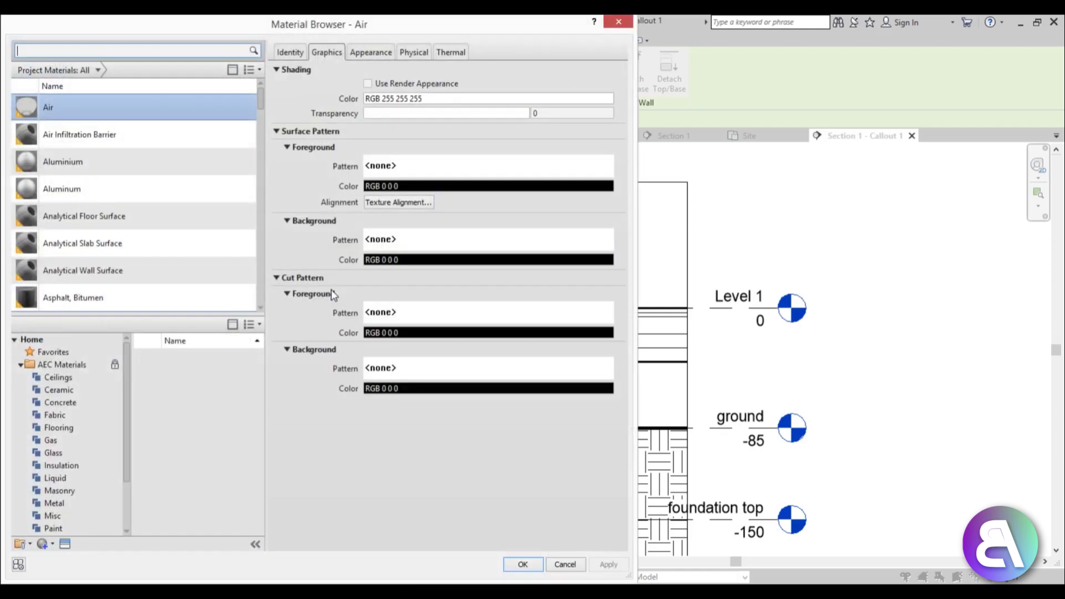
left_click_drag(311, 24, 469, 48)
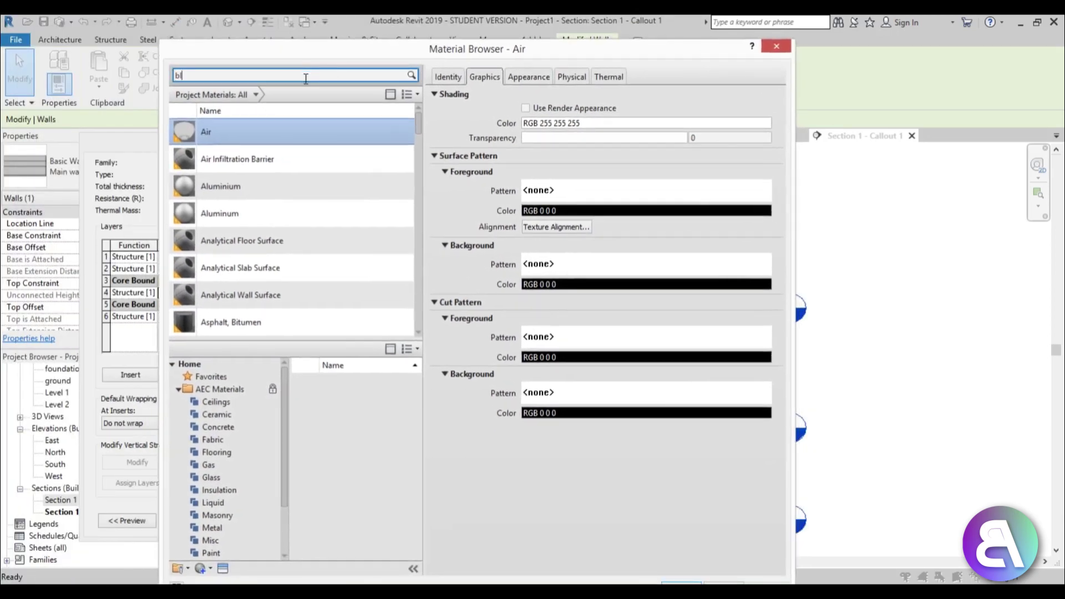
left_click(306, 78)
type("block")
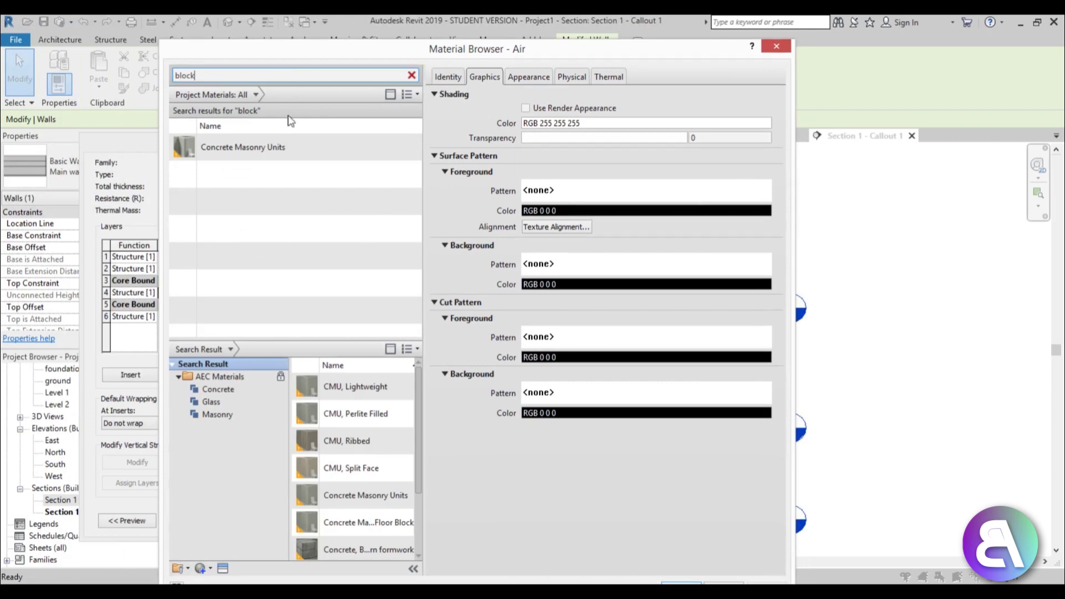
left_click(277, 147)
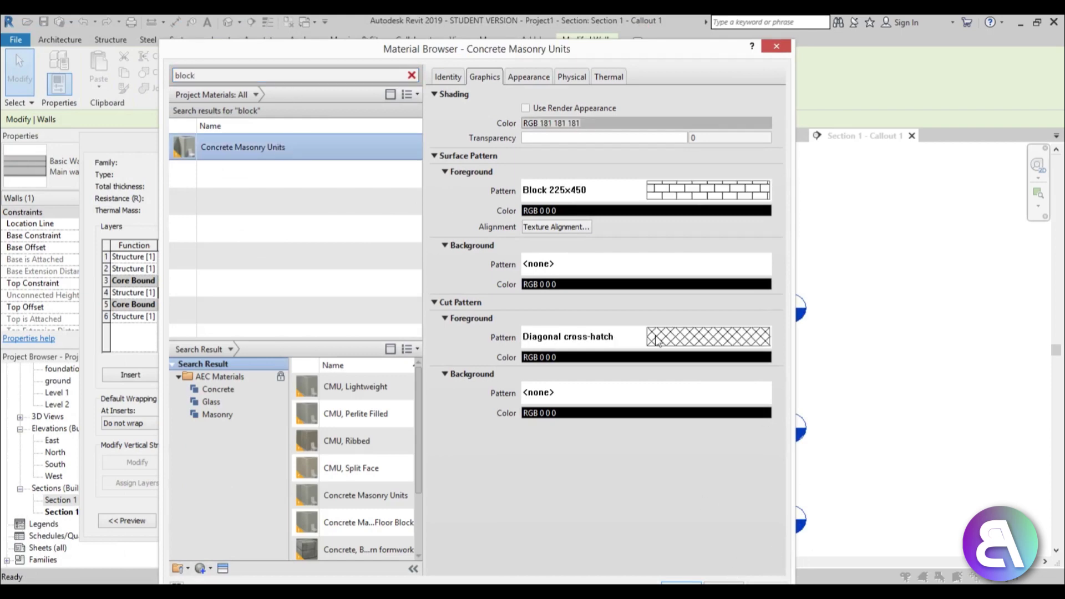
Set the Concrete Masonry Units cut foreground pattern to Horizontal and assign the material to the core layer.
left_click_drag(602, 47, 547, 23)
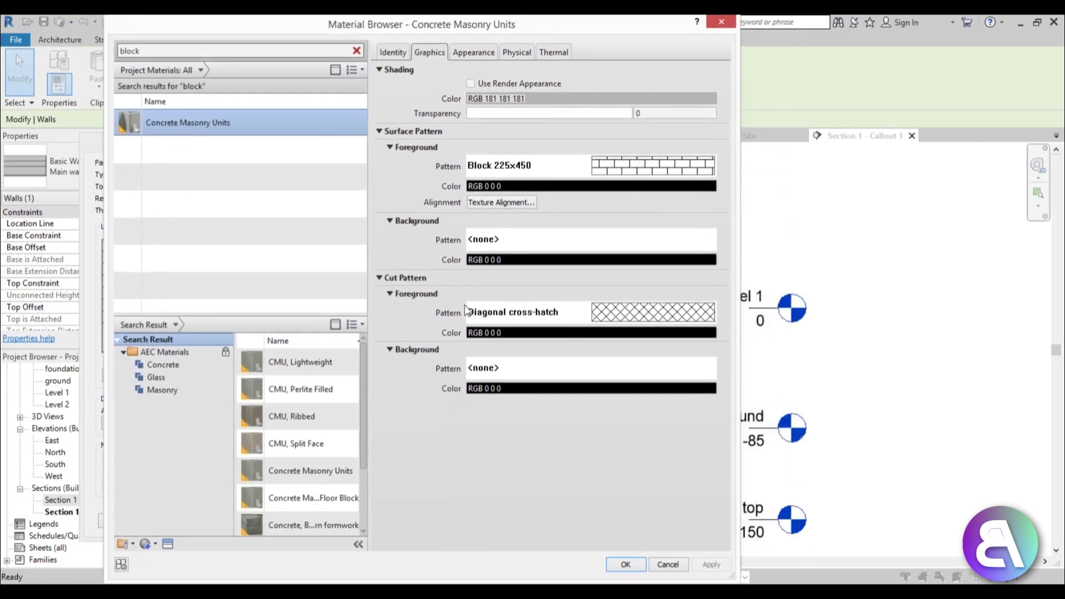
left_click(683, 322)
left_click_drag(521, 282, 521, 323)
left_click(469, 316)
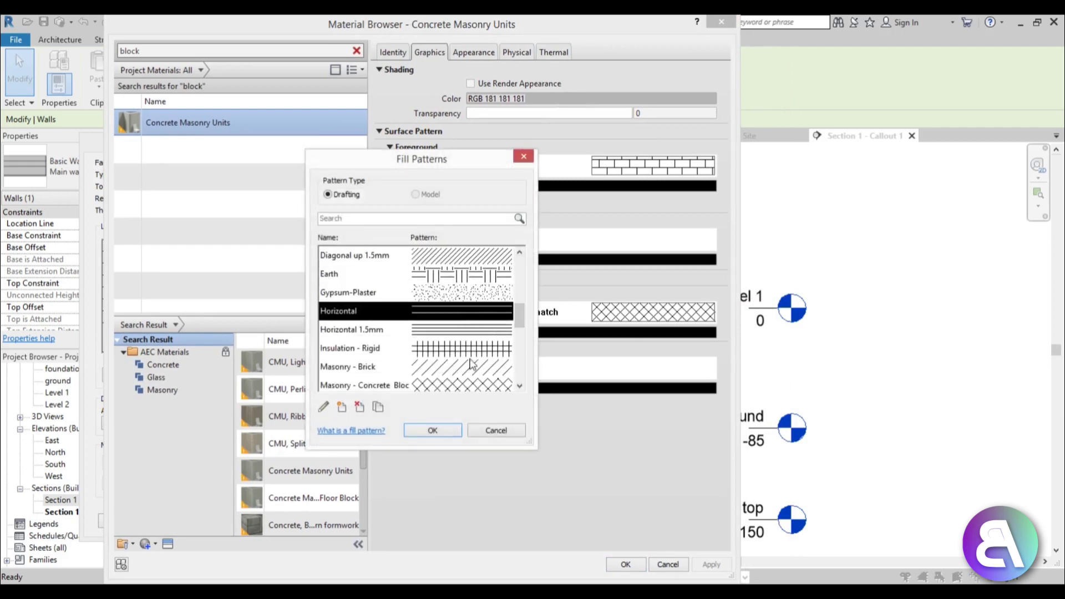
left_click(433, 431)
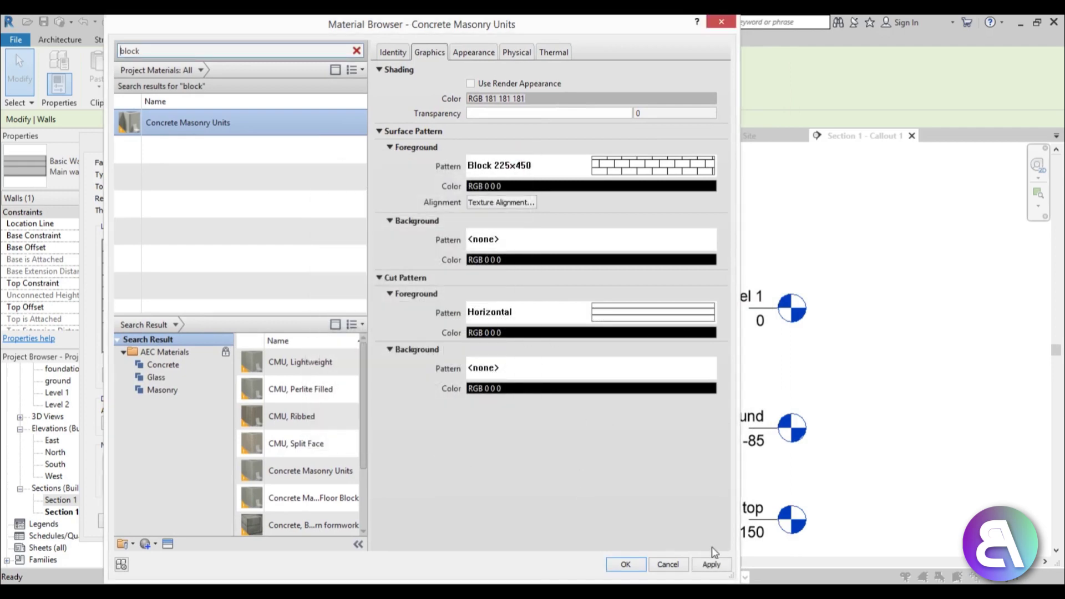
left_click(632, 565)
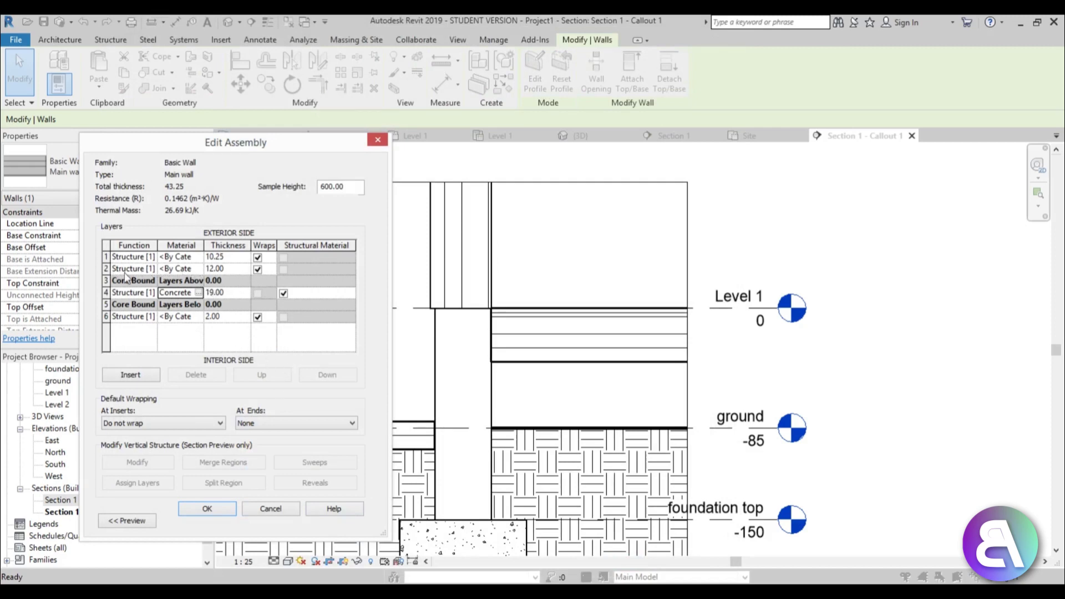
Set the 12.00 layer's function to Thermal/Air Layer [3] and assign it Polyisocyanate from the material library.
left_click(154, 270)
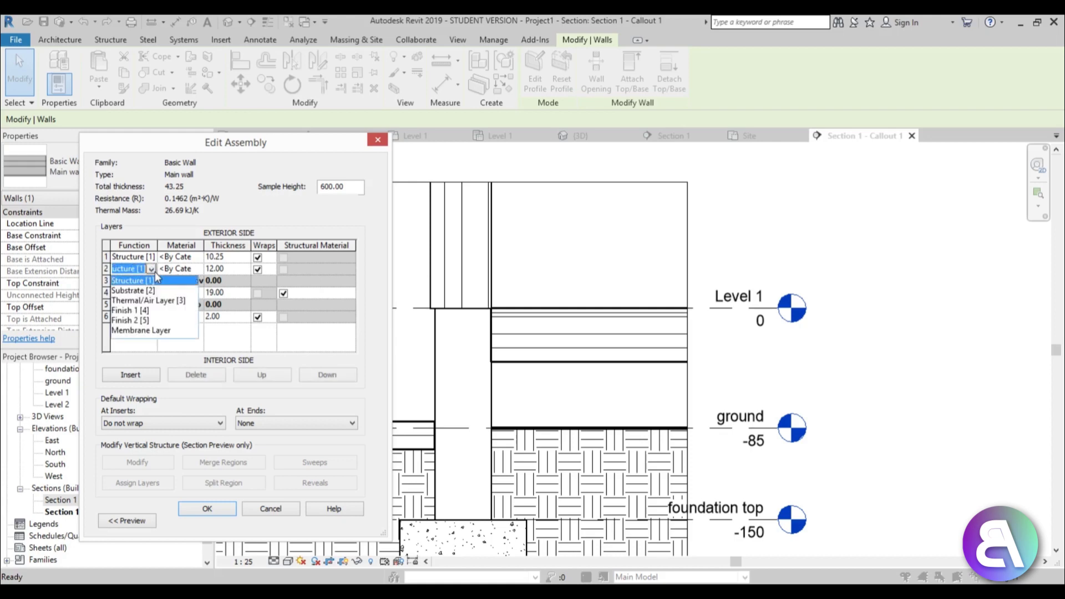
left_click(146, 300)
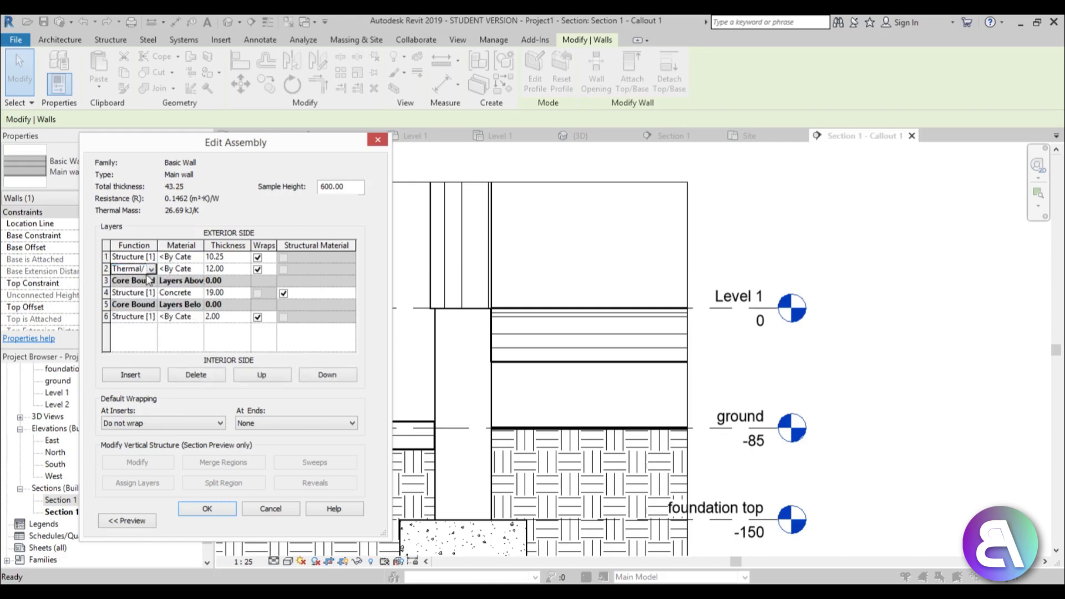
left_click(183, 269)
left_click(200, 269)
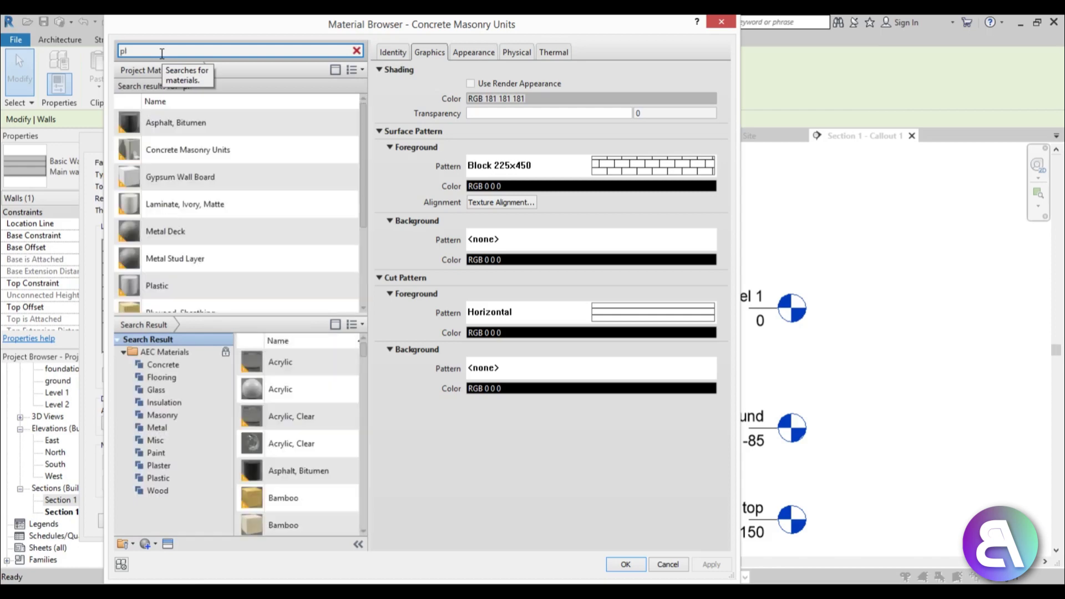
type("y")
scroll(360, 365, "down", 5)
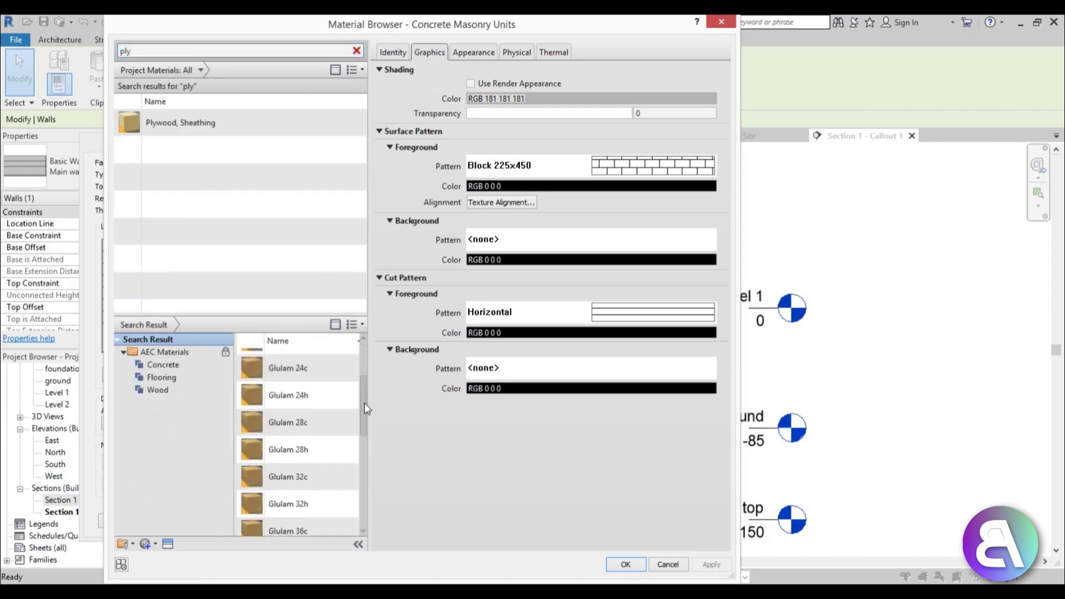
left_click(143, 52)
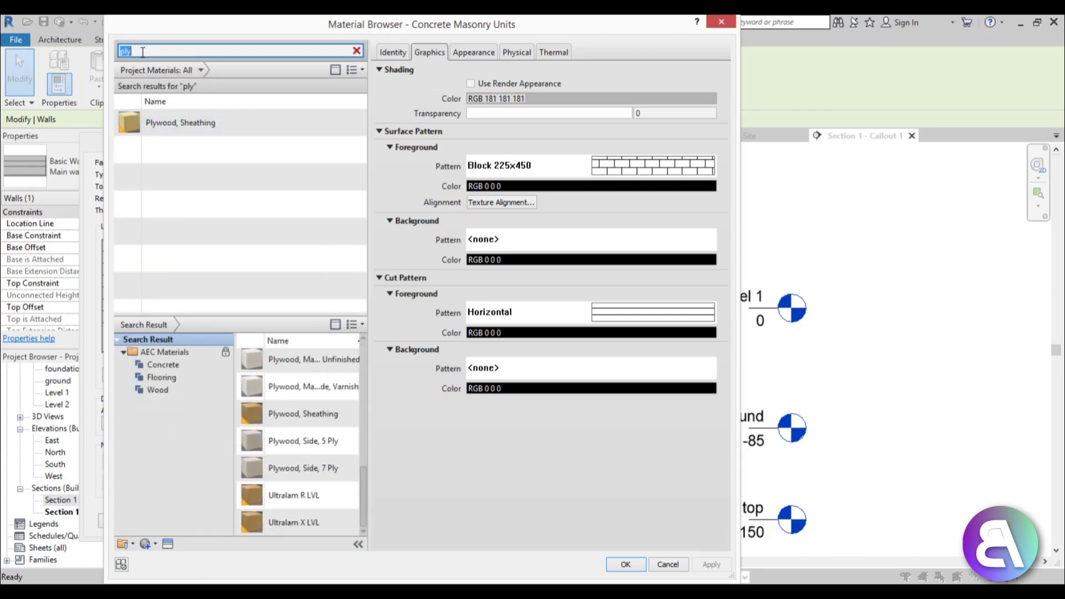
type("poly")
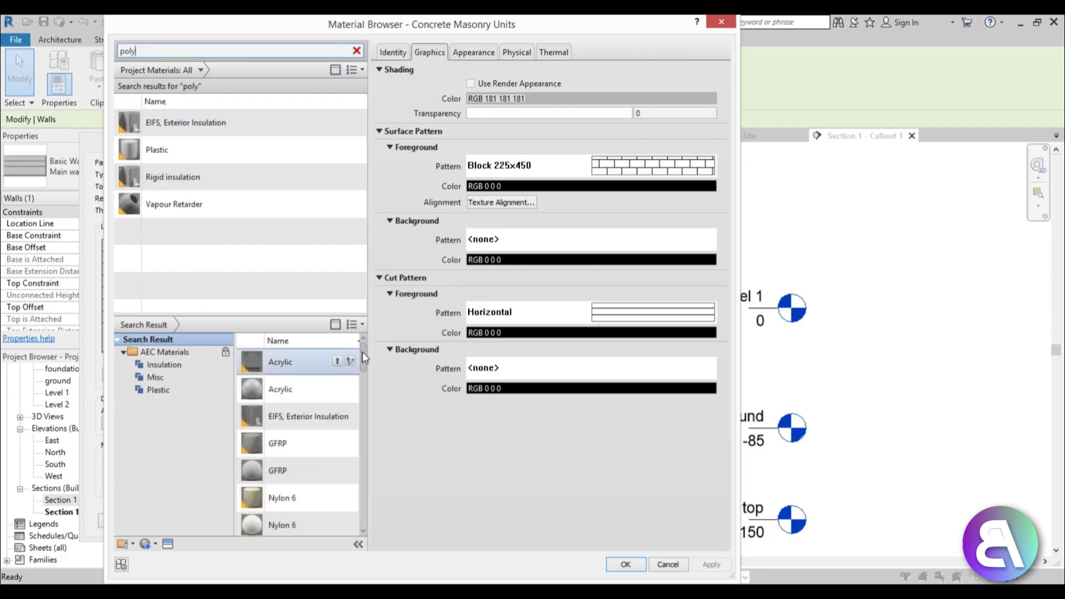
left_click_drag(364, 352, 361, 451)
left_click(337, 401)
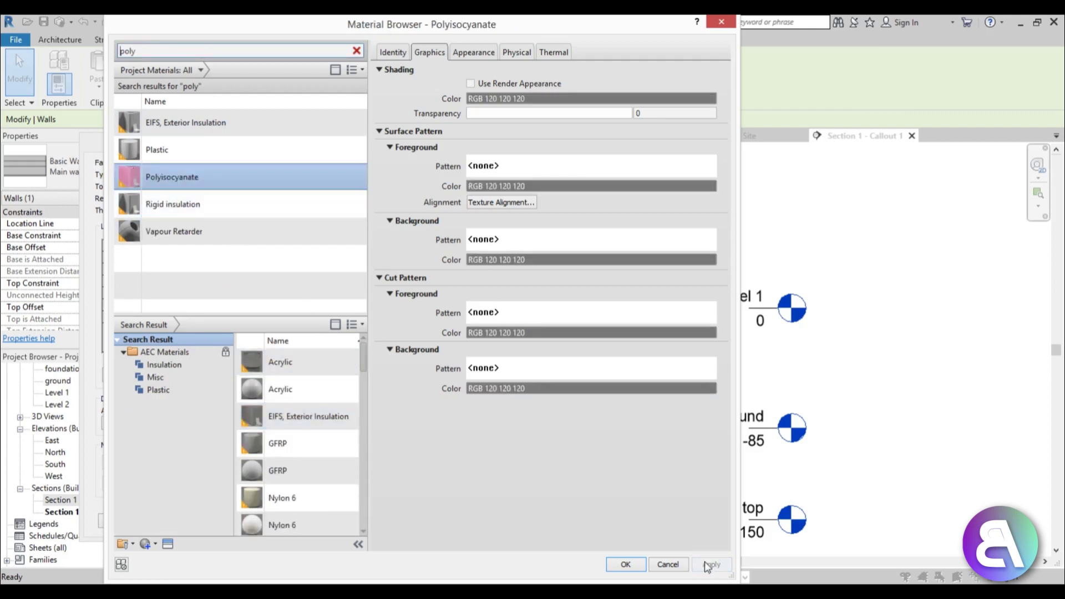
left_click(629, 565)
left_click(257, 317)
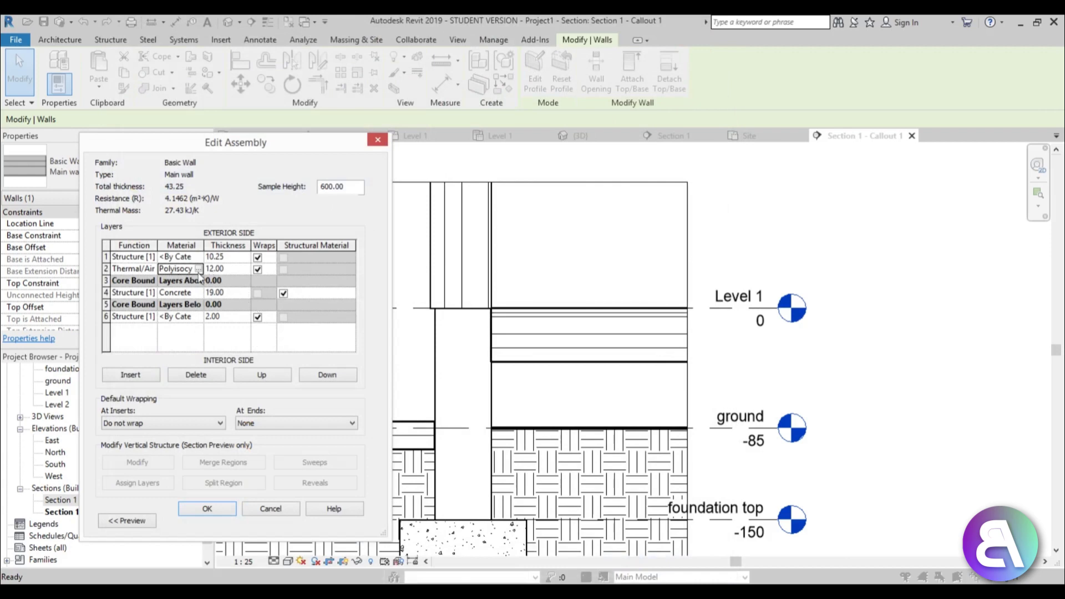
Give Polyisocyanate a solid fill cut foreground pattern in pale yellow, RGB 255 255 174.
left_click(199, 269)
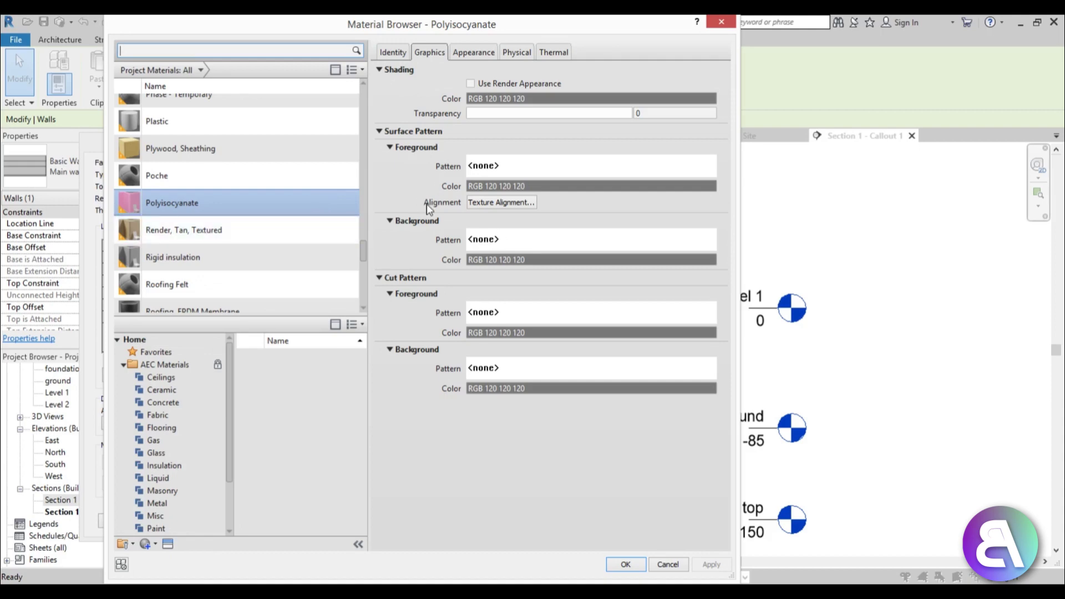
left_click(532, 312)
left_click(456, 274)
left_click(432, 431)
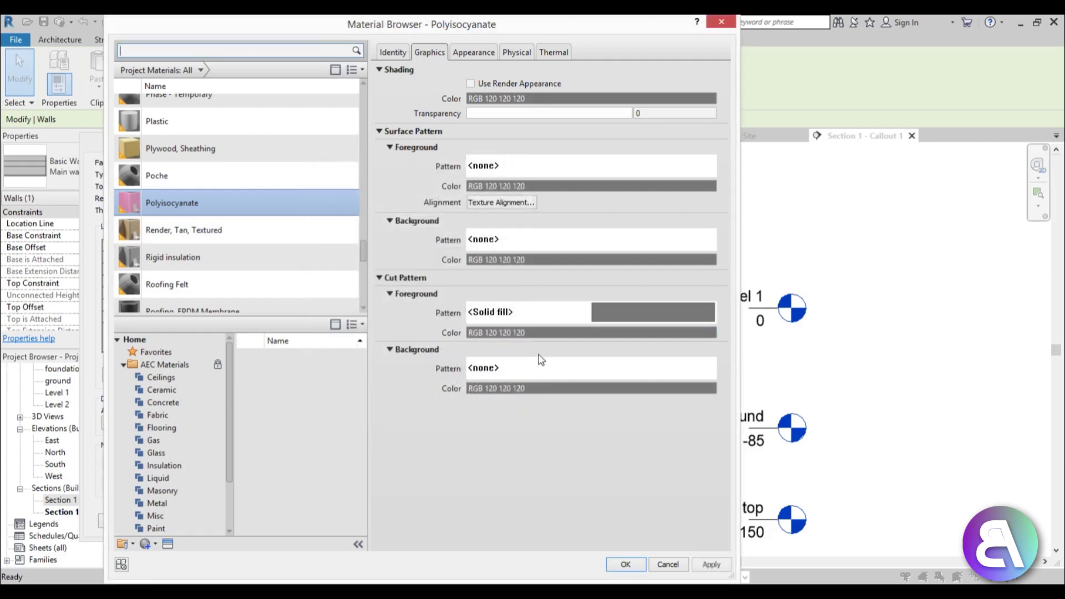
left_click(544, 333)
left_click(302, 208)
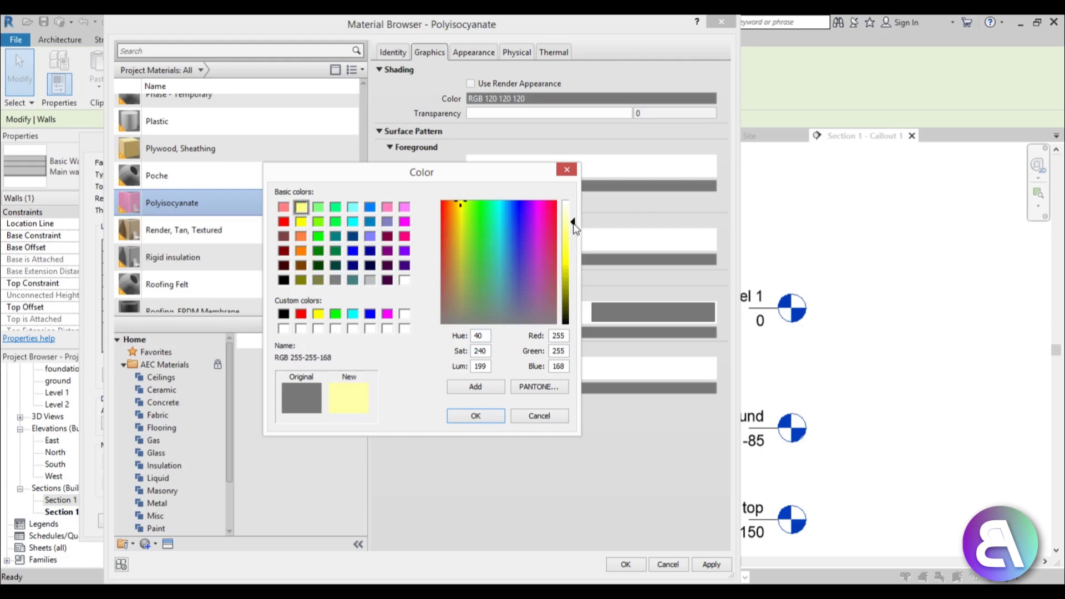
left_click_drag(573, 223, 572, 220)
left_click(476, 415)
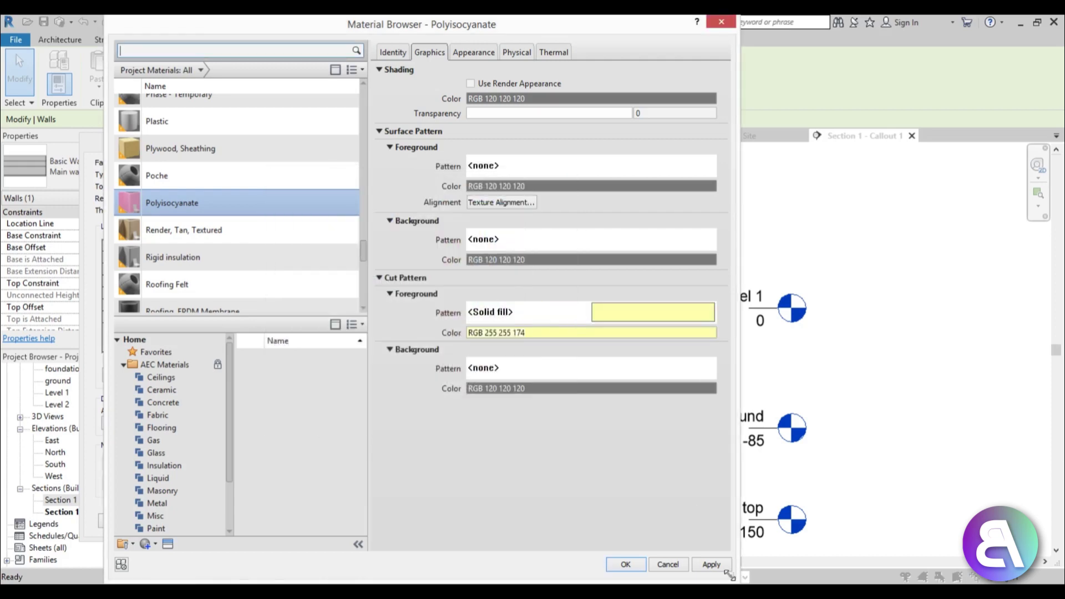
left_click(627, 564)
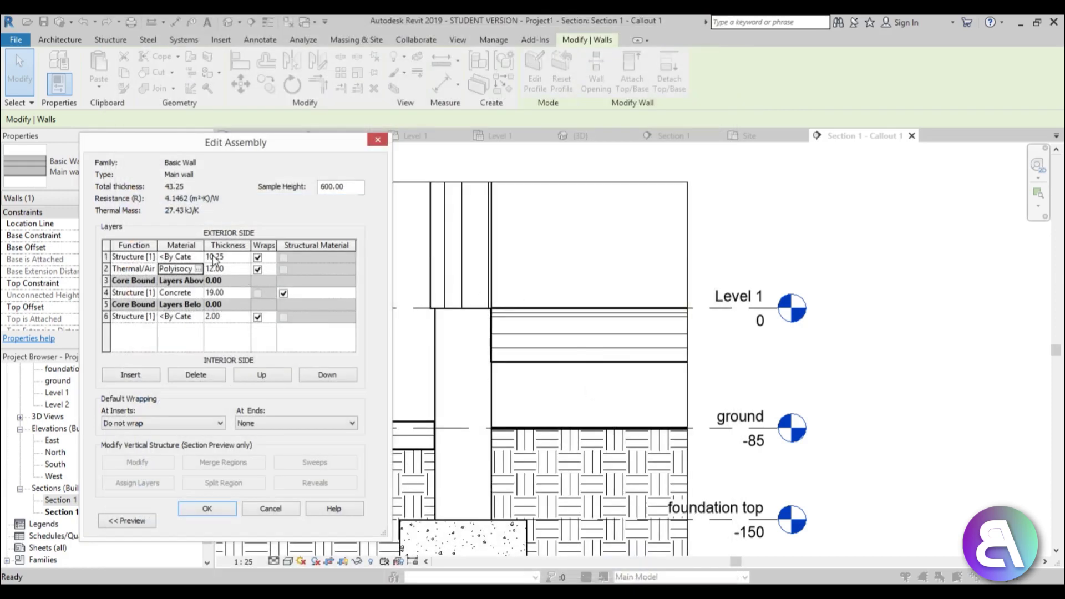
Add Brick, Common, Brown from the material library and assign it to the 10.25 exterior layer.
left_click(197, 258)
left_click(198, 258)
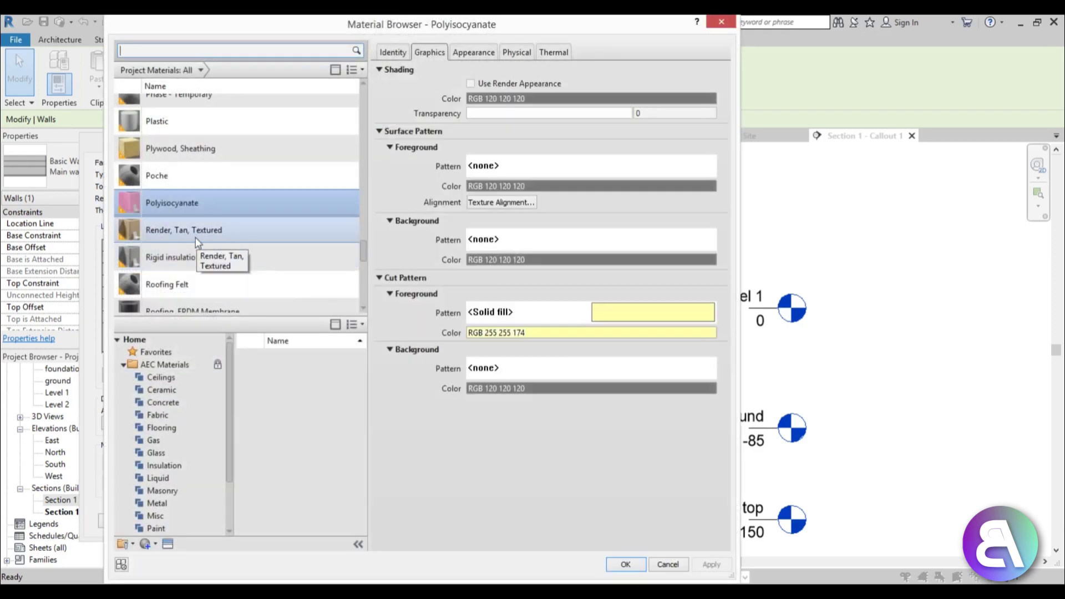
left_click(144, 52)
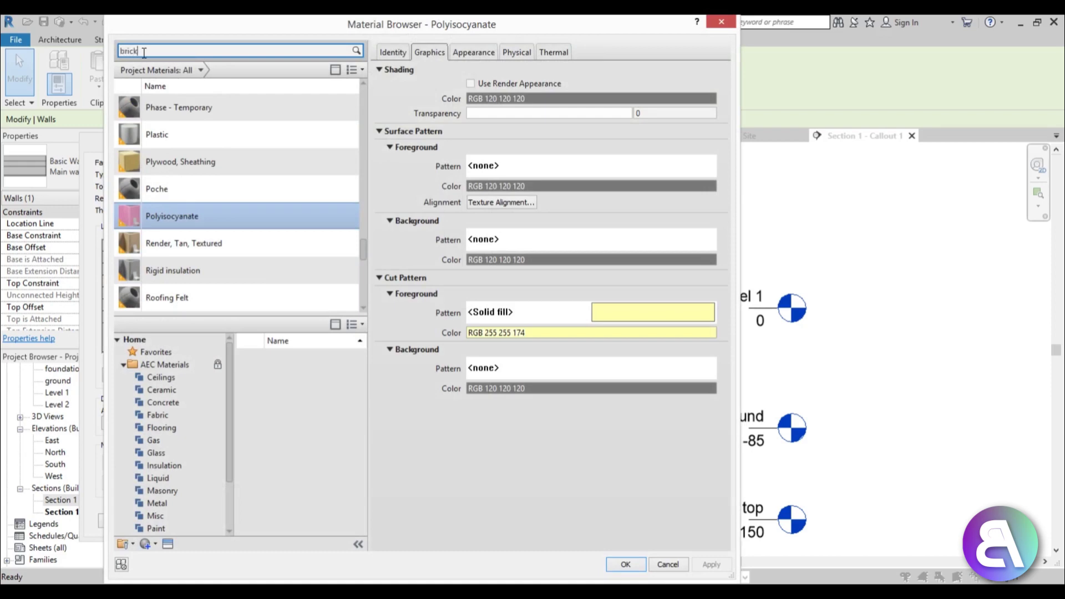
type("brick")
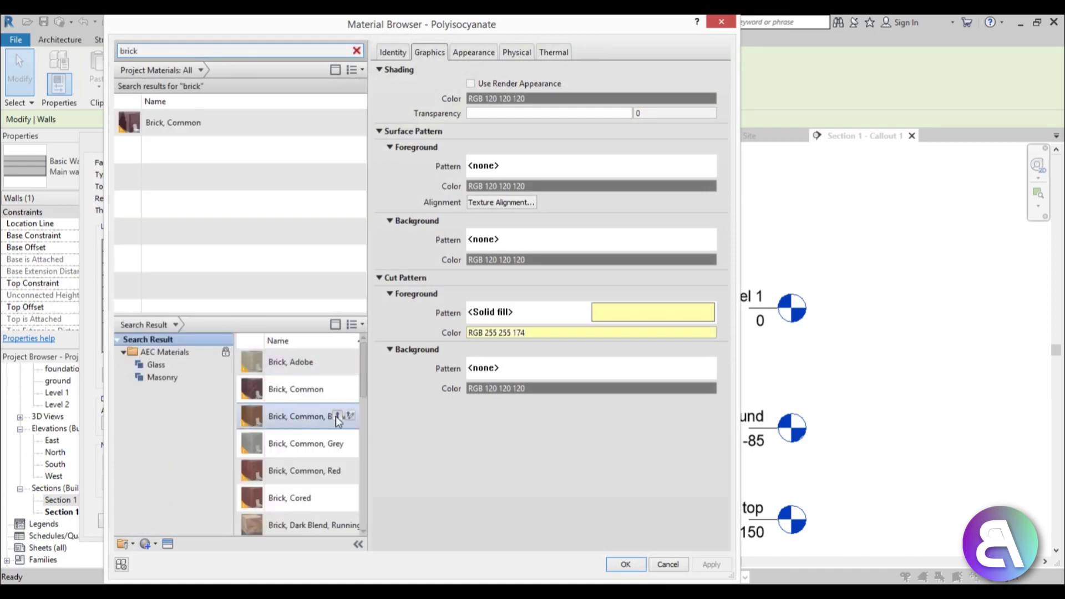
left_click(337, 416)
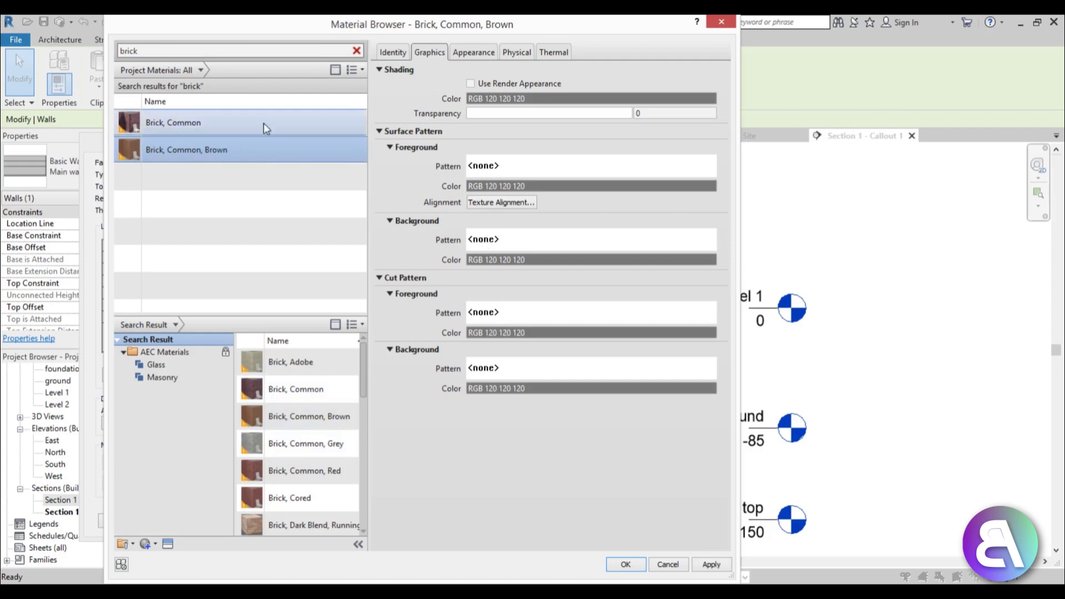
left_click(475, 53)
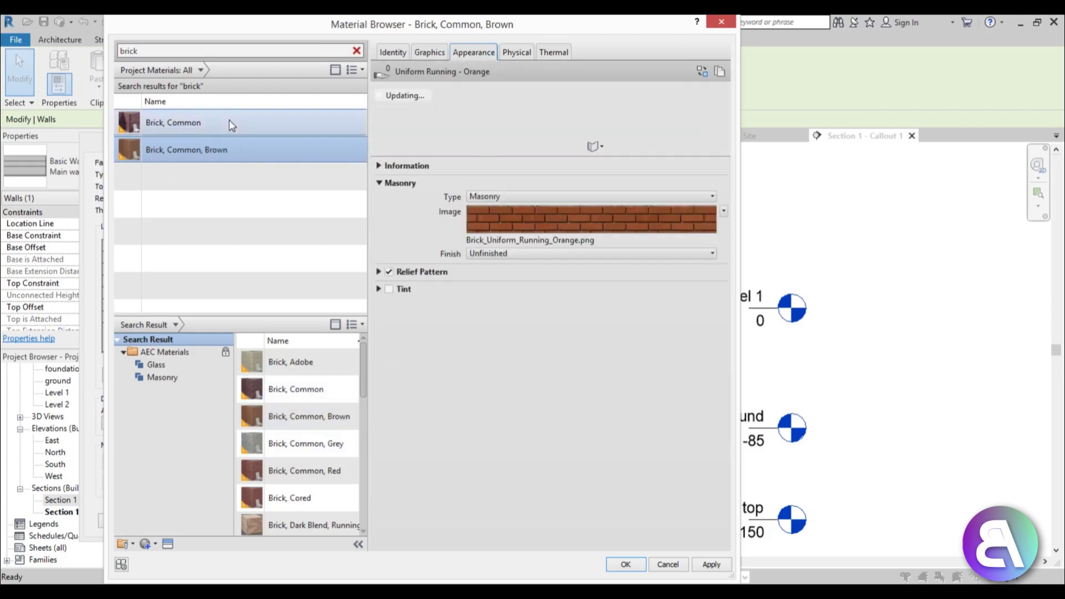
left_click(428, 55)
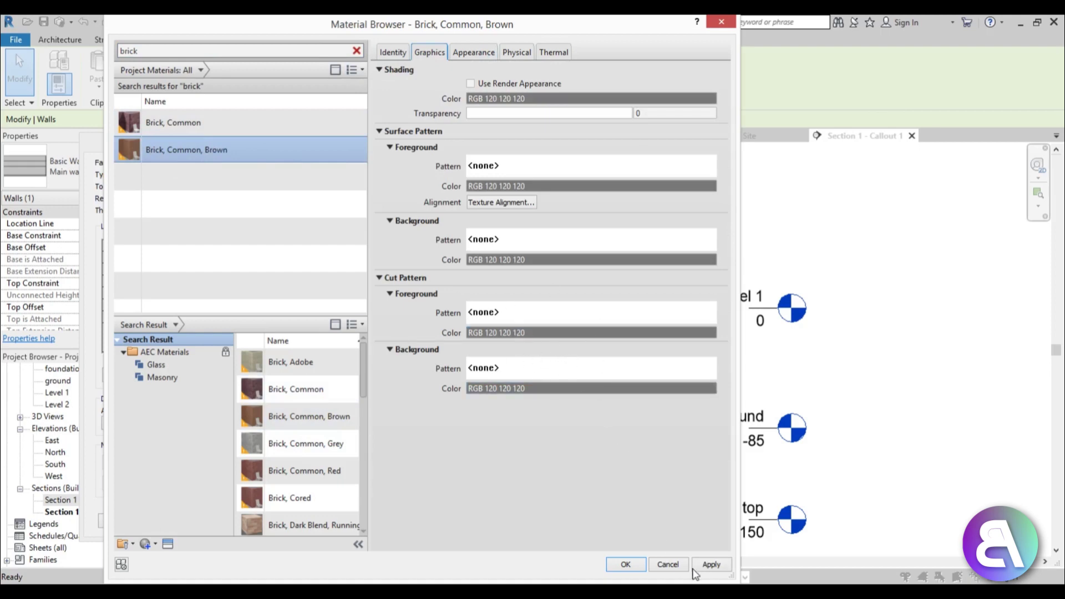
left_click(626, 565)
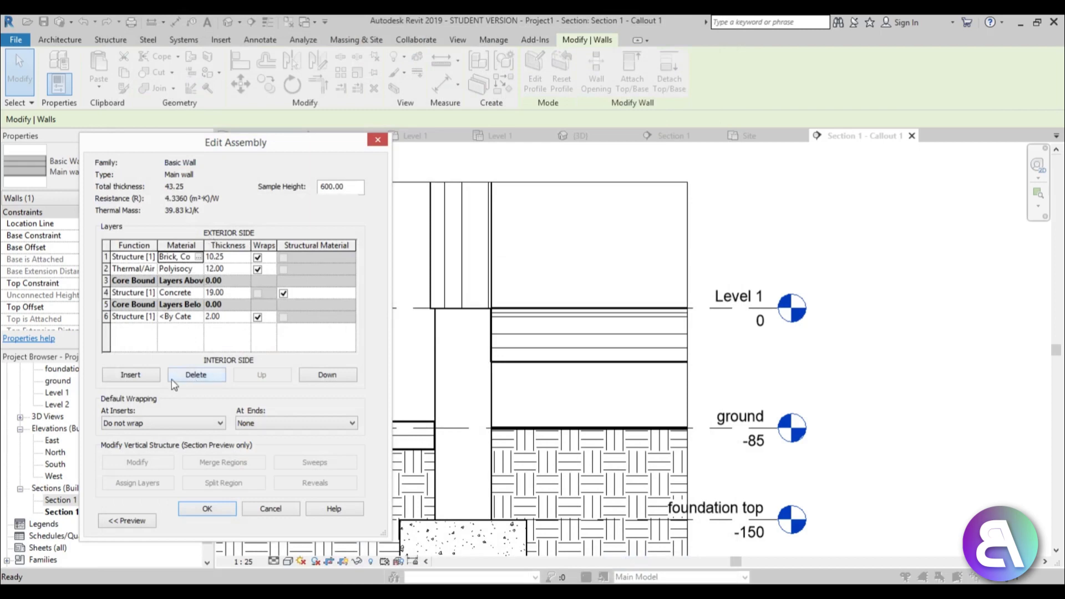
Assign the Gypsum Wall Board material to the wall's 2.00 interior layer.
left_click(233, 320)
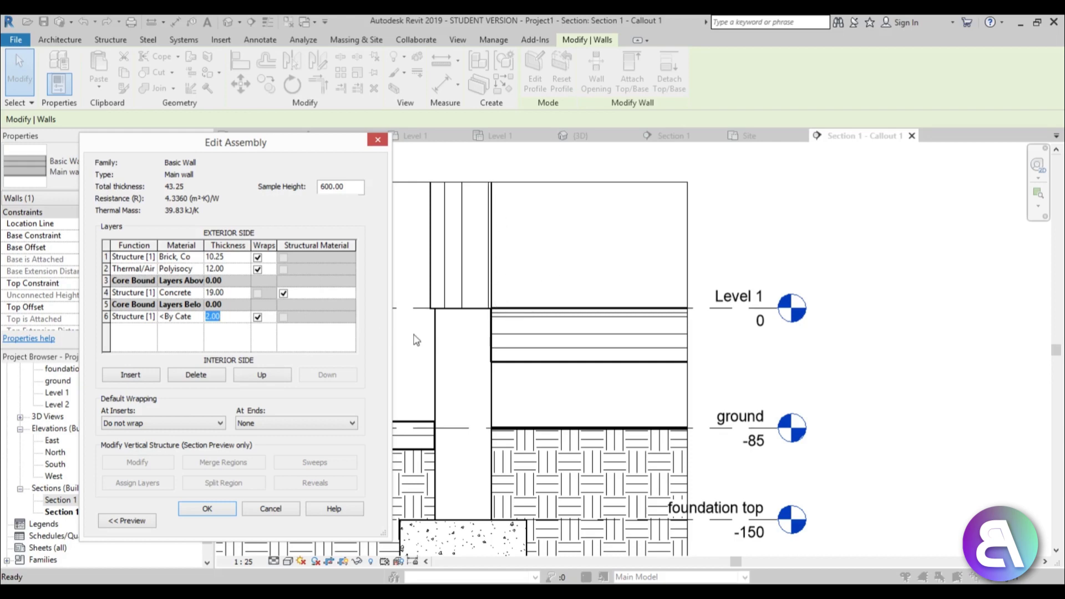
left_click(199, 316)
left_click(198, 316)
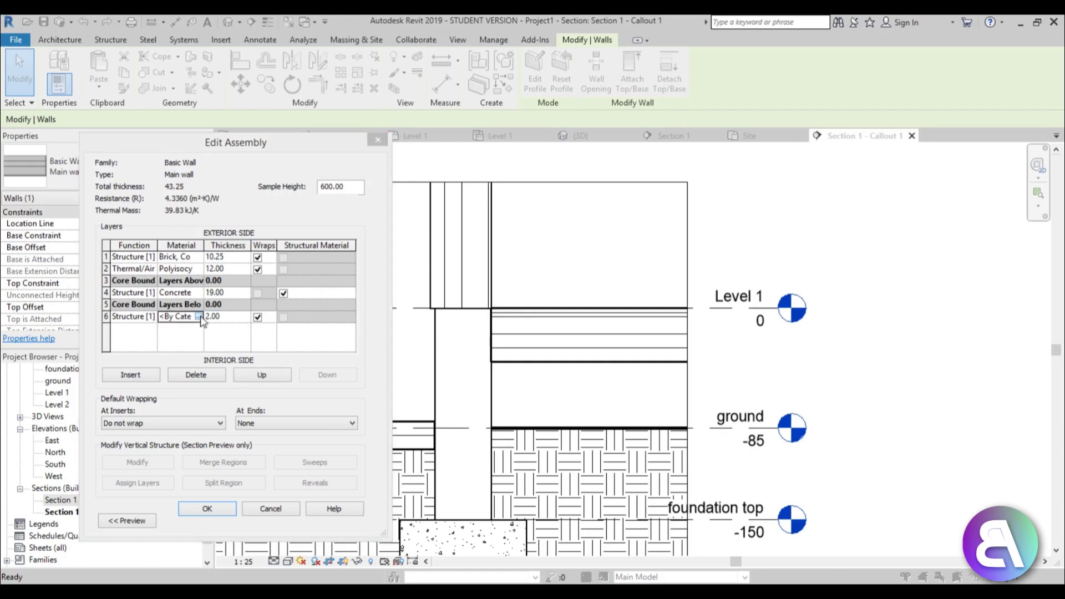
left_click(169, 54)
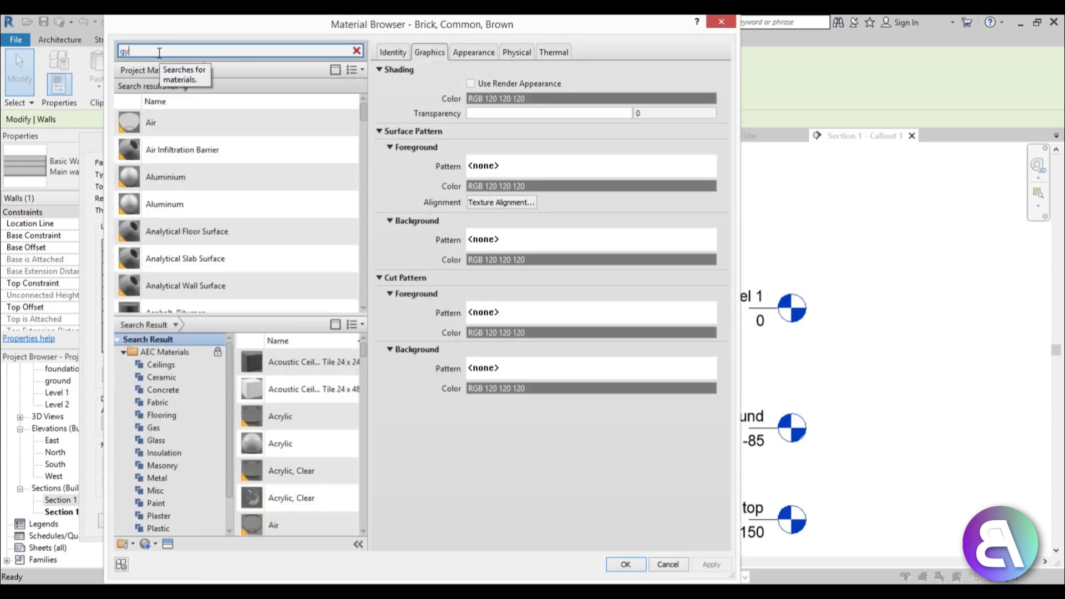
type("gy")
left_click(165, 125)
key("Return")
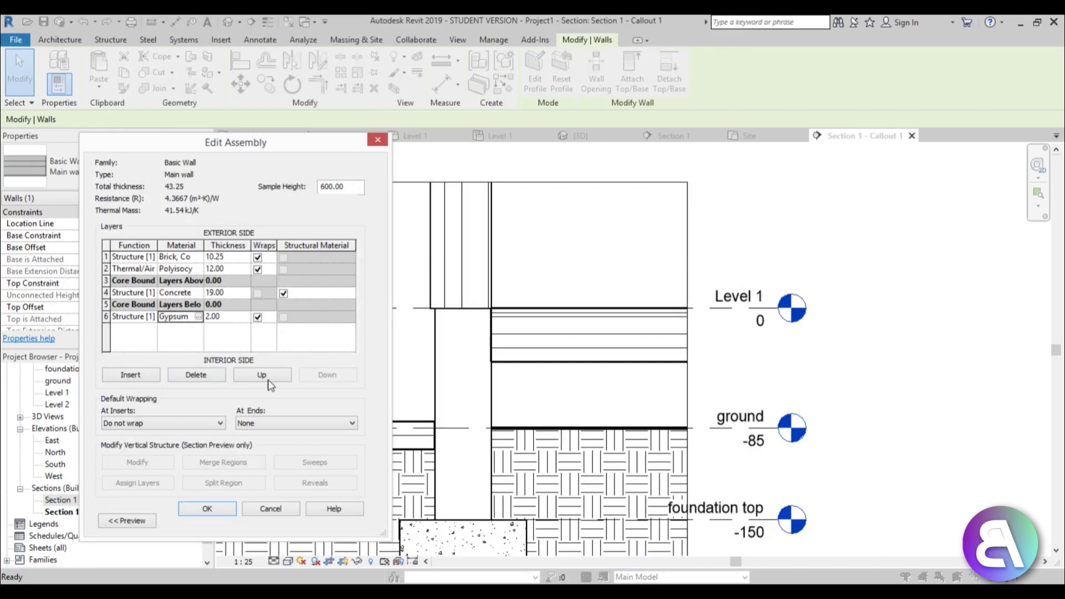
Set the gypsum layer's function to Finish 1 [4] and the brick layer's to Finish 2 [5], and apply the wall type changes.
left_click(229, 511)
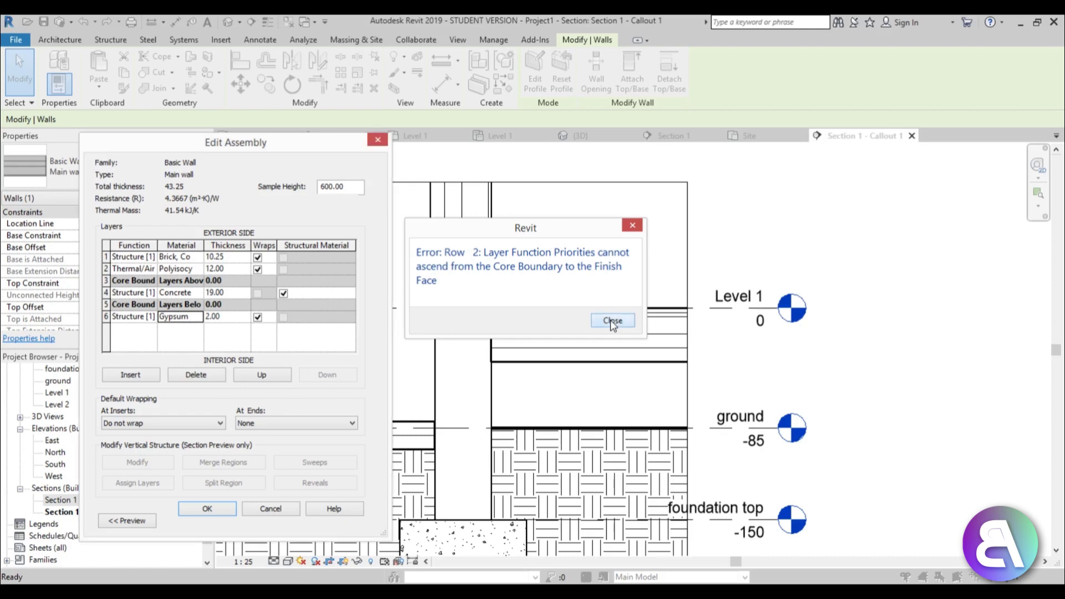
left_click(613, 322)
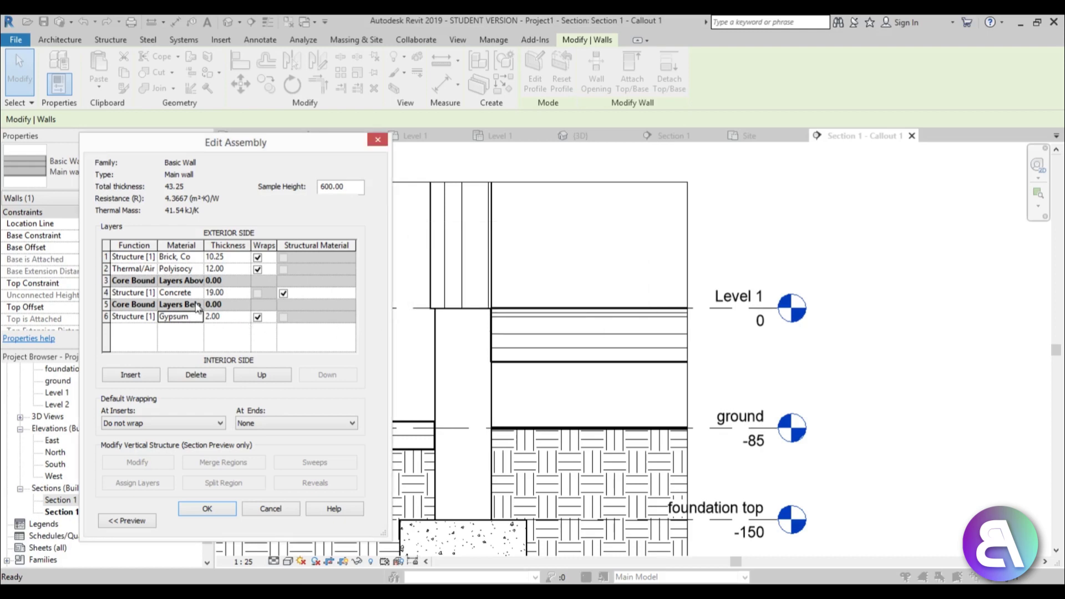
left_click(153, 321)
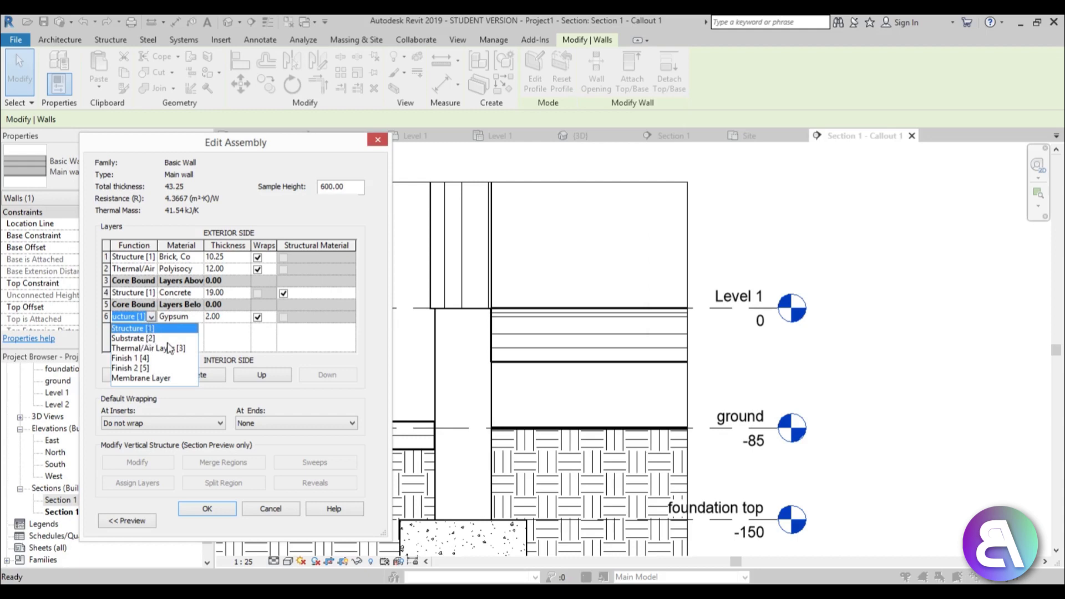
left_click(150, 259)
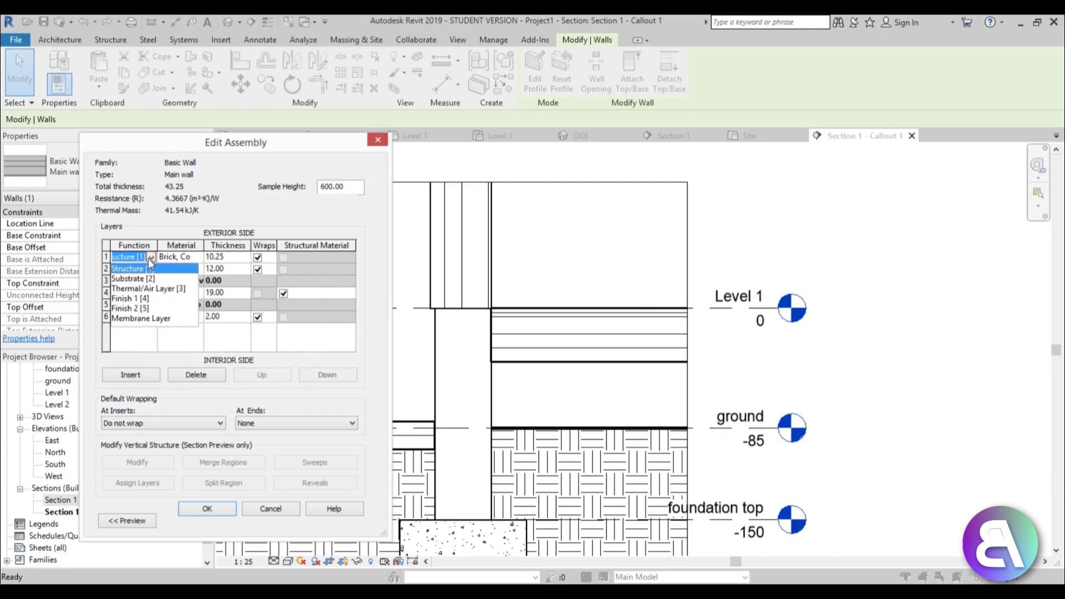
left_click(138, 309)
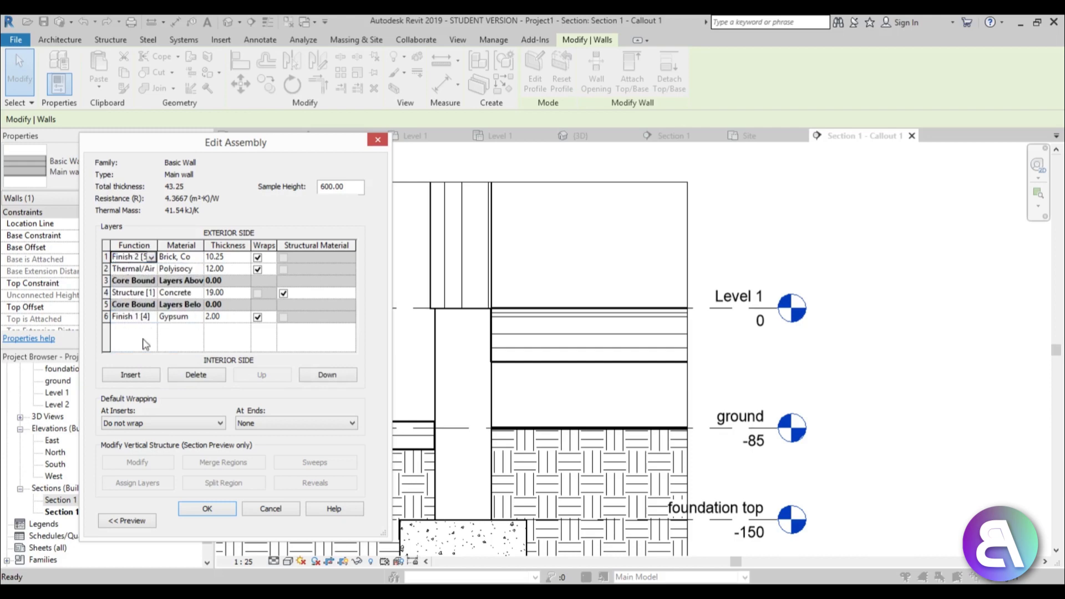
left_click(224, 509)
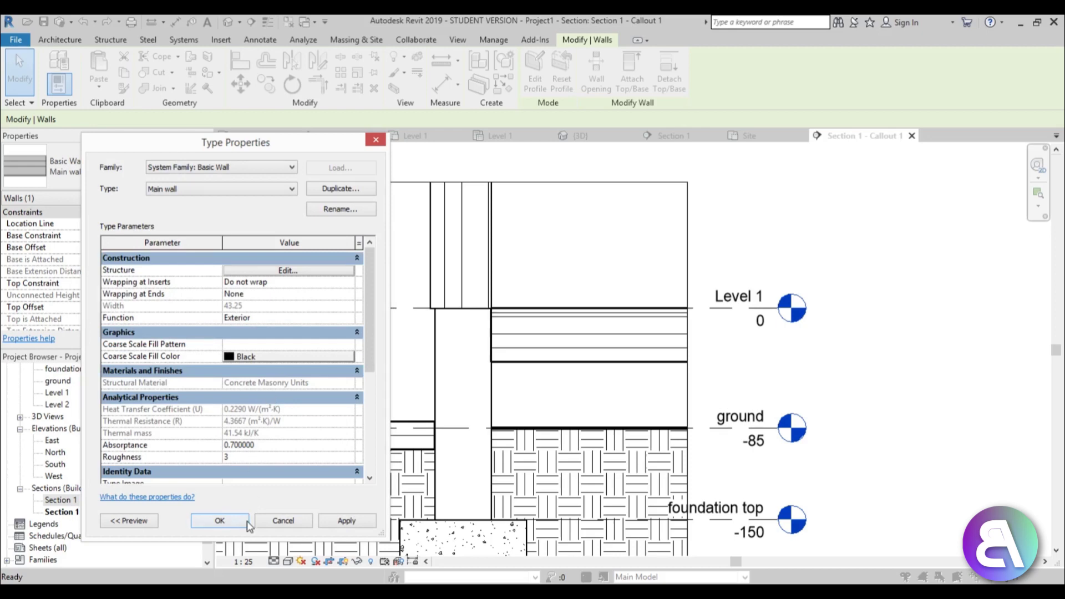
left_click(351, 524)
left_click(220, 521)
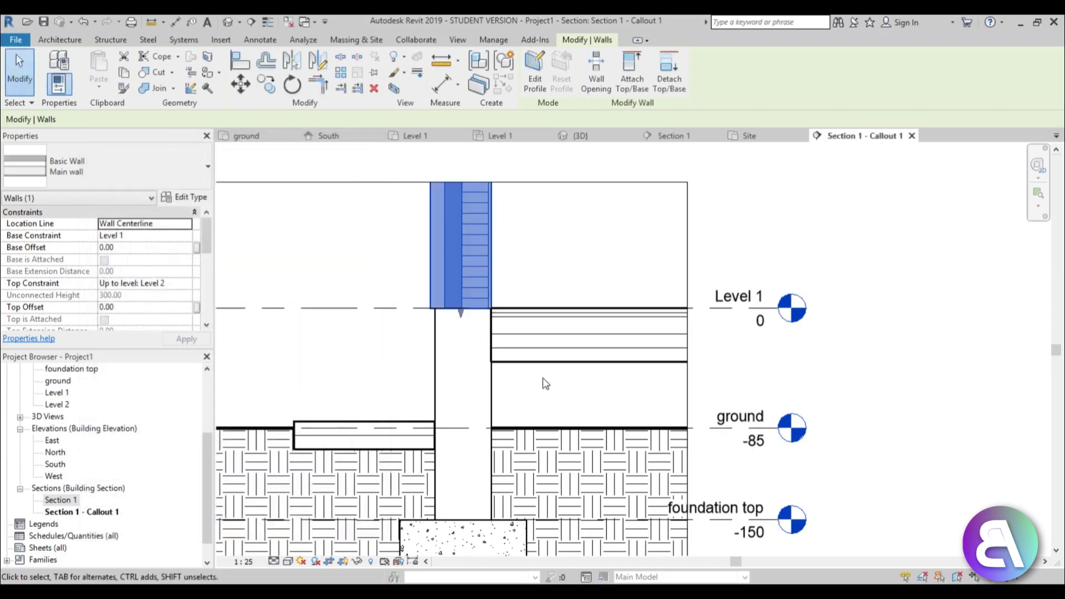
Open the layer assembly of the Level 1 floor type for editing and enlarge its window to show all layers.
left_click(549, 381)
scroll(478, 226, "up", 4)
scroll(590, 300, "down", 2)
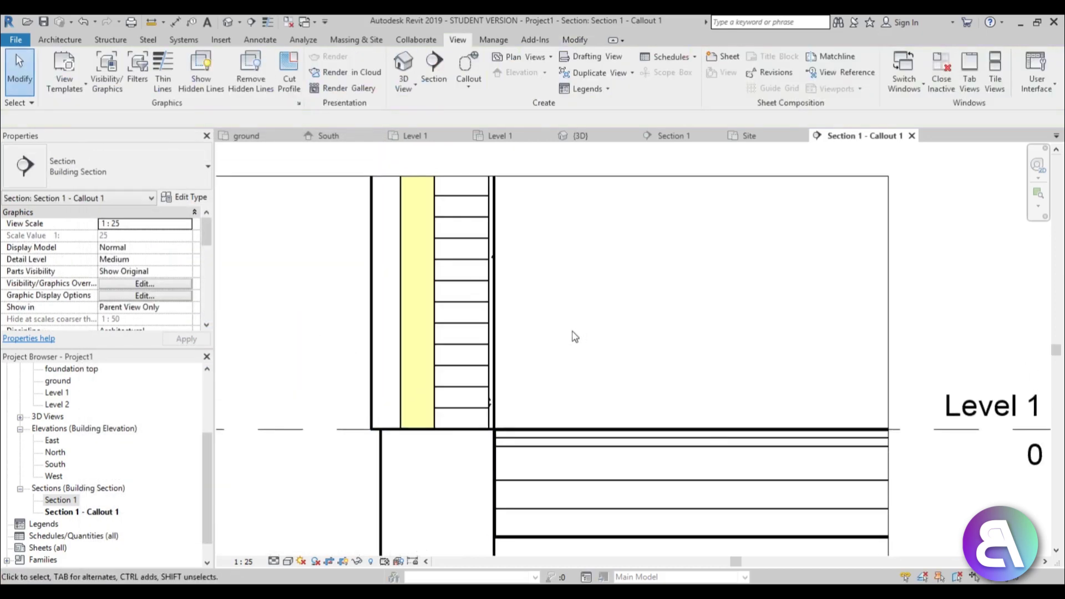
scroll(555, 288, "up", 5)
scroll(533, 236, "down", 6)
scroll(535, 236, "down", 1)
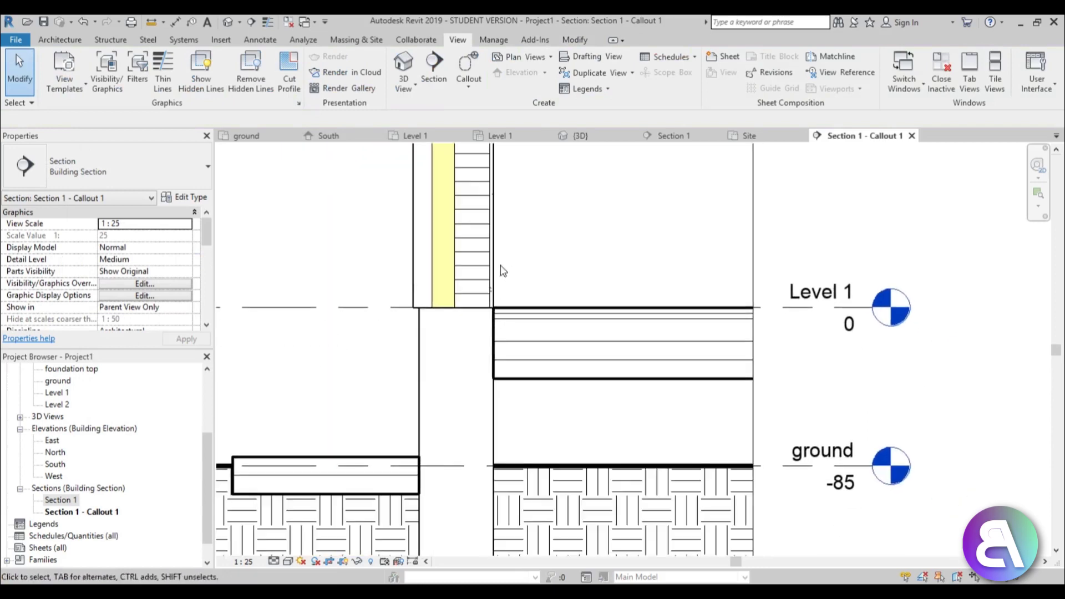
left_click(537, 339)
scroll(516, 345, "down", 2)
scroll(509, 345, "up", 2)
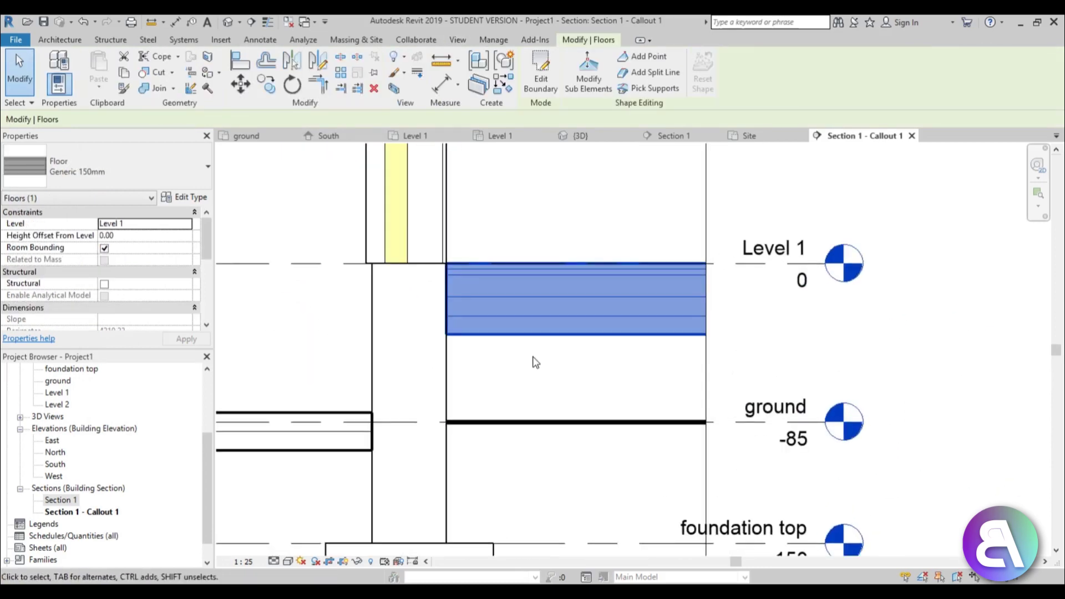
left_click(524, 361)
left_click(508, 335)
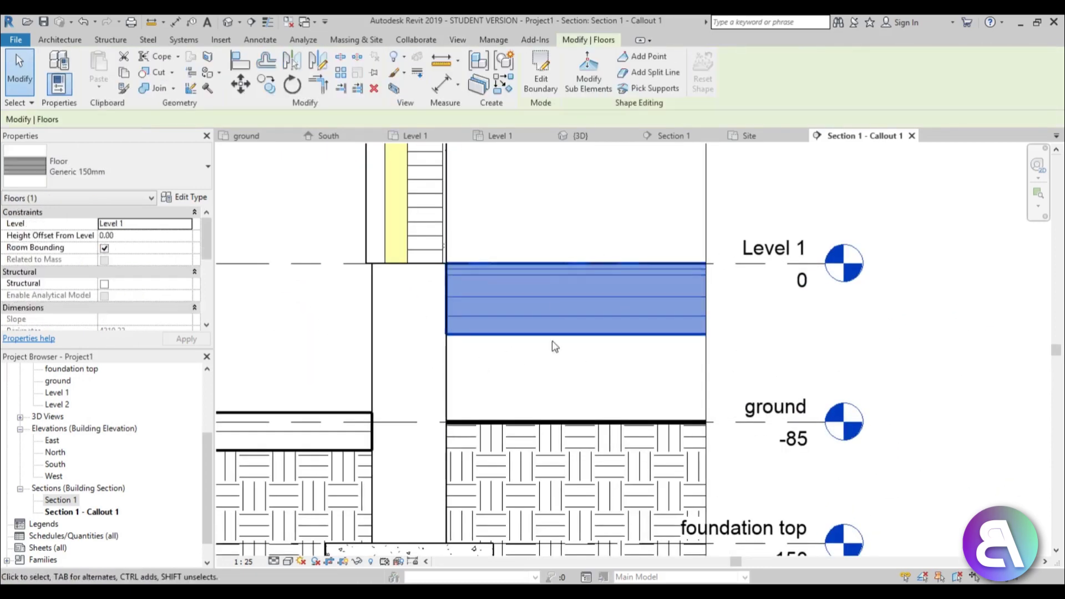
scroll(525, 368, "down", 2)
left_click(189, 199)
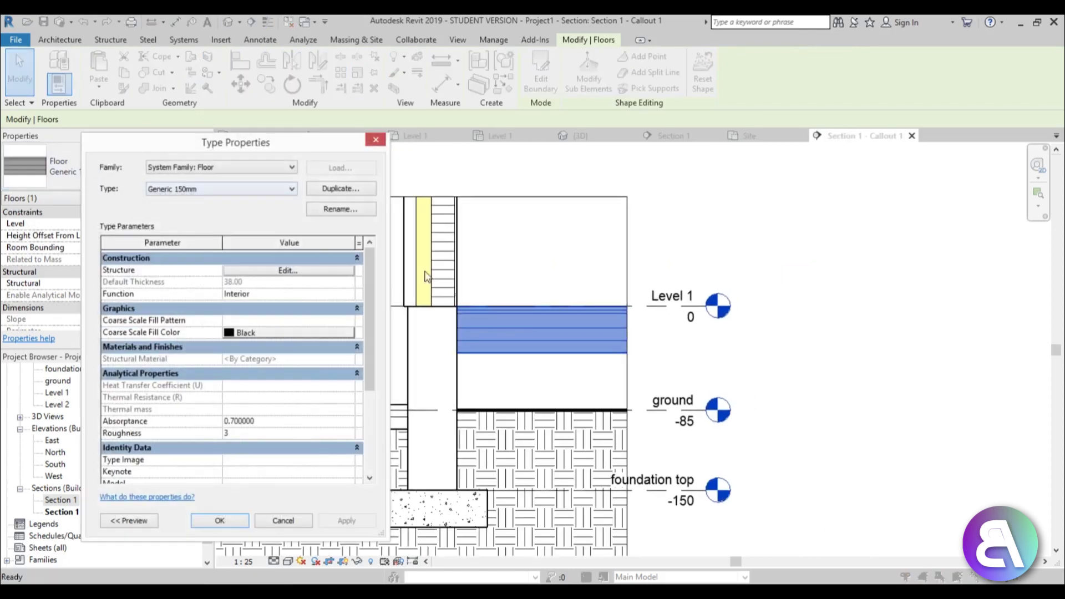
left_click(304, 270)
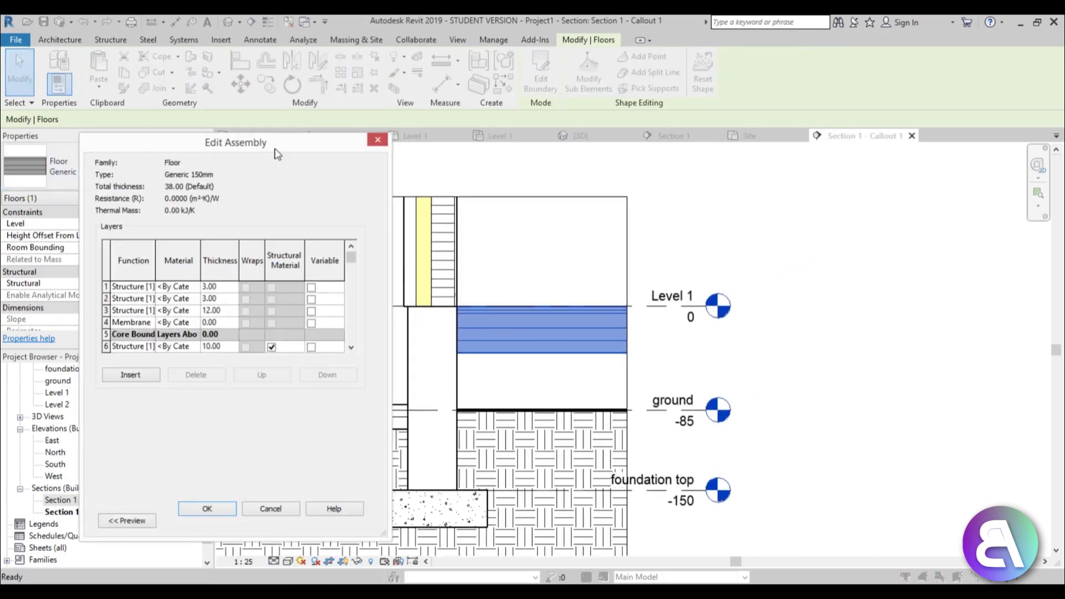
left_click_drag(277, 154, 366, 54)
left_click_drag(473, 439, 605, 540)
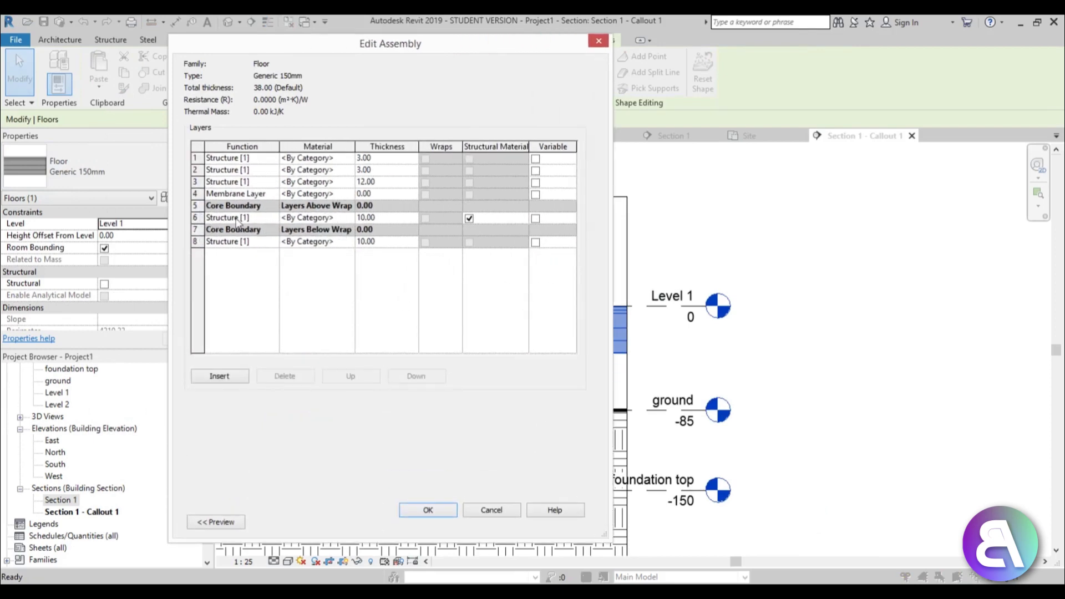
Choose Concrete, Cast In Situ for the floor's 10.00 core layer and set its cut foreground pattern to Diagonal crosshatch 1.5mm.
left_click(351, 219)
left_click(349, 218)
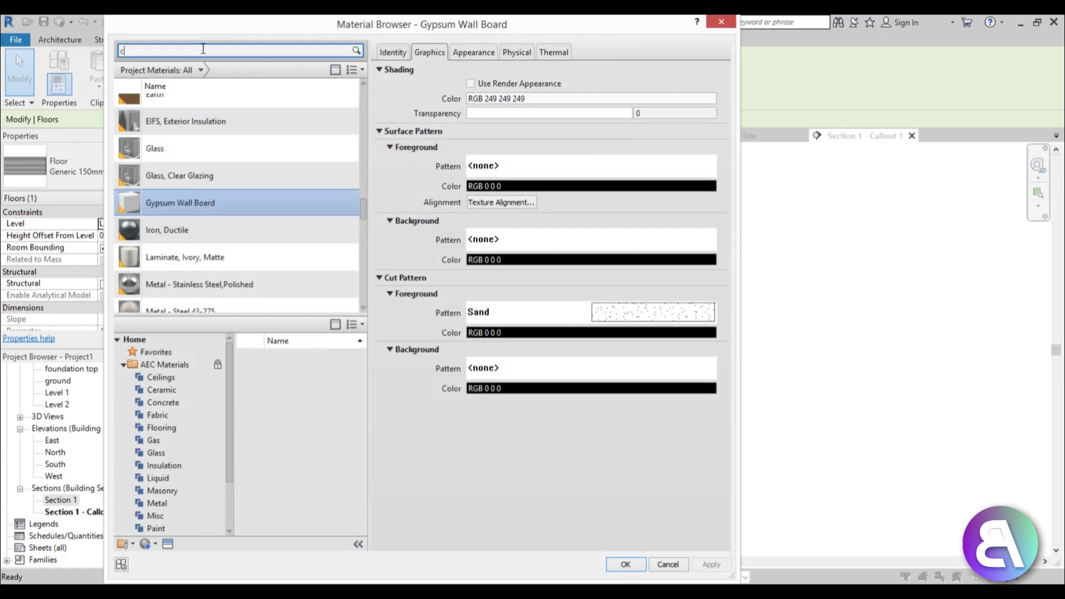
left_click(203, 49)
type("conc")
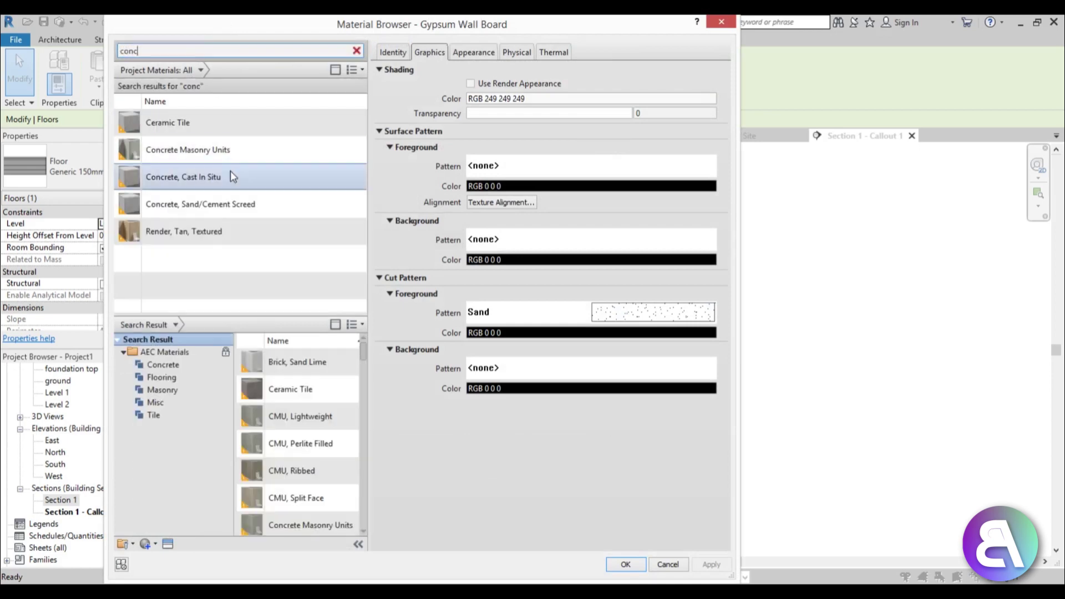
left_click(231, 172)
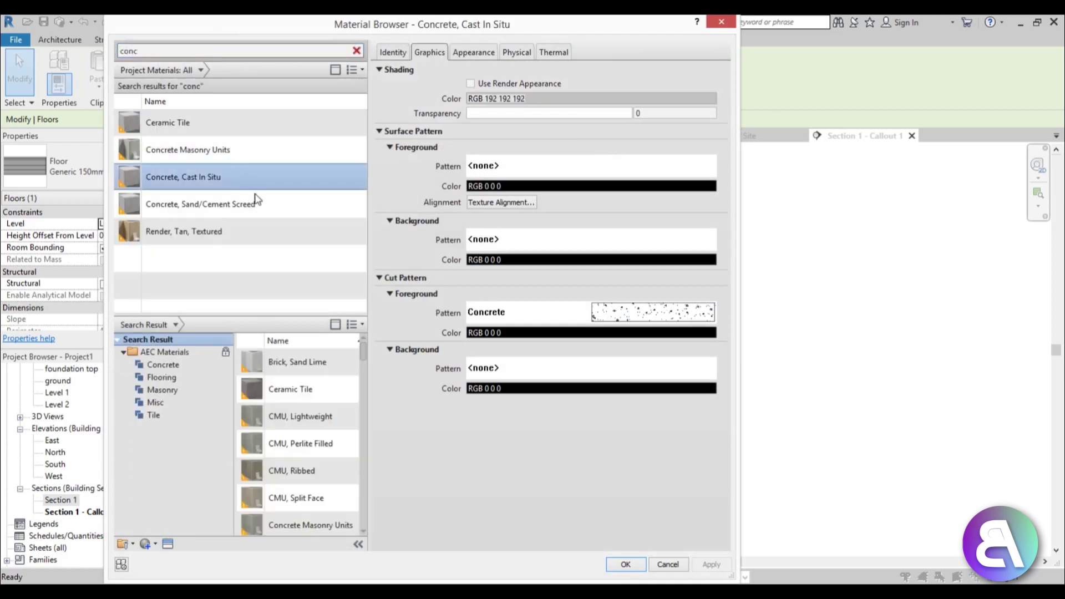
left_click(635, 315)
left_click_drag(518, 274, 518, 287)
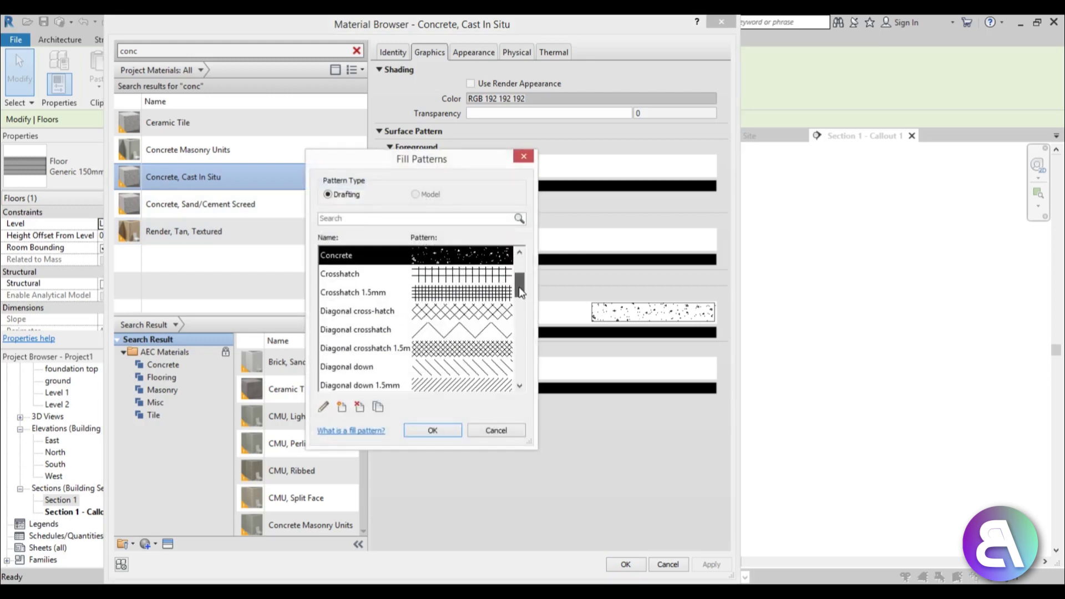
left_click(433, 355)
left_click(432, 431)
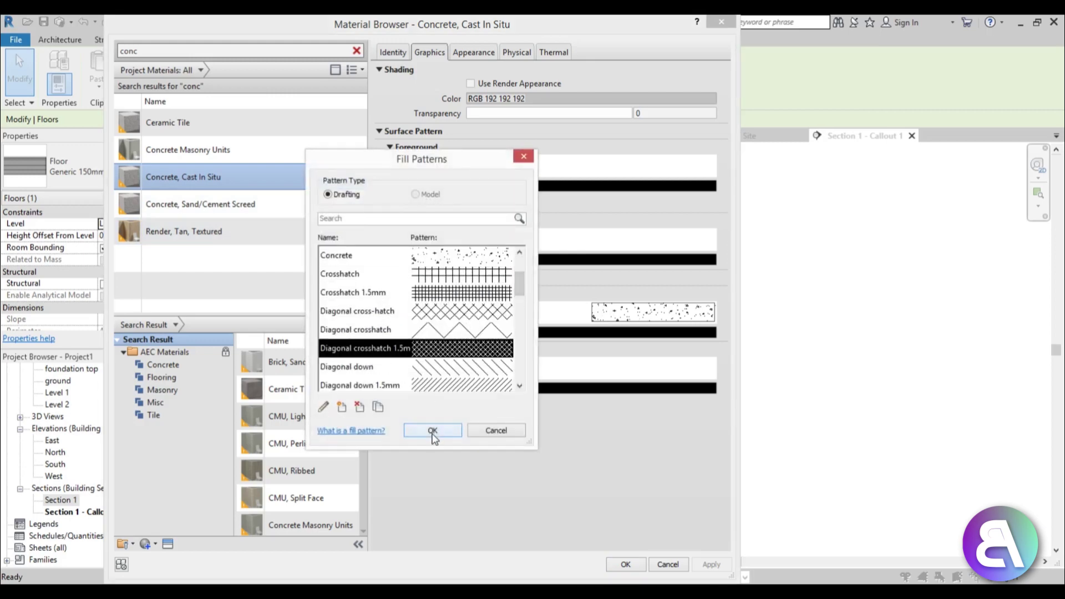
Give the concrete a solid fill cut background in light grey, RGB 216 216 216, and assign the material to the core layer.
left_click(589, 368)
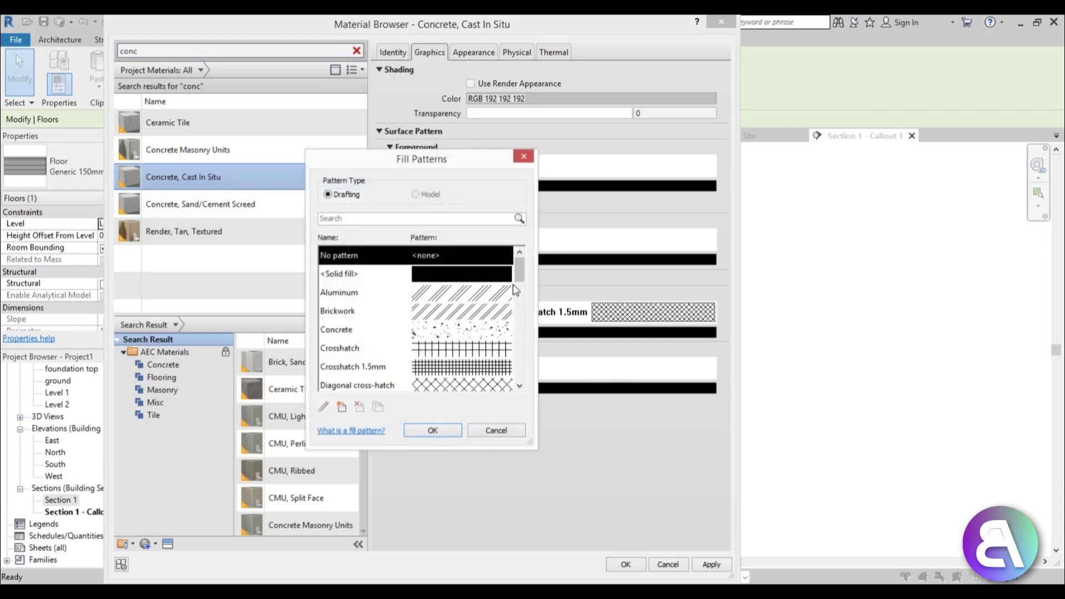
left_click(428, 430)
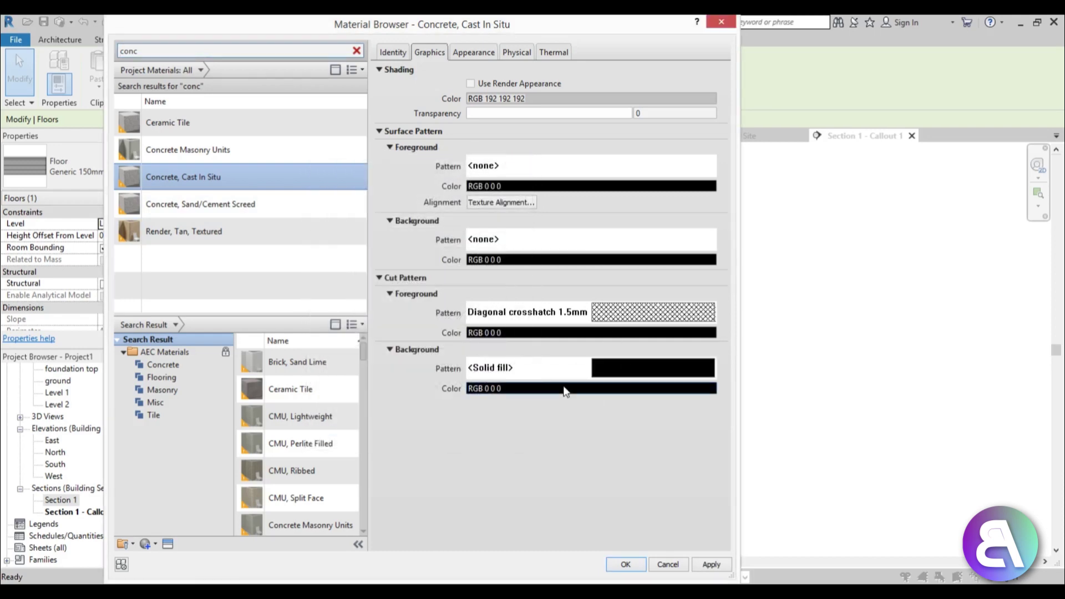
left_click(563, 387)
left_click(563, 220)
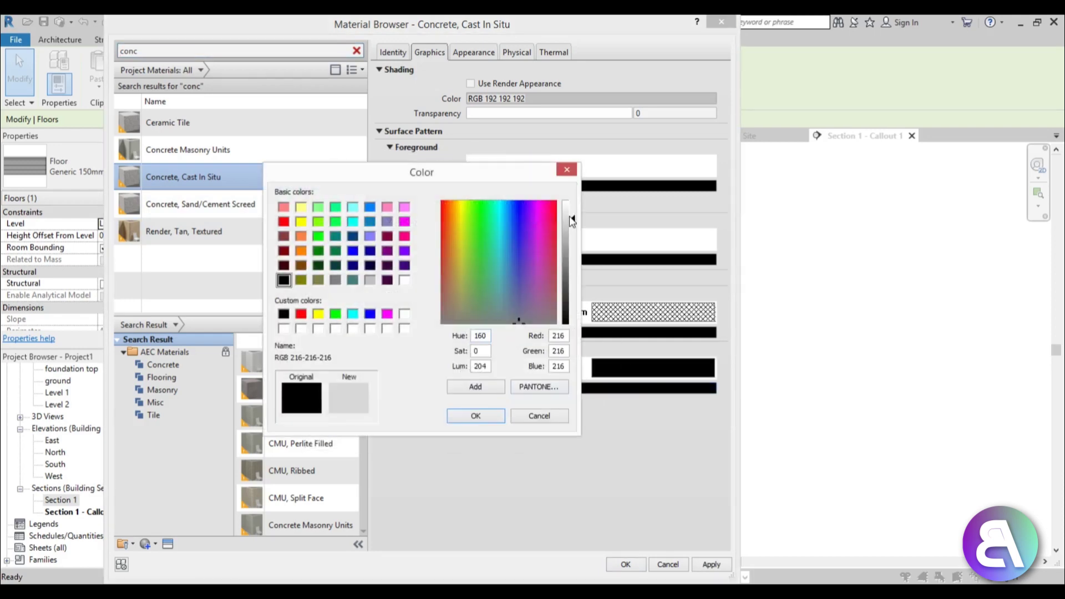
left_click(485, 416)
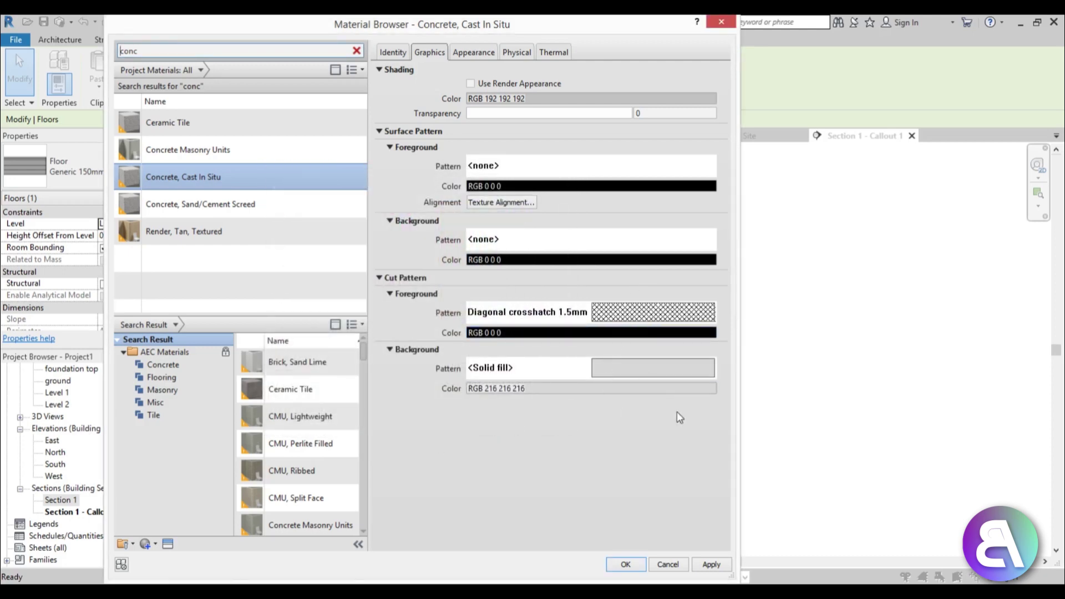
left_click(637, 565)
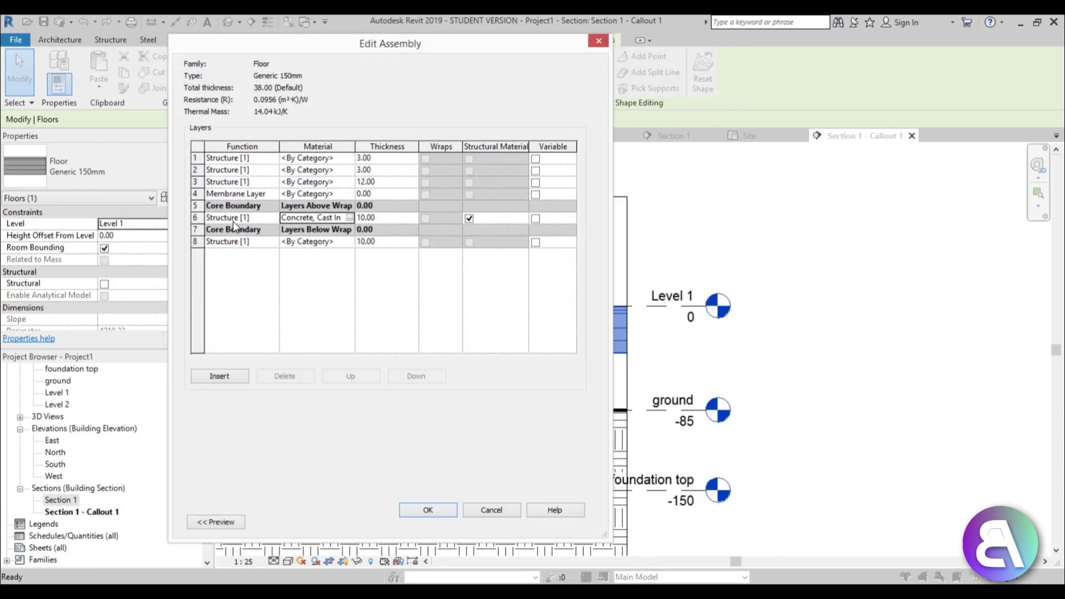
Set the floor's lowest 10.00 layer to Substrate [2] and add Gravel from the material library for it.
left_click(272, 242)
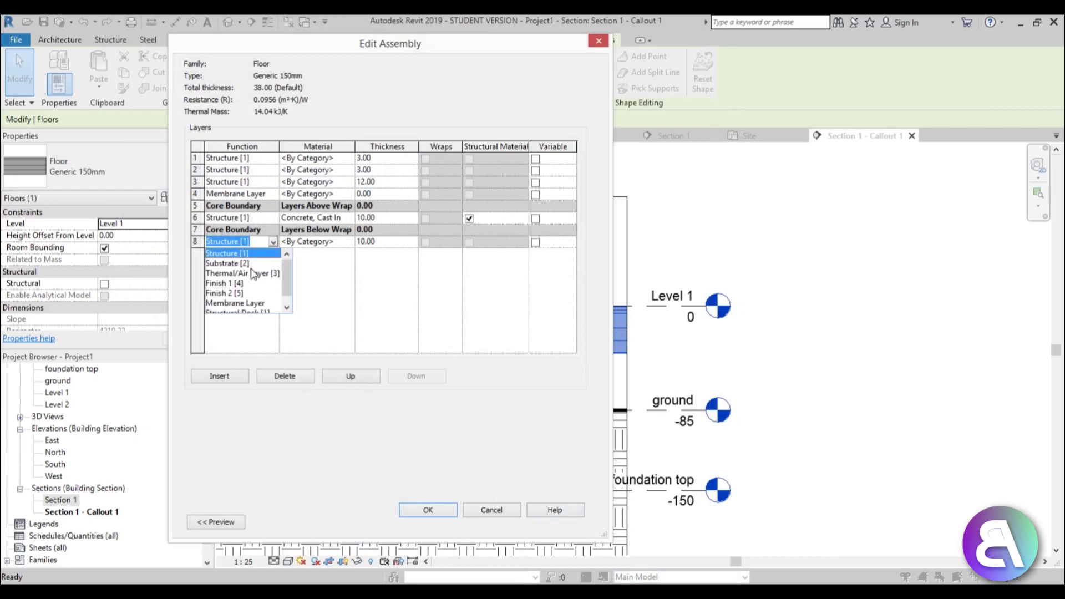
scroll(288, 289, "down", 1)
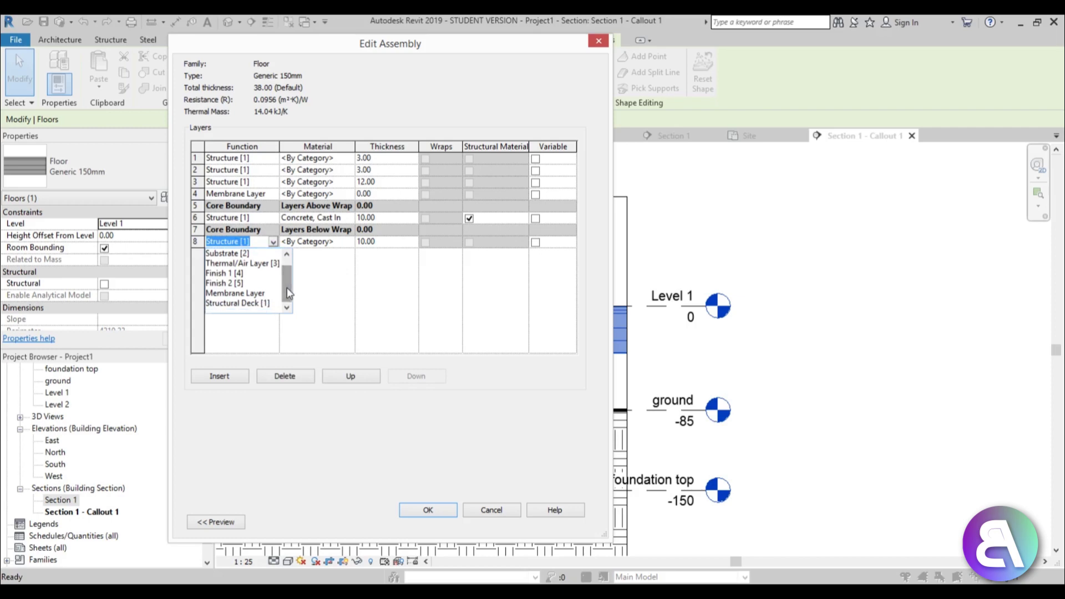
left_click(229, 254)
left_click(350, 246)
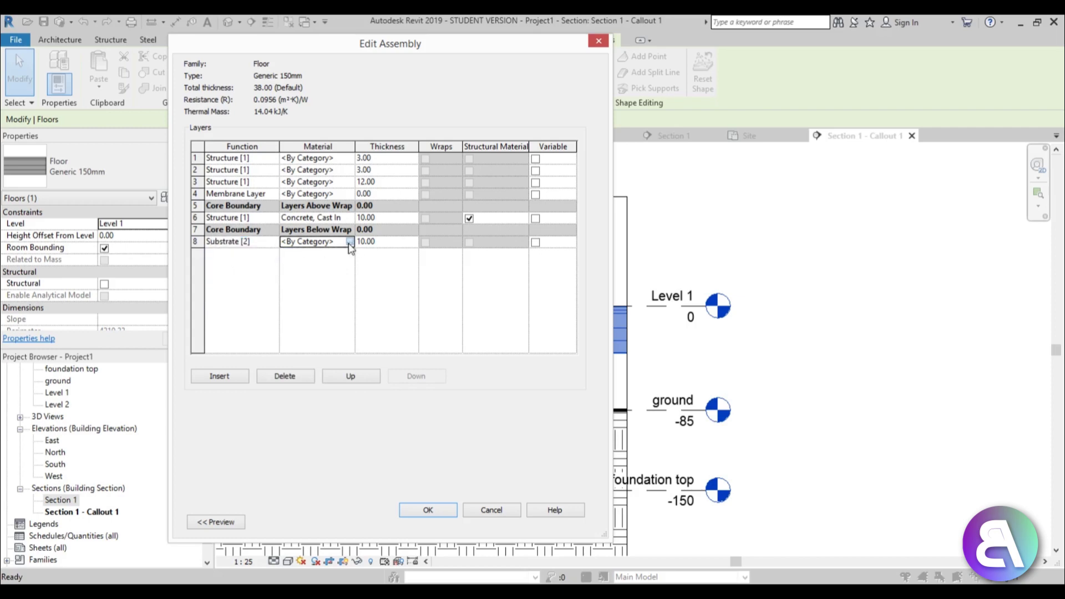
left_click(349, 245)
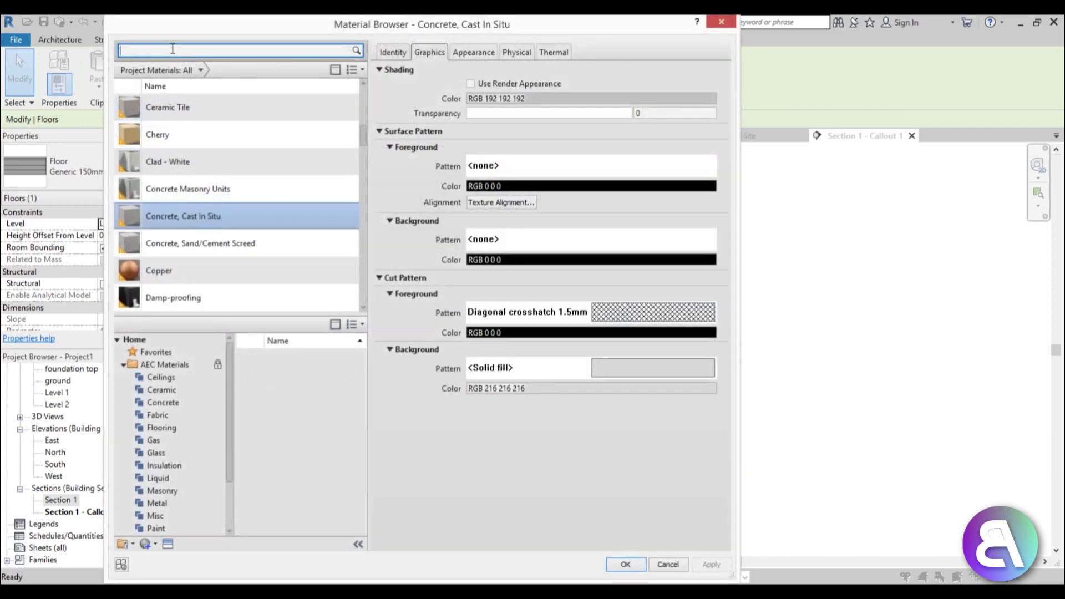
type("gra")
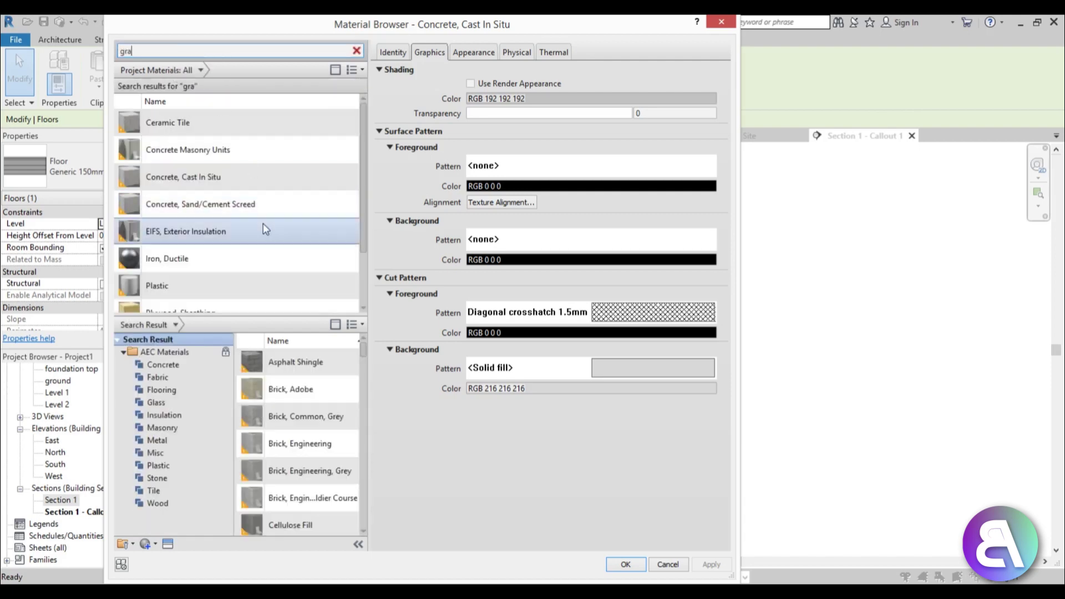
type("v")
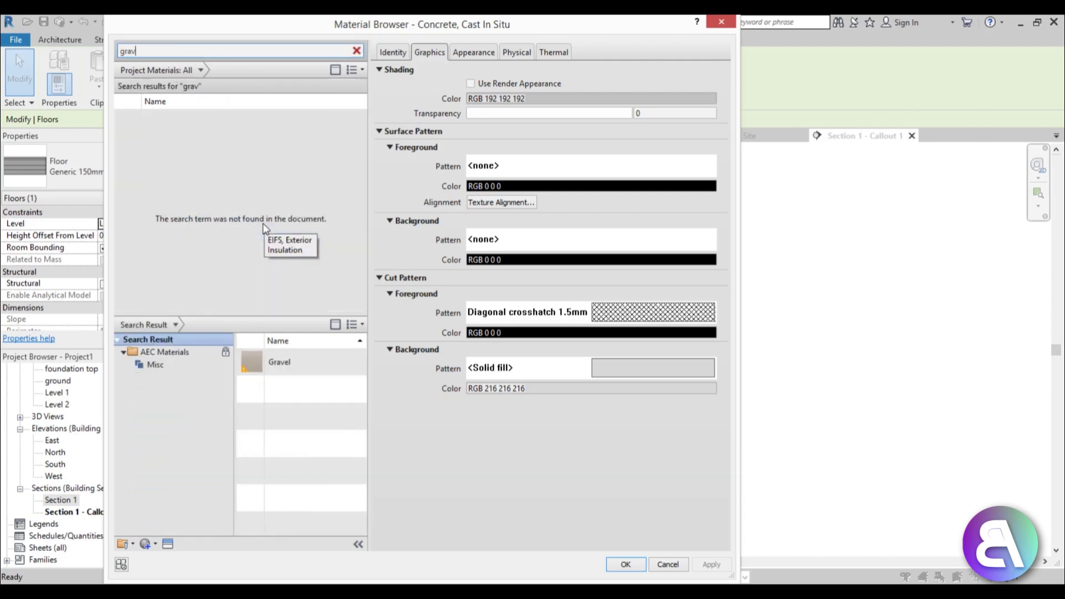
double_click(305, 363)
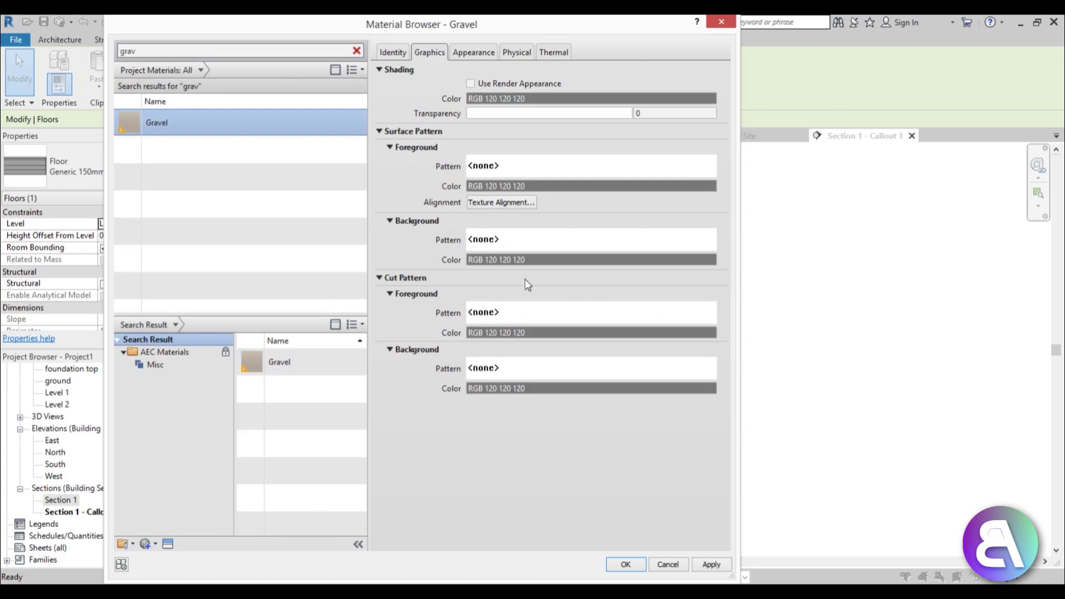
Set Gravel's cut foreground pattern to Sand - Dense and assign the material to the floor's lowest layer.
left_click(537, 318)
left_click_drag(520, 277, 520, 352)
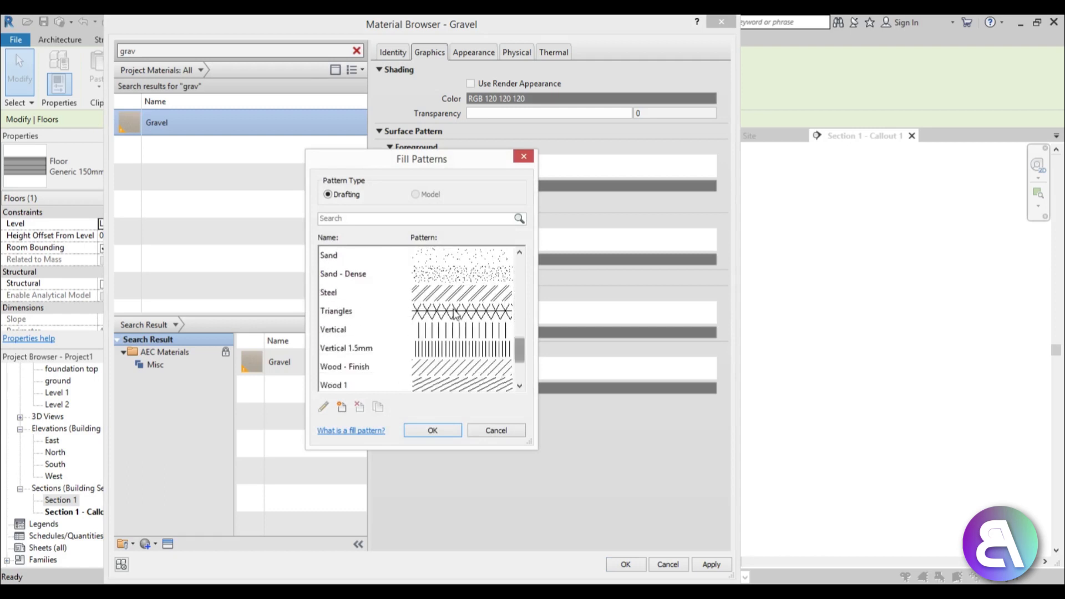
left_click(436, 277)
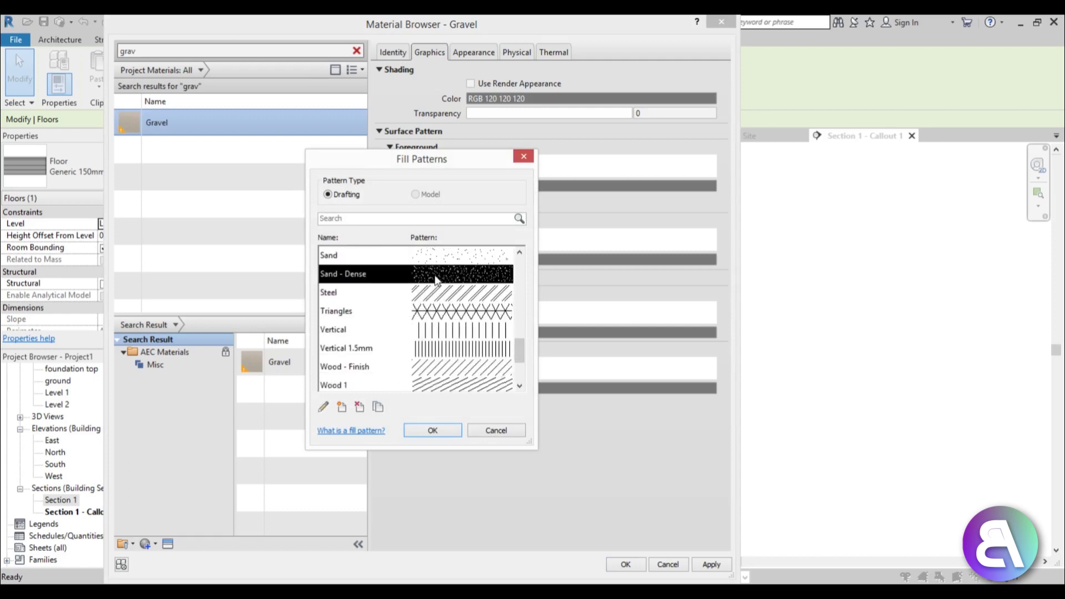
left_click(433, 431)
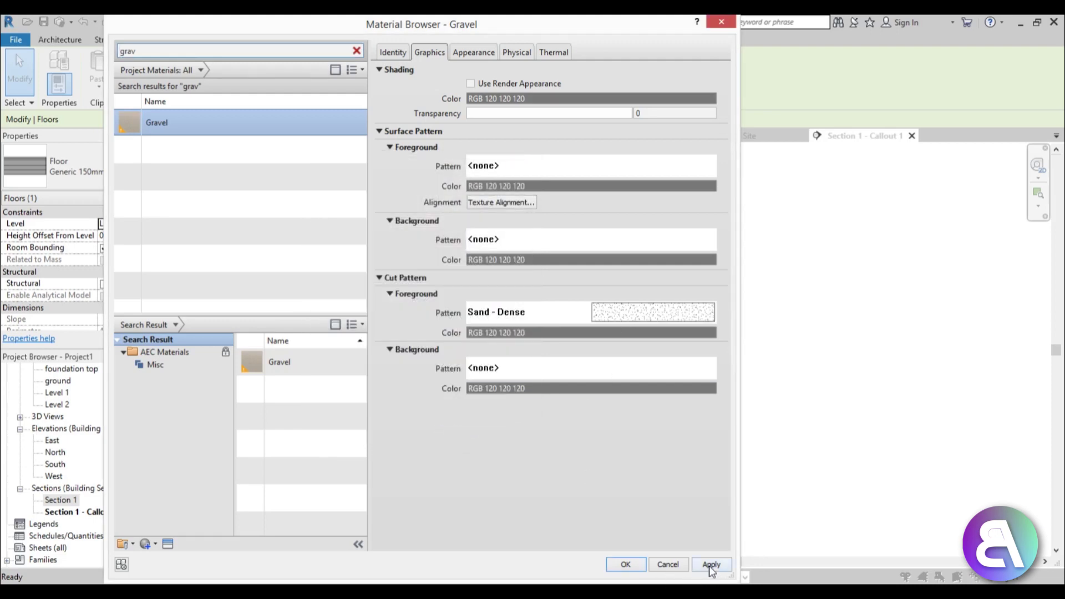
left_click(631, 565)
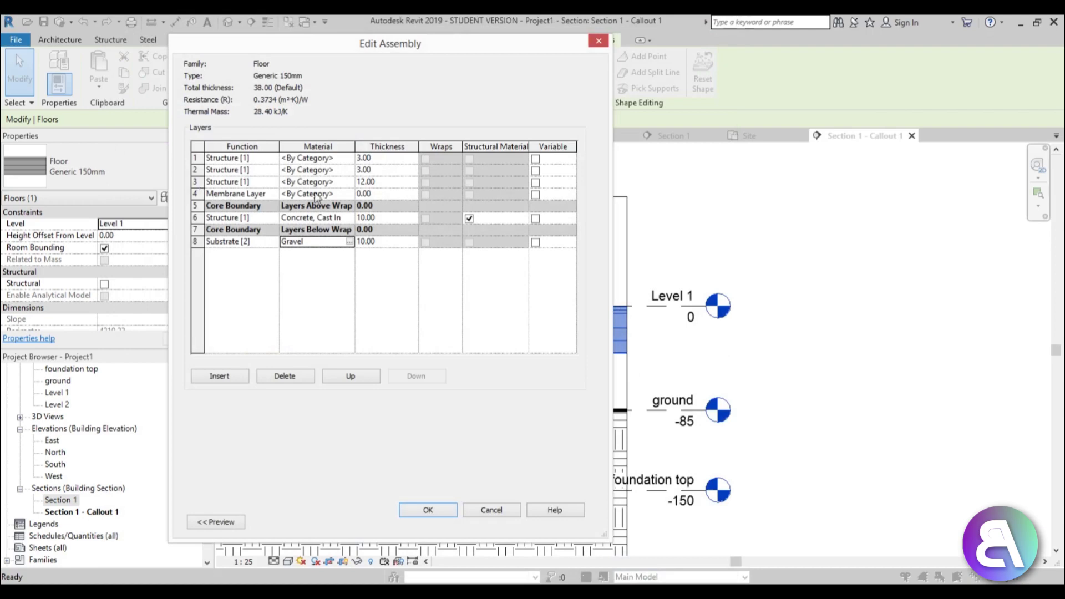
Assign the Damp-proofing material to the floor's membrane layer.
left_click(351, 193)
left_click(351, 194)
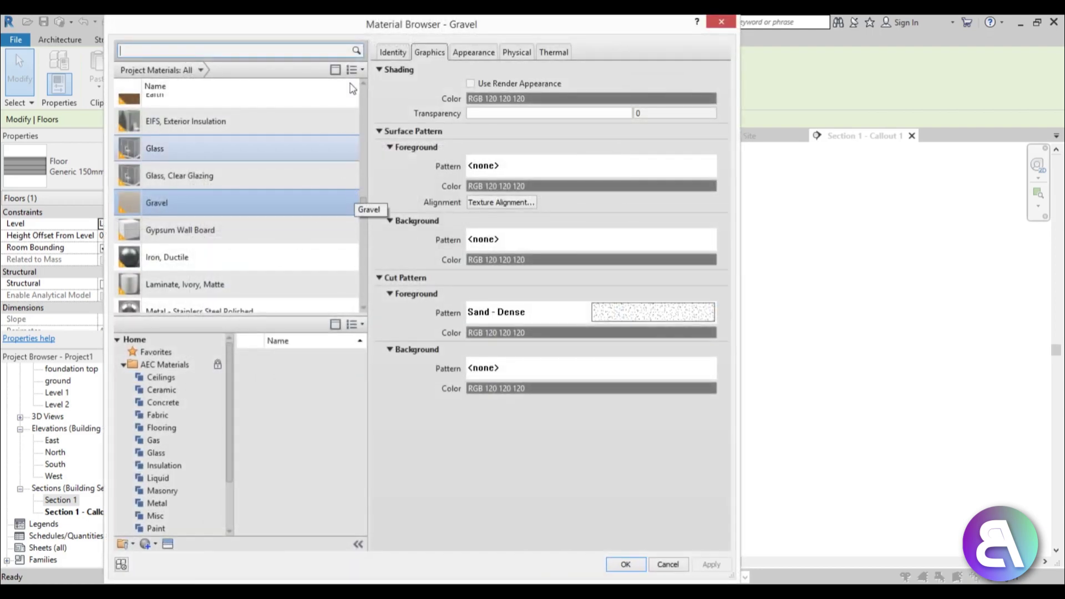
left_click(292, 51)
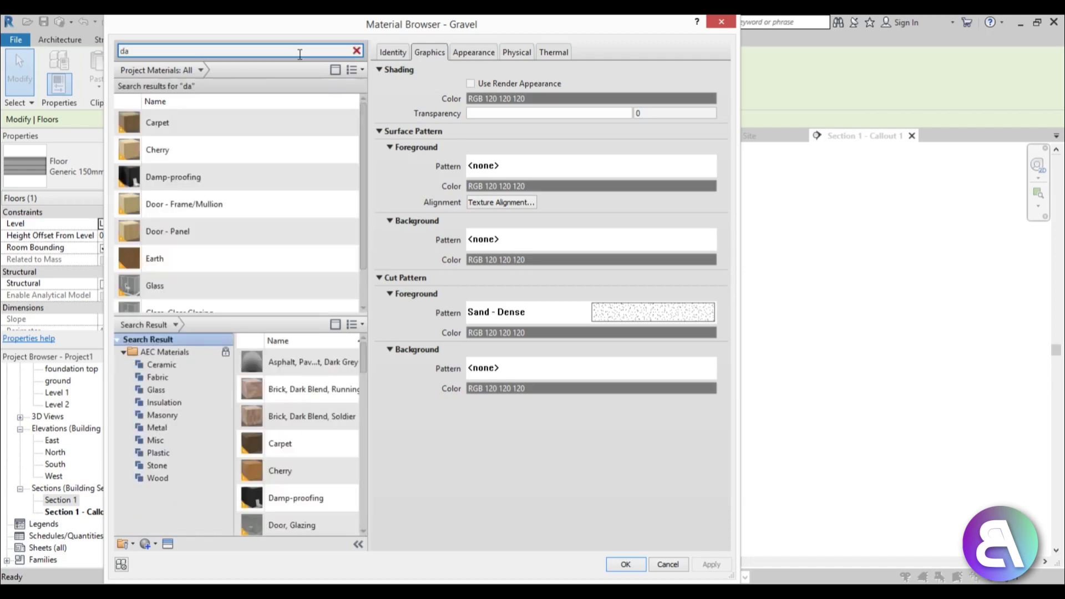
left_click(231, 176)
key("Return")
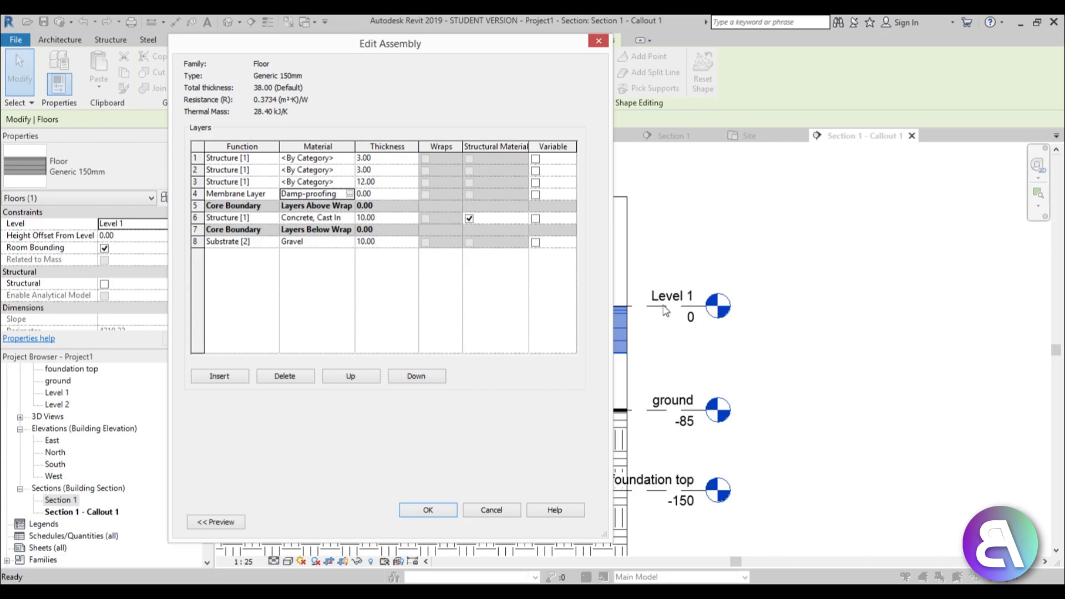
Assign Polyisocyanate to the floor's 12.00 layer and set its function to Thermal/Air Layer [3].
left_click(346, 183)
left_click(349, 182)
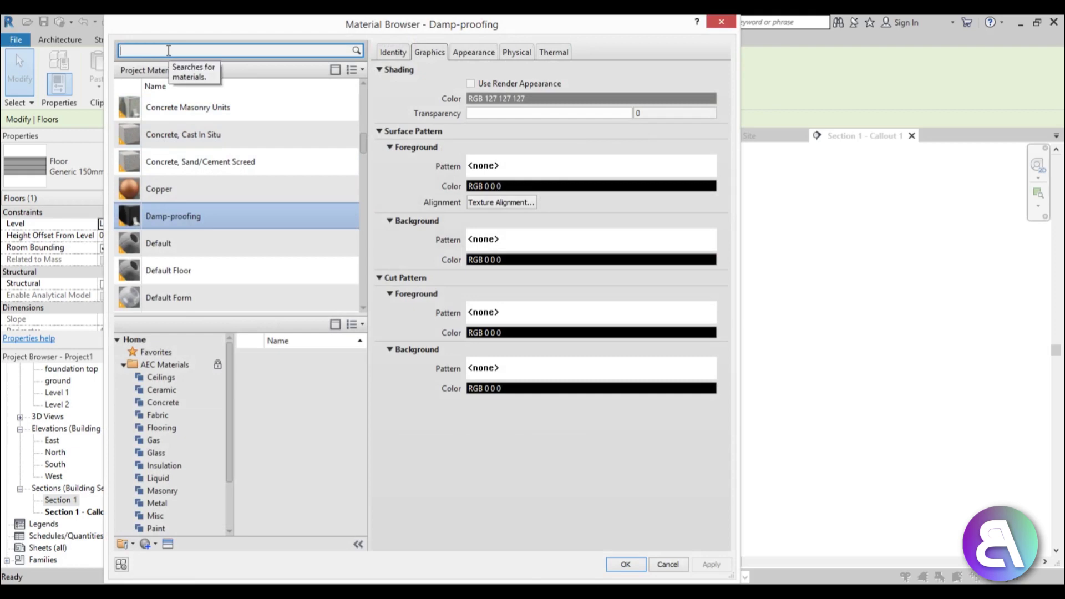
type("p")
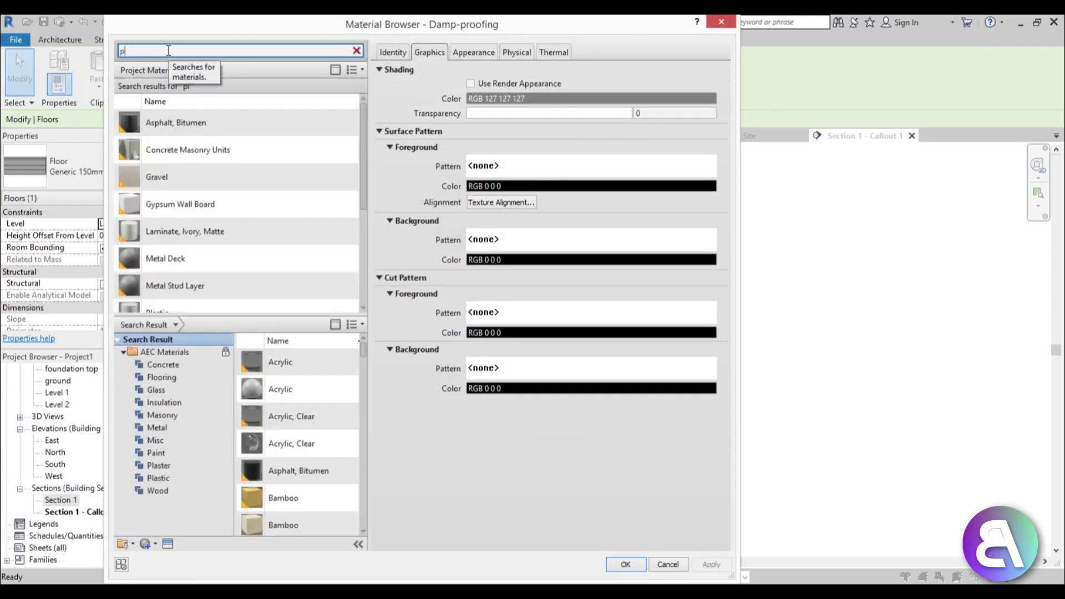
type("oly")
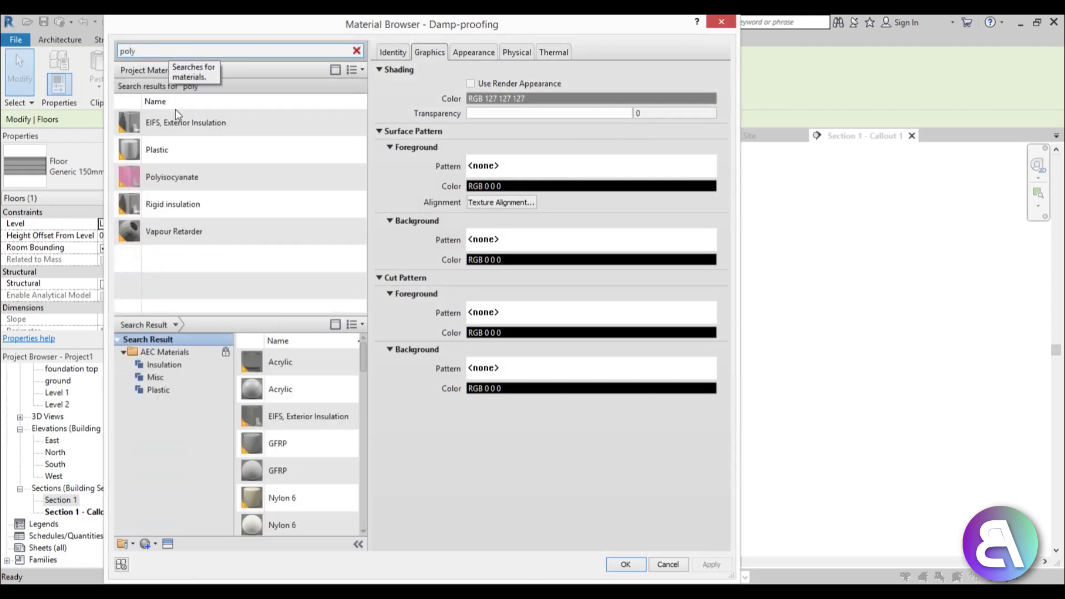
double_click(189, 180)
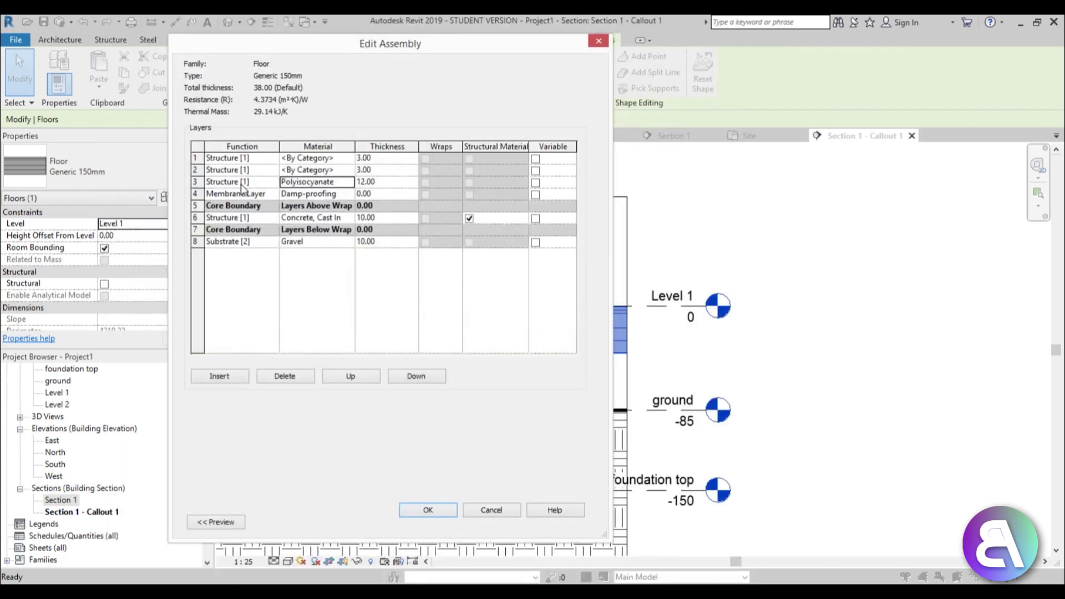
left_click(273, 184)
left_click(245, 215)
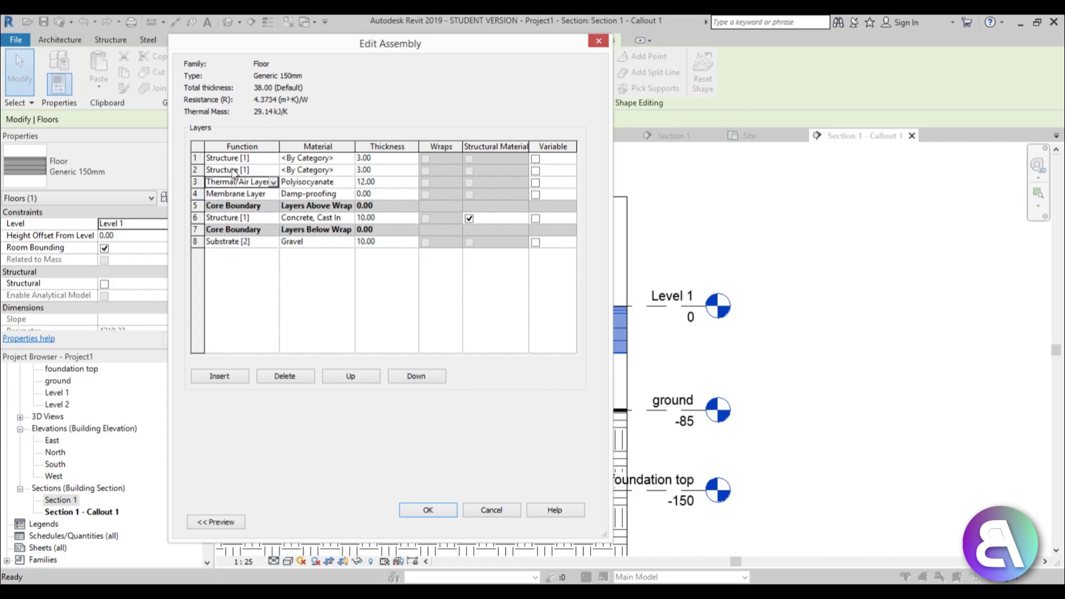
Assign Concrete, Sand/Cement Screed to the 3.00 layer directly above the polyisocyanate insulation.
left_click(333, 182)
left_click(350, 183)
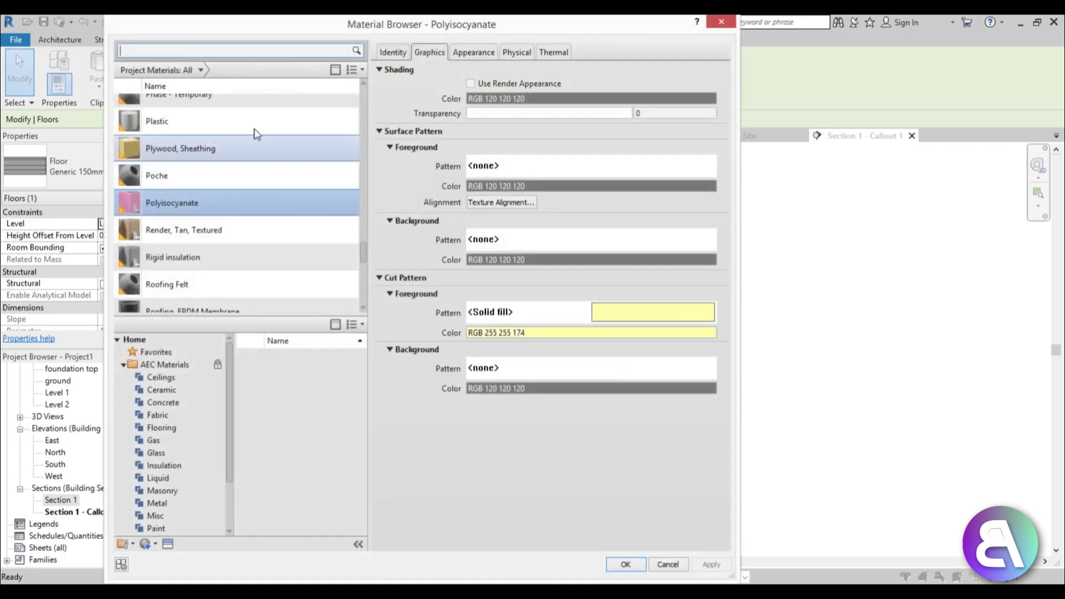
left_click(168, 50)
type("co")
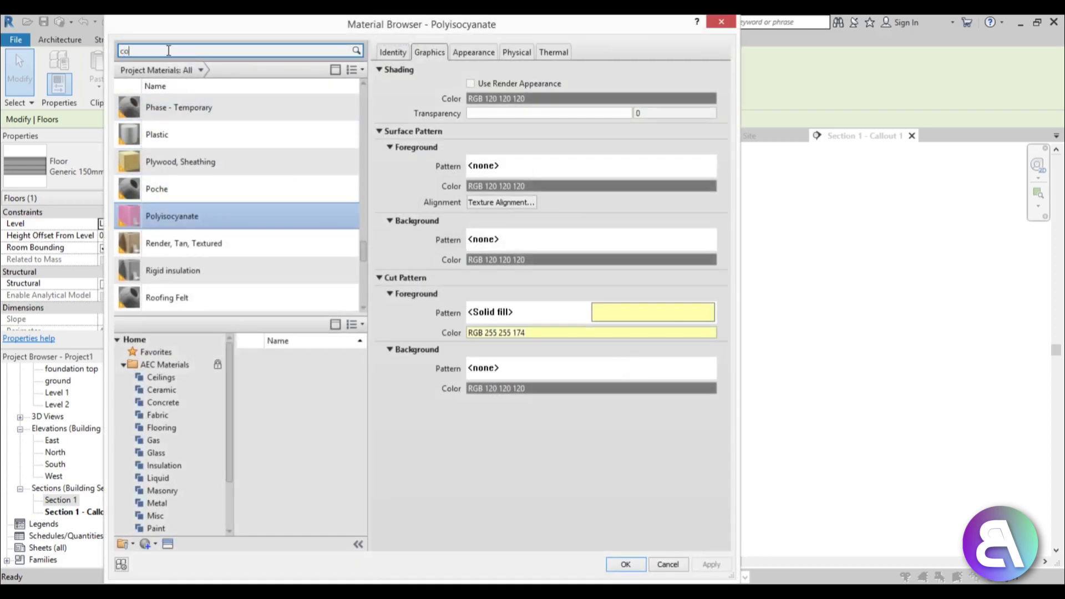
type("n")
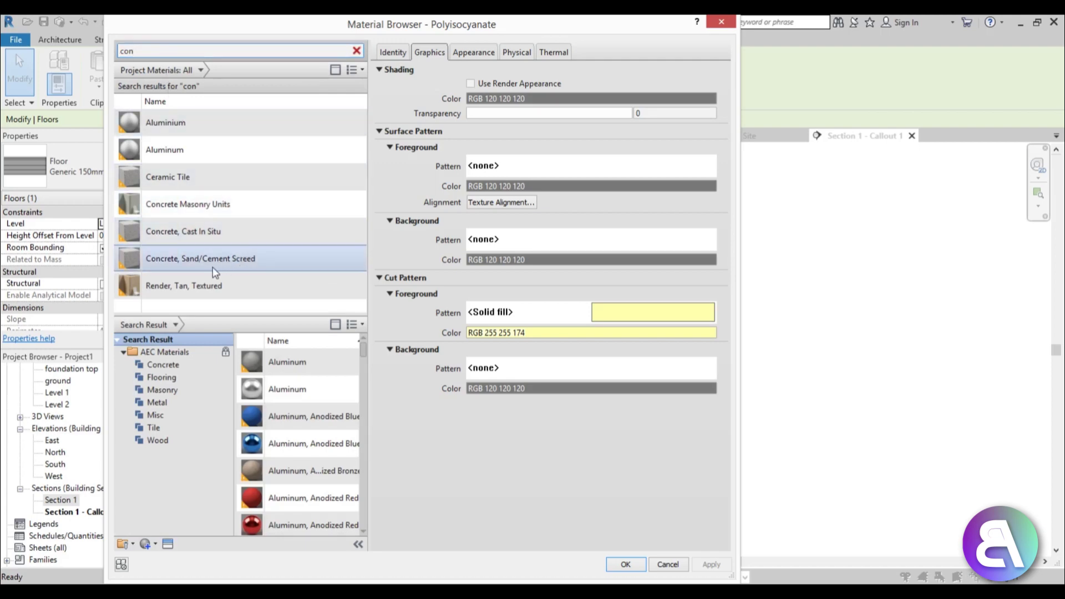
double_click(169, 259)
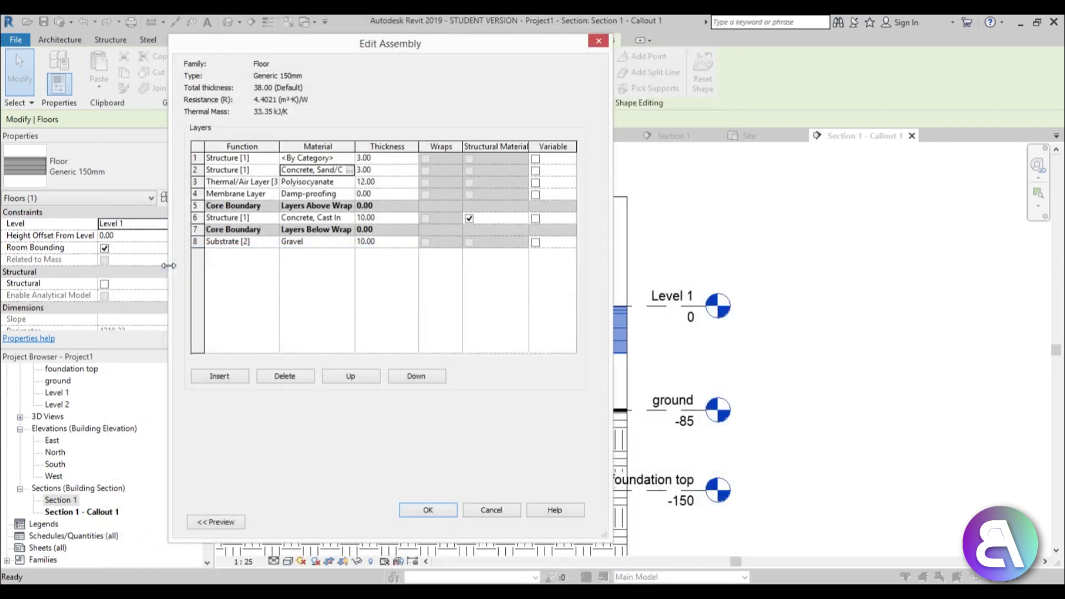
Set the Concrete, Sand/Cement Screed cut foreground pattern to Diagonal down 1.5mm.
left_click(349, 169)
left_click(601, 314)
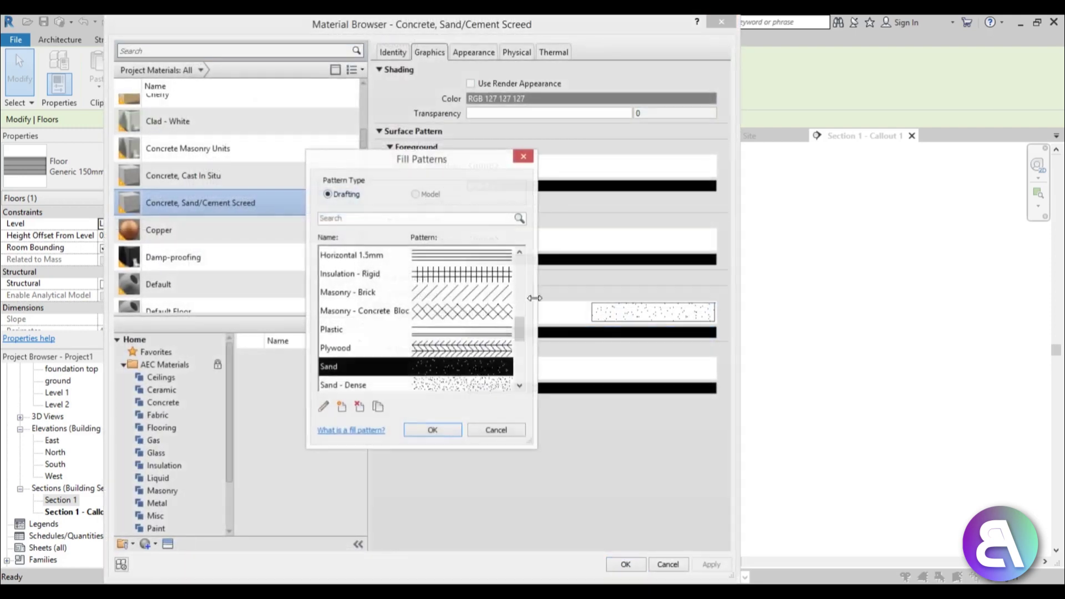
mouse_move(520, 323)
left_mouse_down()
mouse_move(516, 366)
mouse_move(515, 268)
mouse_move(515, 307)
left_mouse_up()
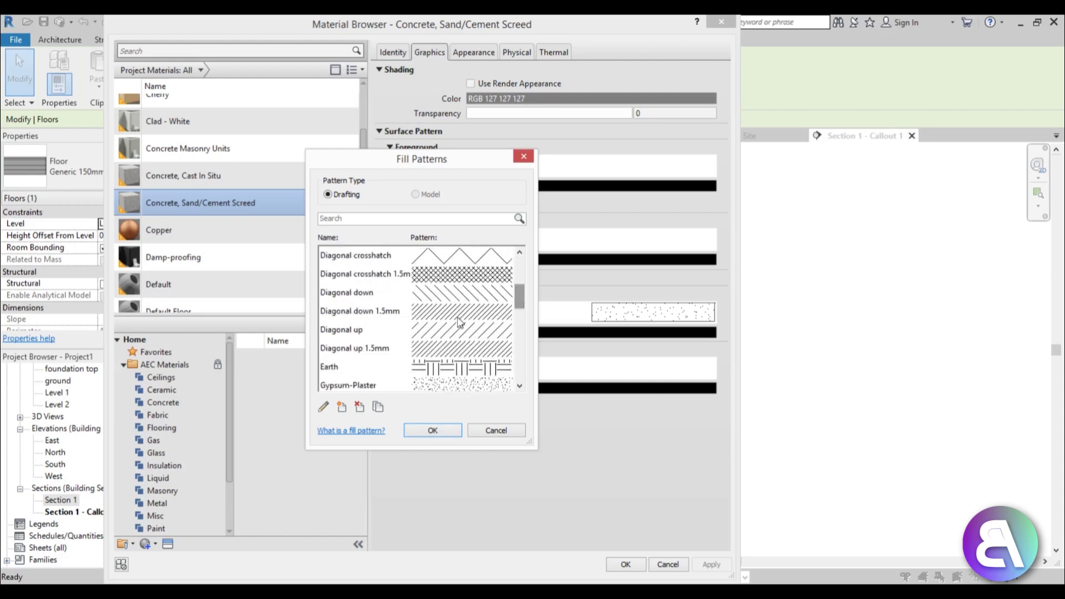
left_click(439, 321)
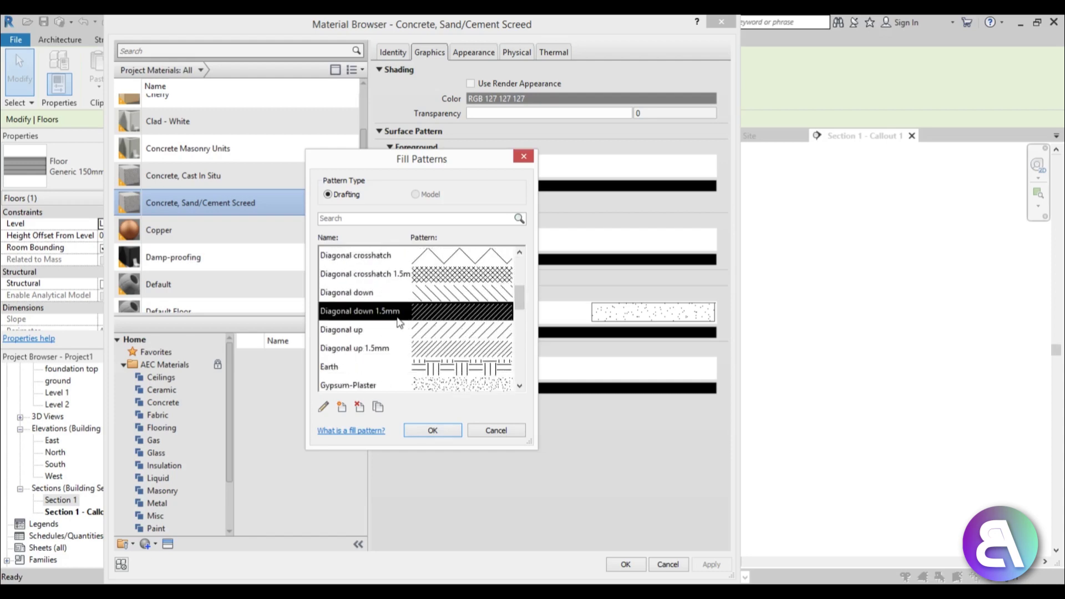
double_click(454, 318)
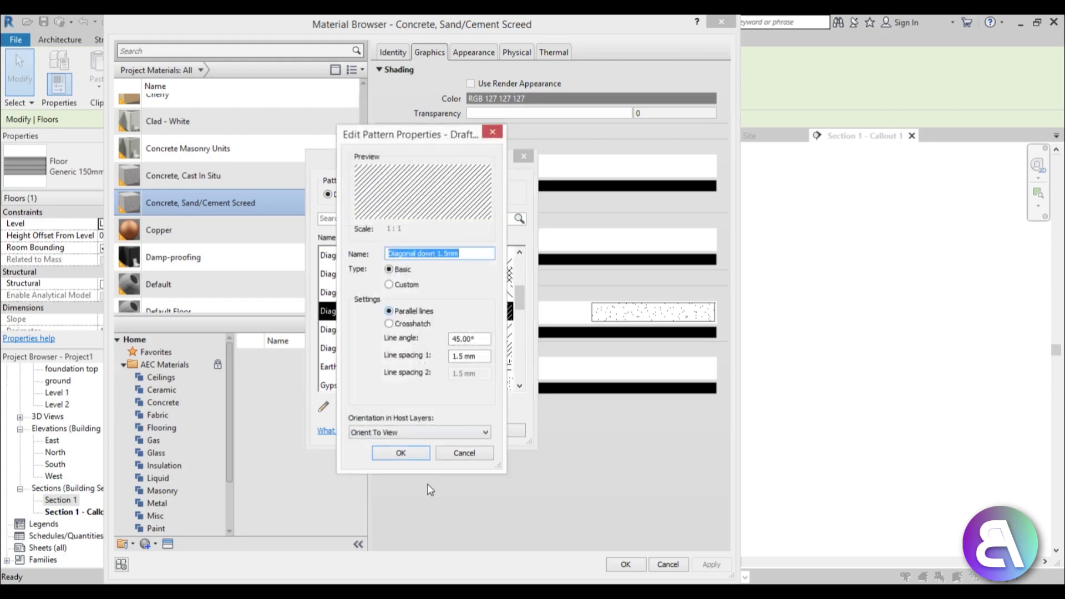
left_click(400, 453)
left_click(438, 439)
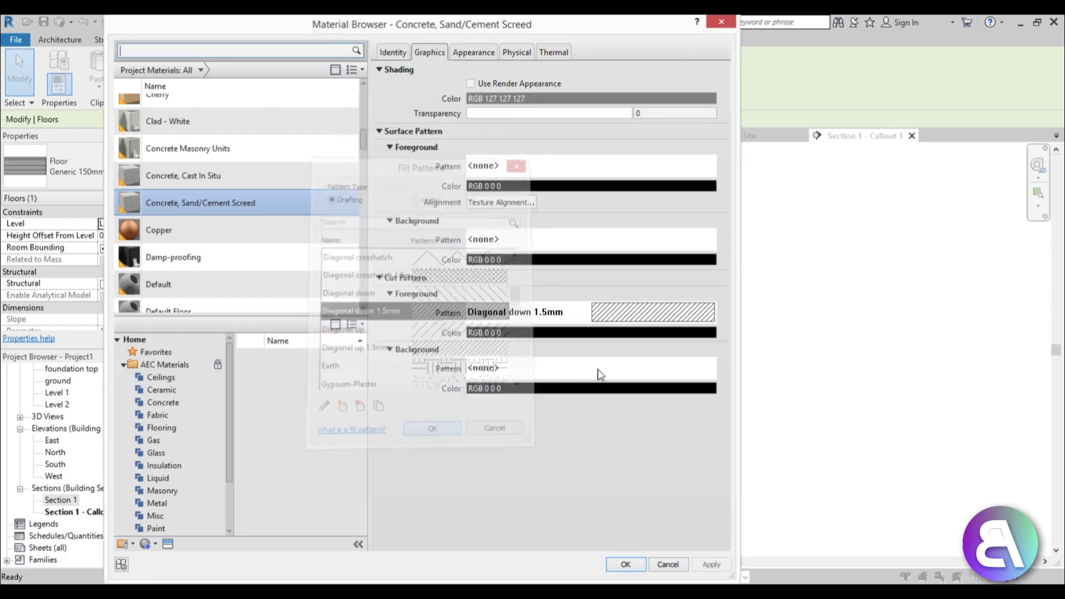
Set the screed's cut background colour to light grey, RGB 211 211 211, and apply the material changes.
left_click(535, 388)
left_click(567, 225)
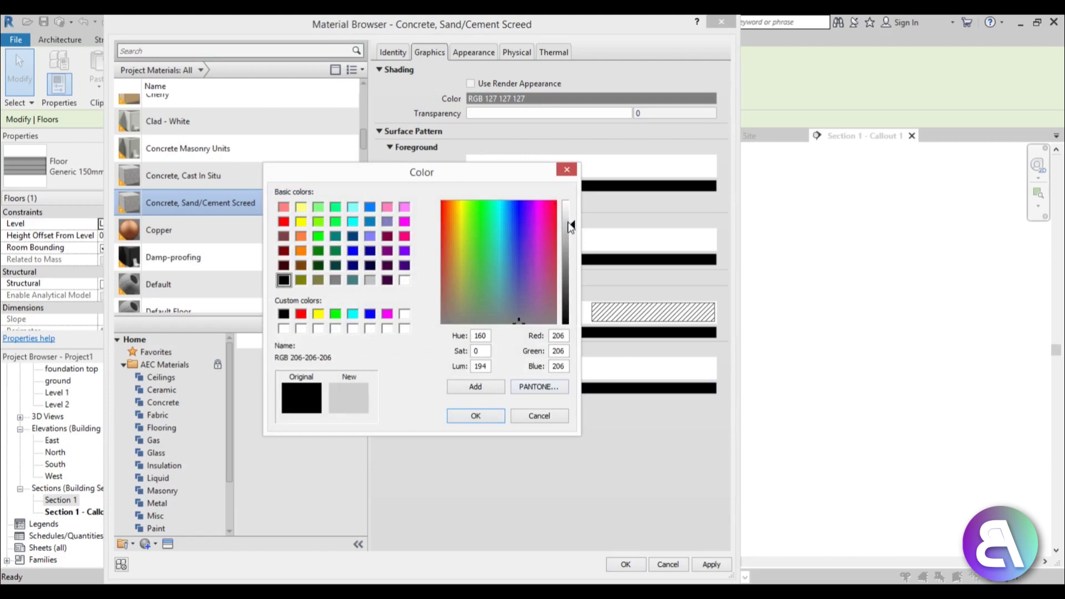
left_click_drag(570, 225, 572, 221)
left_click(471, 418)
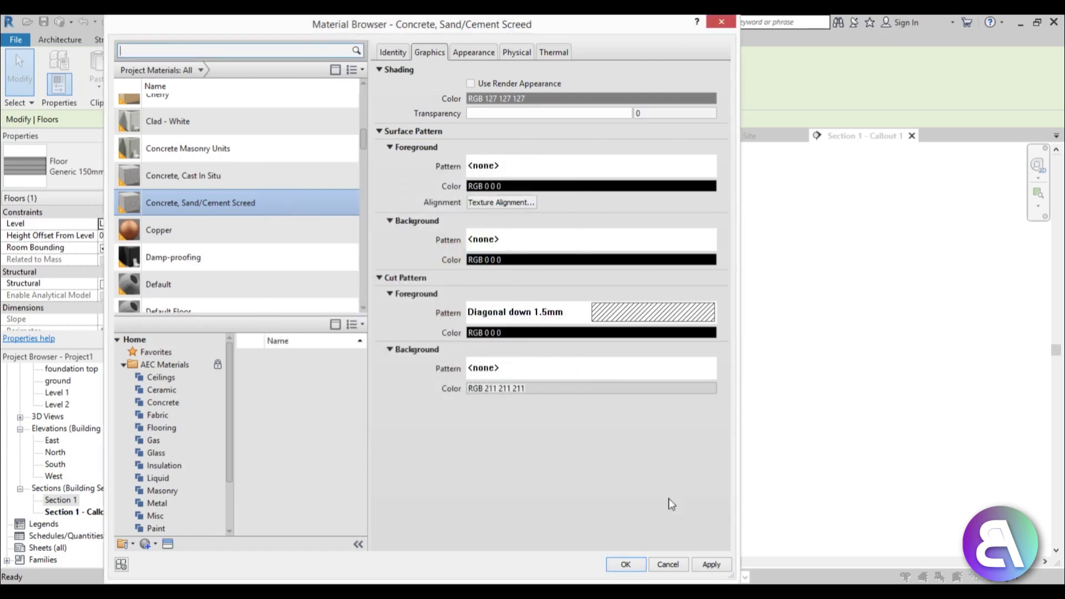
left_click(716, 569)
left_click(626, 565)
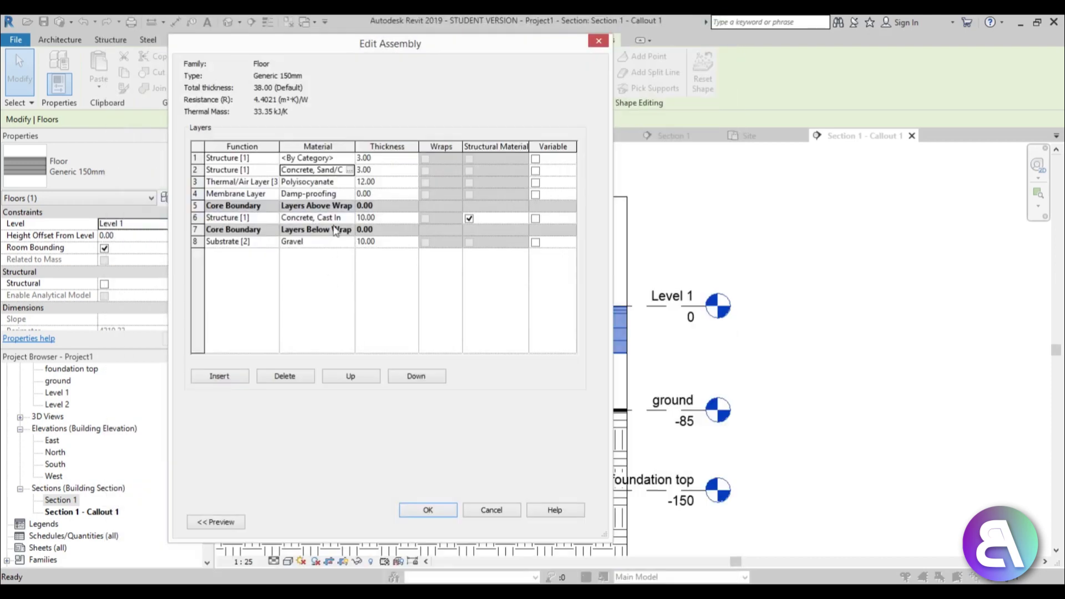
Find Oak Flooring among the floor materials and assign it to the floor's topmost 3.00 layer.
left_click(349, 170)
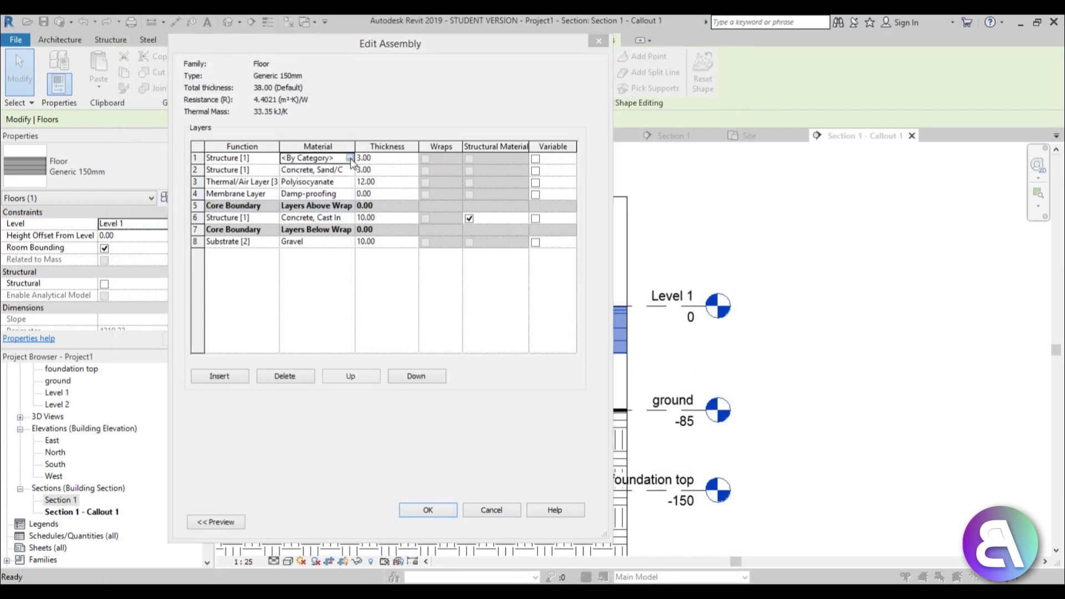
left_click(172, 50)
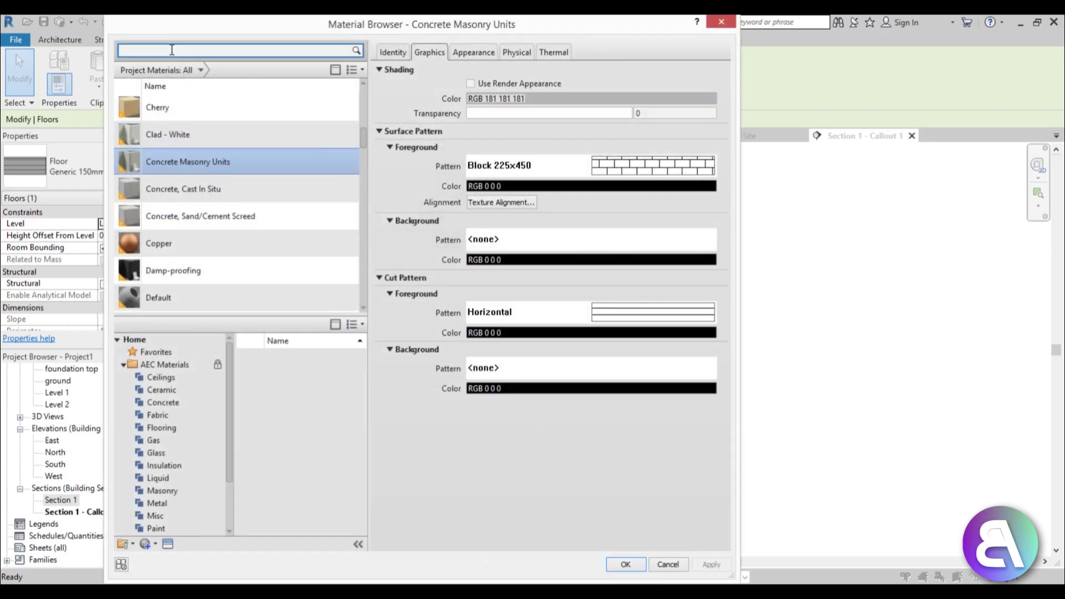
type("floor")
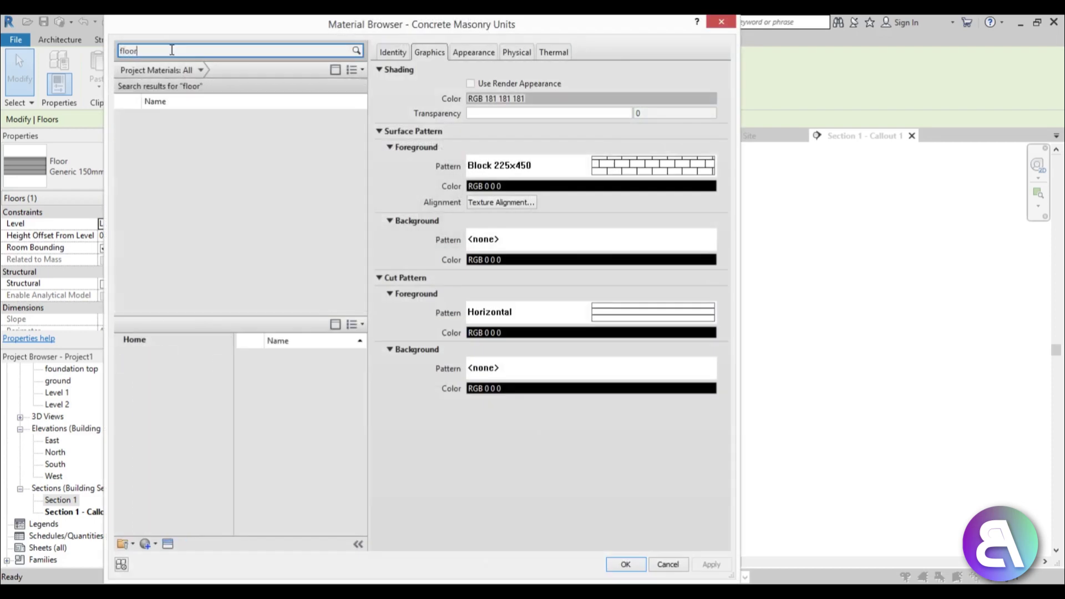
left_click(205, 260)
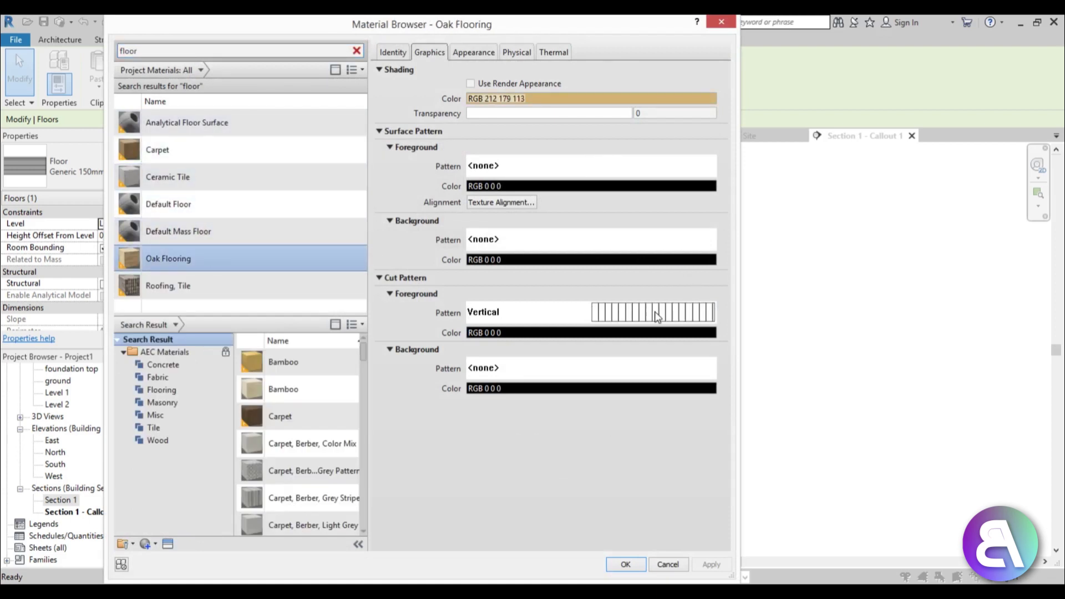
left_click(626, 564)
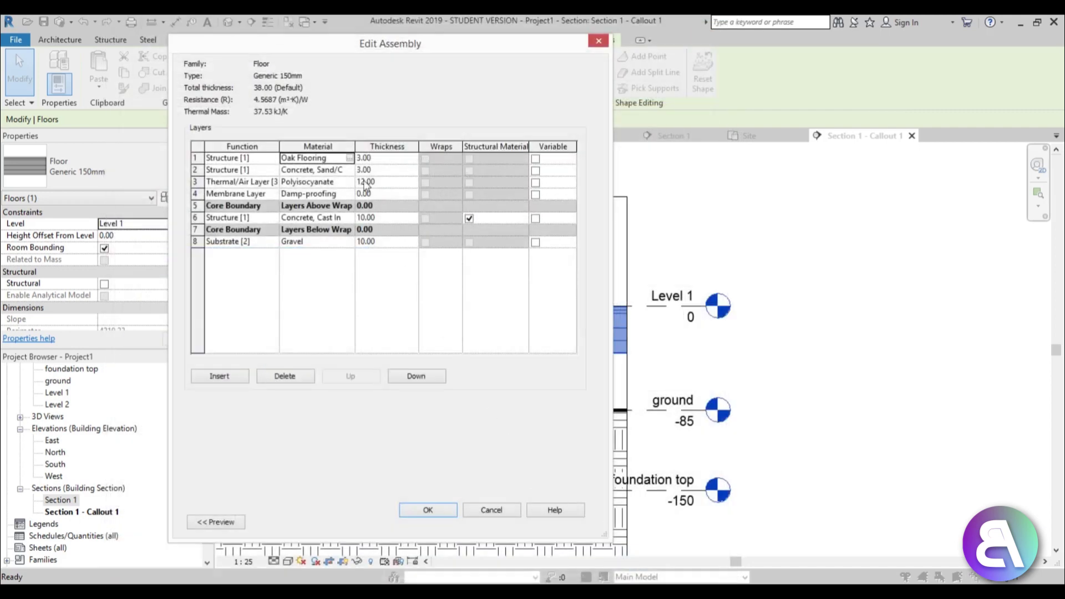
Set the screed layer's function to Finish 2 [5] and the Oak Flooring layer's function to Finish 1 [4].
left_click(273, 170)
left_click(273, 169)
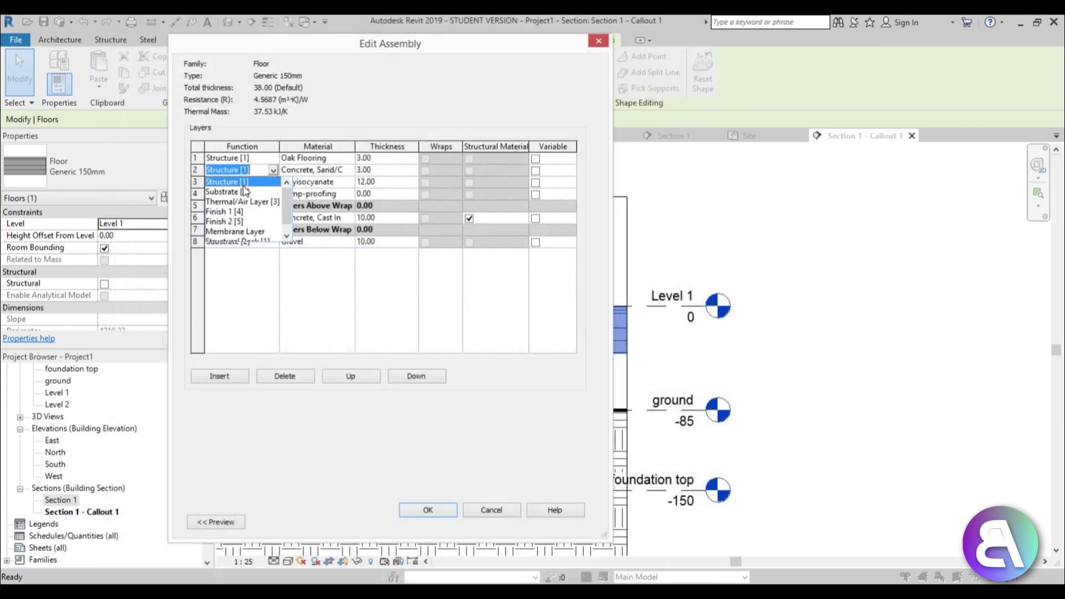
left_click(222, 222)
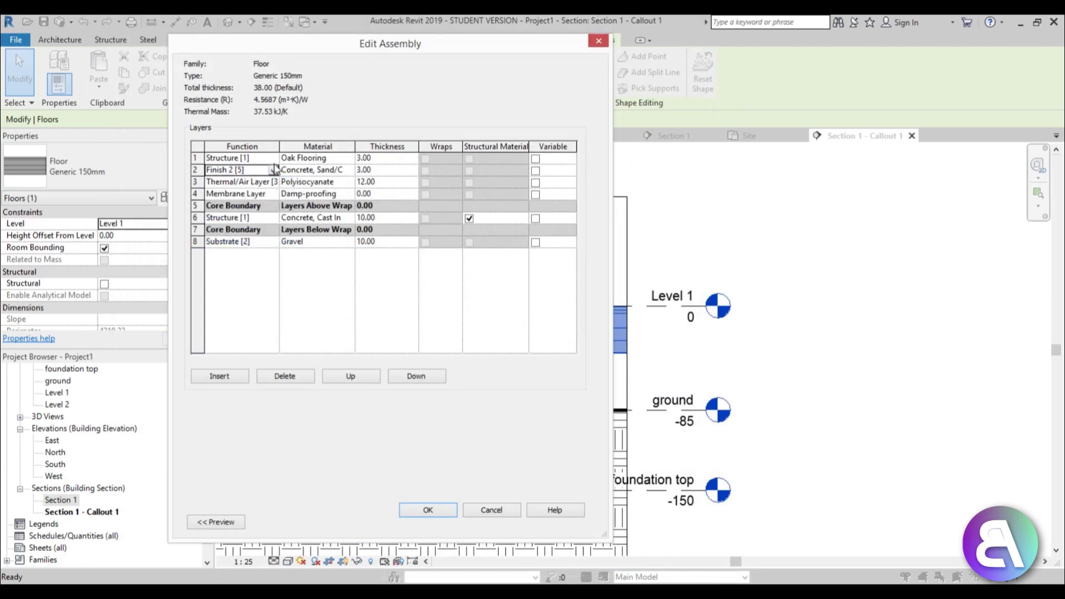
left_click(273, 158)
left_click(273, 158)
left_click(226, 202)
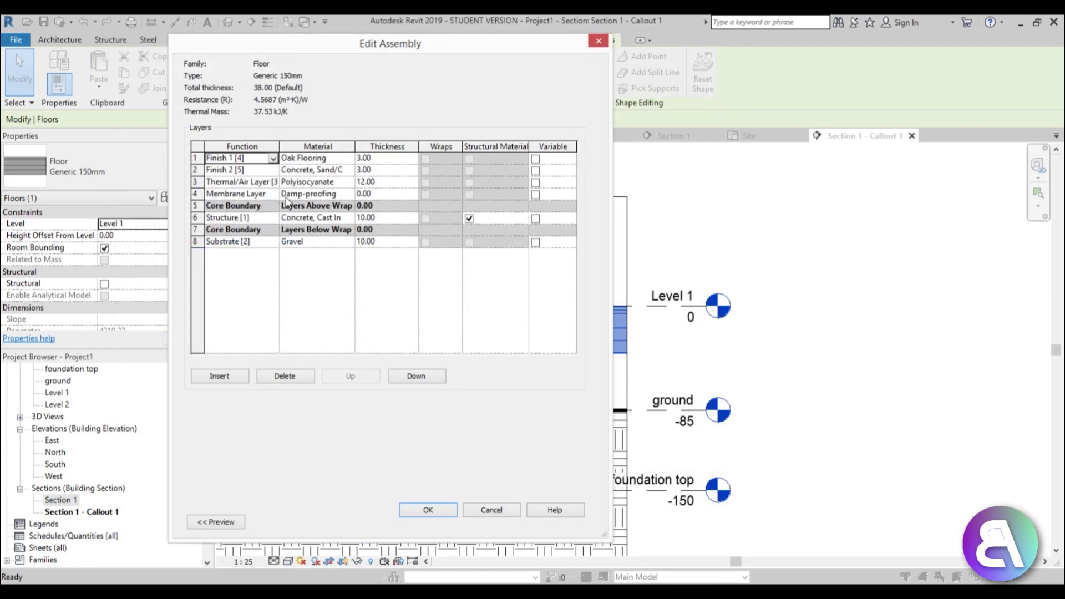
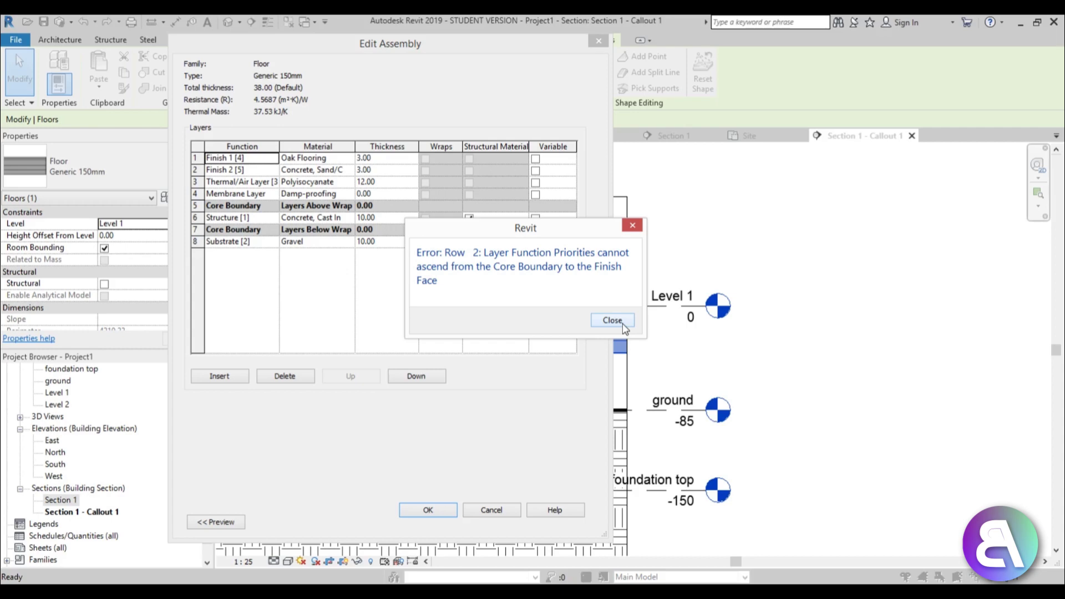
left_click(613, 321)
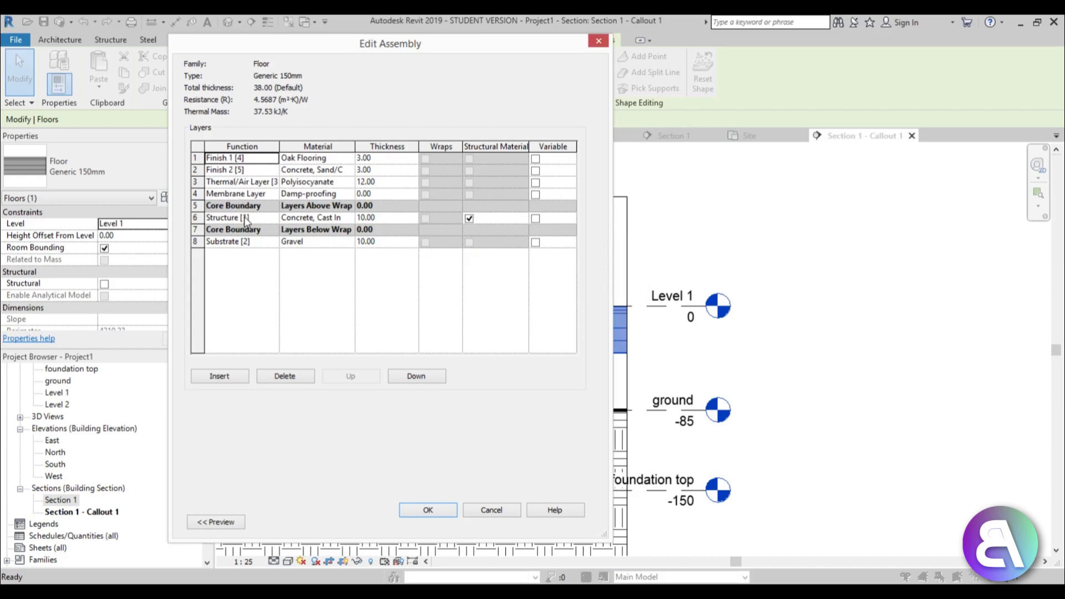
left_click(234, 241)
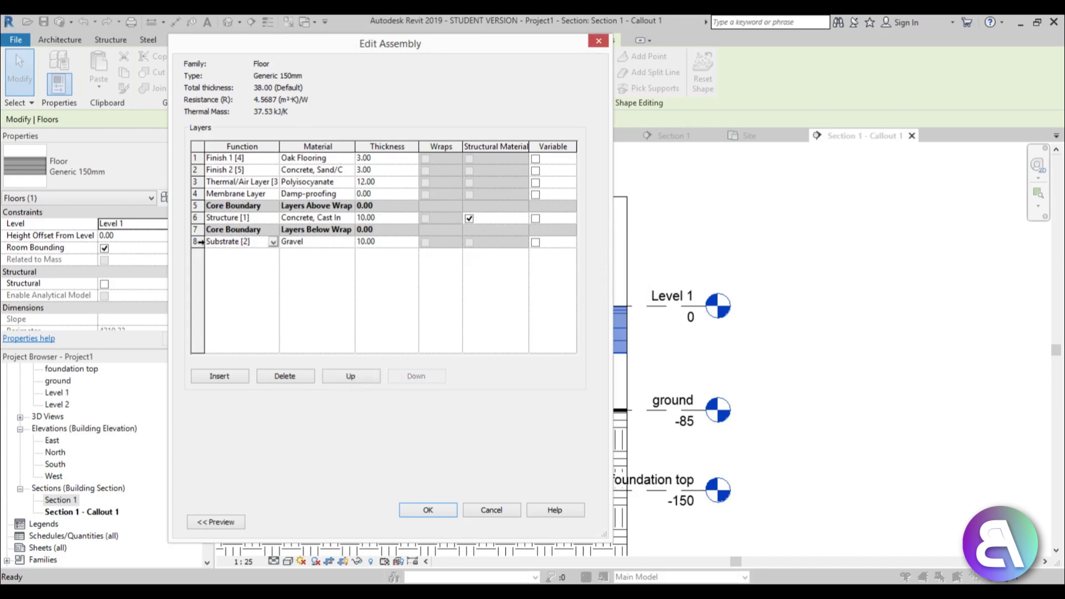
Set the Oak Flooring layer's function to Substrate [2] and try to accept the floor assembly.
left_click(428, 510)
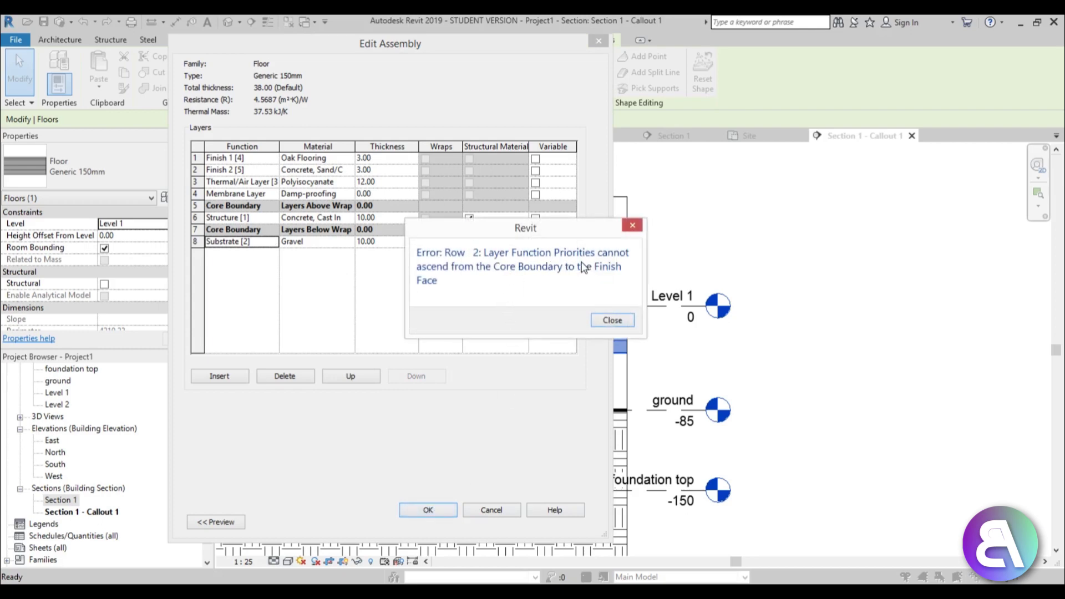
left_click(611, 321)
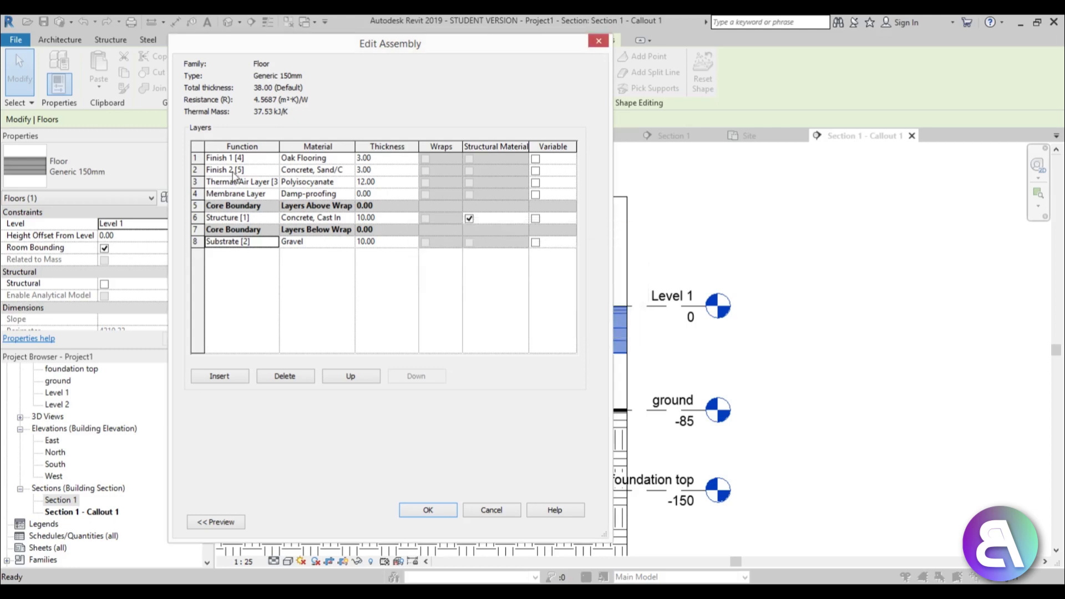
left_click(267, 160)
left_click(272, 159)
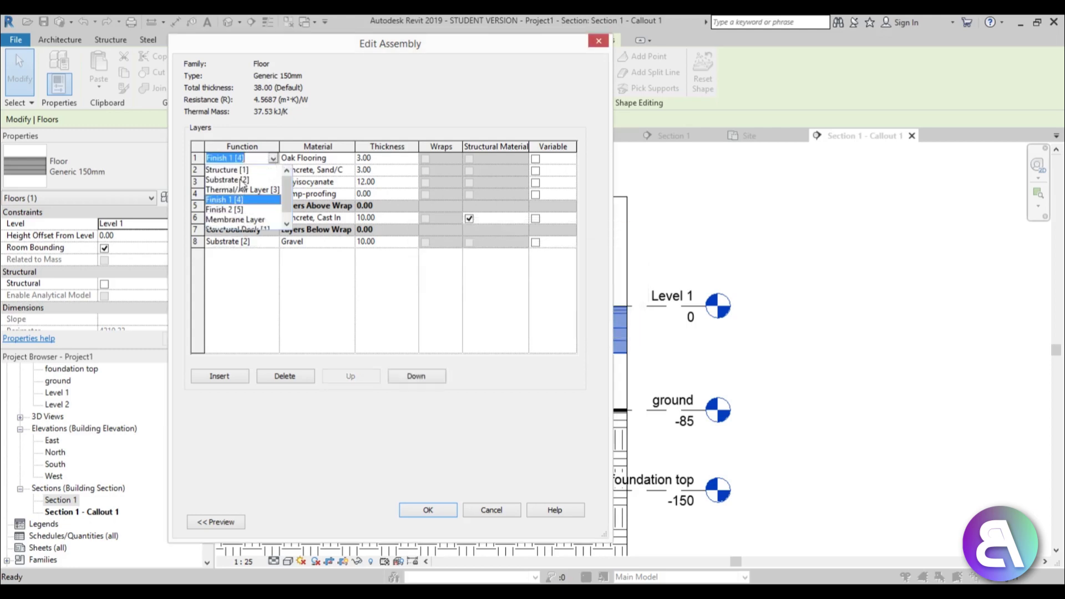
left_click(243, 180)
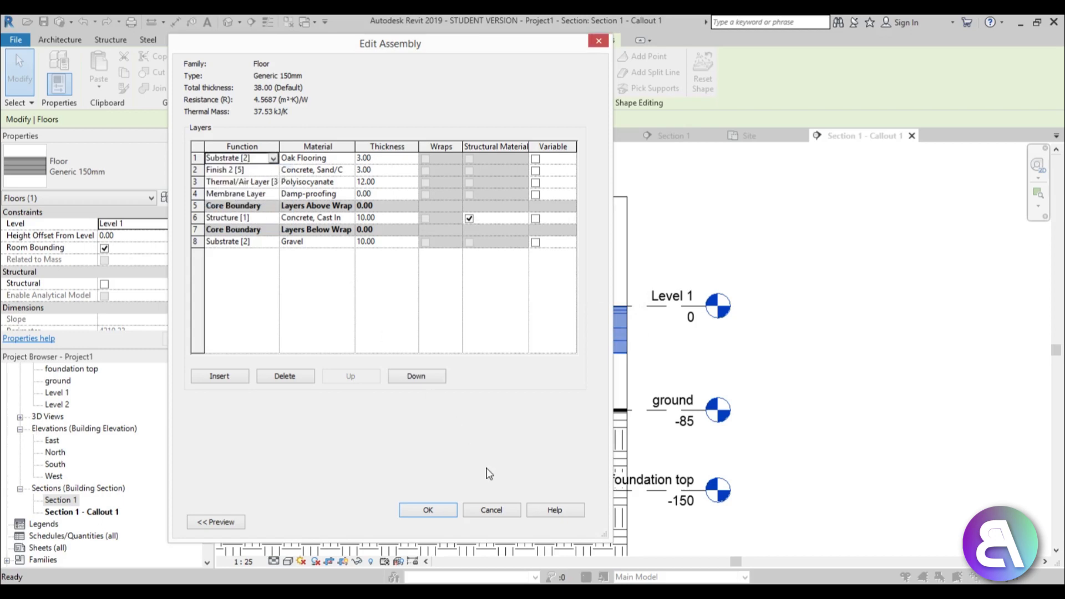
left_click(453, 510)
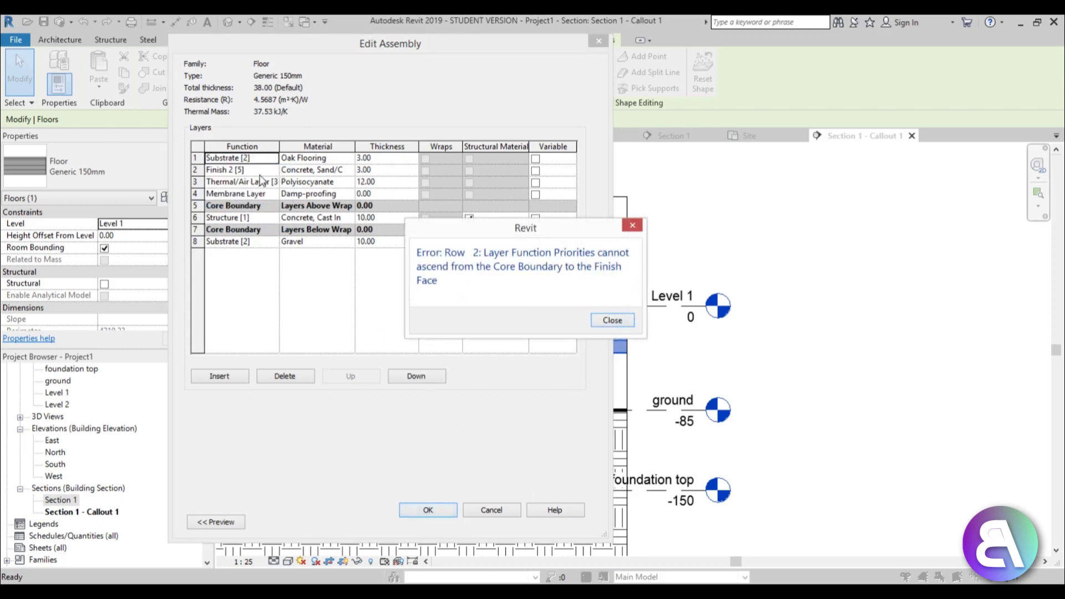
left_click(613, 320)
Try the floor assembly with the Concrete, Sand/Cement Screed layer's function set to Finish 1 [4].
left_click(244, 170)
left_click(273, 170)
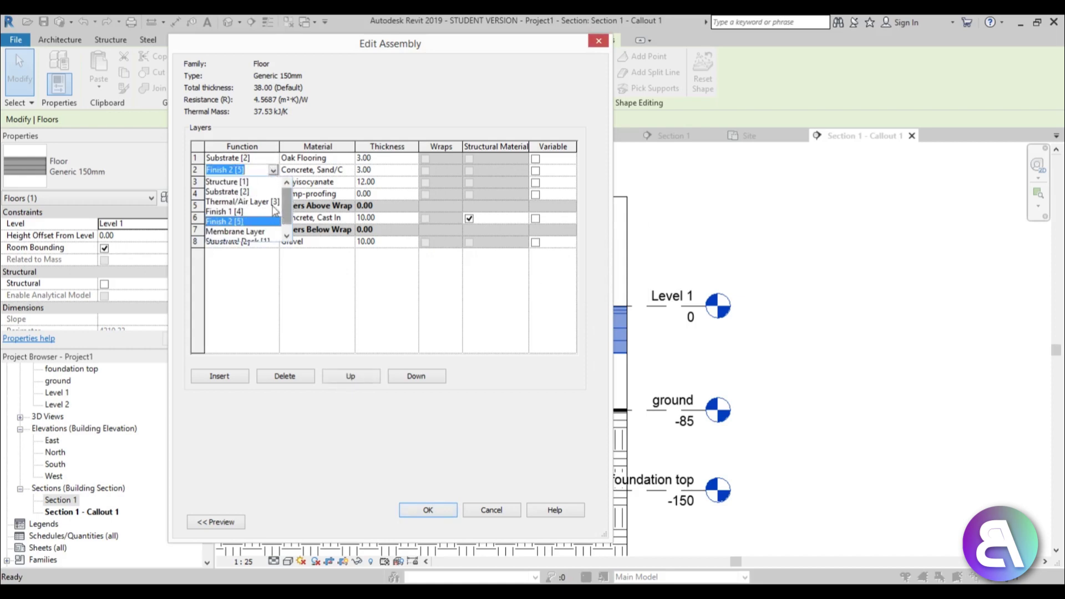
left_click(240, 214)
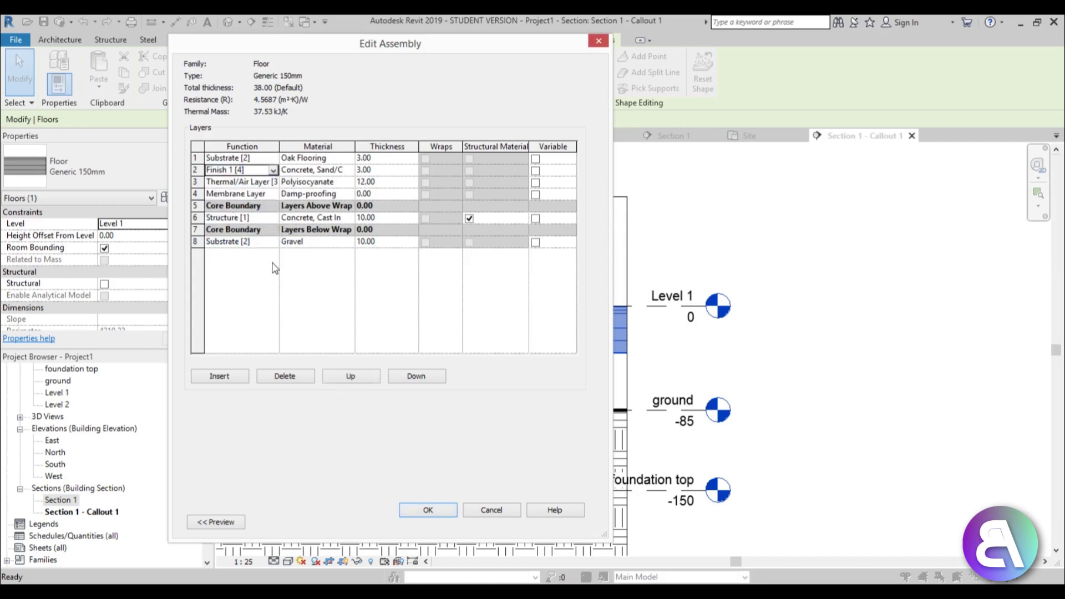
left_click(433, 513)
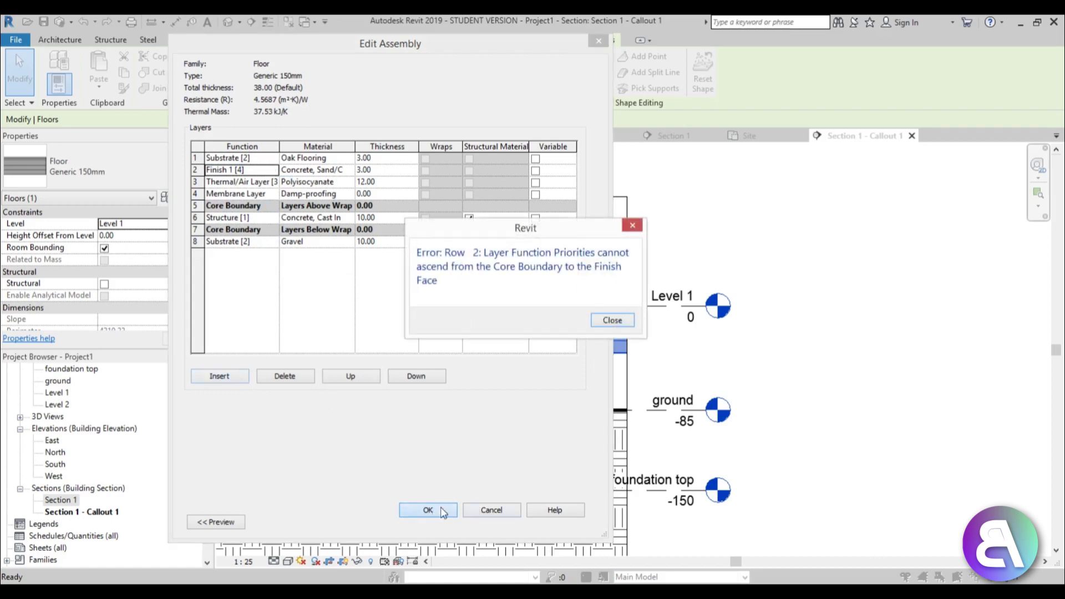
left_click(598, 324)
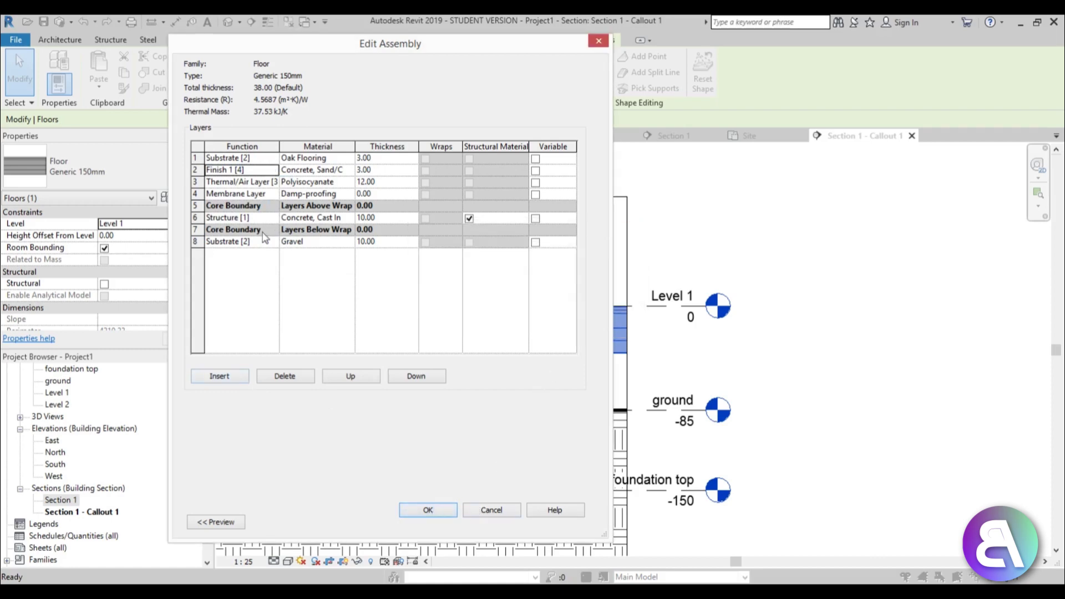
Move the Gravel layer up inside the floor's core boundary and try to accept the assembly.
left_click(196, 242)
left_click(347, 378)
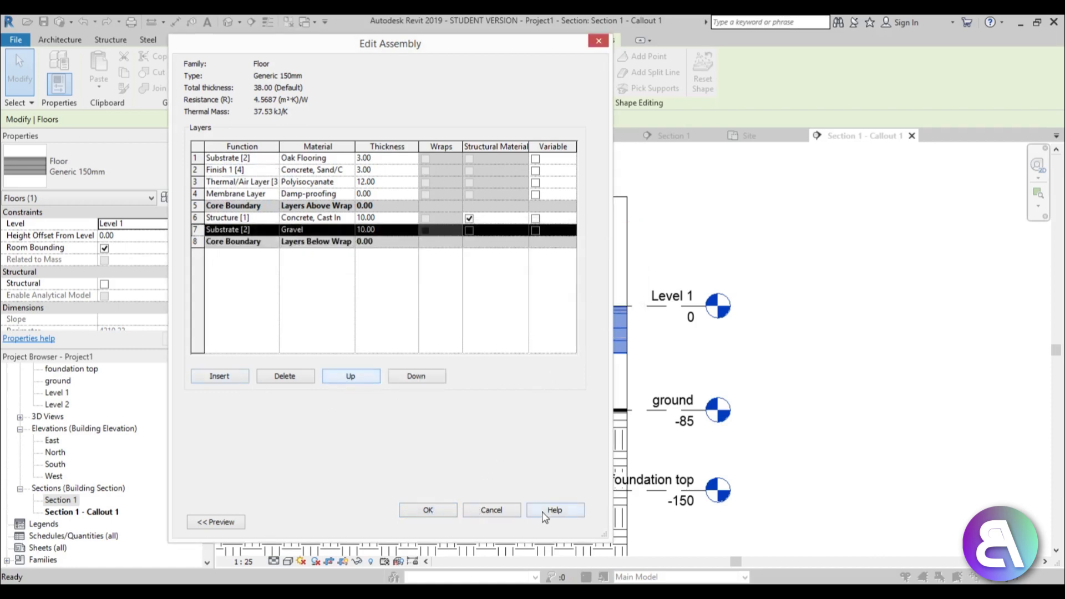
left_click(430, 516)
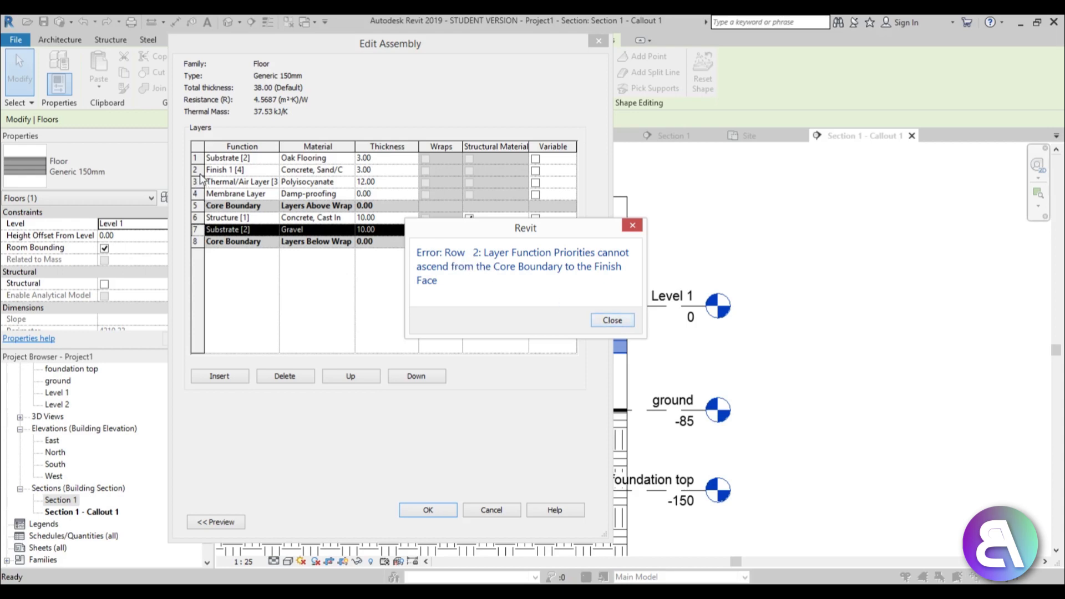
left_click(610, 321)
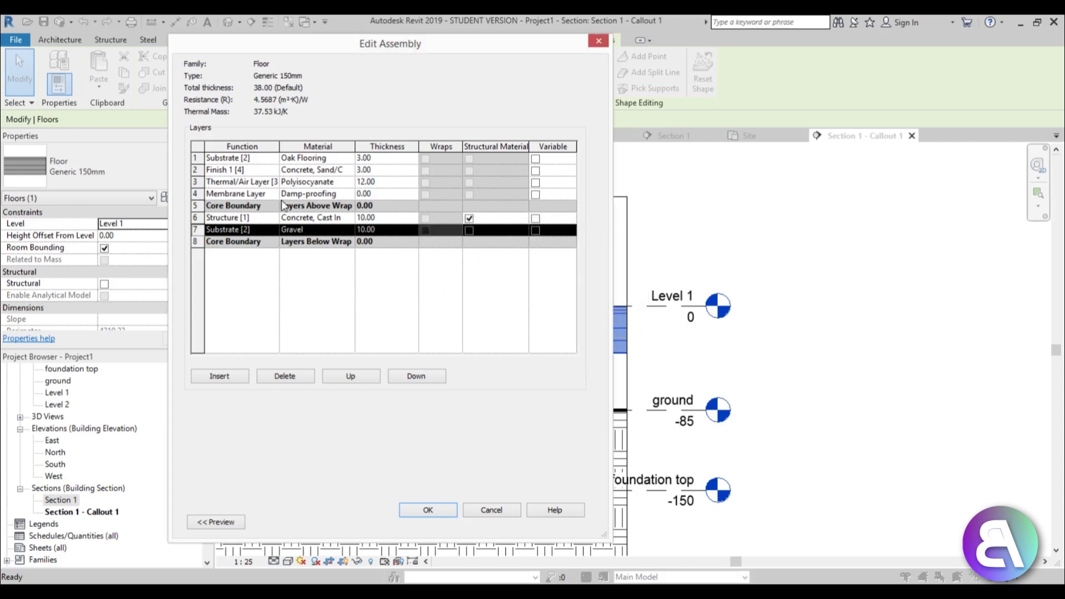
Set the screed layer's function to Substrate [2] and try to accept the floor assembly.
left_click(273, 172)
left_click(230, 194)
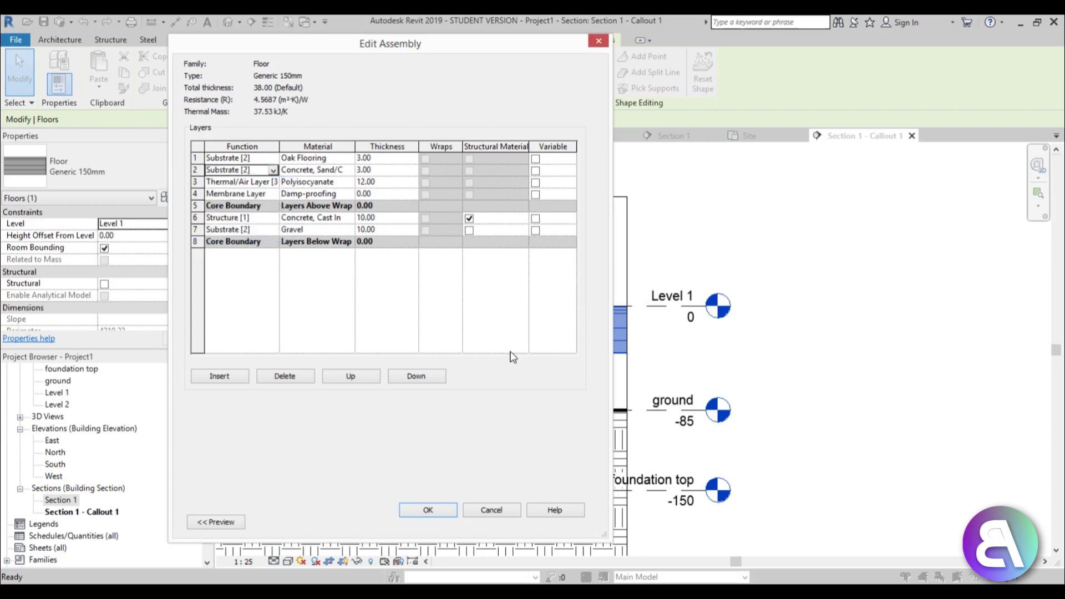
left_click(427, 512)
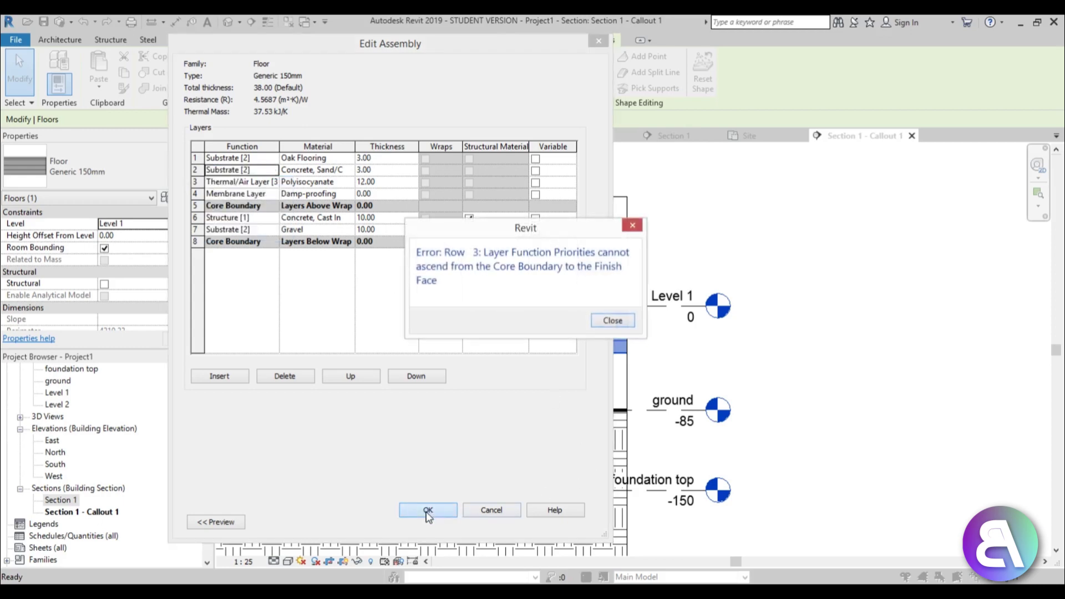
left_click(612, 320)
Move the Damp-proofing and Polyisocyanate layers down inside the floor's core boundary.
left_click(199, 182)
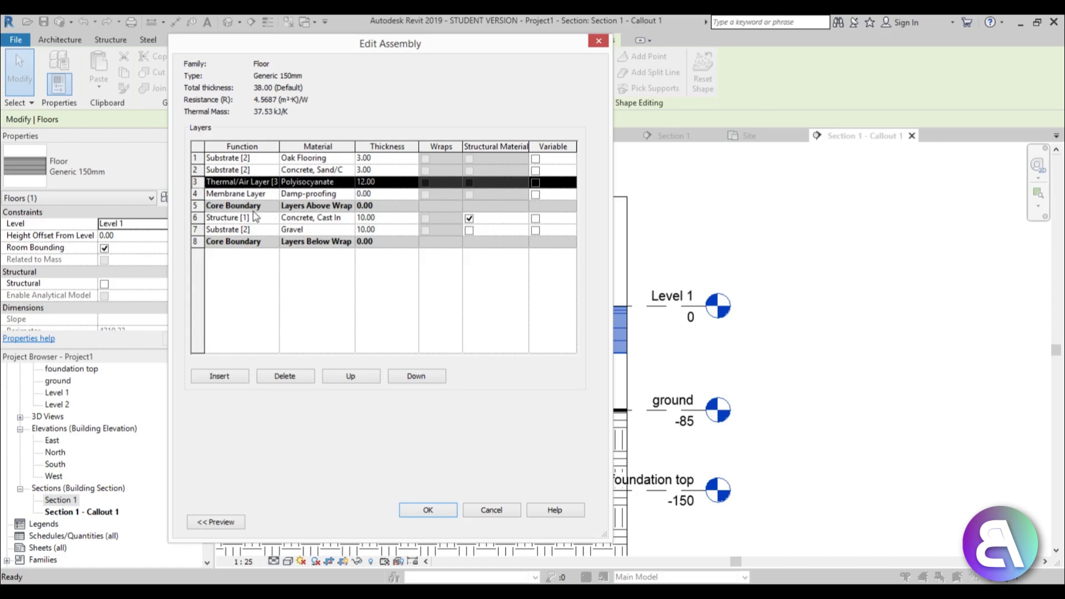
left_click(197, 193)
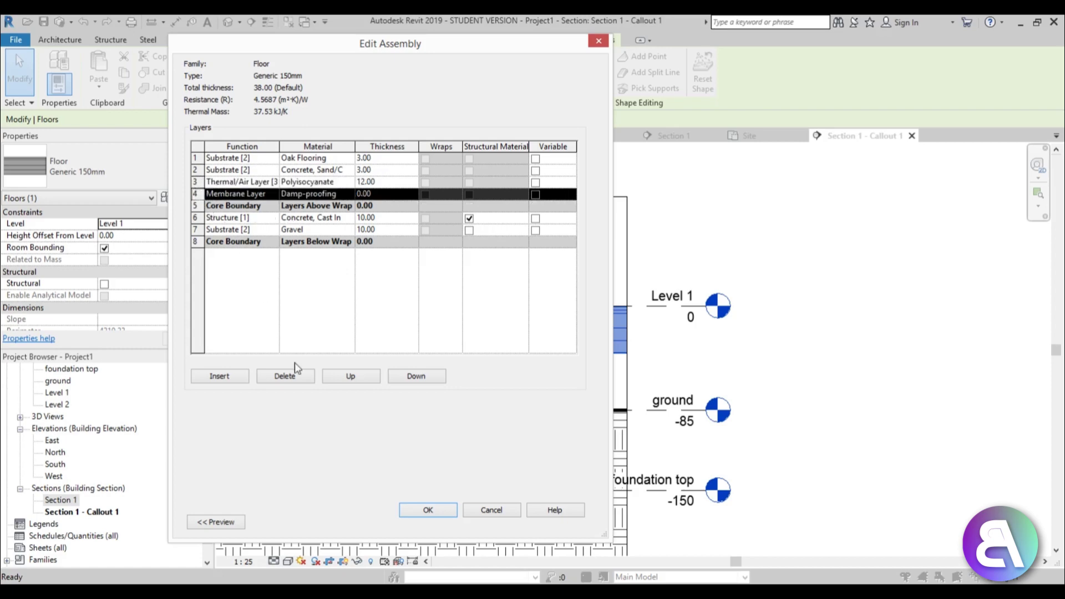
left_click(423, 377)
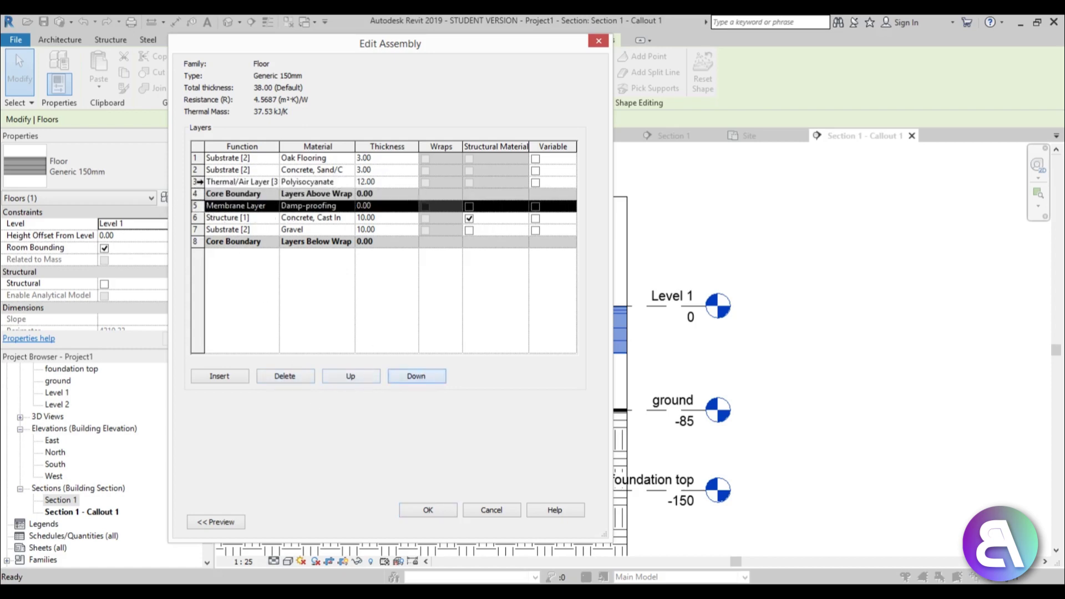
left_click(197, 181)
left_click(425, 379)
Move the screed and Oak Flooring layers inside the core boundary and apply the changes to the floor type.
left_click(199, 170)
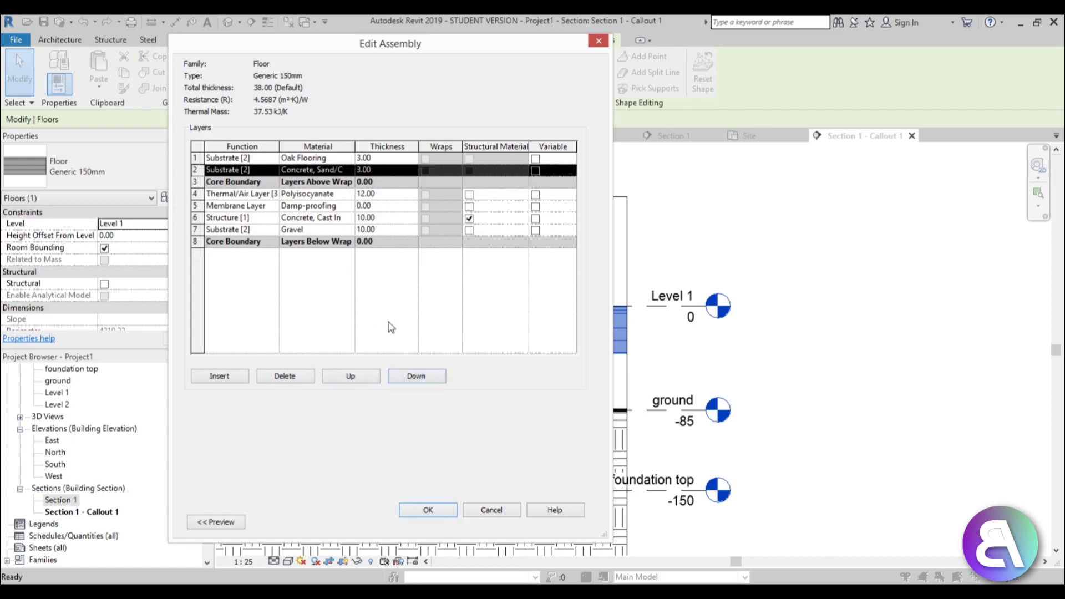
left_click(417, 377)
left_click(197, 158)
left_click(419, 377)
left_click(429, 508)
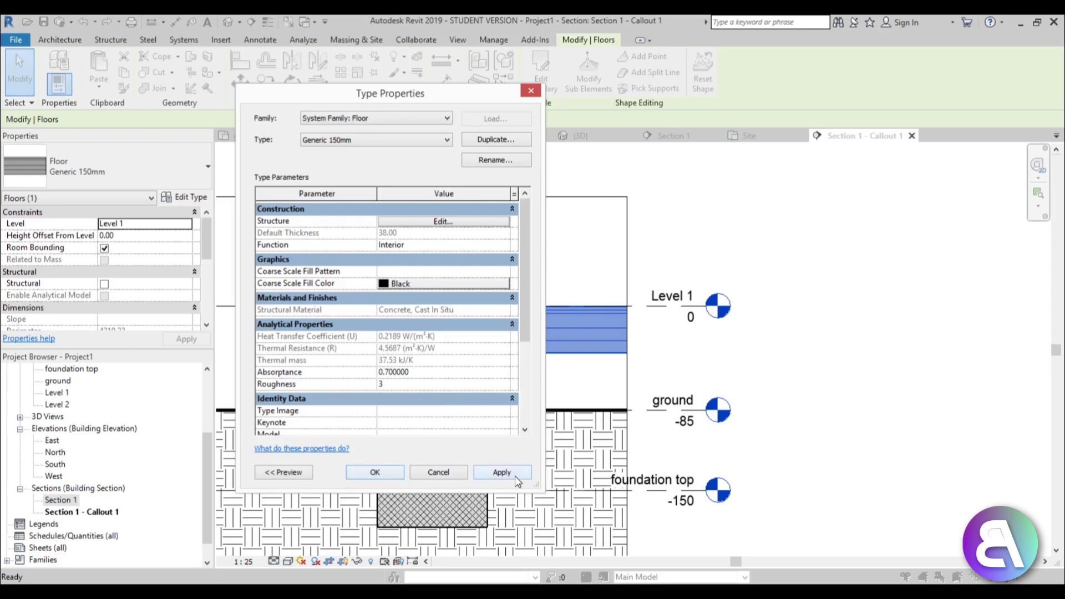
left_click(496, 475)
left_click(370, 472)
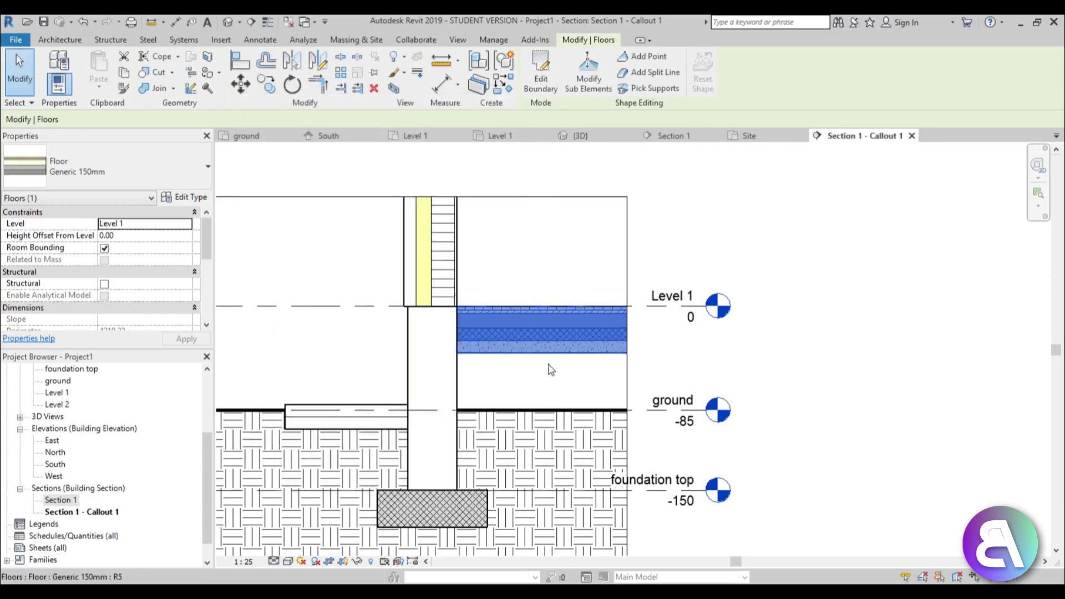
key("Escape")
scroll(523, 376, "up", 4)
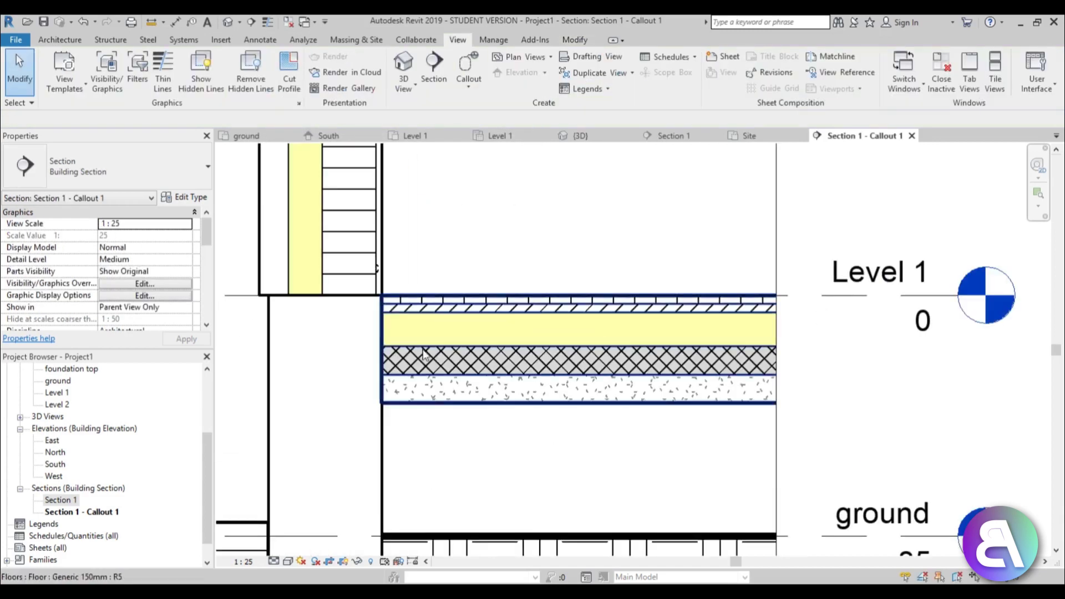
scroll(445, 417, "down", 2)
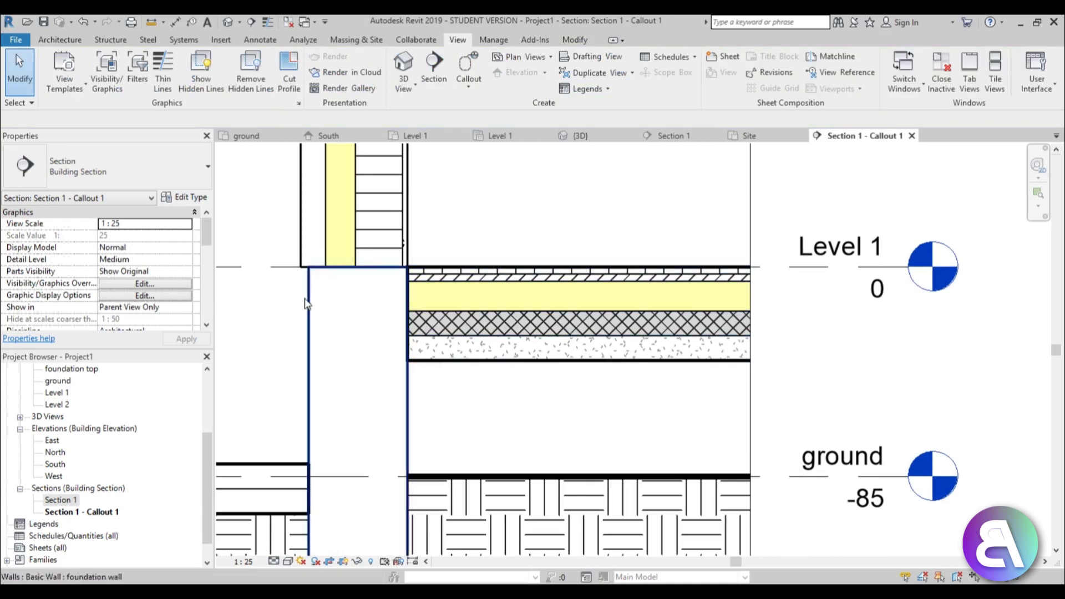
Assign the foundation wall's Structure [1] layer the same crosshatched concrete as the floor's structural layer and apply the type changes.
left_click(405, 413)
scroll(457, 419, "down", 2)
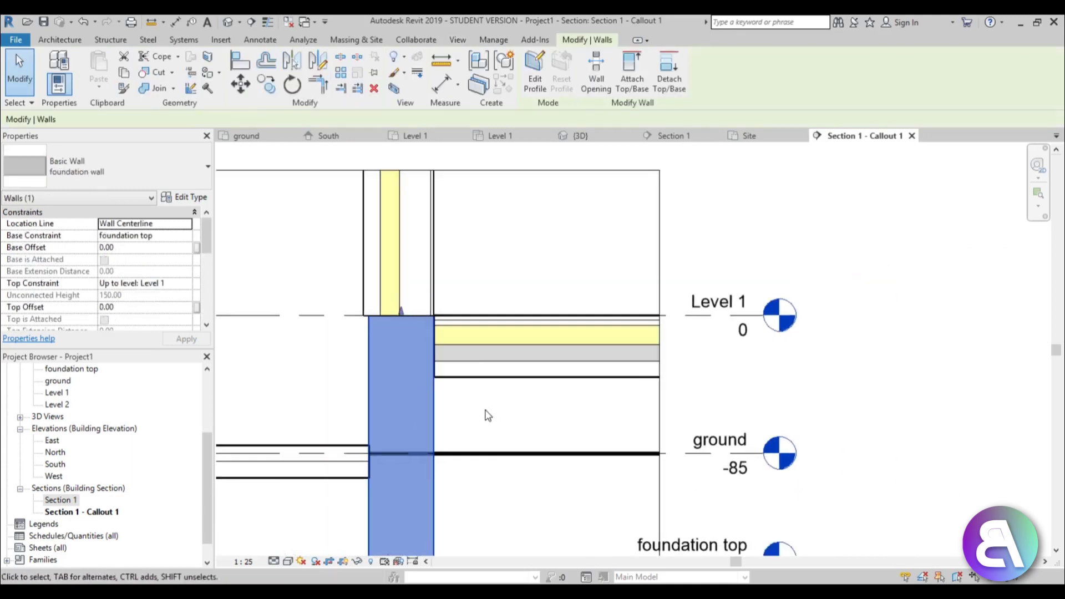
scroll(487, 416, "up", 1)
left_click(166, 197)
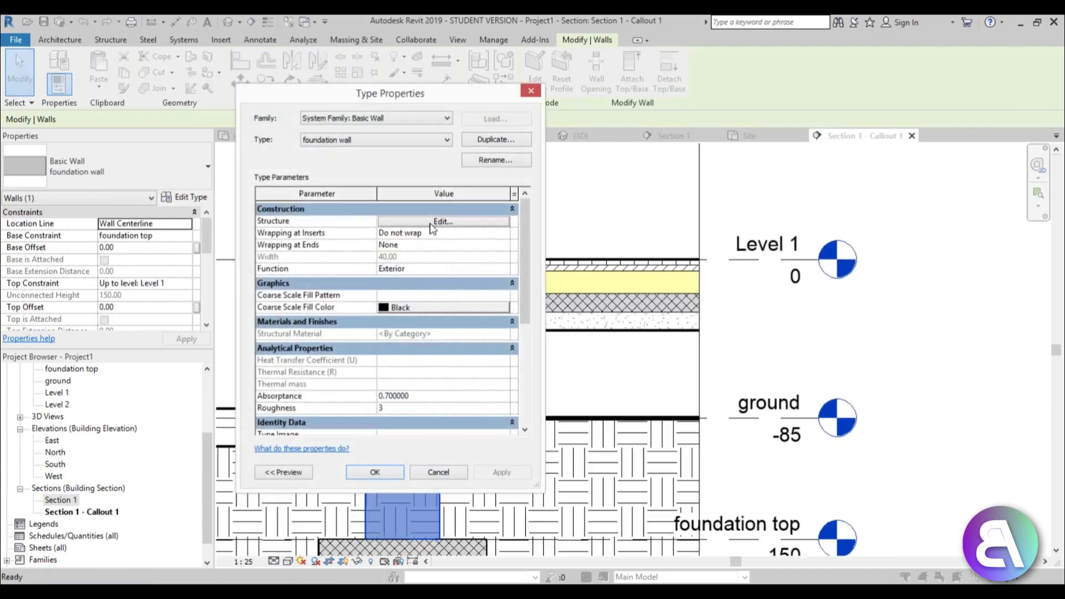
left_click(433, 229)
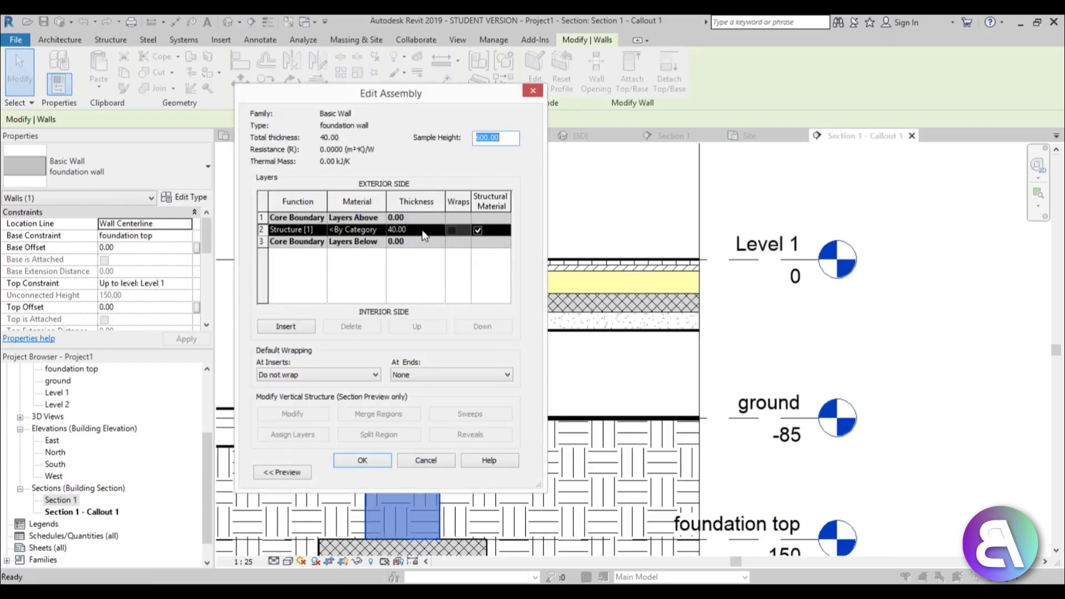
left_click(423, 231)
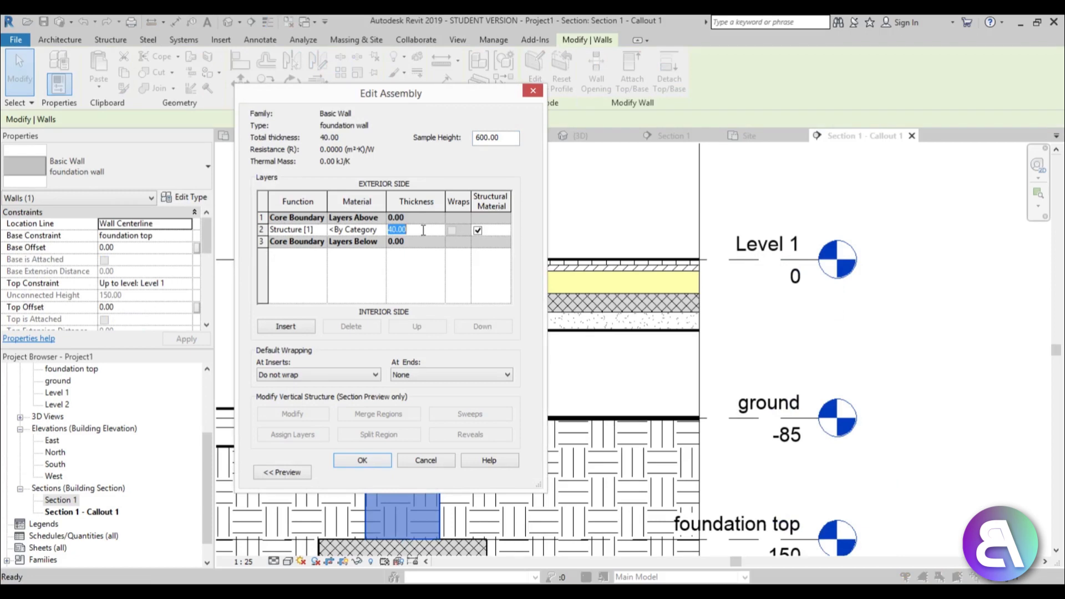
left_click(373, 231)
left_click(383, 230)
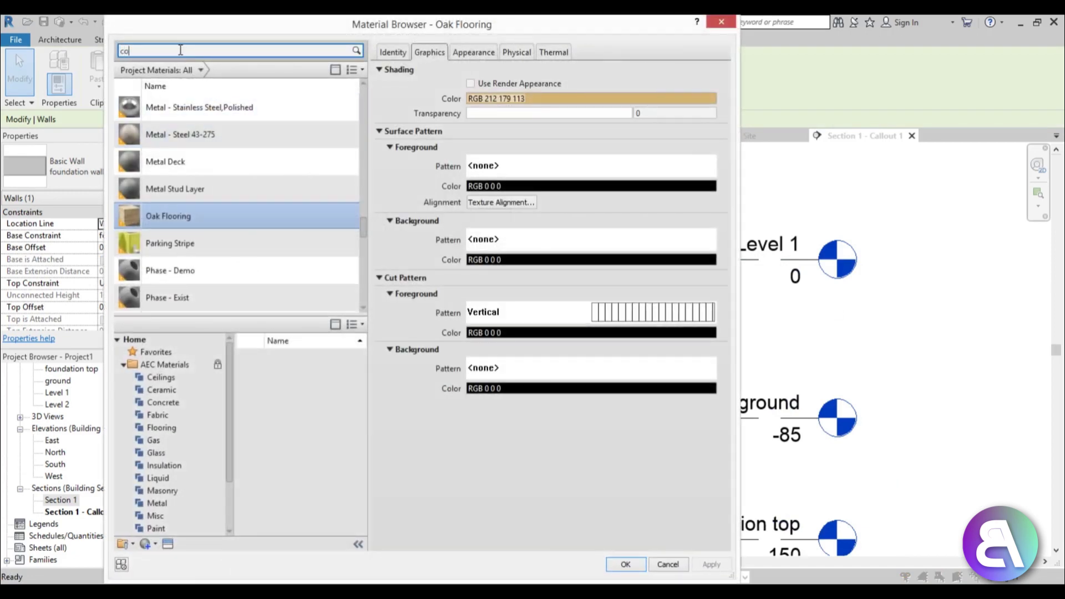
left_click(222, 176)
left_click(626, 565)
left_click(366, 461)
left_click(502, 472)
left_click(376, 472)
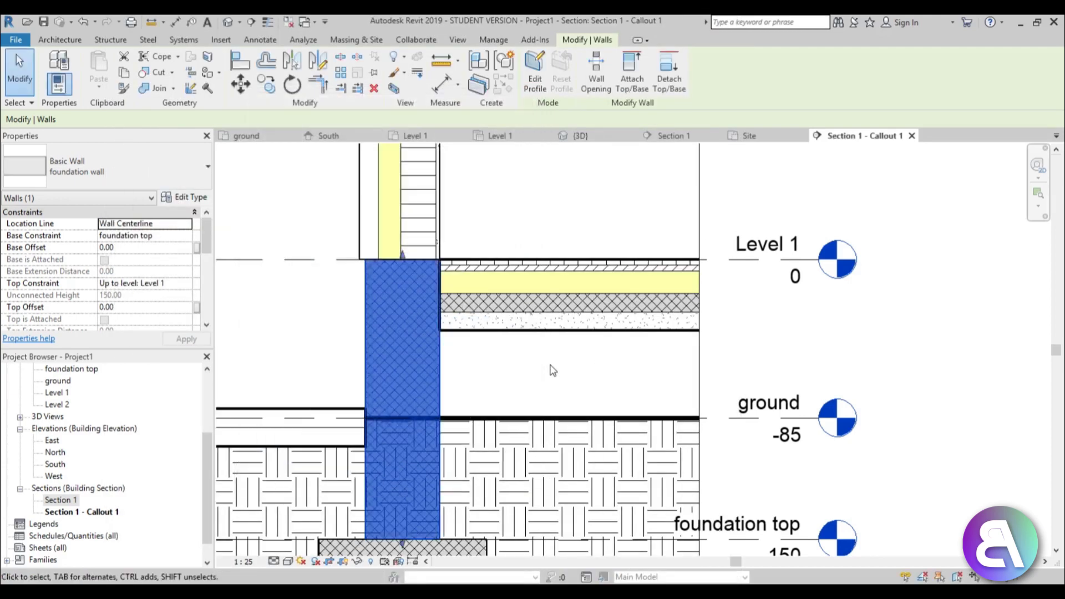
left_click(552, 368)
Measure the distance from the top of the floor's concrete layer to the top of the oak finish.
scroll(487, 292, "down", 3)
scroll(488, 294, "up", 5)
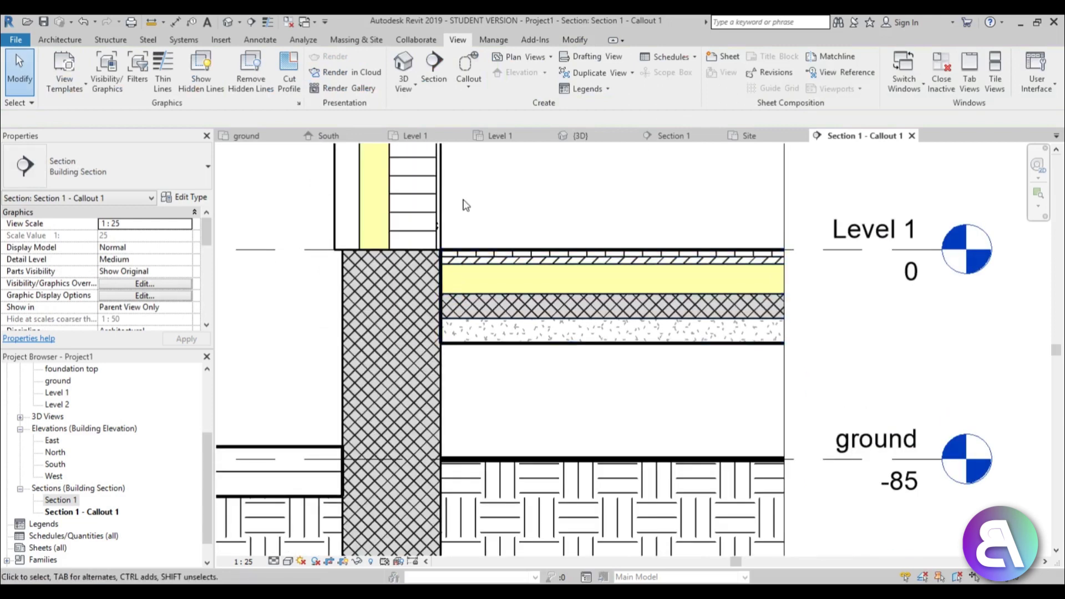
scroll(500, 280, "up", 2)
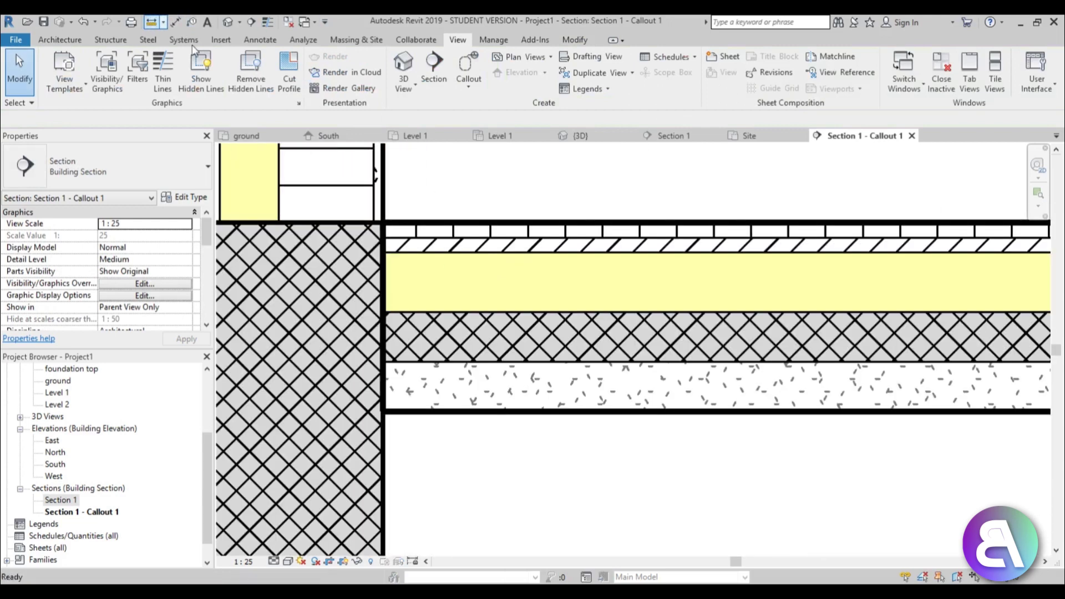
left_click(150, 22)
left_click(522, 308)
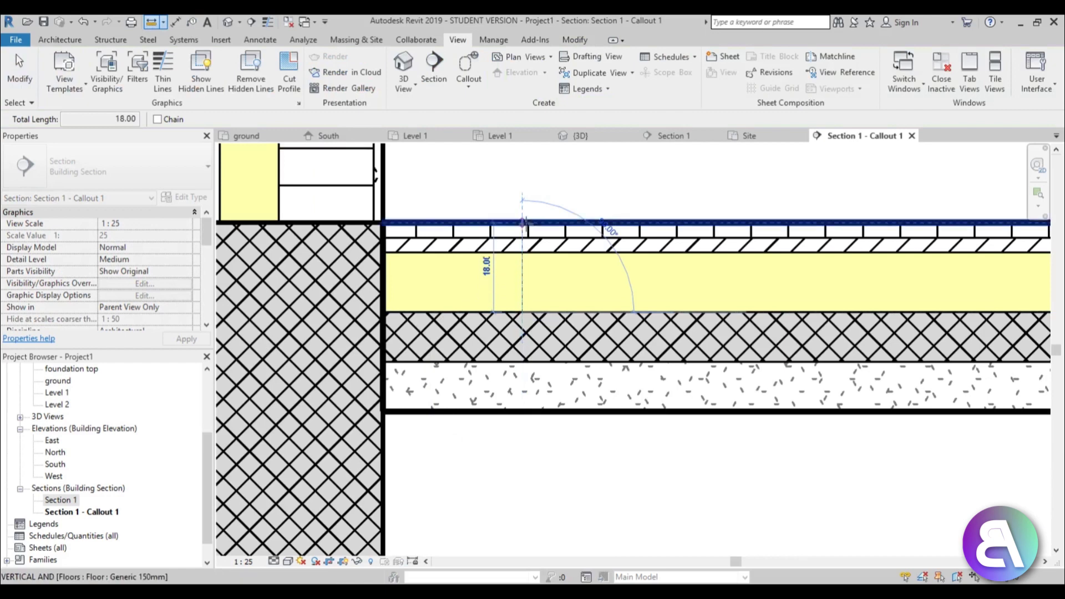
key("Escape")
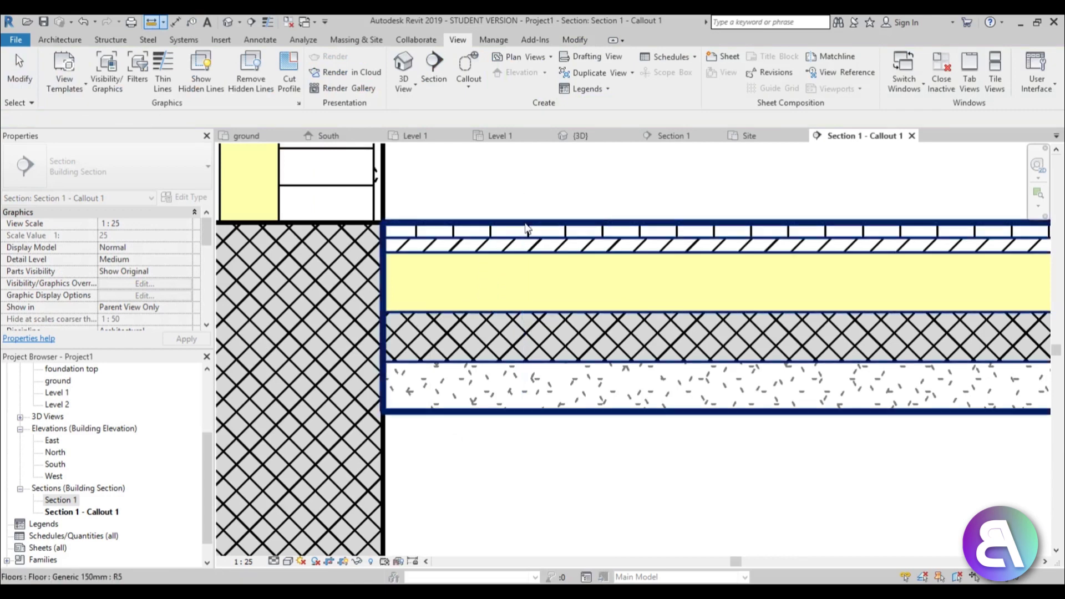
key("Escape")
Set the floor's height offset from Level 1 to 18 so the top of its concrete layer aligns with Level 1.
left_click(522, 261)
left_click(149, 235)
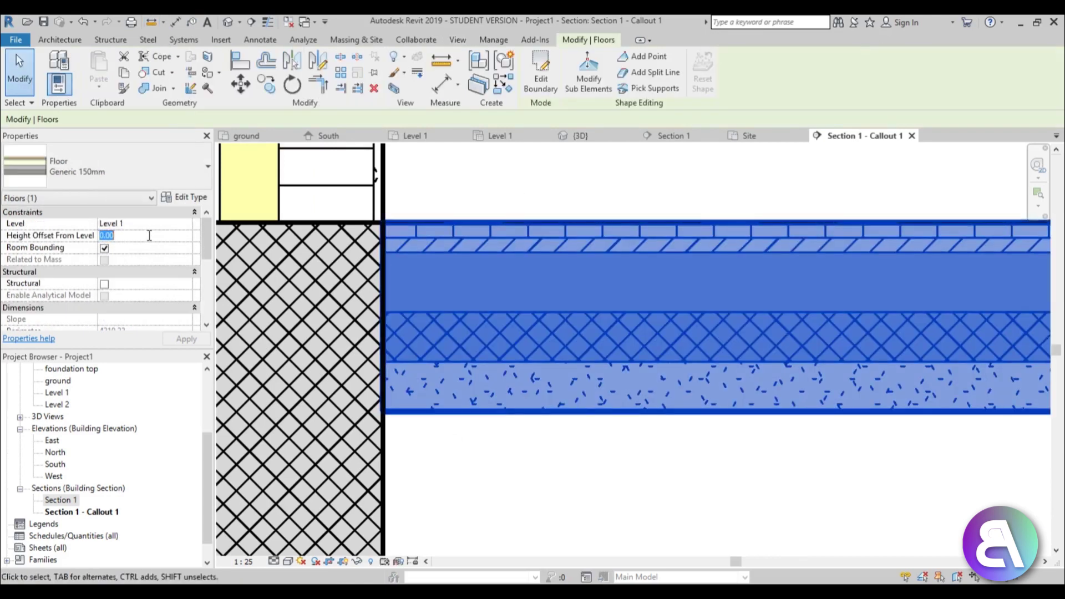
key("Escape")
scroll(464, 288, "down", 5)
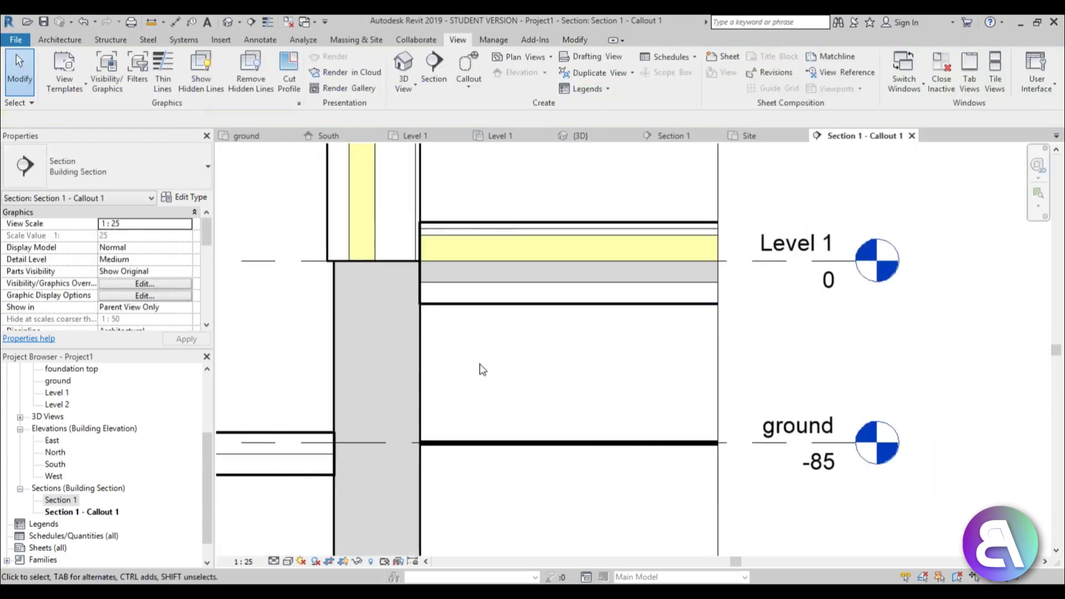
scroll(422, 300, "up", 6)
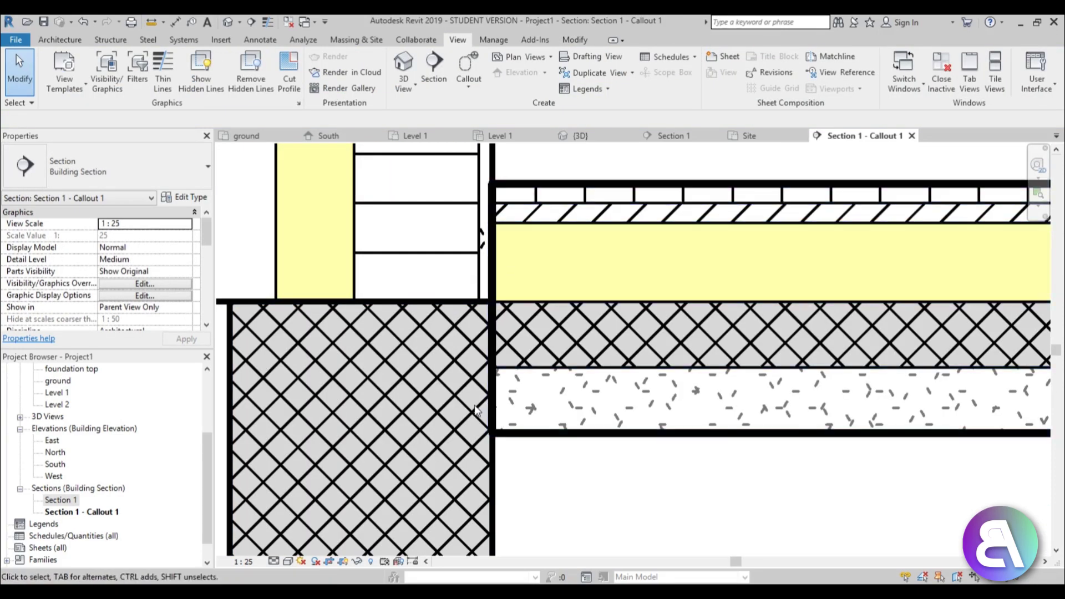
Join the foundation wall's geometry with the footing beneath it in the section callout.
scroll(516, 252, "down", 4)
middle_click_drag(518, 255, 517, 240)
scroll(517, 240, "down", 3)
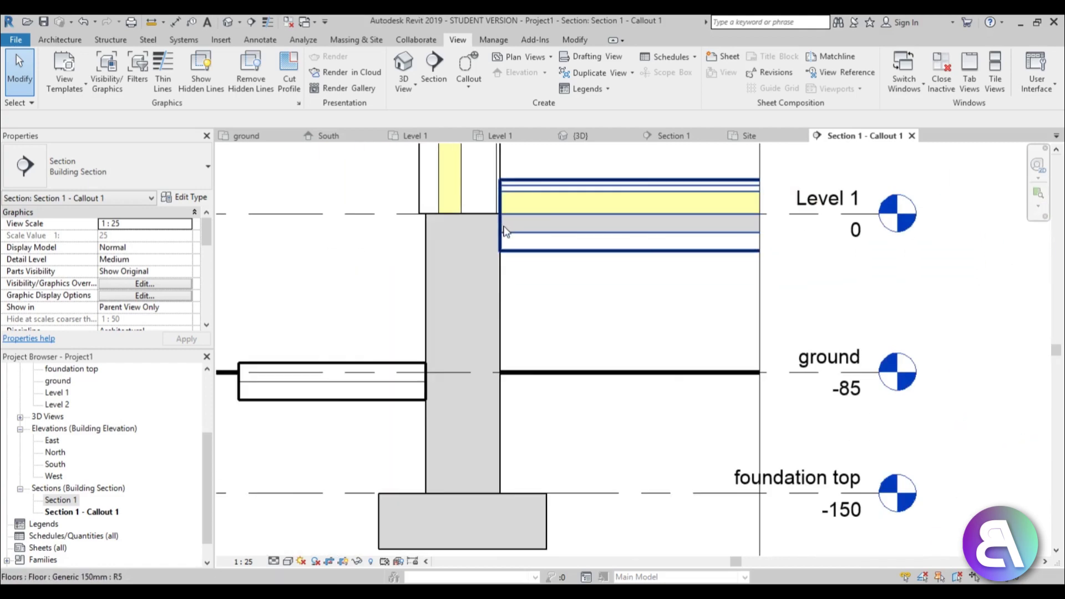
scroll(481, 455, "up", 5)
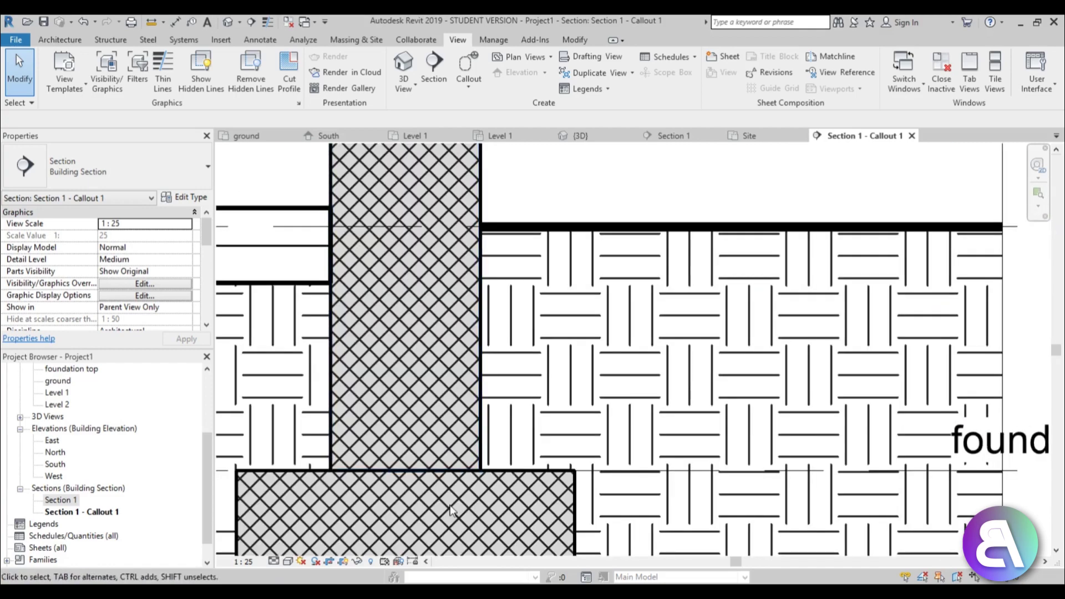
left_click(575, 39)
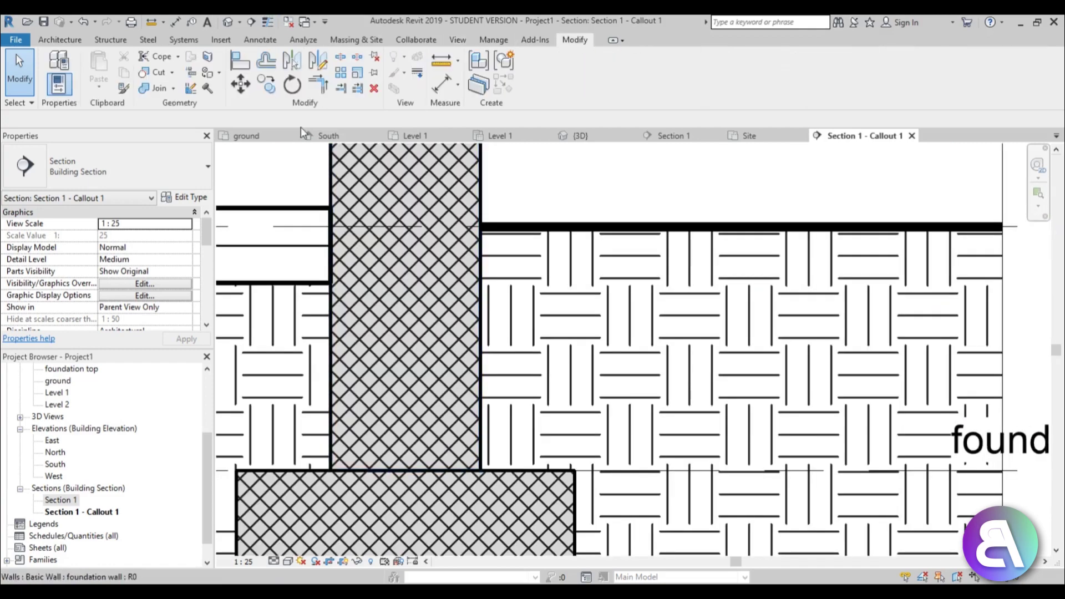
left_click(160, 87)
left_click(481, 280)
scroll(459, 242, "down", 2)
left_click(474, 373)
left_click(474, 370)
Join the exterior 10+10 floor at ground level with the foundation wall.
left_click(343, 272)
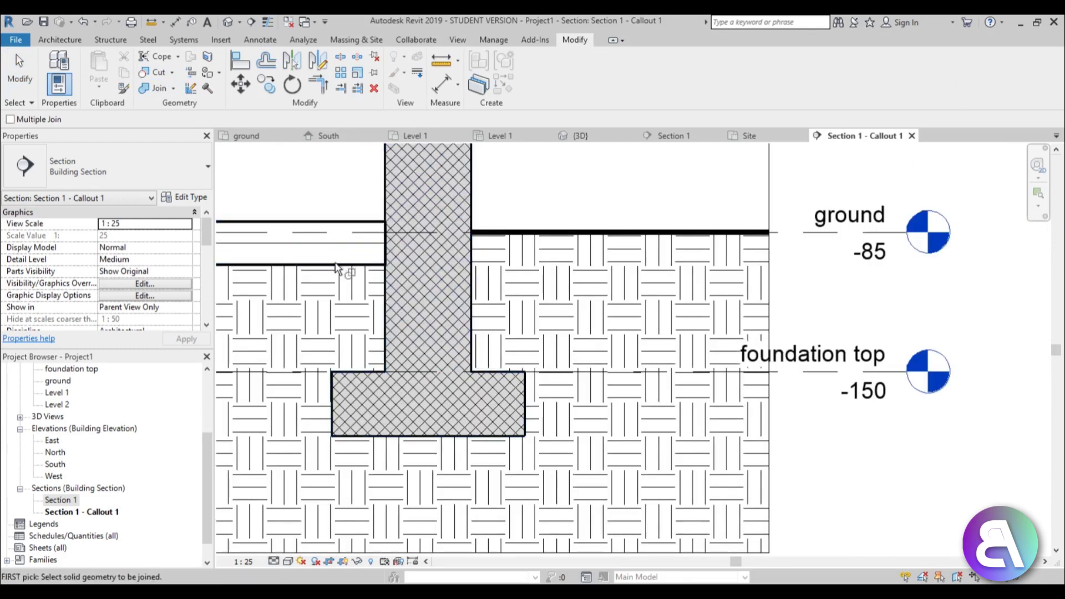
left_click(344, 269)
left_click(412, 304)
scroll(473, 219, "down", 2)
scroll(438, 433, "up", 2)
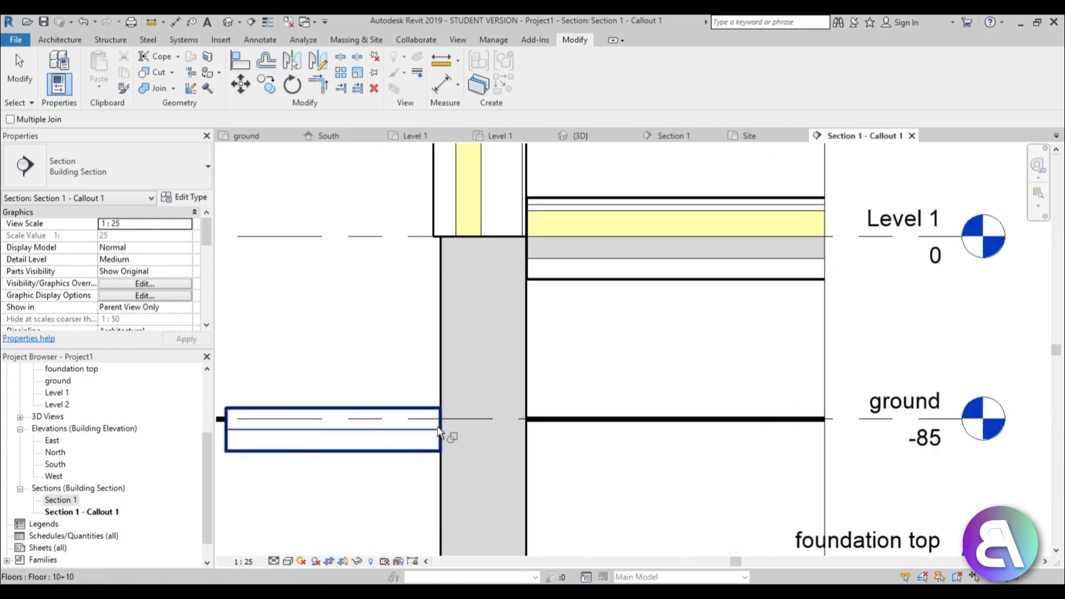
left_click(438, 434)
left_click(481, 360)
Join the interior floor at Level 1 with the foundation wall so their concrete layers merge.
left_click(532, 275)
left_click(525, 297)
left_click(541, 214)
left_click(531, 194)
left_click(457, 243)
scroll(457, 243, "down", 2)
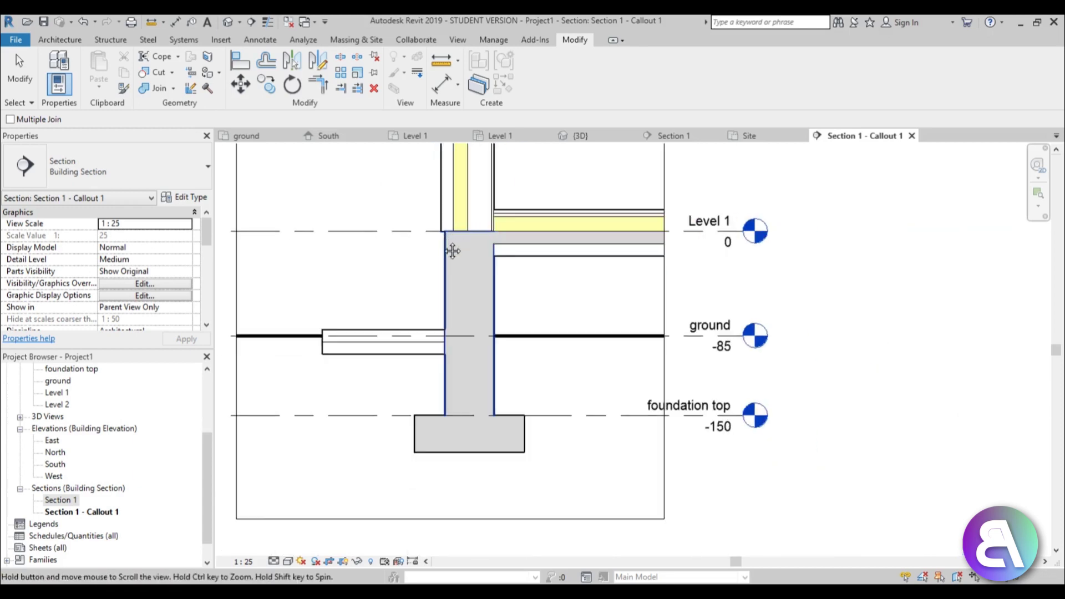
scroll(493, 225, "up", 4)
left_click(533, 240)
scroll(533, 242, "down", 2)
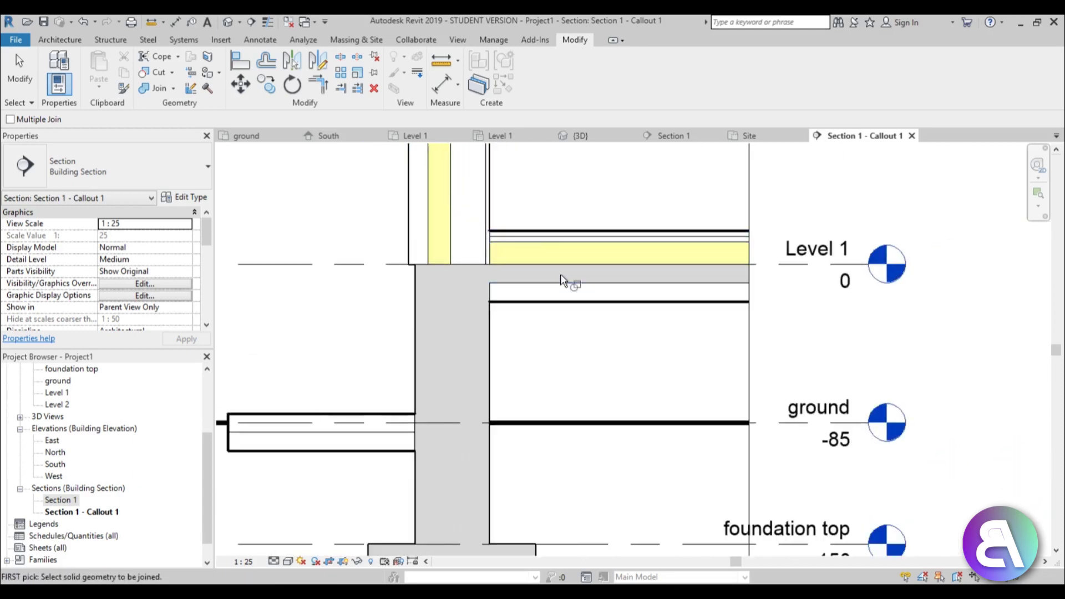
left_click(549, 283)
scroll(475, 495, "down", 1)
middle_click_drag(475, 495, 475, 359)
scroll(400, 299, "up", 2)
key("Escape")
In the exterior 10+10 floor type's structure, set the function of the layer below the core to Substrate [2].
left_click(401, 316)
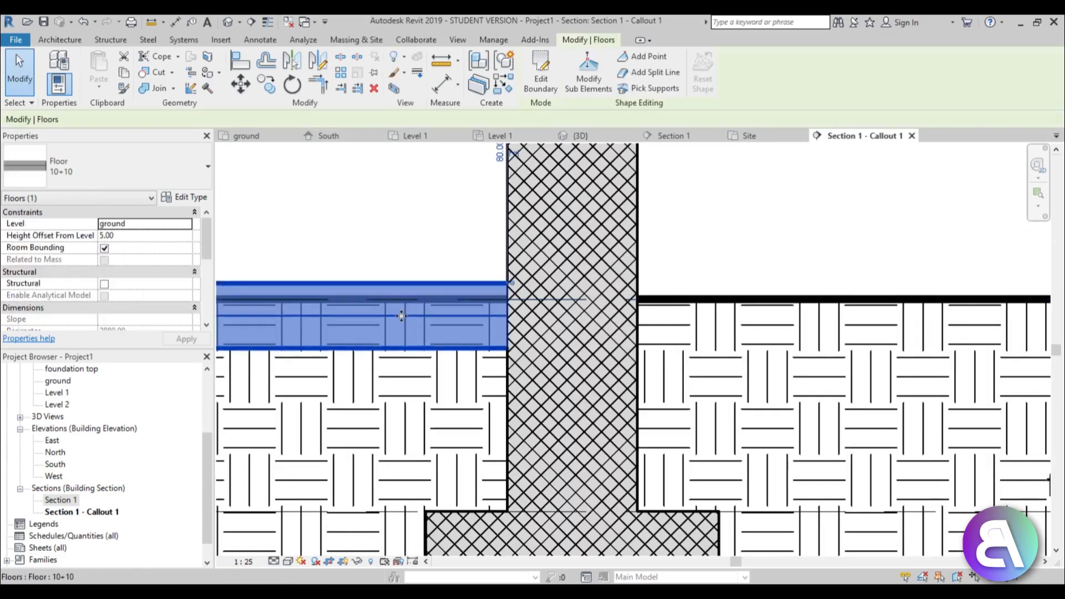
scroll(766, 320, "down", 2)
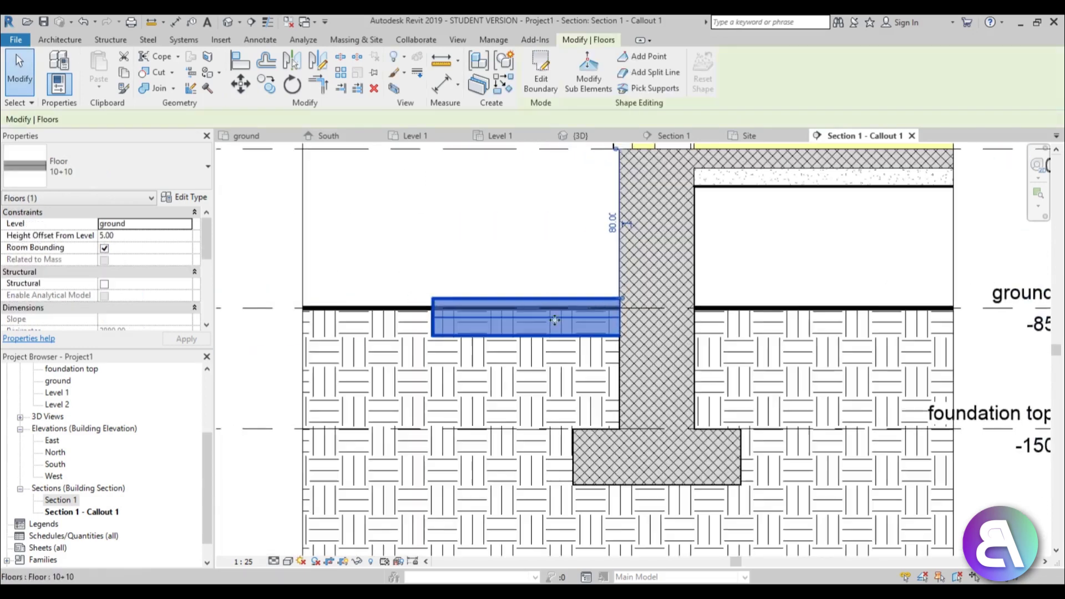
left_click(185, 198)
left_click(477, 222)
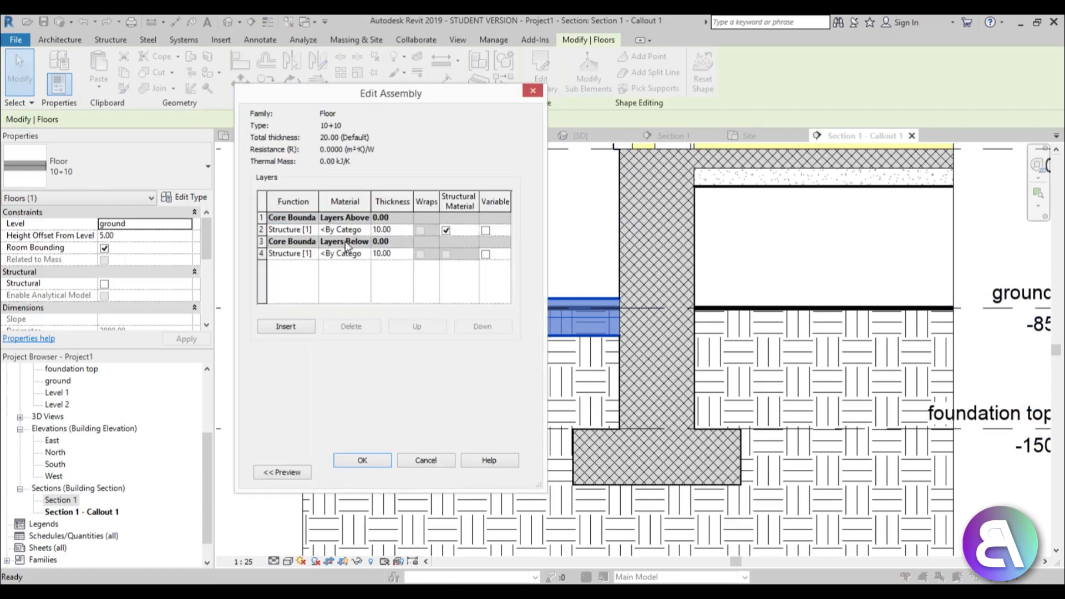
left_click(294, 254)
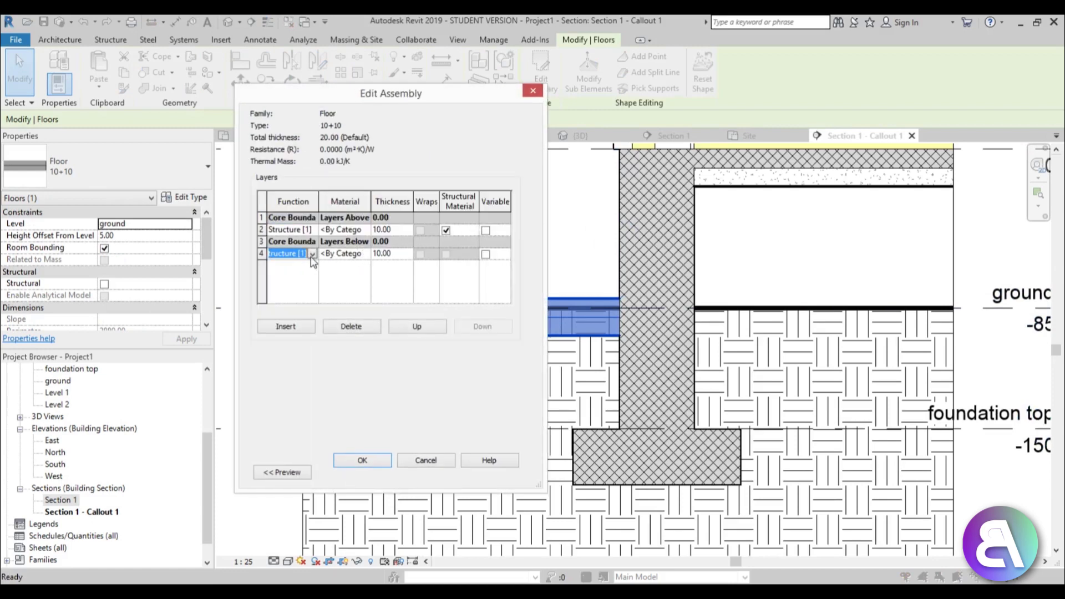
left_click(307, 255)
left_click(289, 276)
Assign the Gravel material to the exterior floor's Substrate [2] layer.
left_click(367, 256)
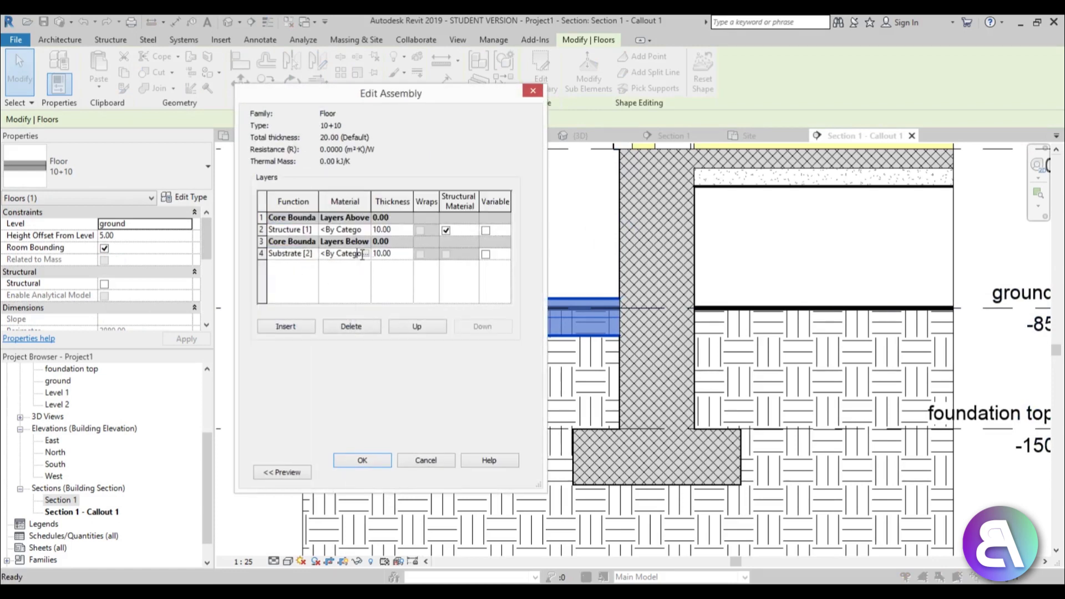
left_click(366, 254)
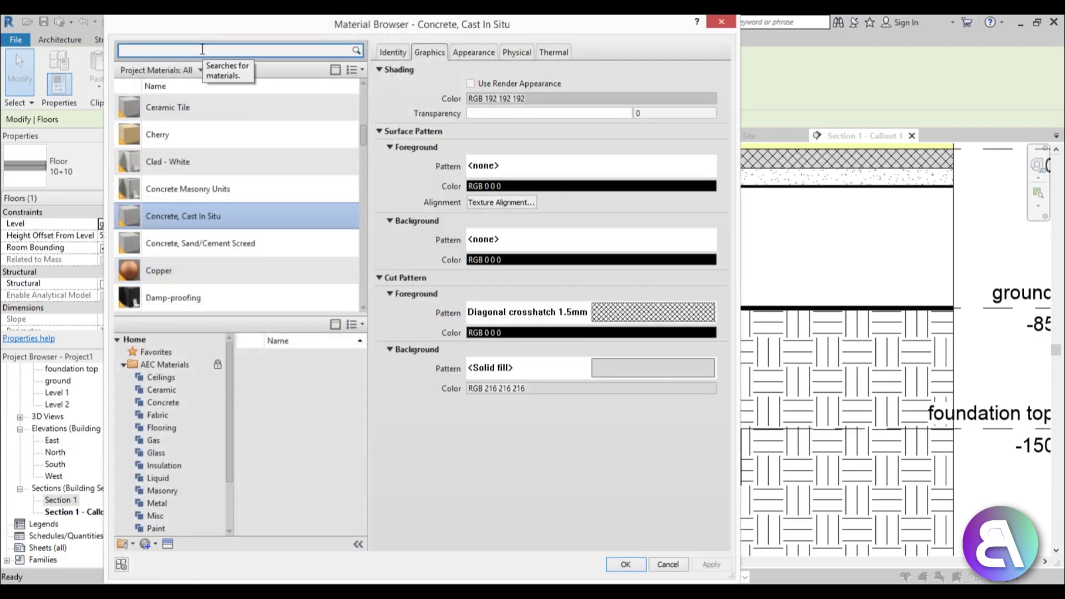
type("gra")
double_click(202, 263)
Assign Concrete, Sand/Cement Screed to the exterior floor's Structure [1] layer and apply the type changes.
left_click(344, 229)
left_click(365, 229)
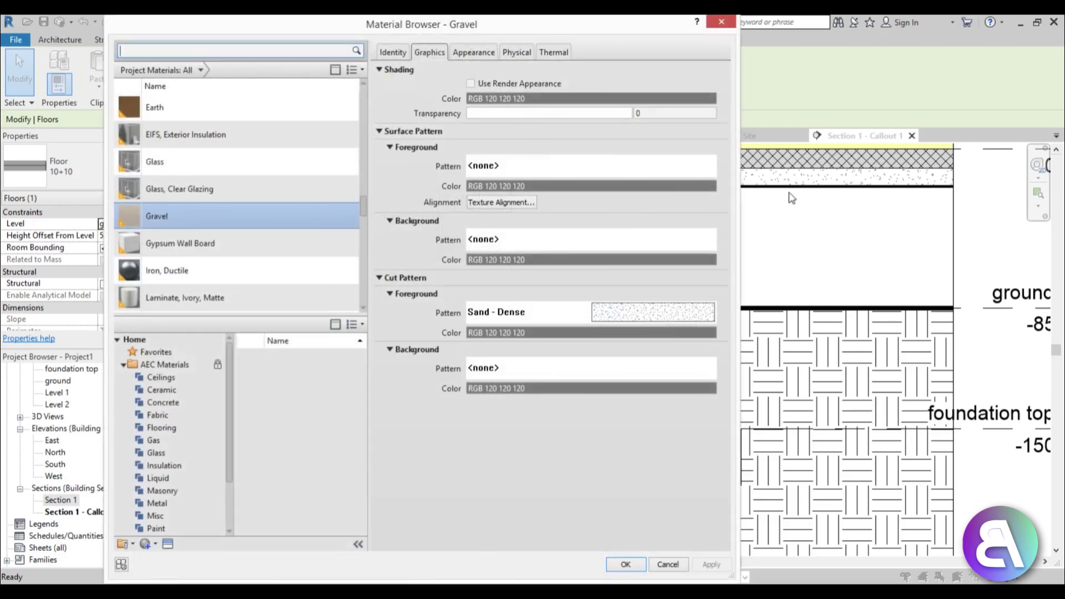
left_click(184, 53)
type("con")
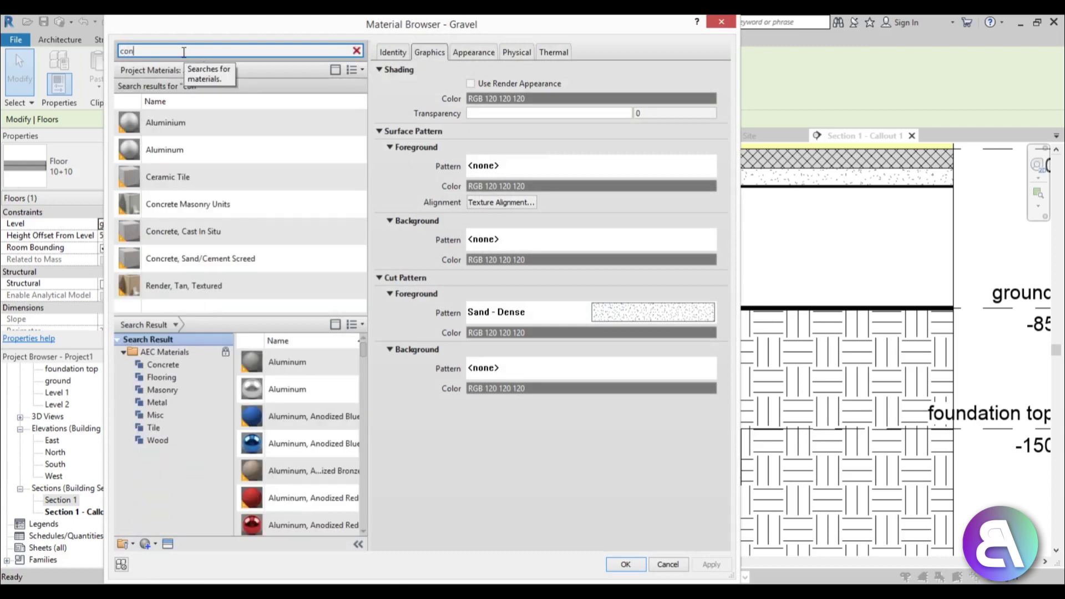
double_click(207, 261)
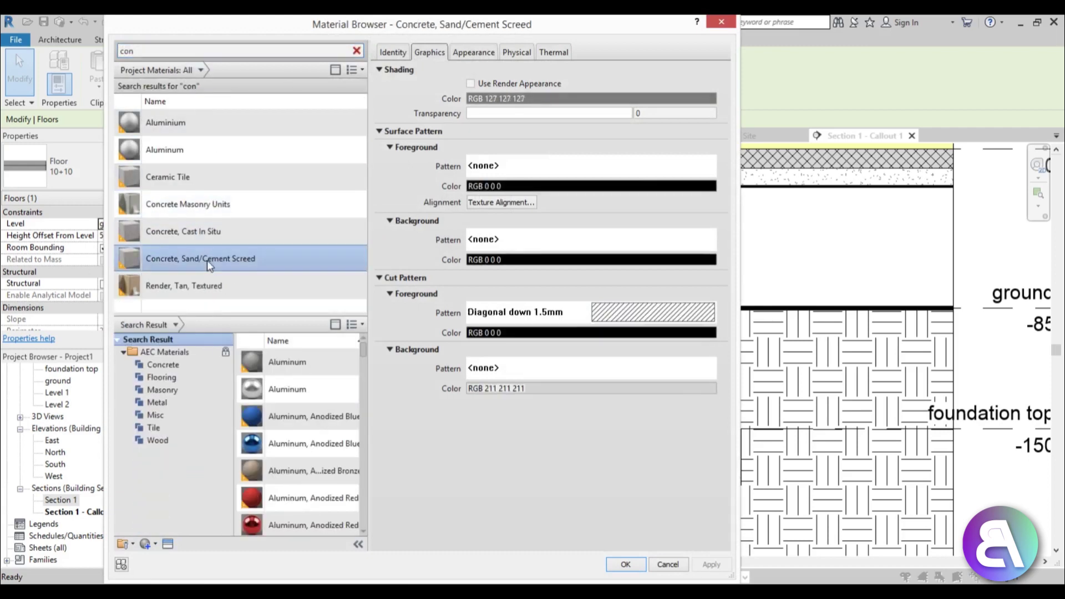
left_click(389, 463)
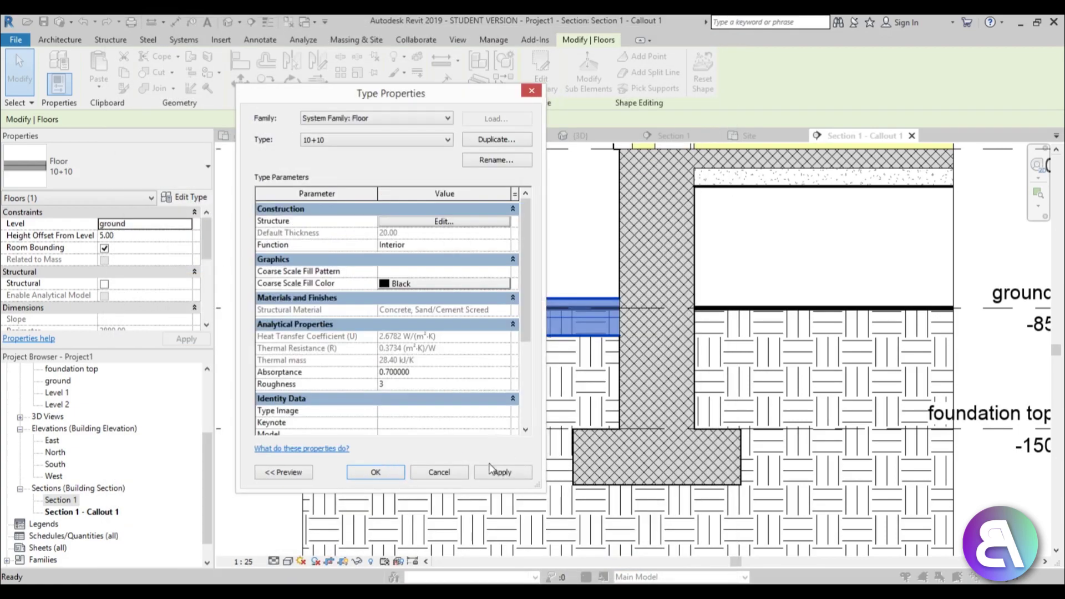
left_click(375, 472)
left_click(542, 252)
scroll(522, 229, "down", 2)
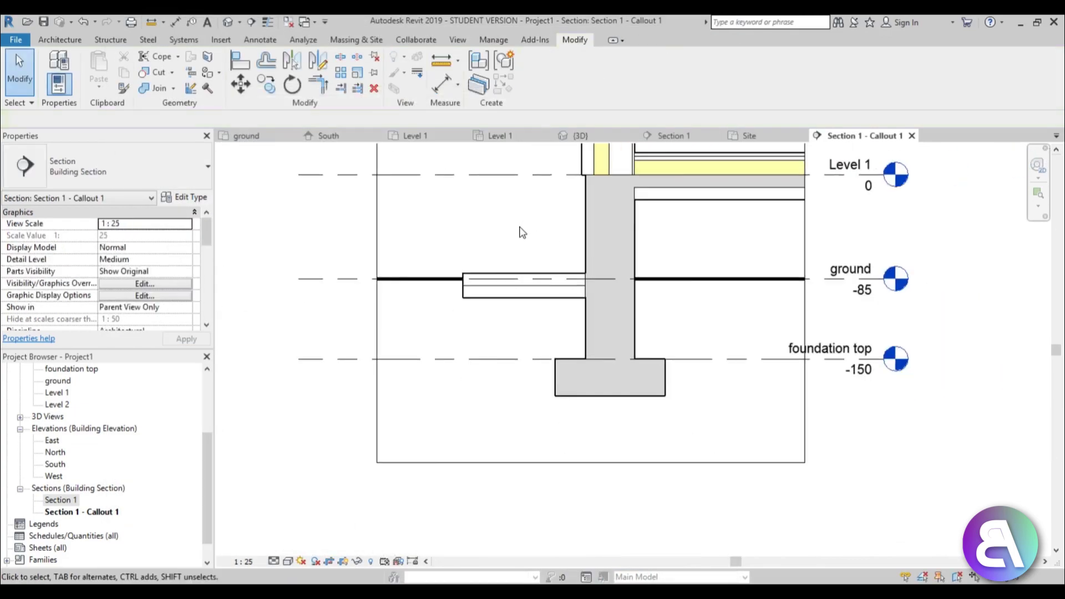
Open the foundation top floor plan.
scroll(521, 233, "down", 1)
middle_click_drag(520, 236, 449, 297)
scroll(484, 304, "up", 2)
scroll(511, 377, "up", 1)
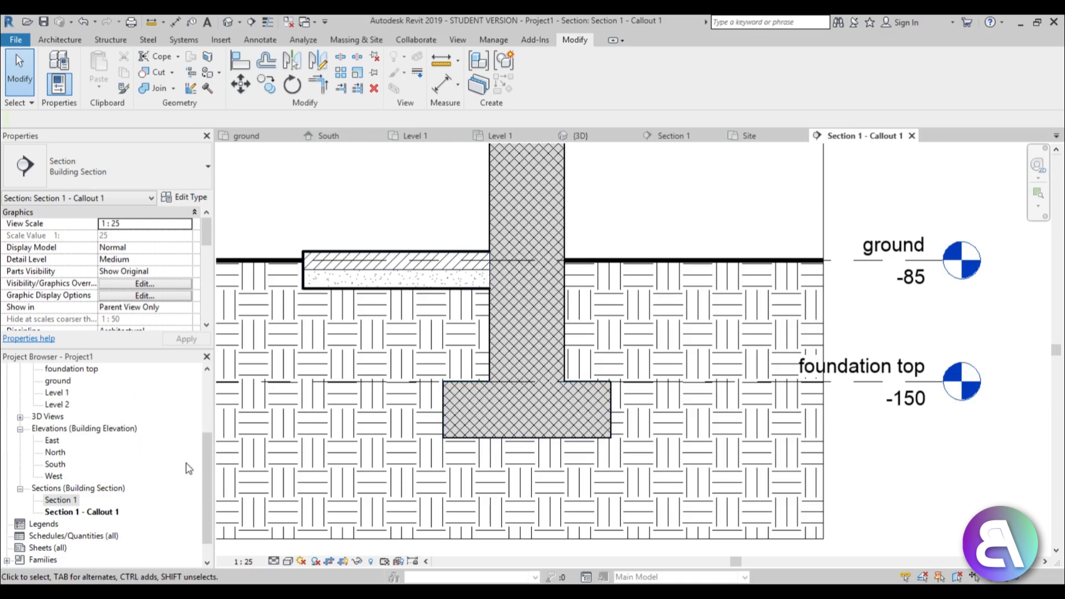
double_click(66, 369)
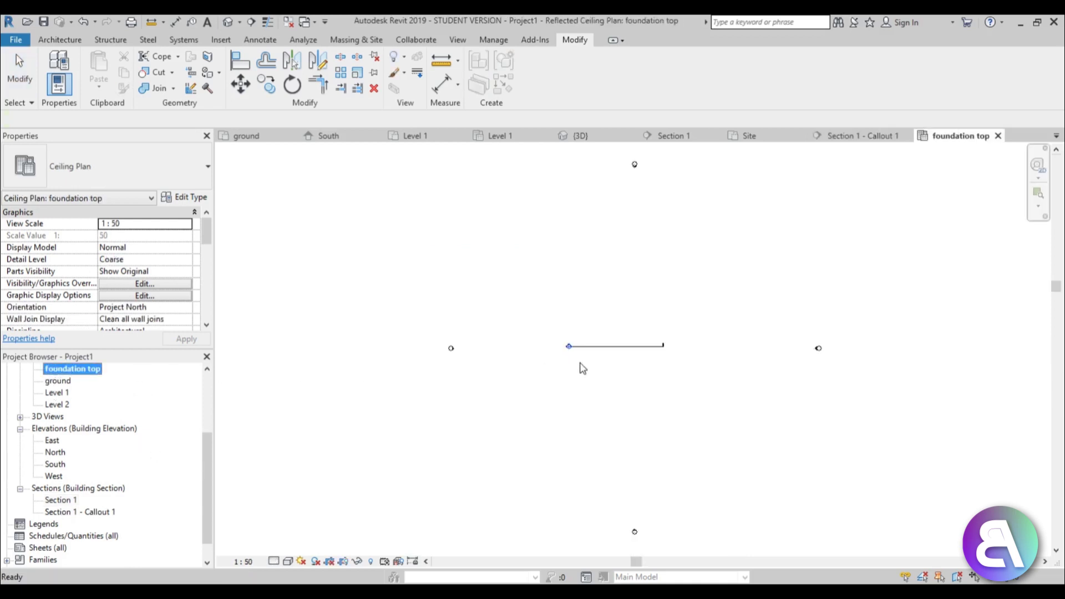
left_click(62, 380)
scroll(133, 408, "up", 2)
scroll(149, 412, "up", 1)
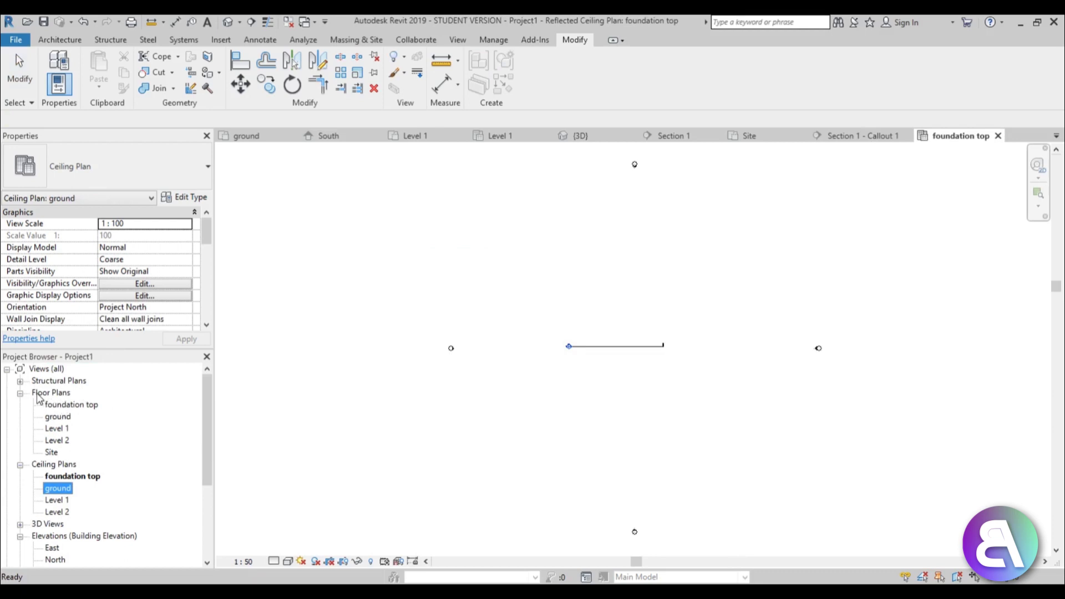
double_click(81, 408)
scroll(616, 350, "up", 3)
middle_click_drag(616, 350, 567, 365)
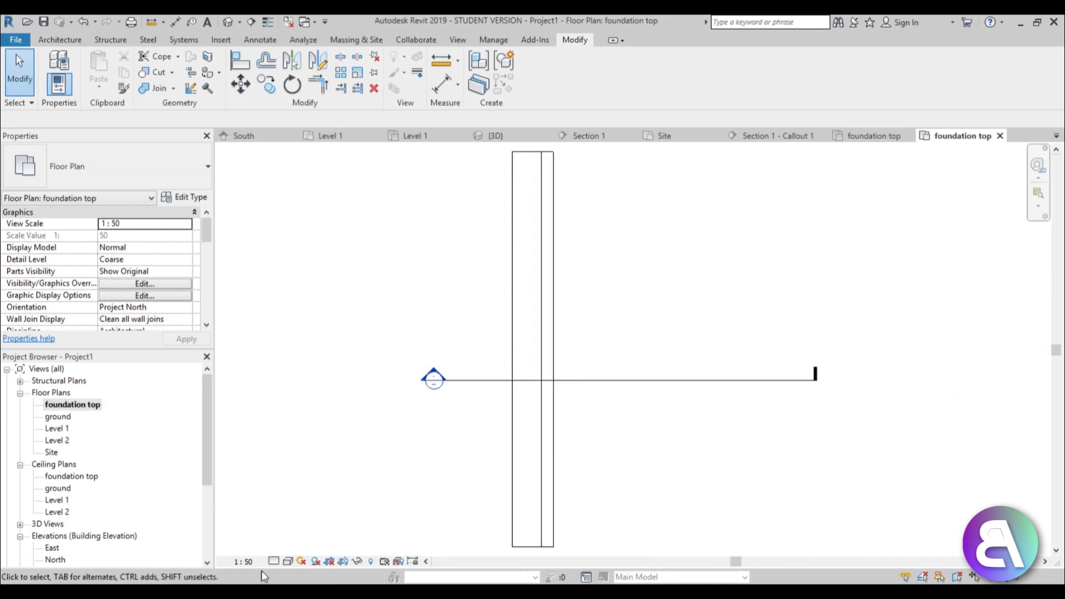
Set the foundation top floor plan's detail level to Fine.
left_click(274, 562)
left_click(291, 547)
left_click(289, 561)
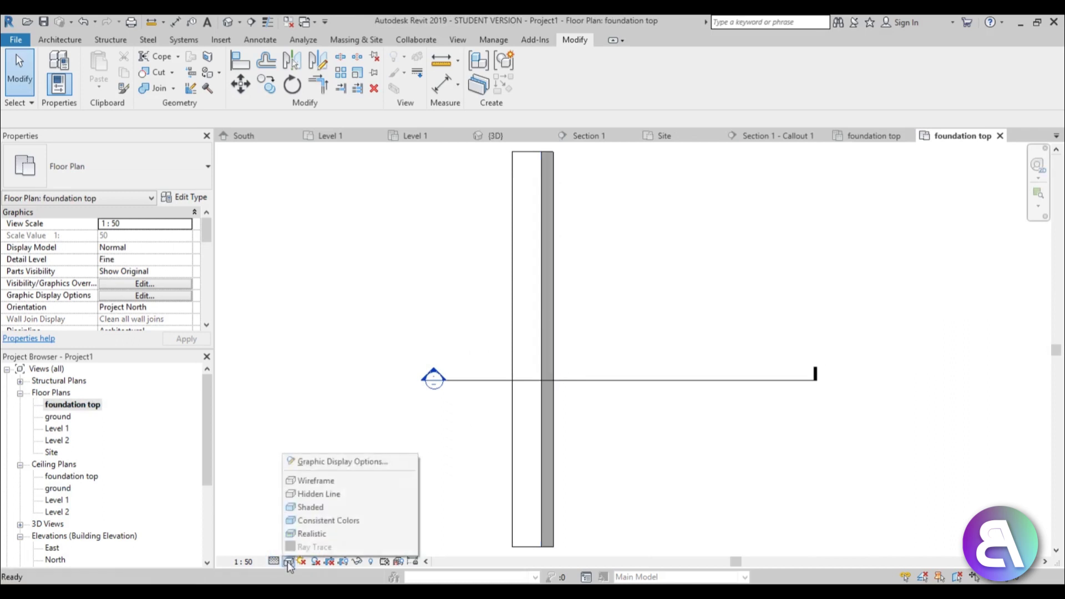
left_click(351, 435)
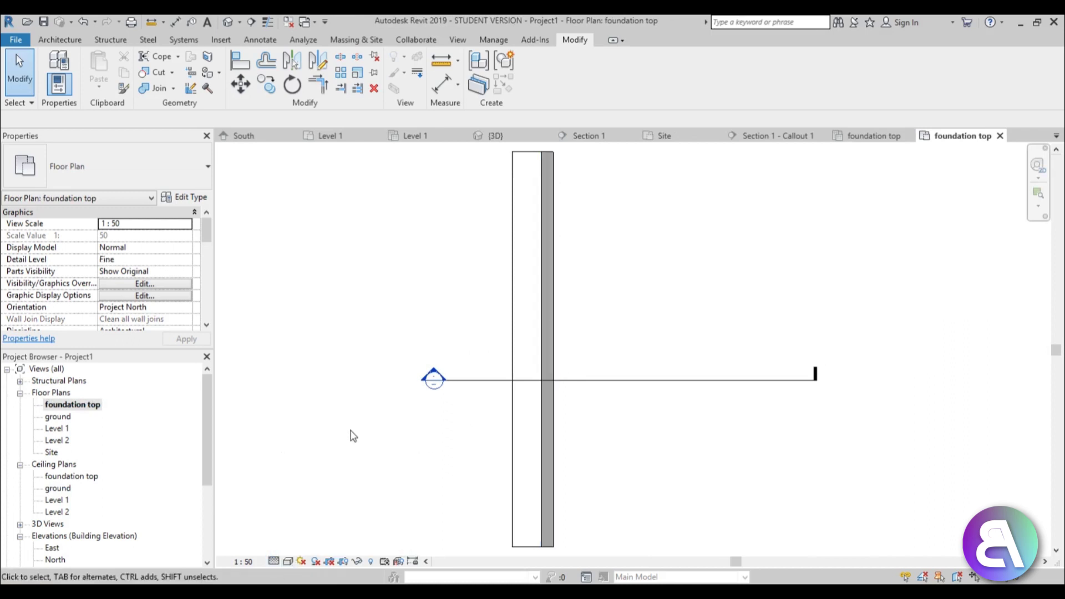
Set the foundation top plan's view range bottom and view depth to Unlimited and apply.
key("v")
key("r")
left_click(299, 249)
left_click(280, 275)
left_click(261, 320)
left_click(358, 339)
left_click(309, 338)
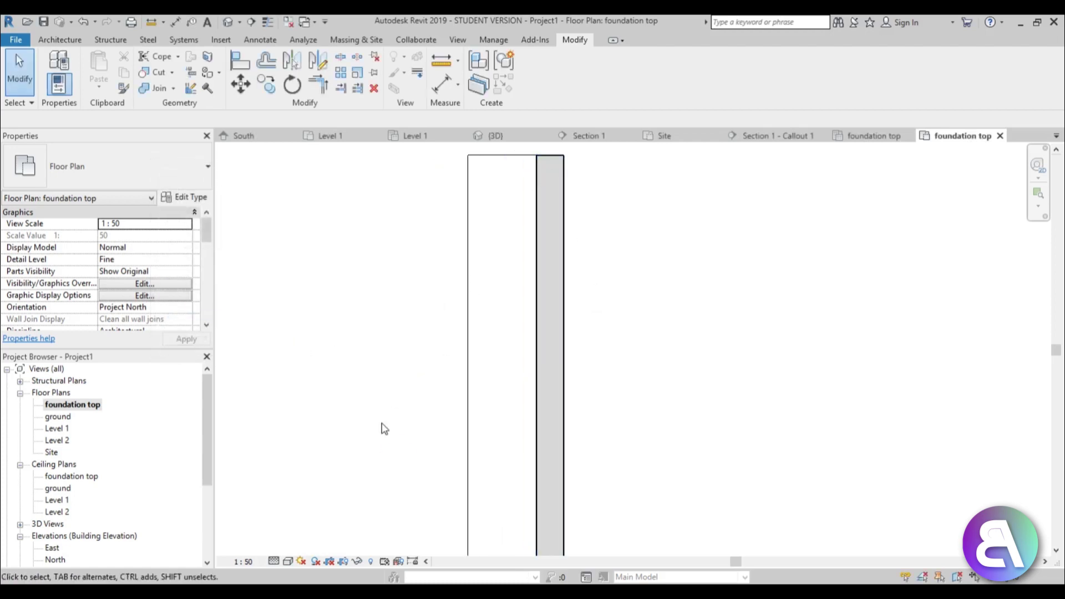
Recheck the foundation top plan's view range and look at the ground floor plan for comparison.
key("v")
key("r")
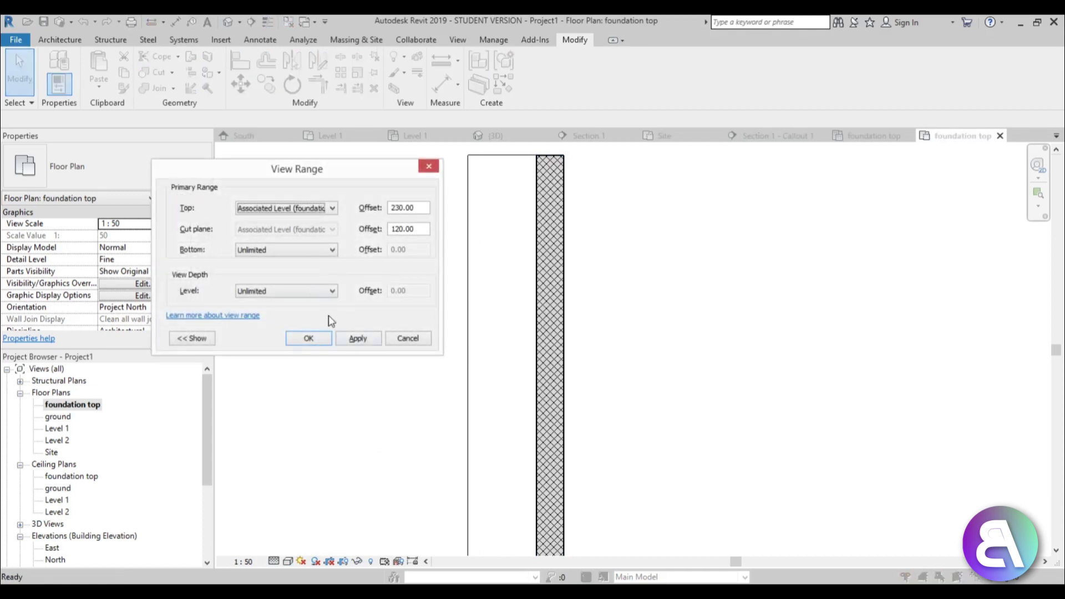
left_click(357, 338)
left_click(308, 338)
scroll(523, 214, "up", 2)
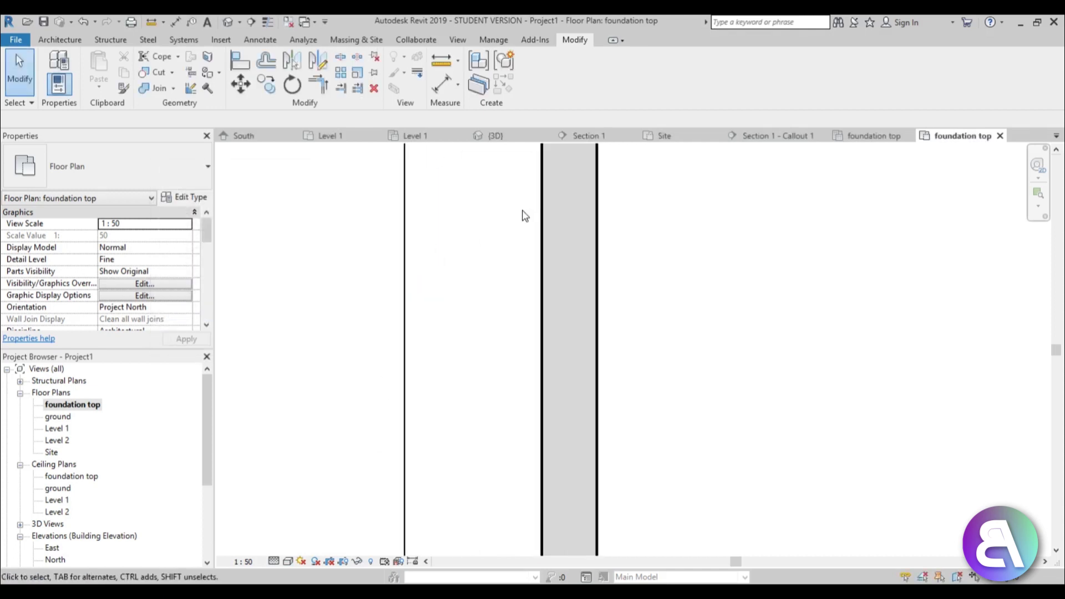
double_click(58, 417)
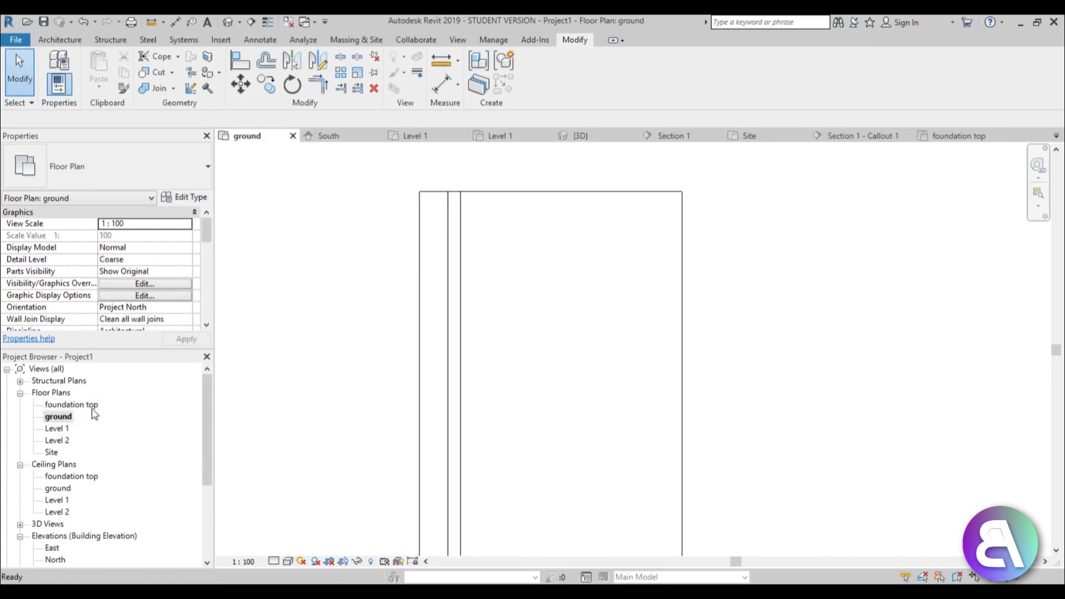
scroll(462, 291, "up", 2)
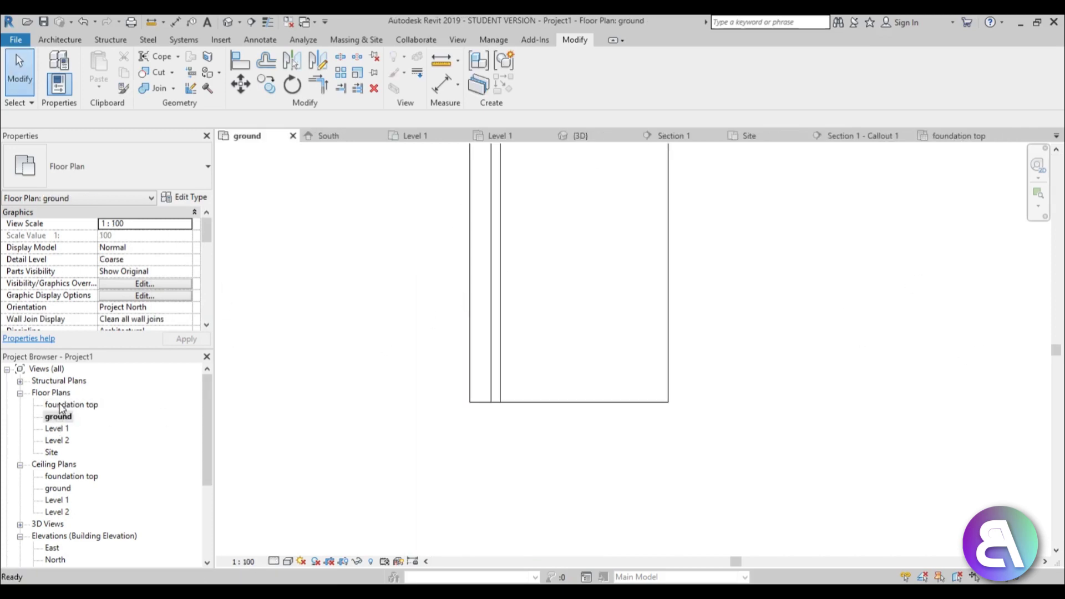
double_click(61, 406)
Set the foundation top floor plan's visual style to Wireframe to see the footing's full outline.
left_click(273, 561)
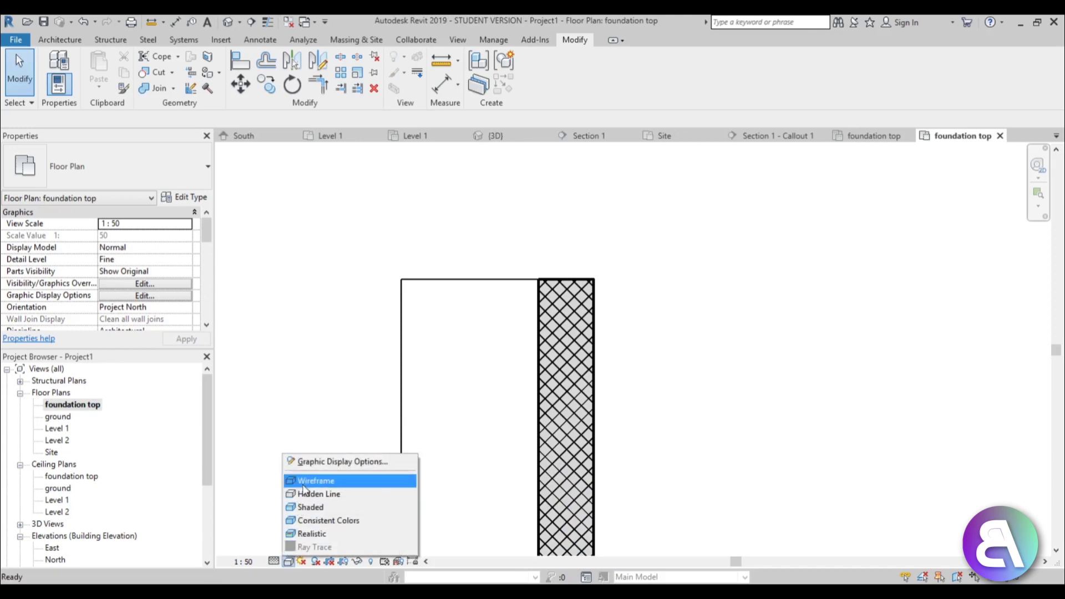
left_click(319, 480)
left_click(616, 357)
scroll(495, 222, "down", 2)
left_click(498, 209)
scroll(522, 309, "down", 1)
left_click(651, 340)
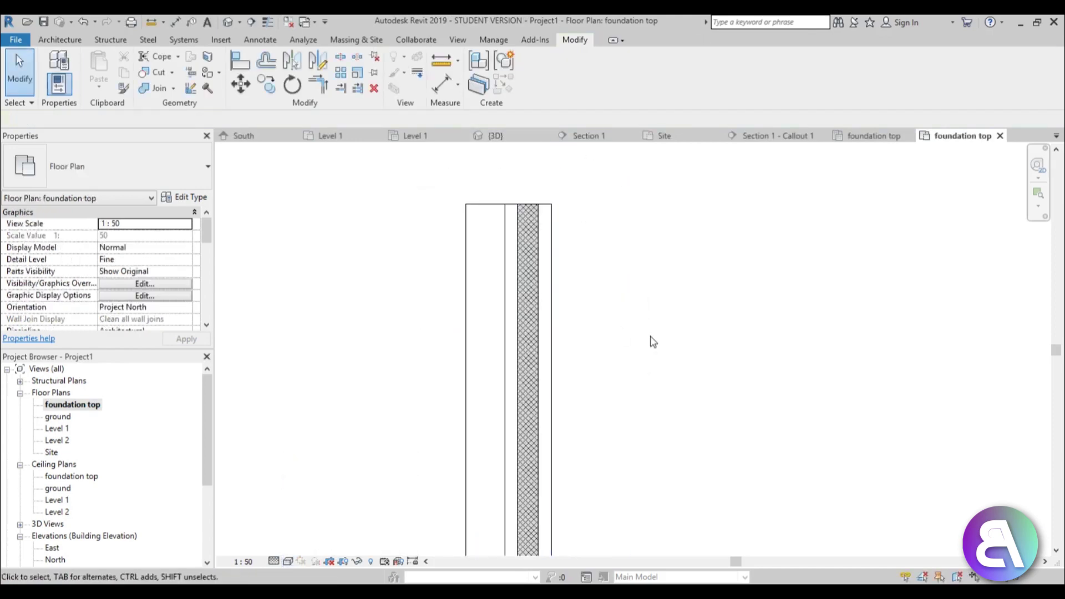
Start a floor on the foundation top level and sketch a rectangular boundary along the full outline of the footing.
left_click(60, 39)
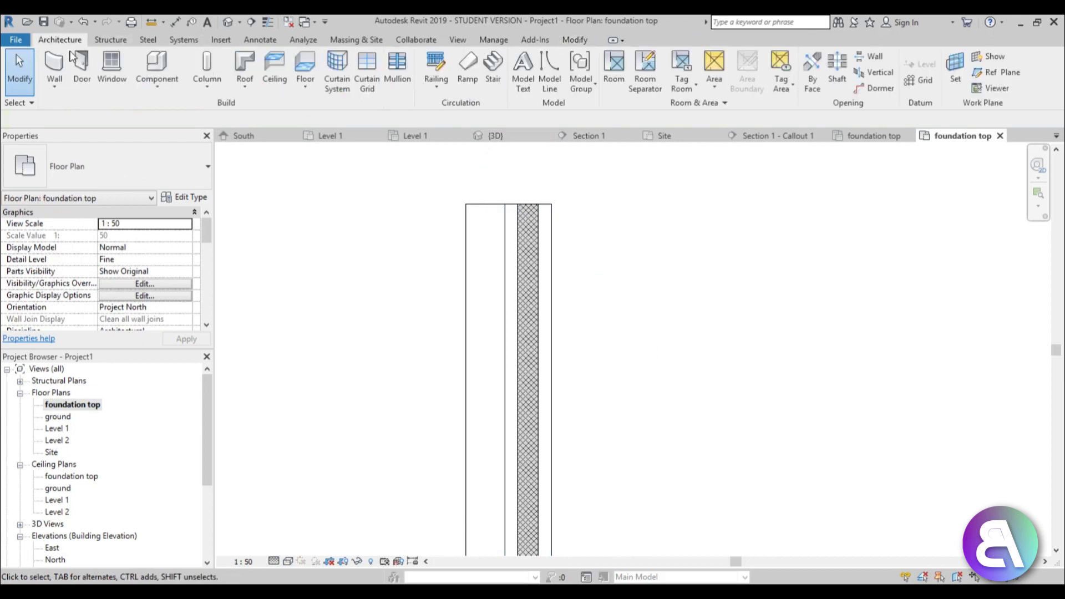
left_click(305, 71)
left_click(631, 57)
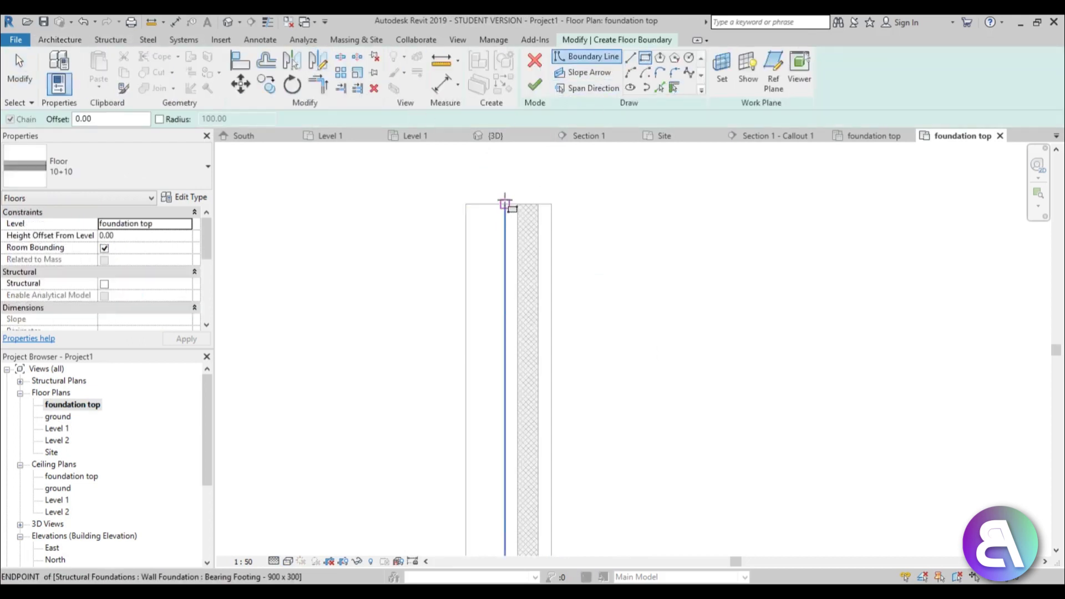
left_click(504, 204)
scroll(542, 231, "up", 2)
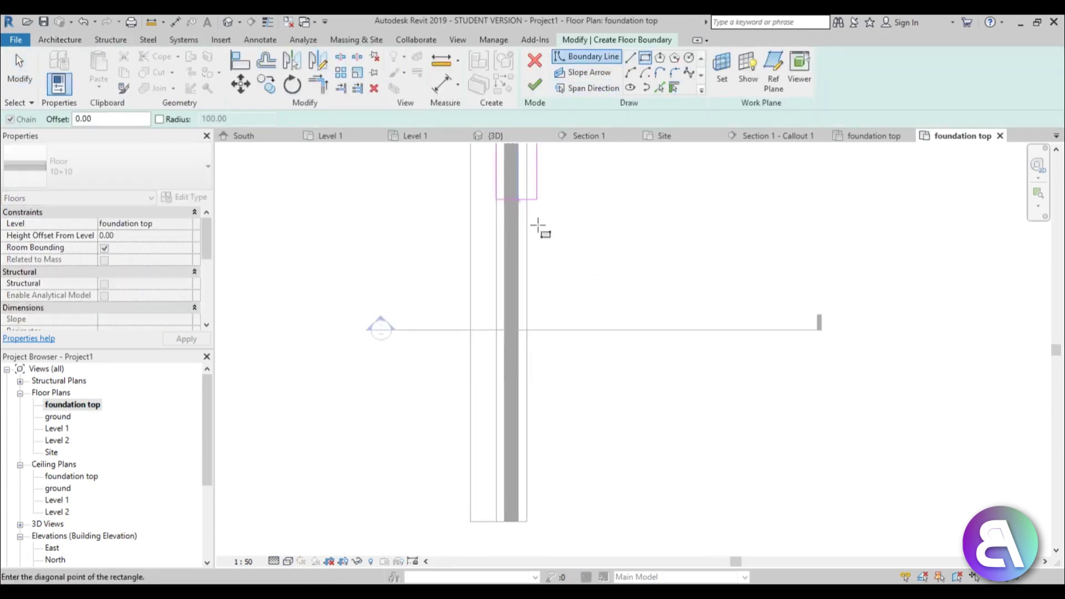
left_click(527, 522)
Duplicate the 10+10 floor type under the name gravel.
left_click(183, 197)
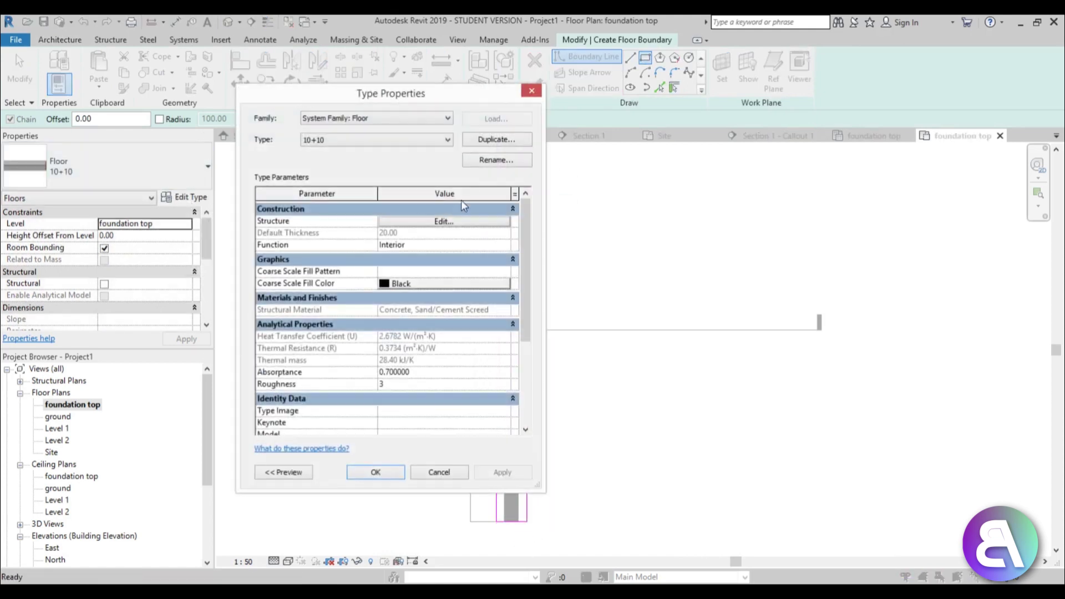
left_click(490, 143)
type("gravel")
key("Return")
In the gravel floor type's structure, move the Gravel layer into the core, delete the concrete layer and accept the type.
left_click(488, 223)
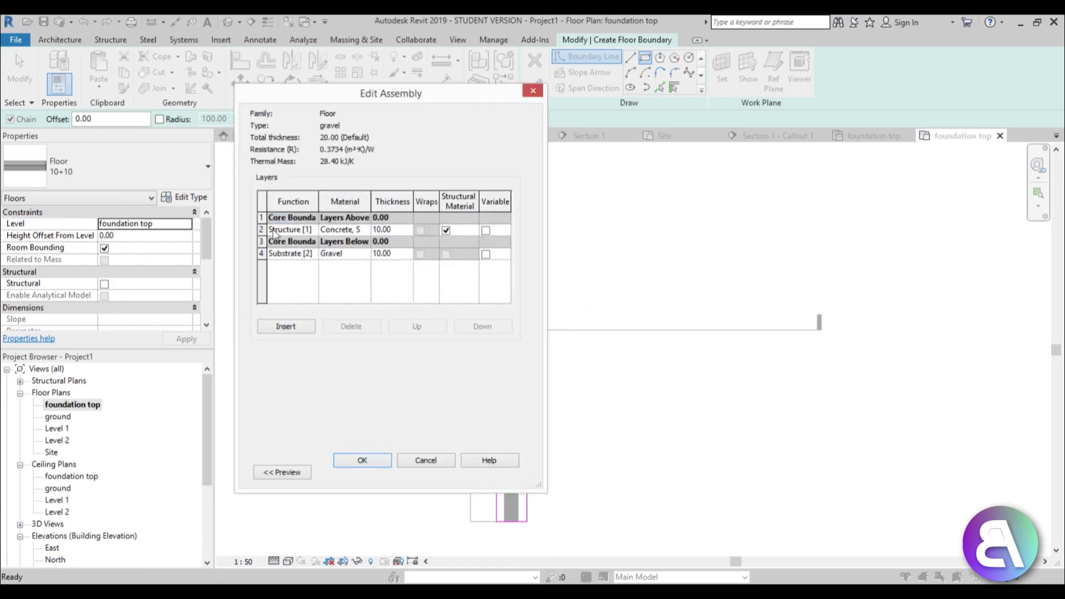
left_click(271, 230)
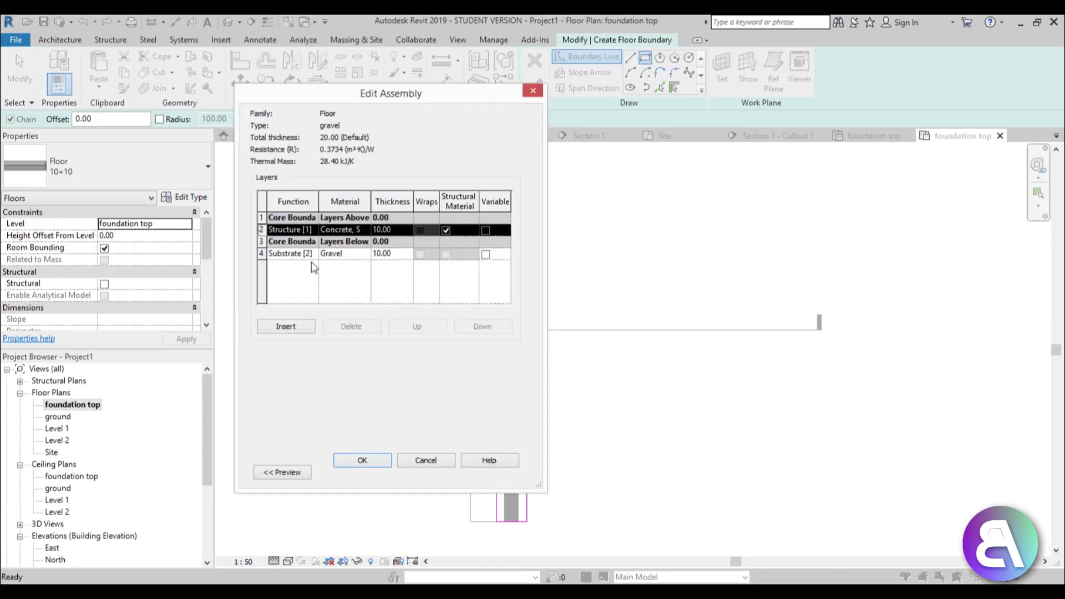
left_click(262, 253)
left_click(422, 326)
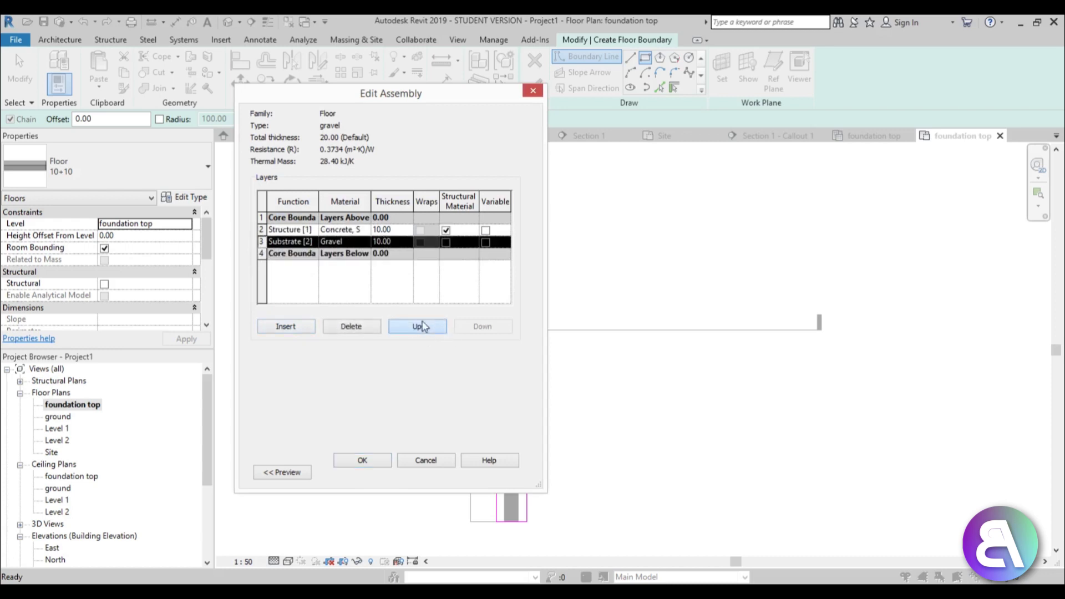
left_click(261, 230)
left_click(494, 327)
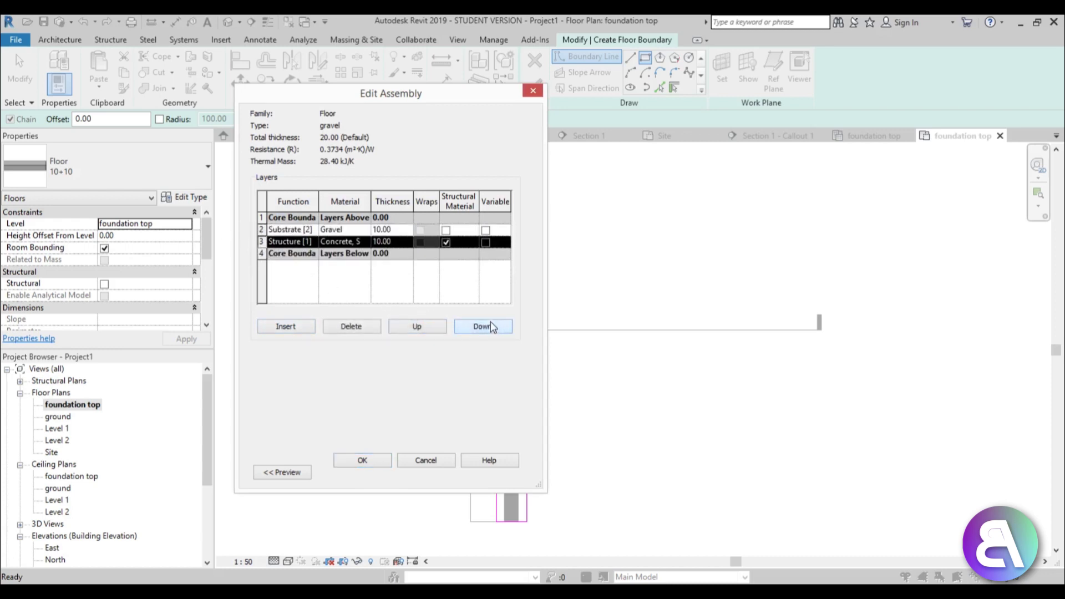
left_click(350, 327)
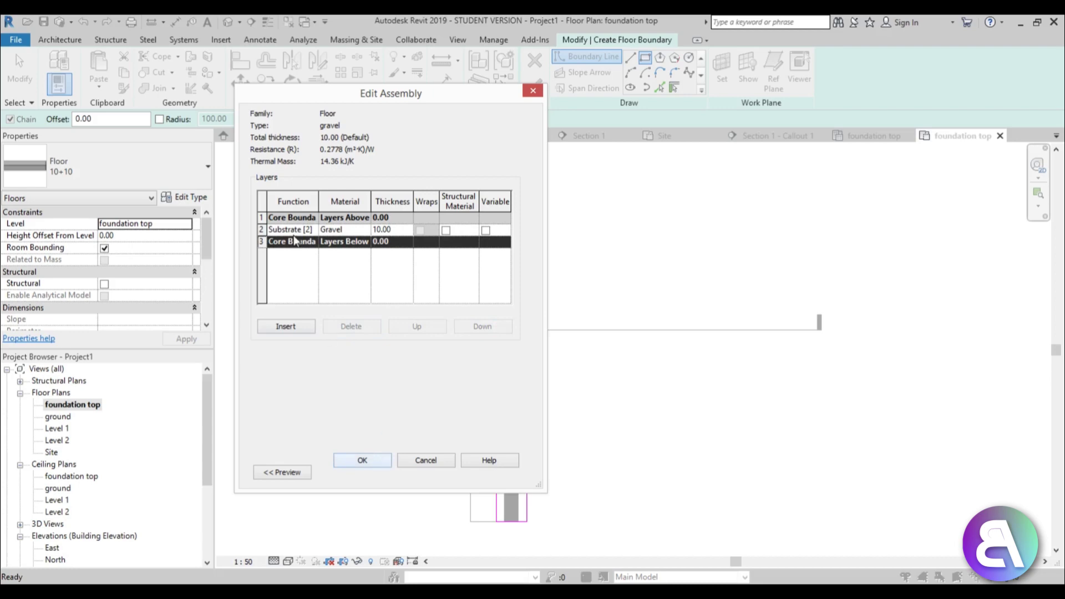
left_click(363, 461)
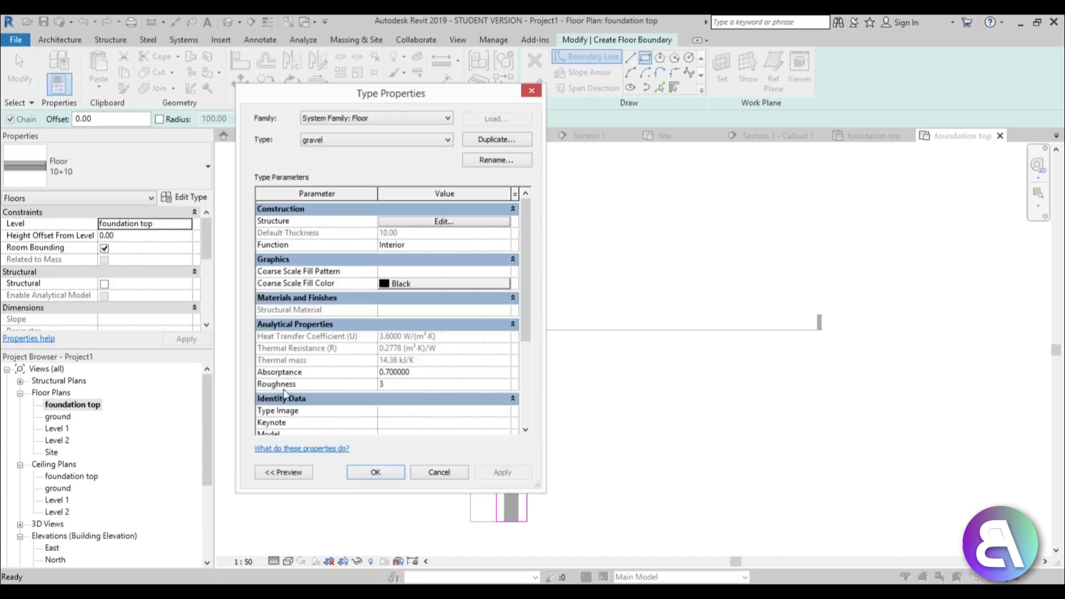
left_click(392, 473)
Set the floor's height offset from the foundation top level to -30 and finish the floor sketch.
left_click(132, 235)
type("-30")
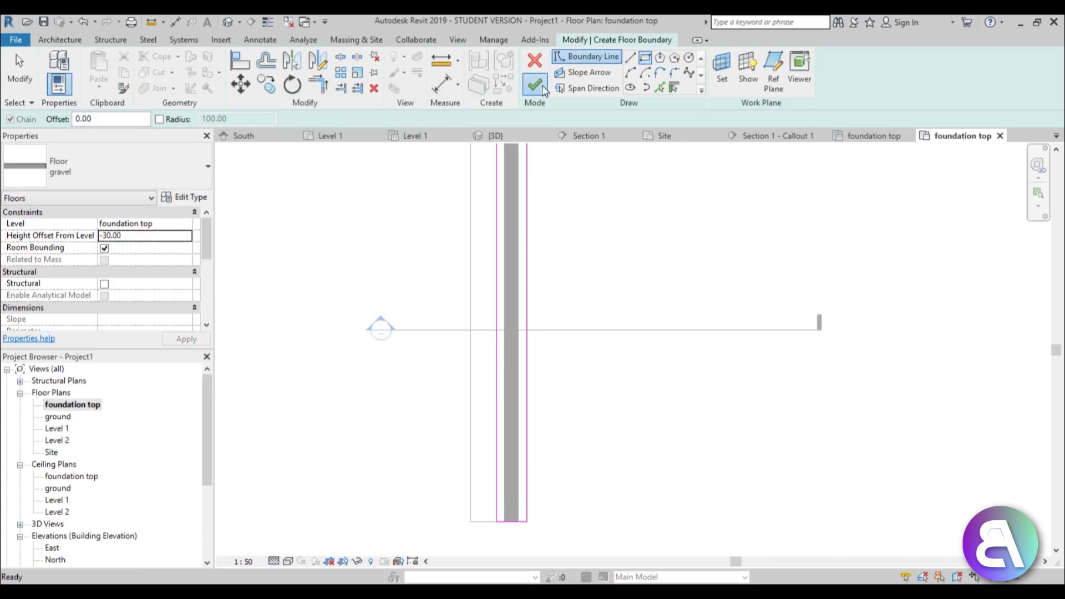
left_click(534, 85)
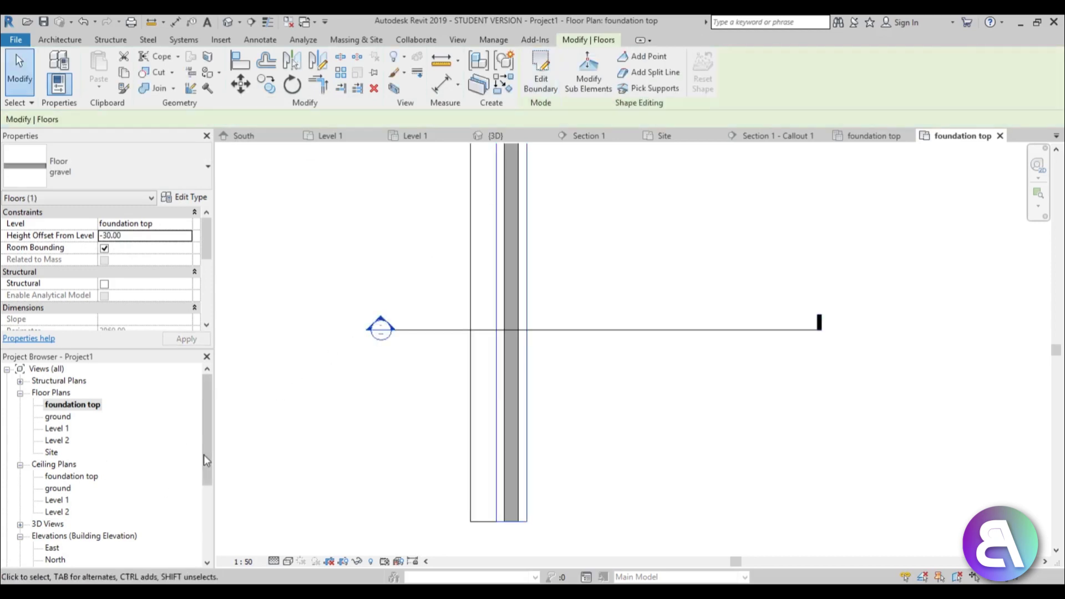
Open the Section 1 - Callout 1 view and join the wall footing with the gravel floor beneath it.
left_click_drag(204, 457, 205, 537)
double_click(78, 488)
scroll(558, 451, "up", 3)
scroll(559, 450, "up", 1)
left_click(573, 467)
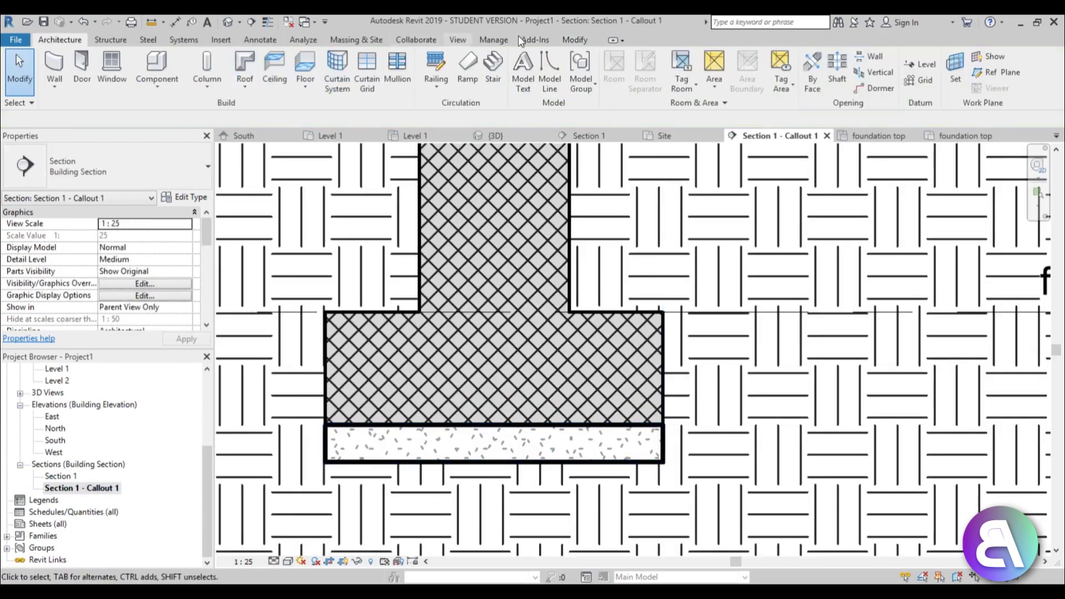
left_click(576, 40)
left_click(165, 88)
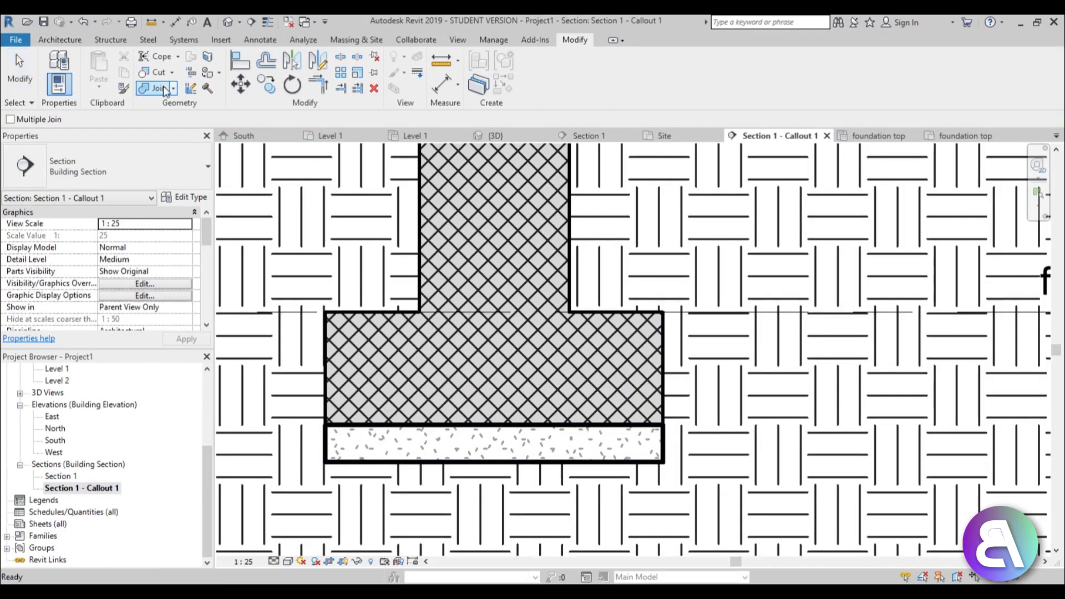
left_click(331, 388)
left_click(327, 448)
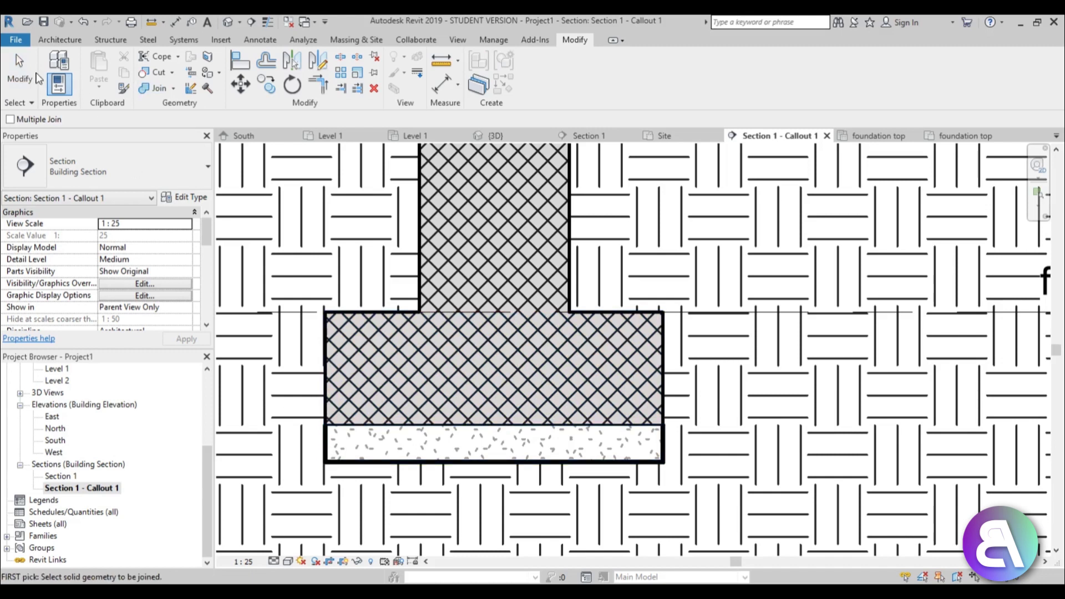
key("Escape")
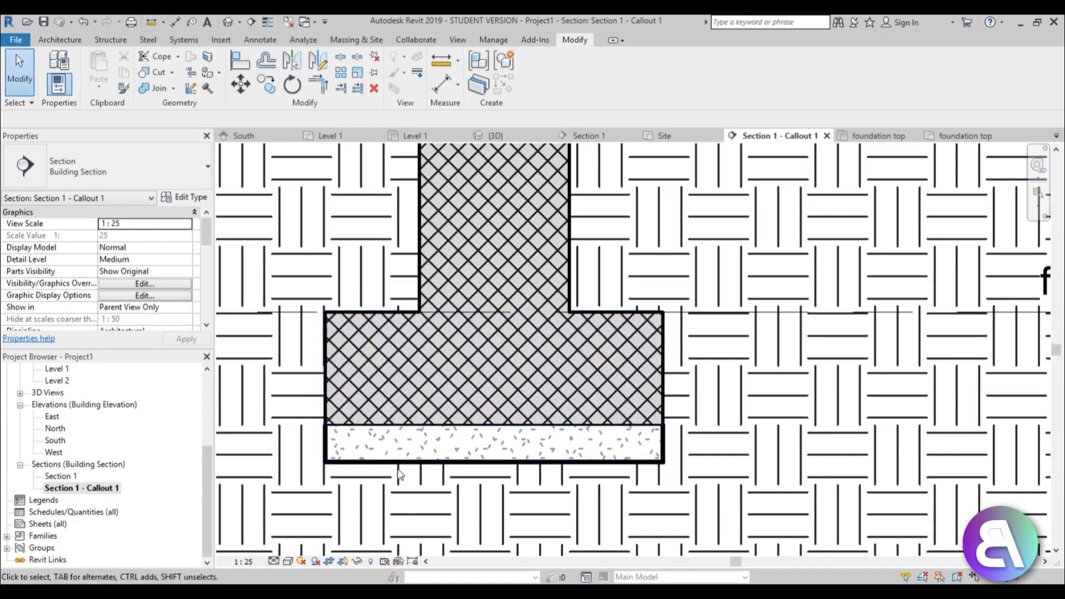
Start a filled region and sketch a rectangle from the Level 1 slab's underside at the foundation wall's inner face down to foundation top.
scroll(666, 423, "down", 2)
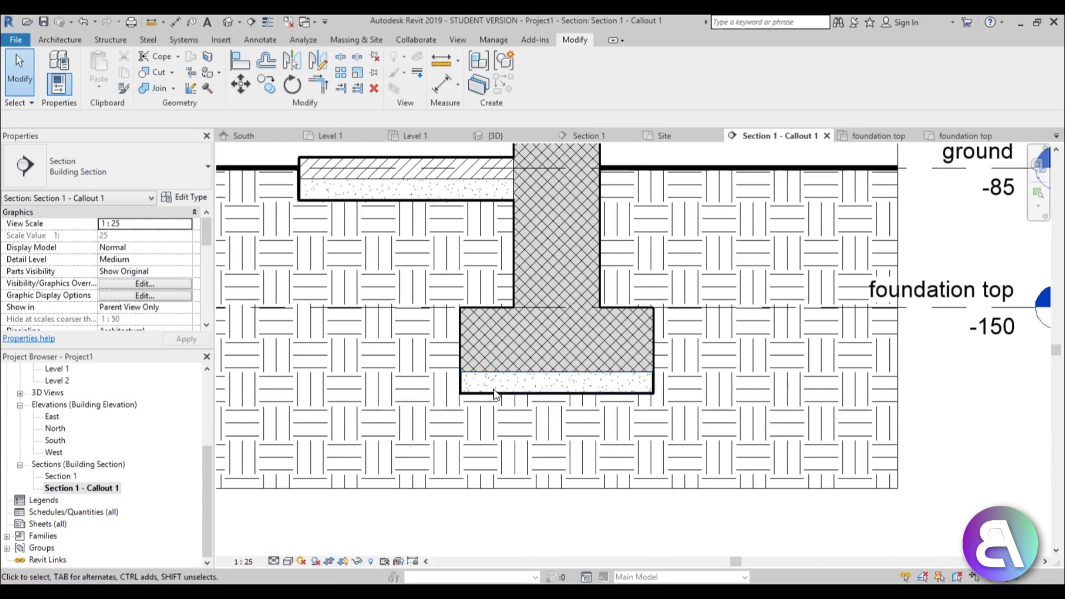
scroll(631, 376, "down", 1)
middle_click_drag(630, 376, 582, 507)
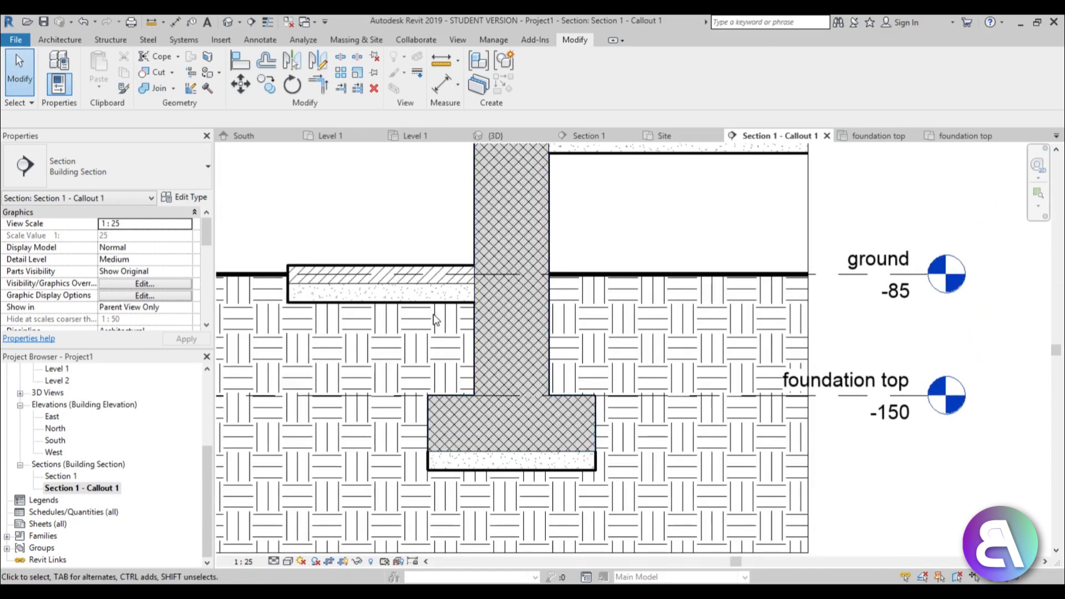
scroll(484, 369, "down", 1)
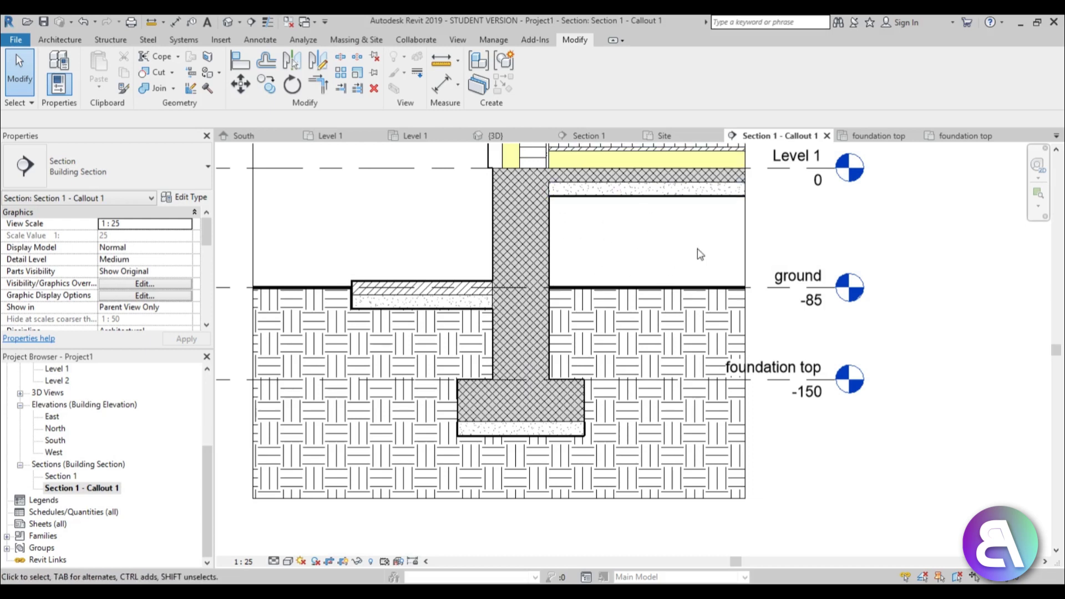
middle_click_drag(571, 268, 558, 294)
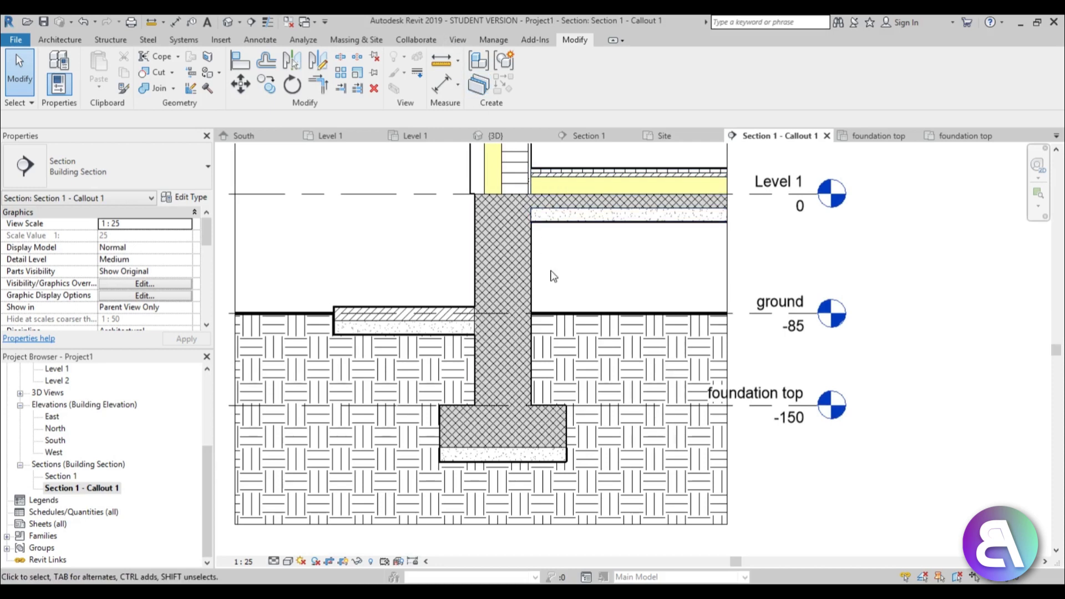
left_click(259, 40)
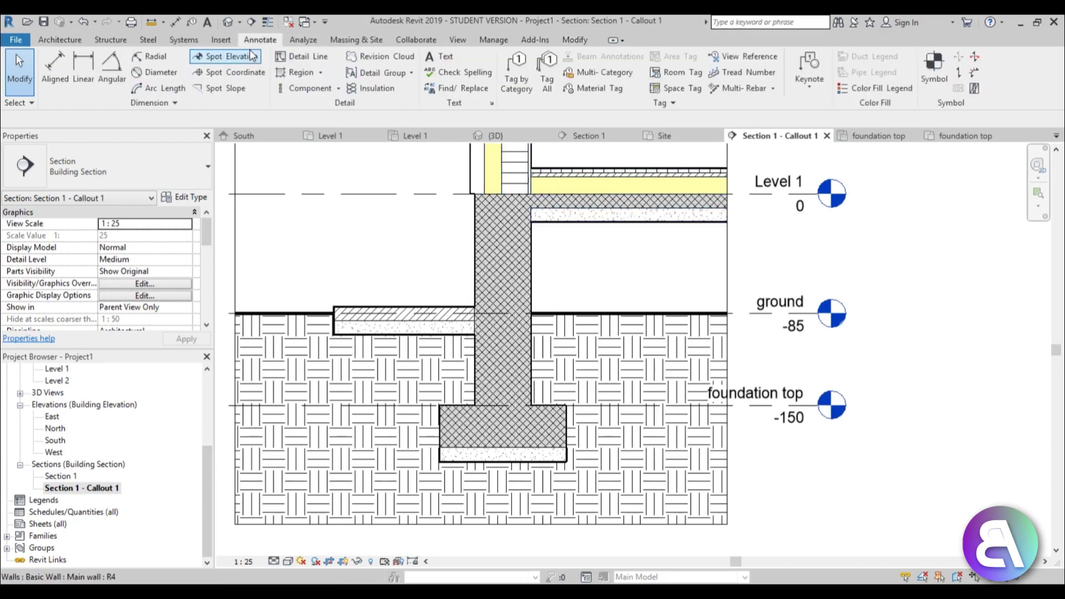
left_click(302, 78)
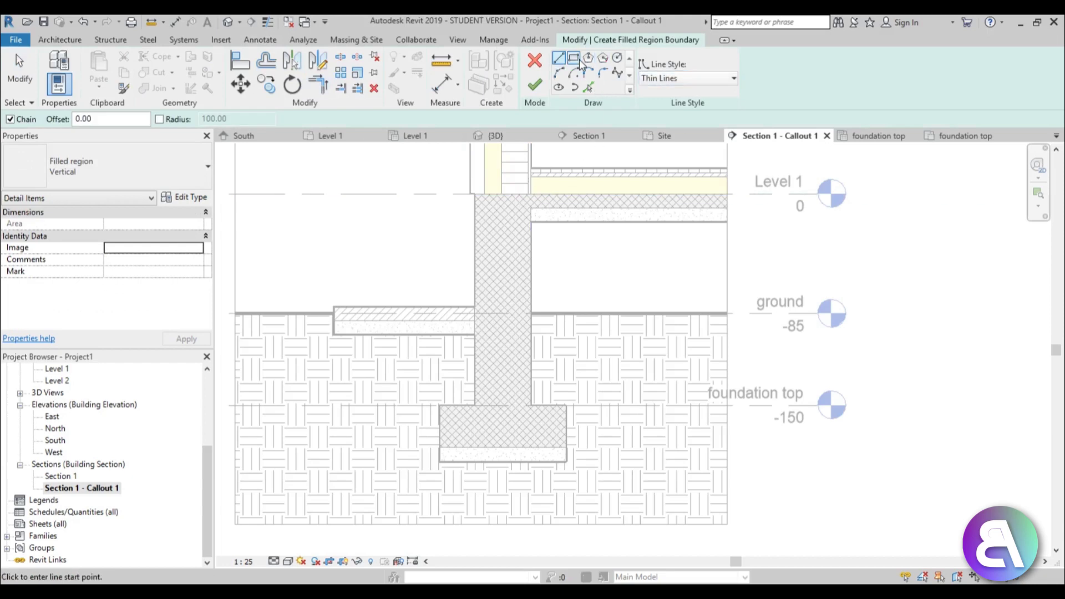
left_click(576, 60)
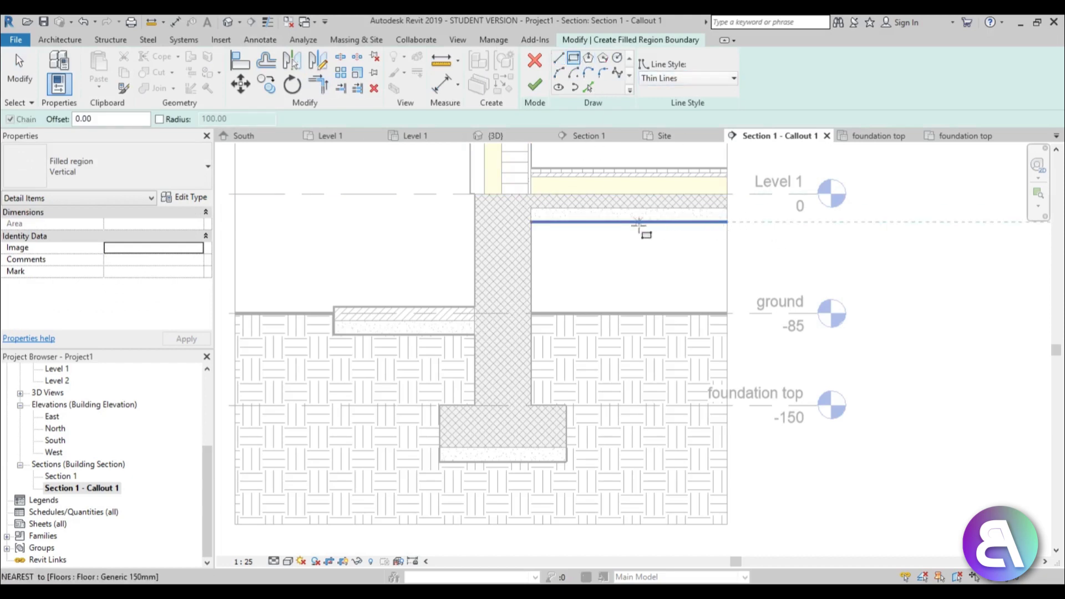
left_click(531, 222)
left_click(938, 394)
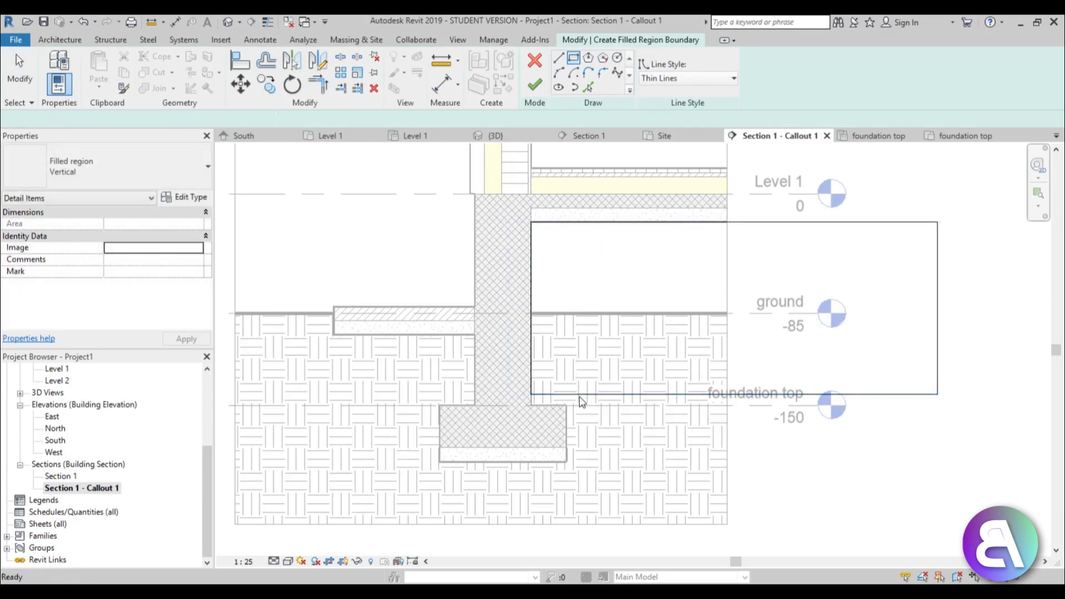
key("Escape")
middle_click_drag(575, 423, 423, 411)
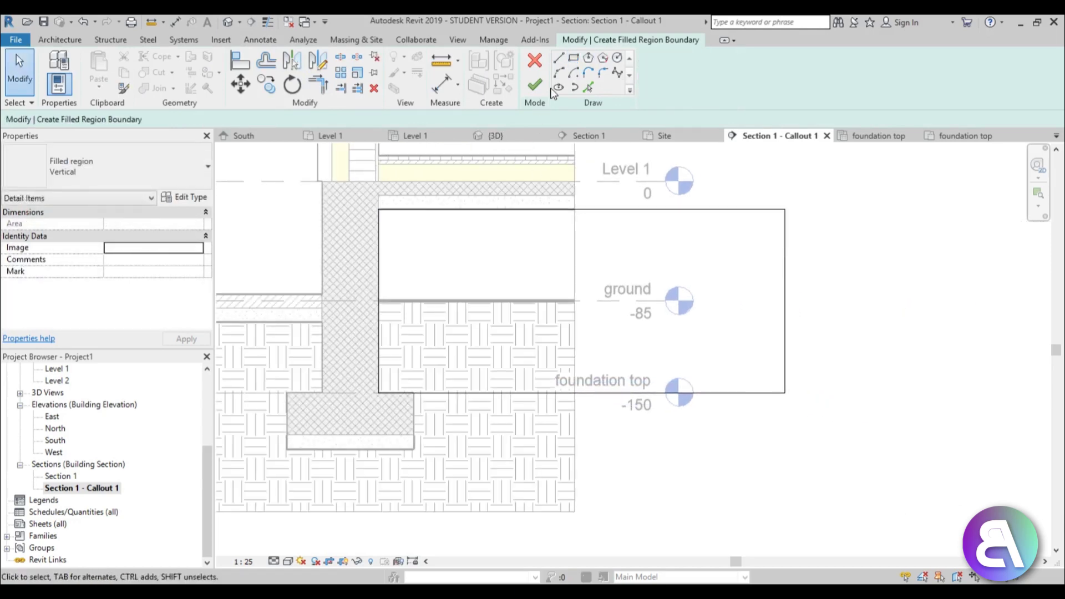
Draw boundary lines from the footing's inner top corner up to ground level and along it to the rectangle's far edge.
left_click(559, 58)
left_click(414, 393)
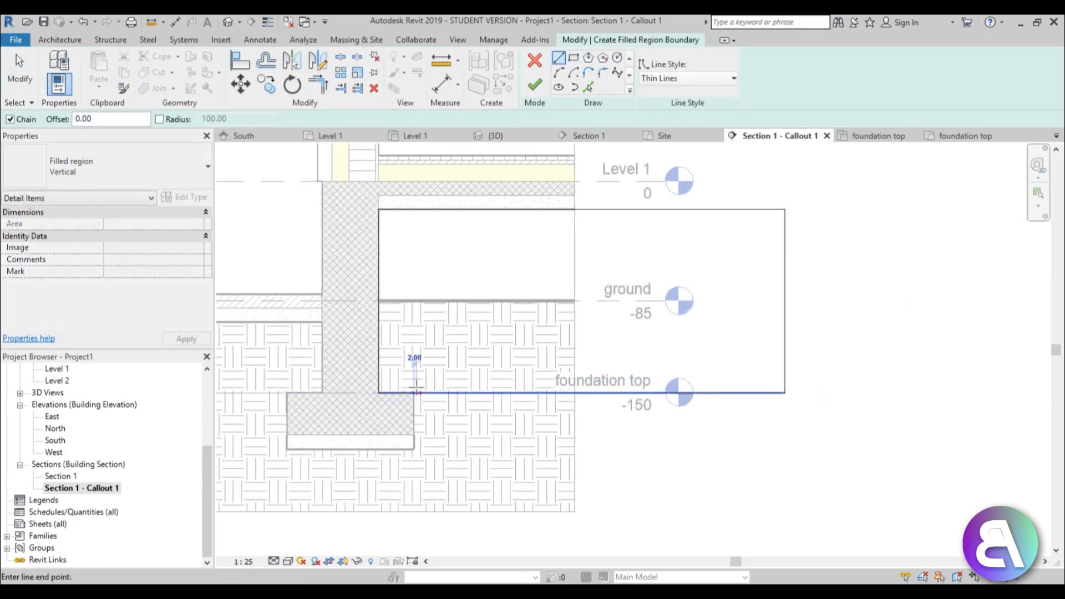
left_click(414, 300)
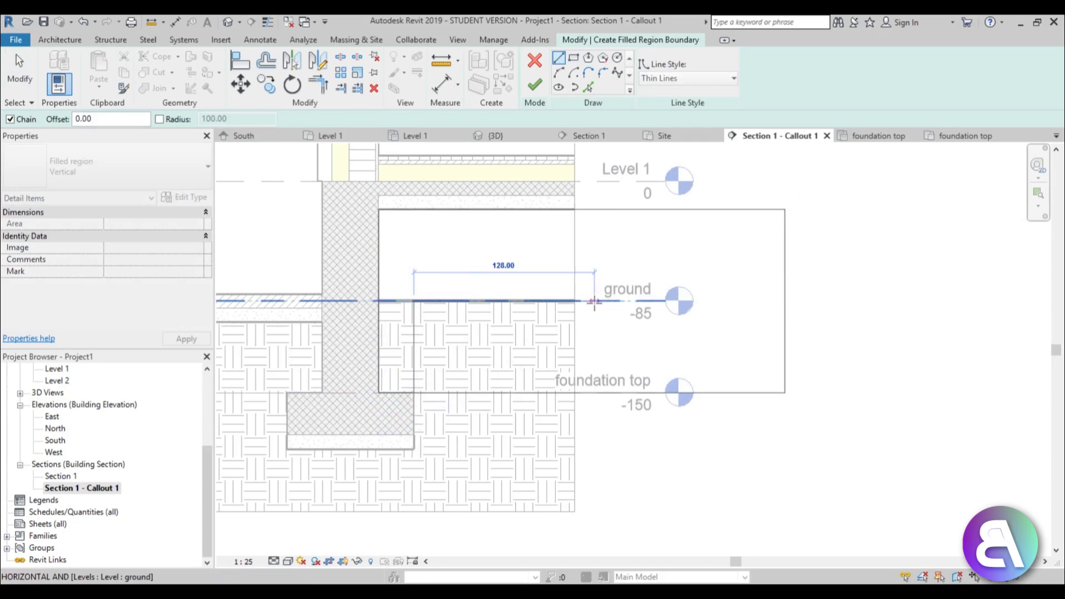
left_click(785, 300)
key("Escape")
key("Escape")
Trim the region boundary at the footing corner and at the far end of the ground line to form an L-shaped outline.
key("t")
key("r")
left_click(407, 393)
left_click(414, 383)
left_click(778, 302)
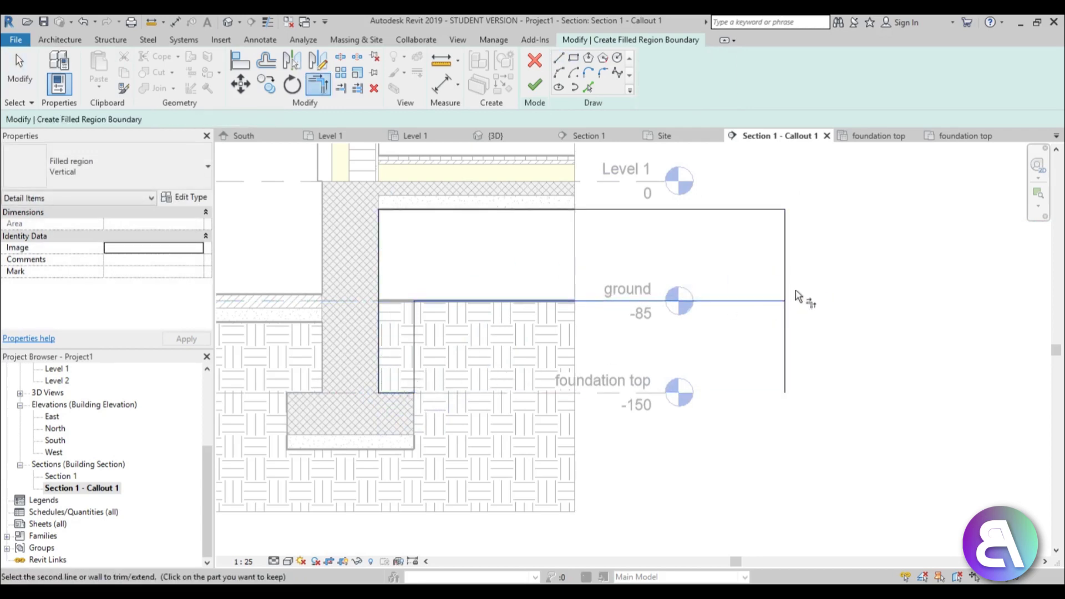
left_click(790, 287)
key("Escape")
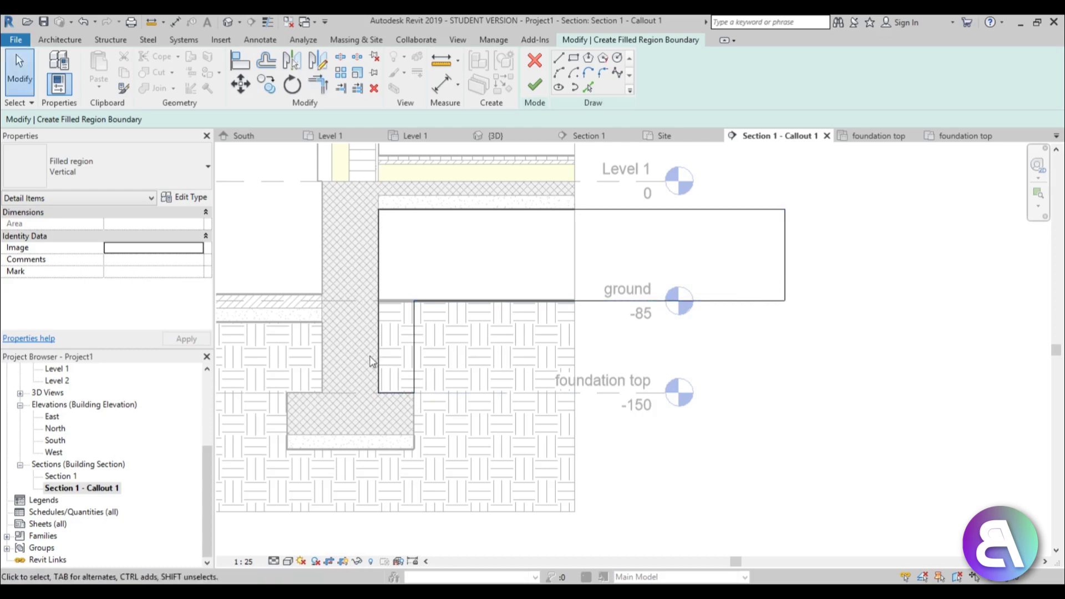
Add a second boundary rectangle beside the wall's outer face, from the exterior paving's underside to the footing's outer top corner.
scroll(373, 361, "up", 1)
scroll(364, 314, "up", 1)
left_click(574, 57)
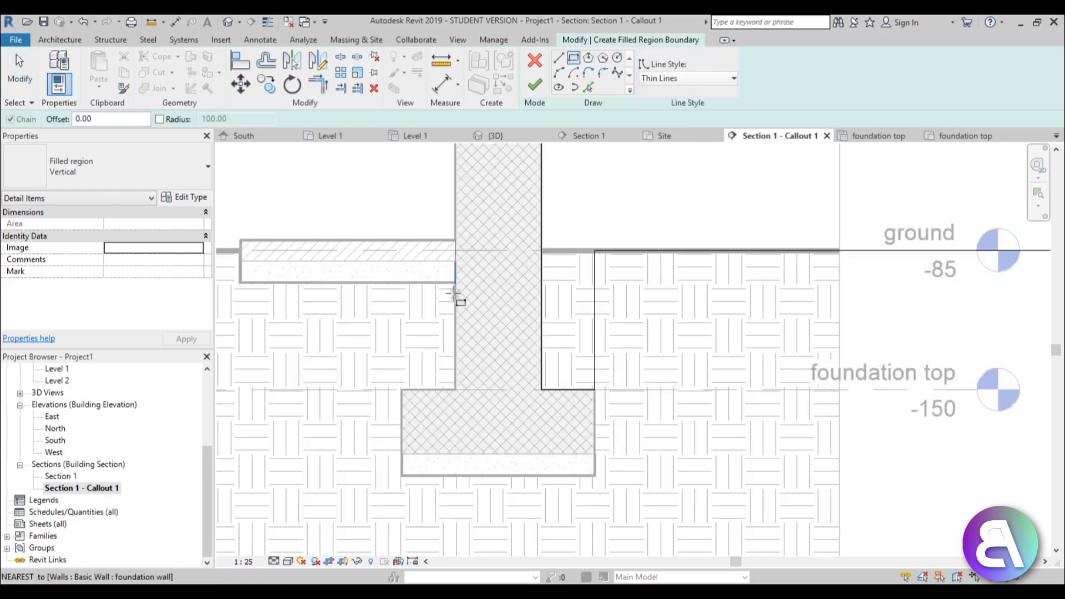
left_click(456, 283)
left_click(402, 390)
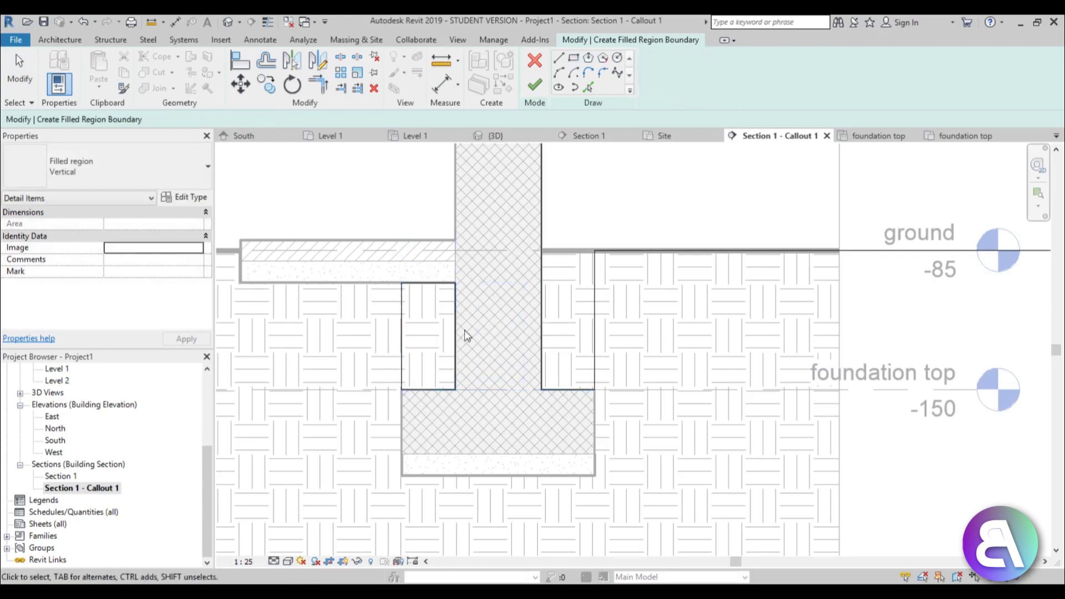
key("Escape")
scroll(446, 337, "down", 1)
Keep Vertical as the filled region type and finish the region.
left_click(116, 176)
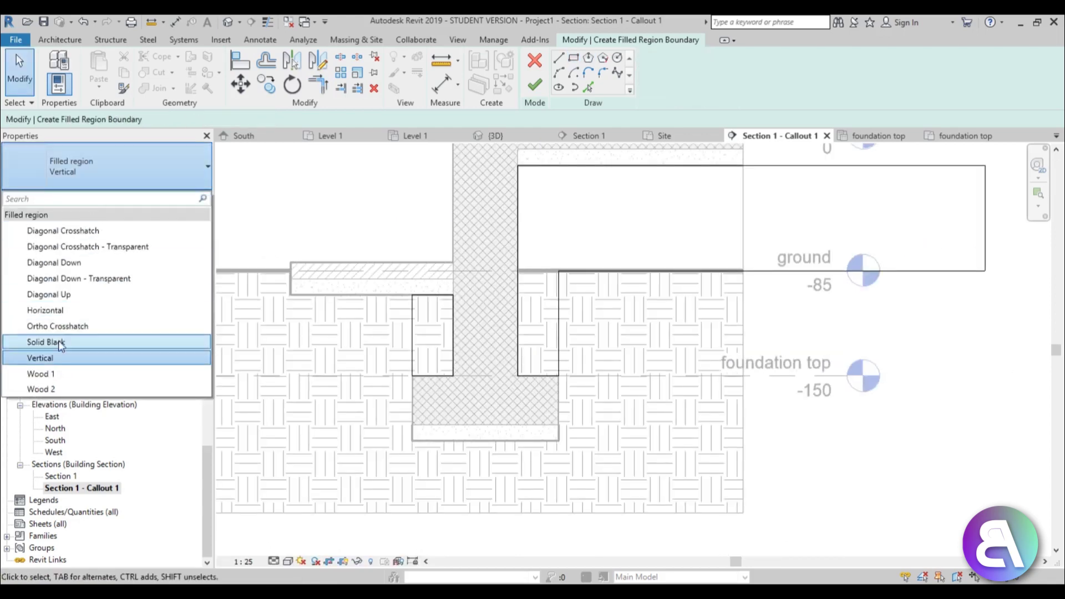
left_click(51, 357)
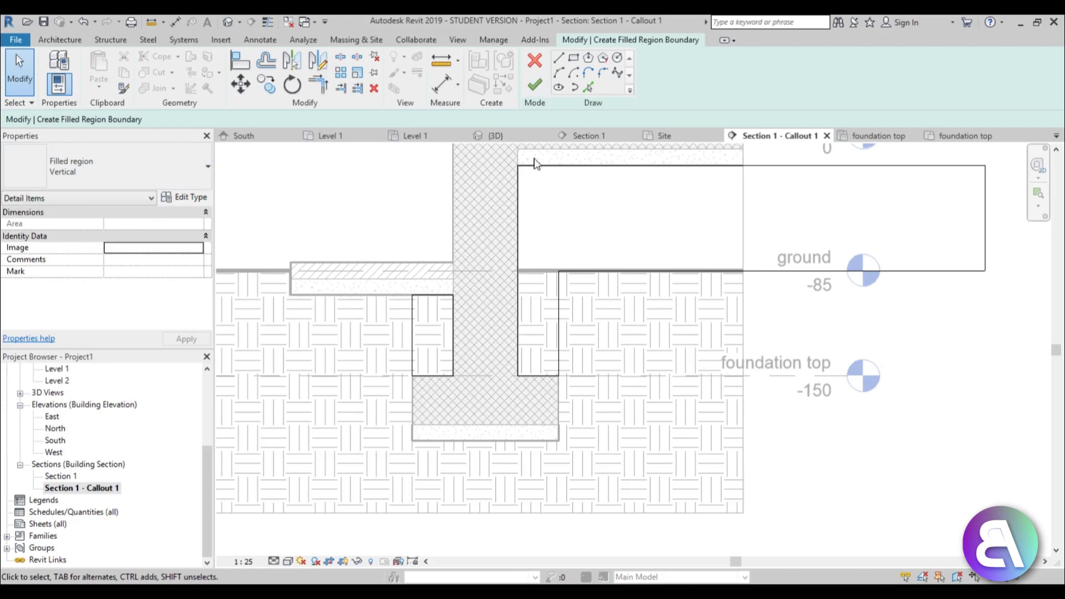
left_click(535, 84)
left_click(798, 509)
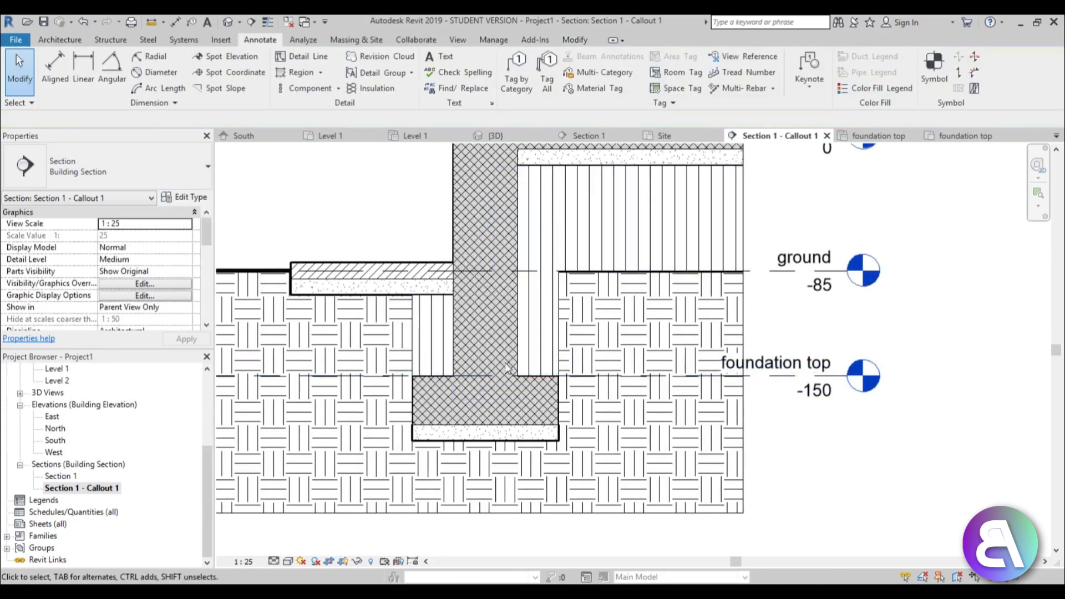
scroll(542, 431, "down", 2)
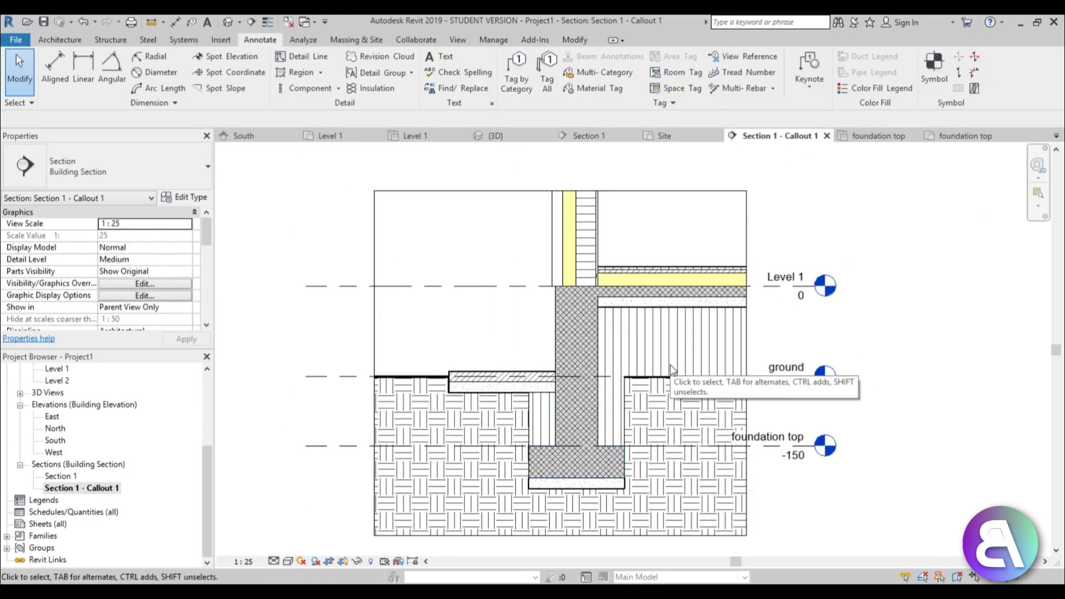
scroll(658, 444, "up", 3)
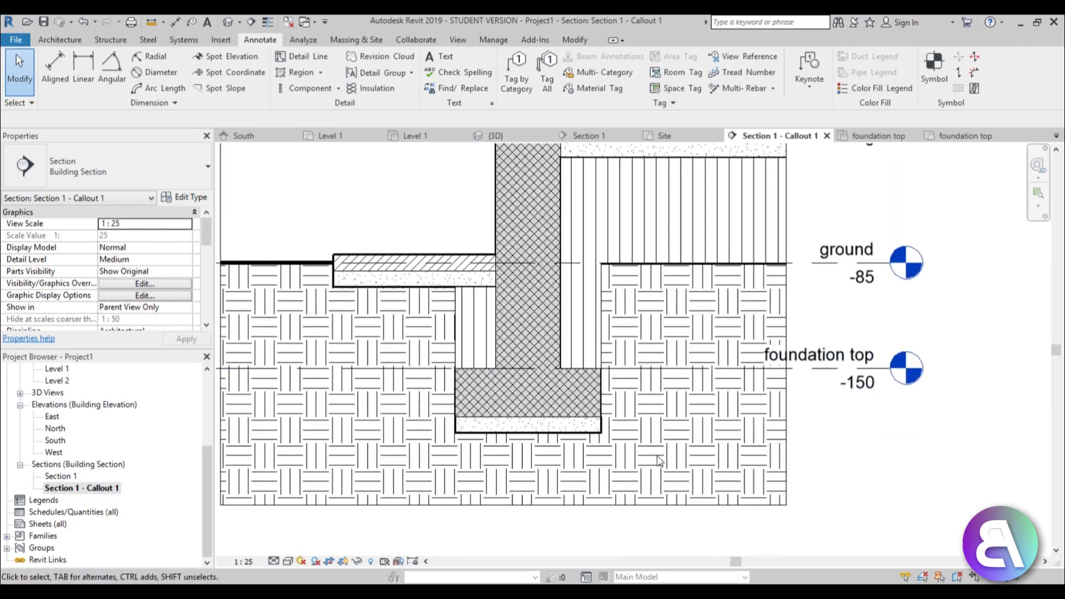
left_click(601, 287)
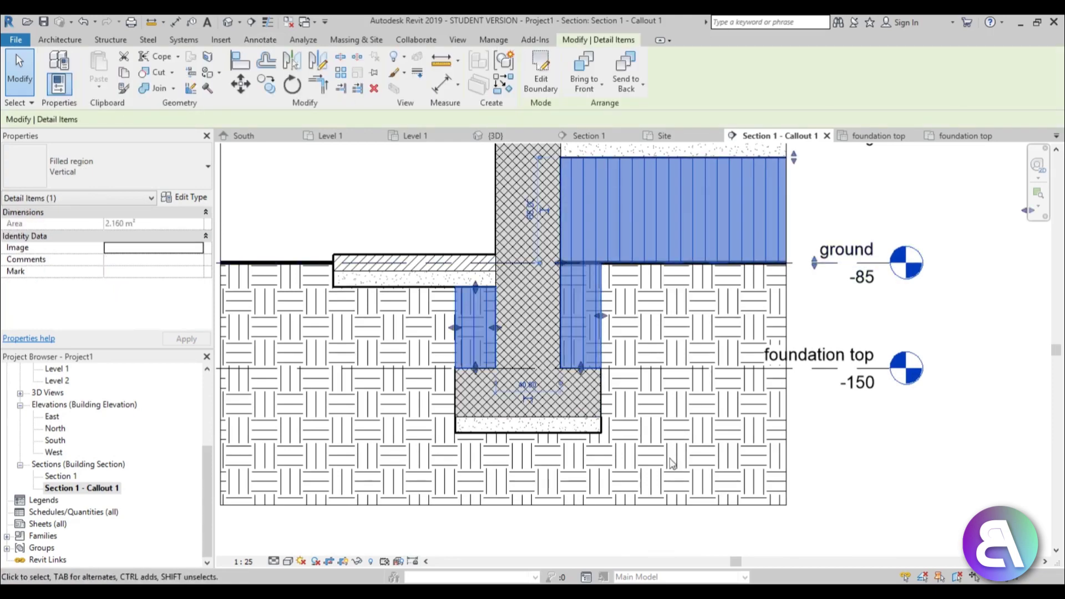
scroll(623, 417, "down", 3)
key("Escape")
scroll(516, 342, "up", 6)
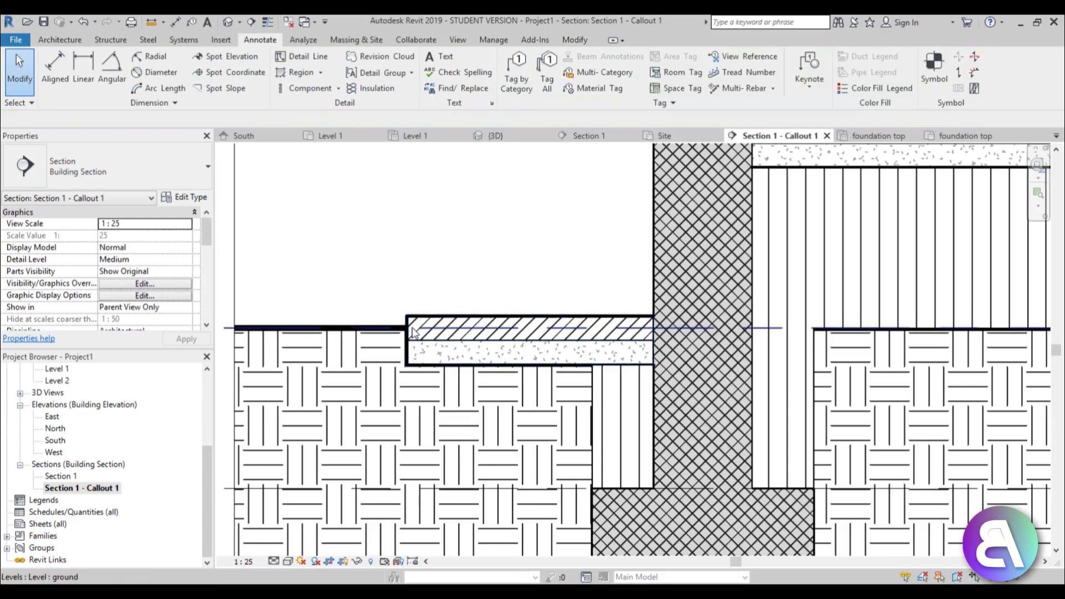
scroll(414, 333, "up", 3)
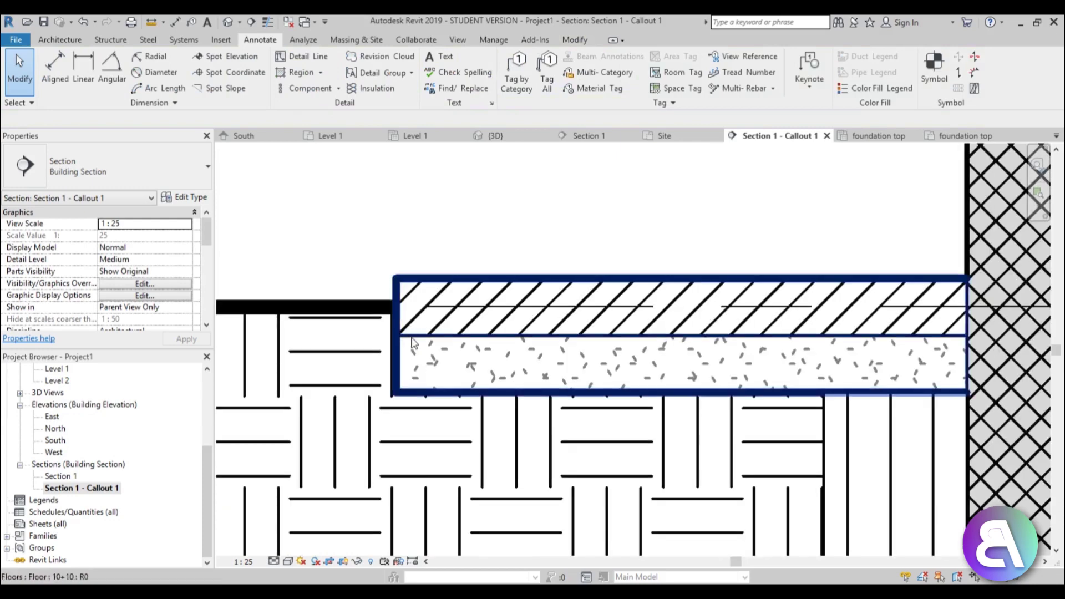
left_click(413, 343)
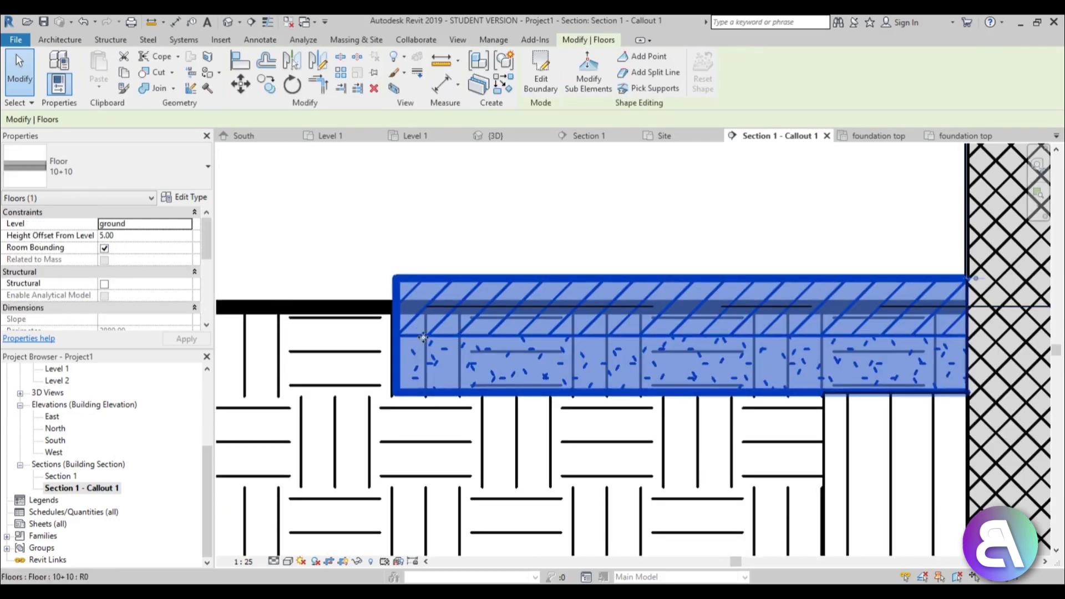
left_click(435, 257)
left_click(445, 274)
key("Escape")
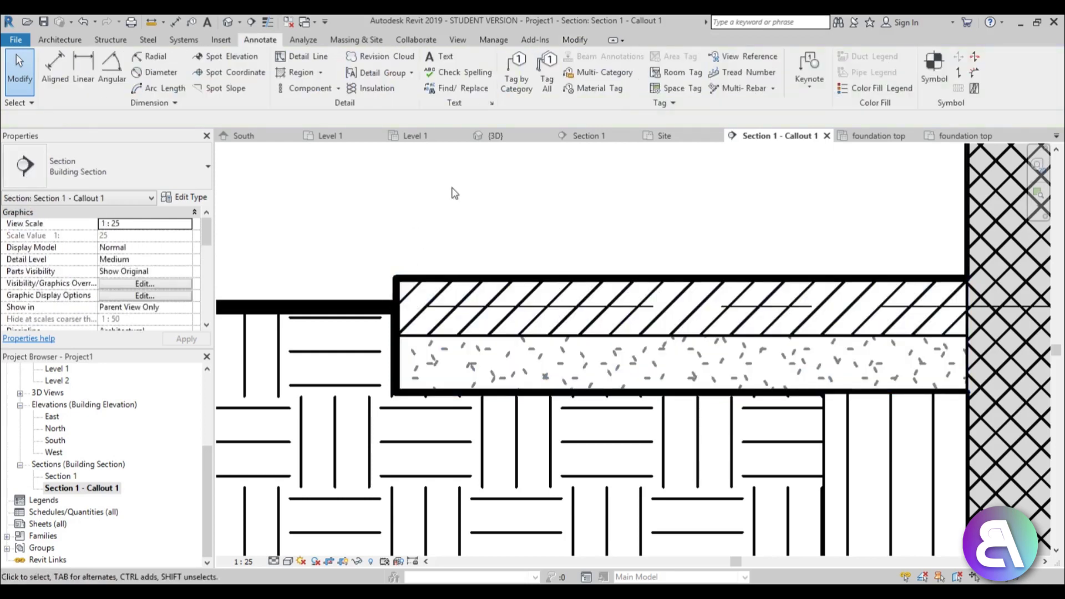
Extend the exterior paving's upper layer down its outer edge with a Cut Profile rectangle about 10.6 wide and 10 deep, leaving its upper side open.
left_click(458, 40)
left_click(290, 82)
left_click(434, 280)
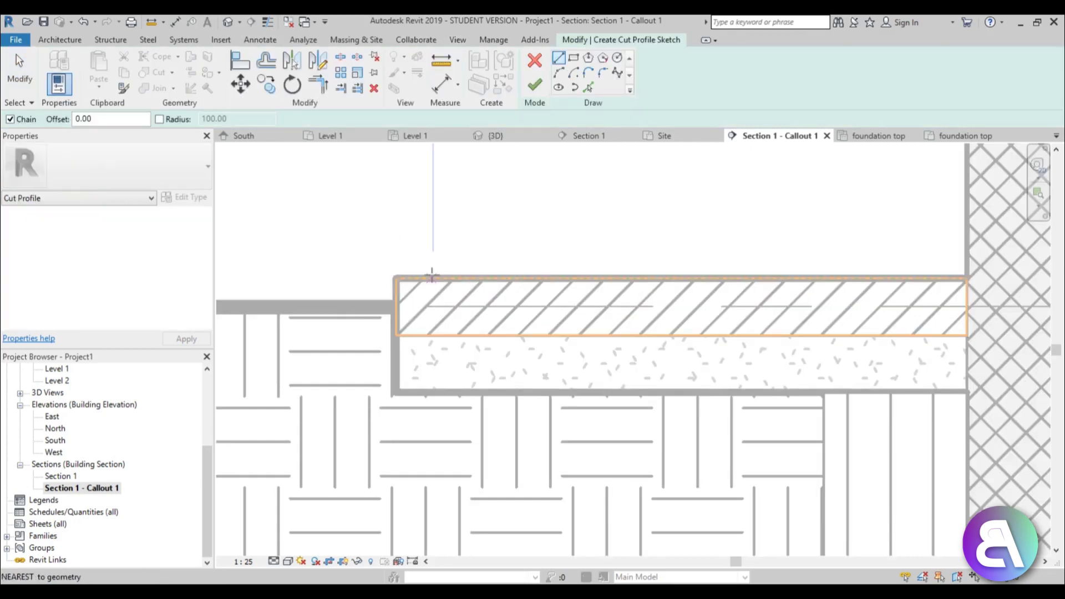
left_click(573, 58)
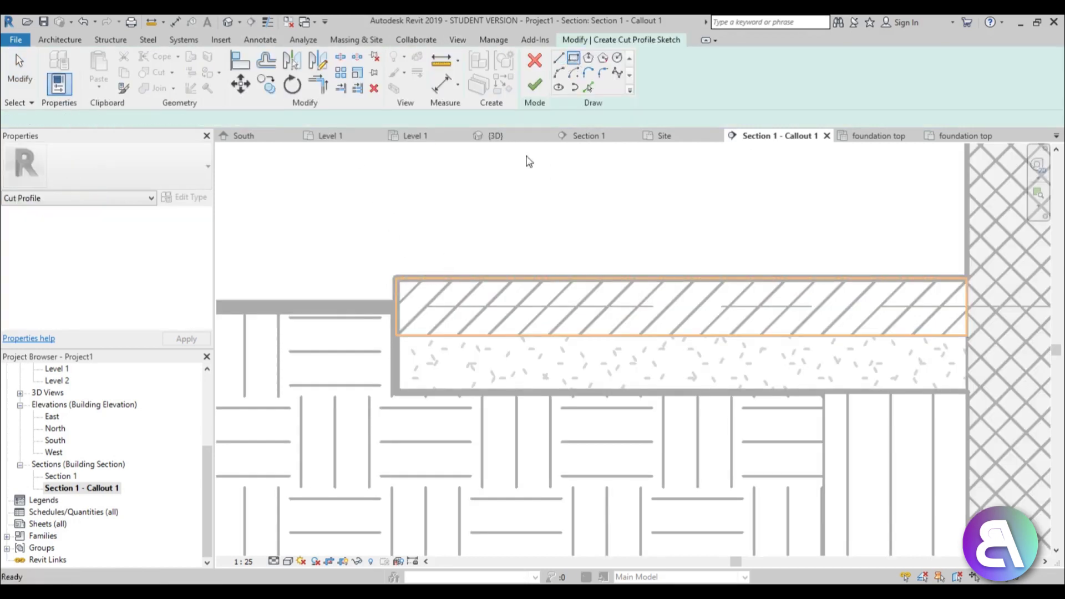
left_click(396, 336)
left_click(457, 392)
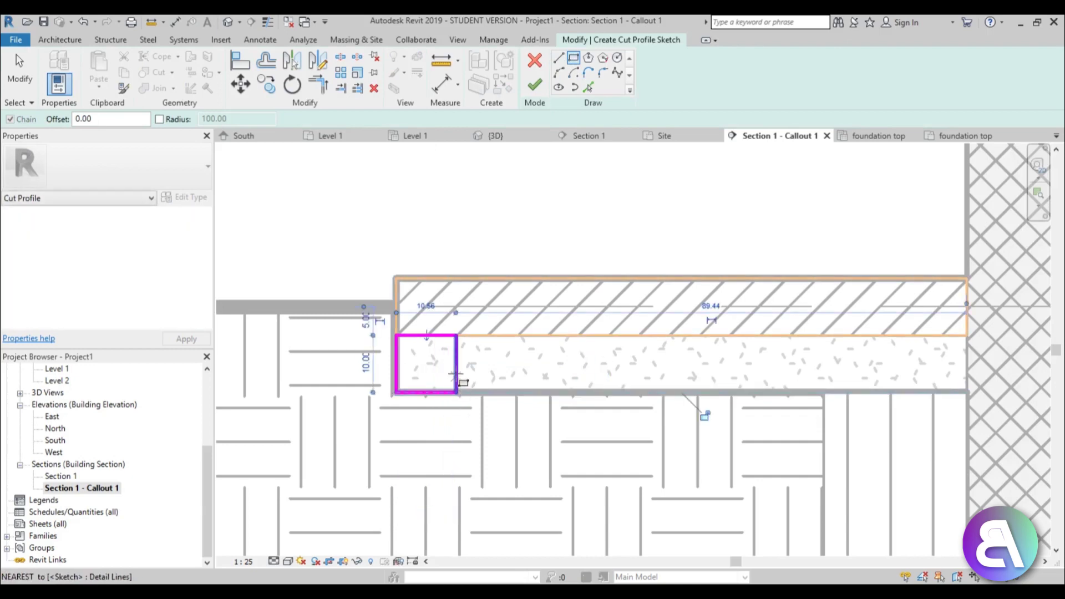
key("Escape")
key("Escape")
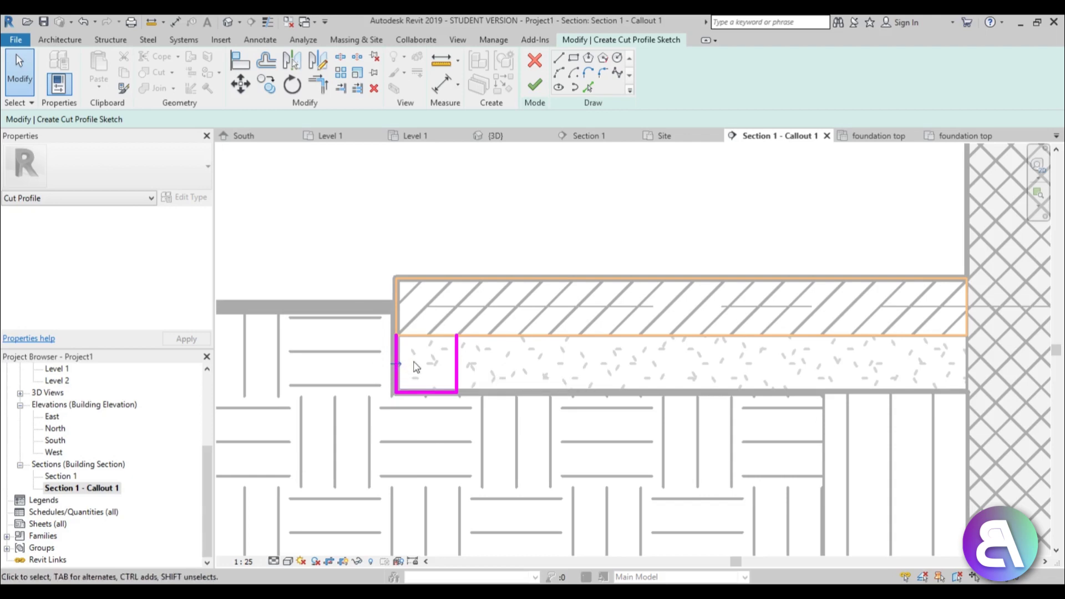
left_click(536, 86)
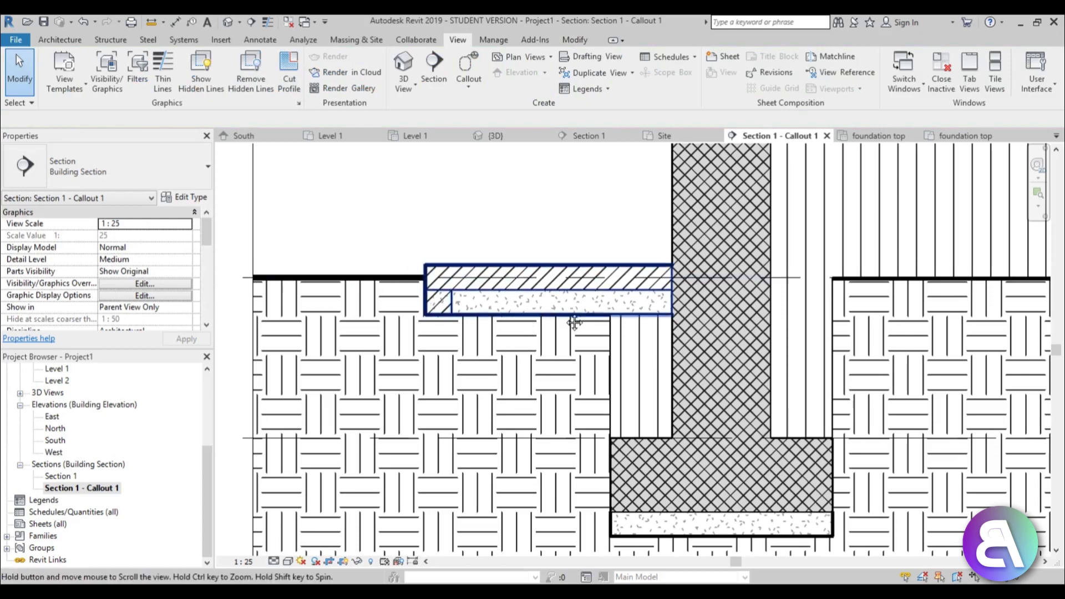
middle_click_drag(577, 313, 539, 334)
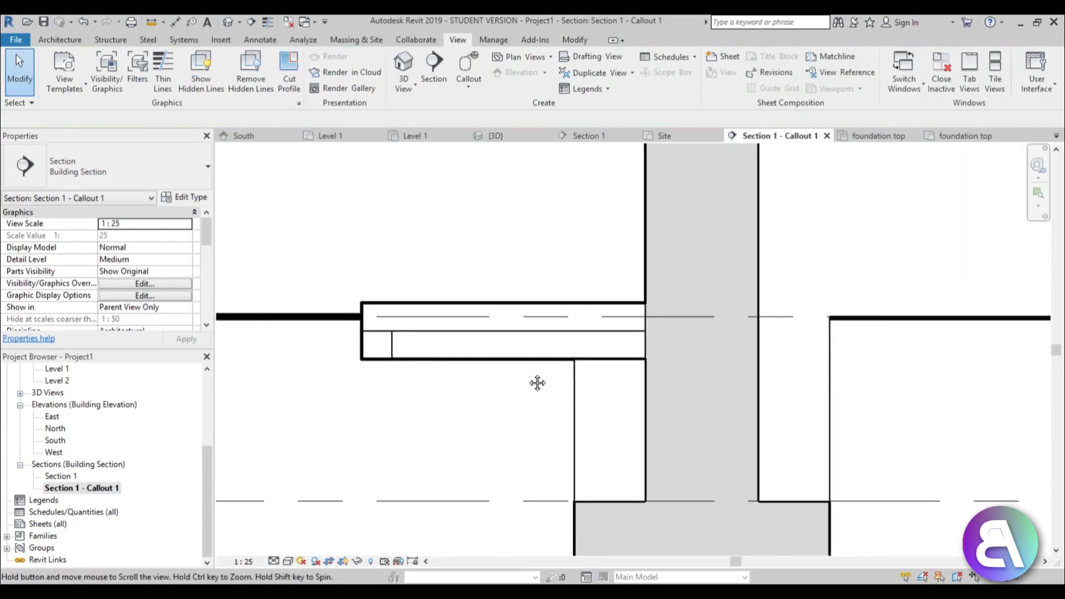
middle_click_drag(537, 383, 550, 268)
scroll(549, 268, "down", 2)
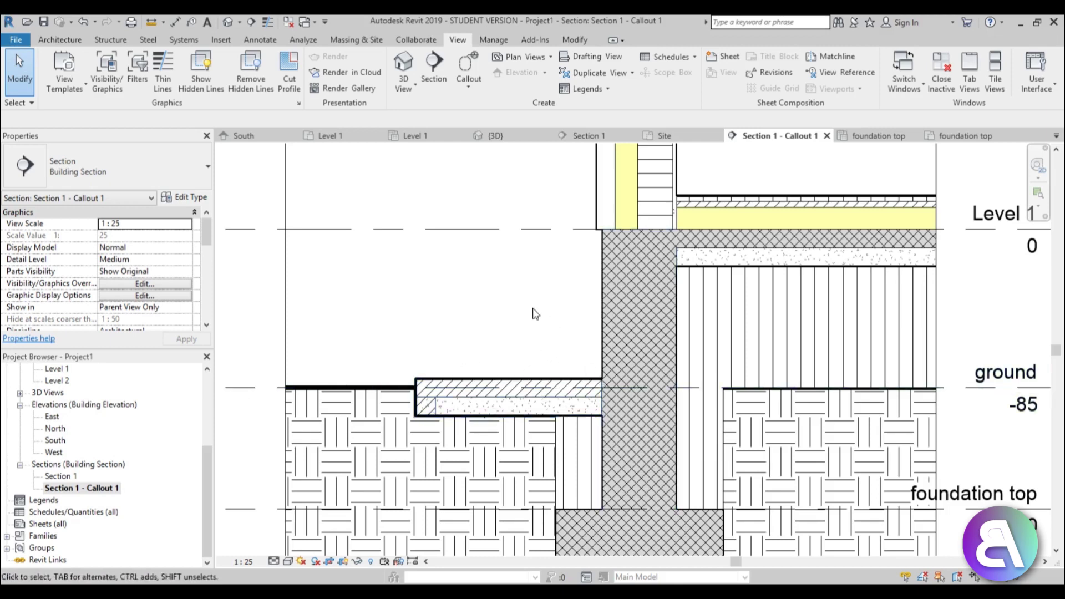
left_click(506, 383)
left_click(438, 201)
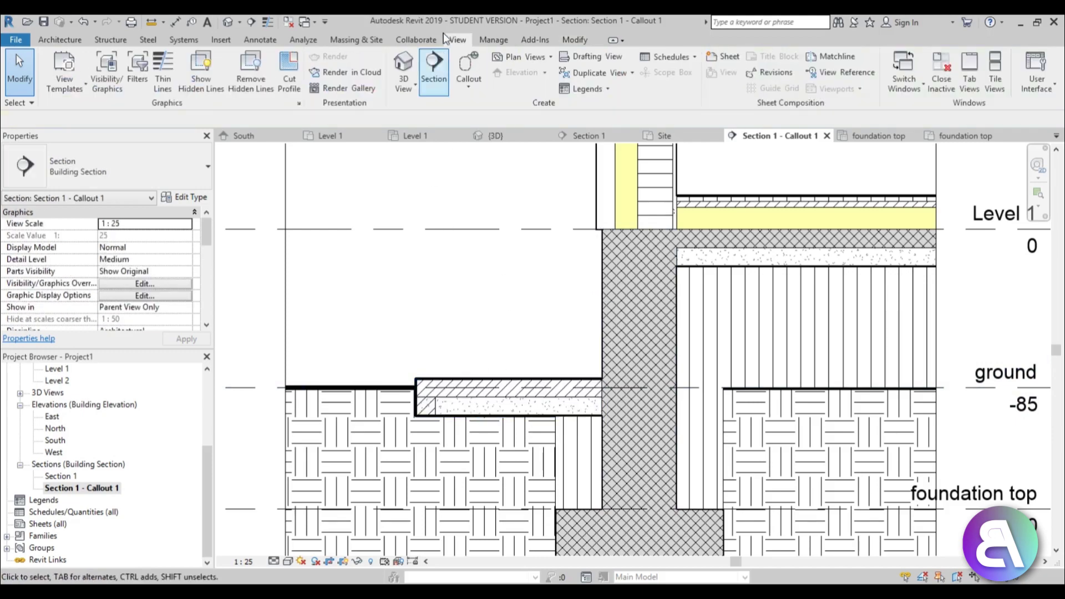
Sketch a Cut Profile line on the paving's upper layer from its outer top corner sloping up to the wall, then down to the paving surface.
left_click(284, 66)
scroll(557, 328, "up", 2)
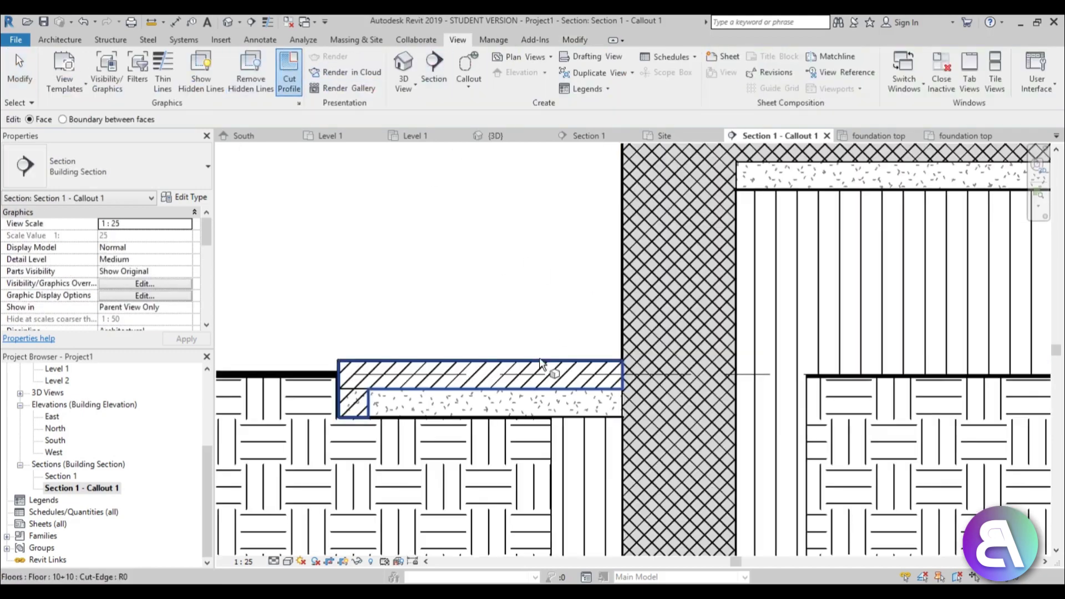
left_click(539, 366)
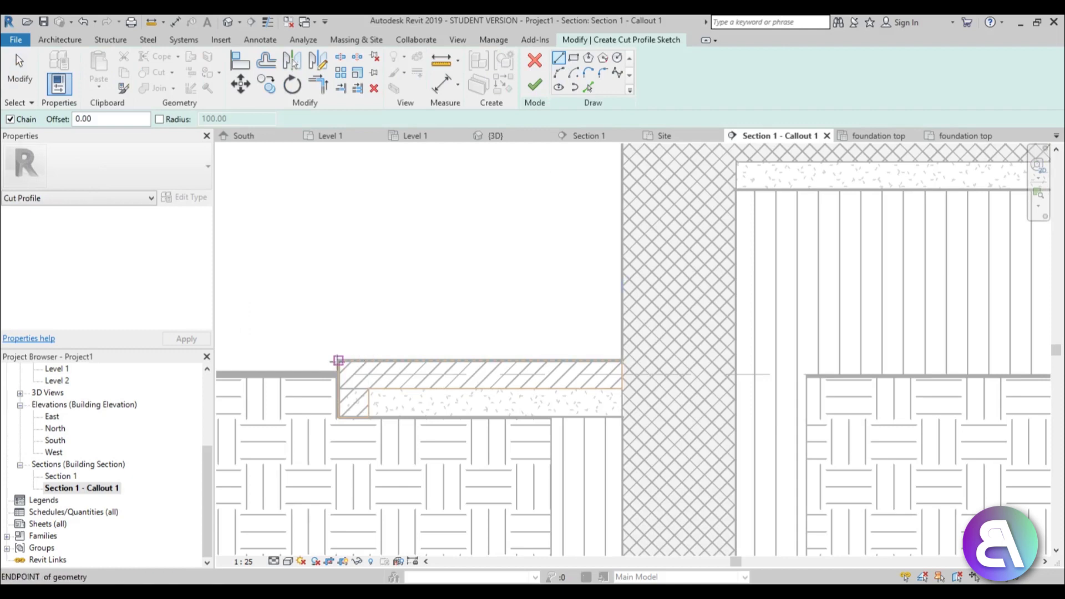
left_click(338, 361)
scroll(607, 358, "up", 3)
scroll(615, 363, "down", 2)
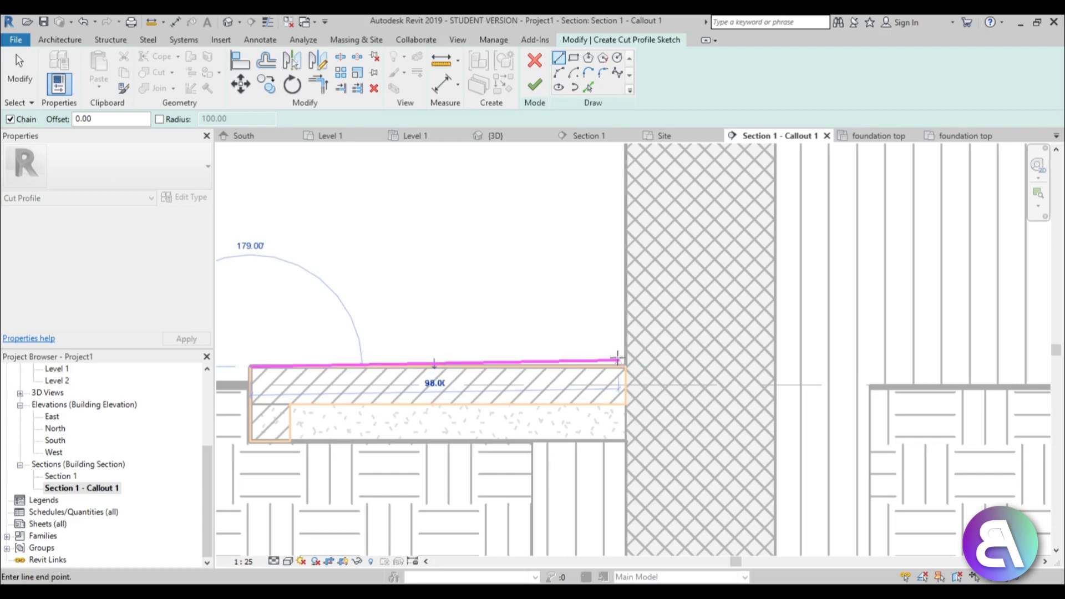
left_click(620, 354)
scroll(617, 366, "up", 4)
left_click(616, 379)
Finish the sloped cut profile of the paving's upper layer.
key("Escape")
key("Escape")
scroll(619, 375, "up", 2)
key("Escape")
scroll(650, 367, "down", 4)
scroll(541, 358, "up", 3)
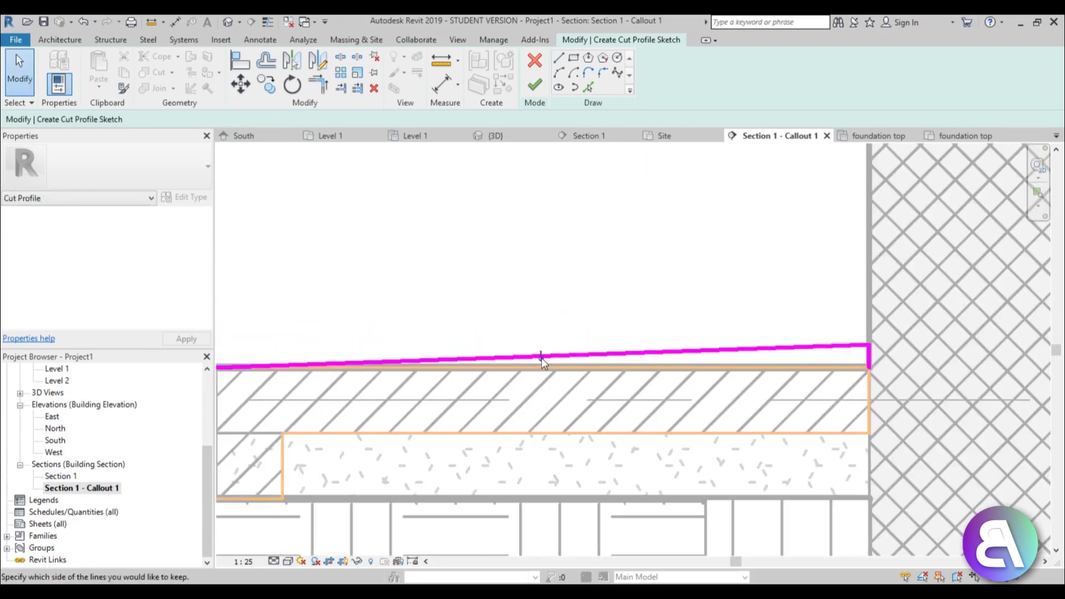
left_click(558, 220)
scroll(558, 220, "down", 3)
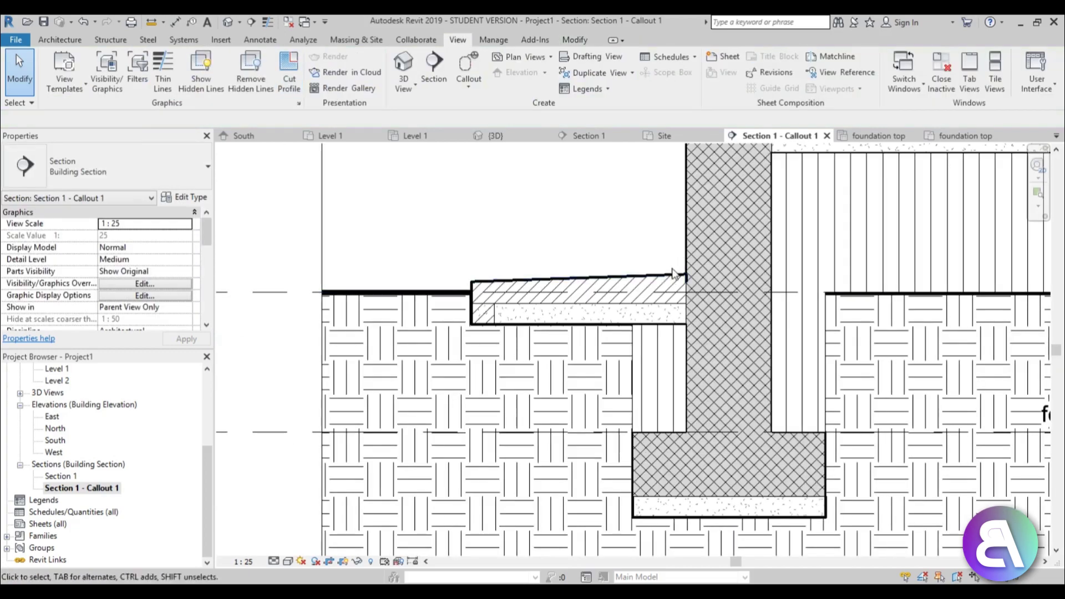
Inspect the foundation callout and the exterior wall's outer layer where it meets Level 1.
scroll(673, 273, "down", 3)
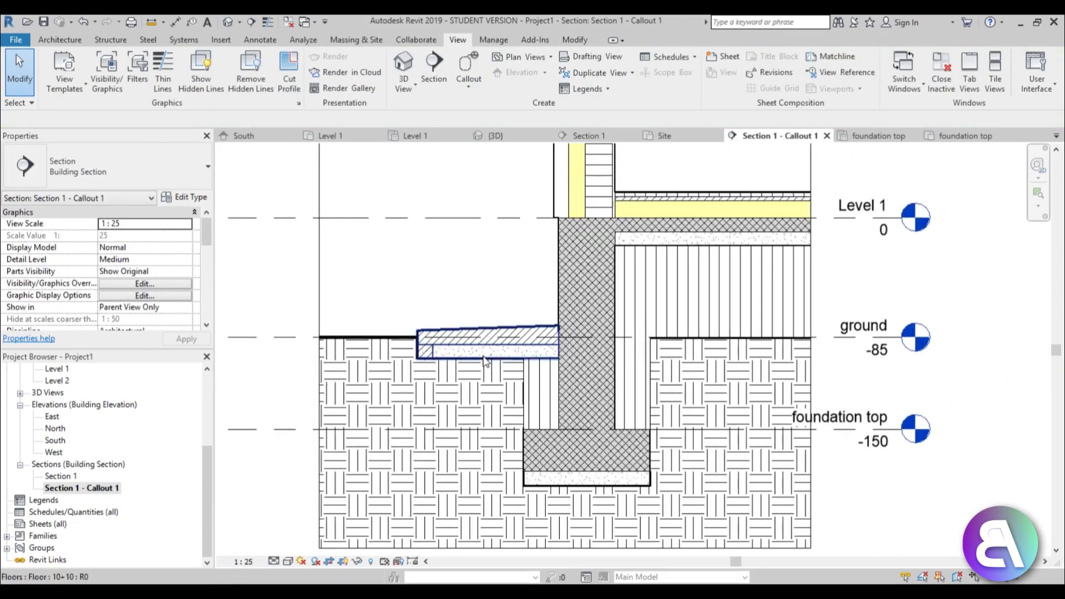
middle_click_drag(532, 320, 530, 399)
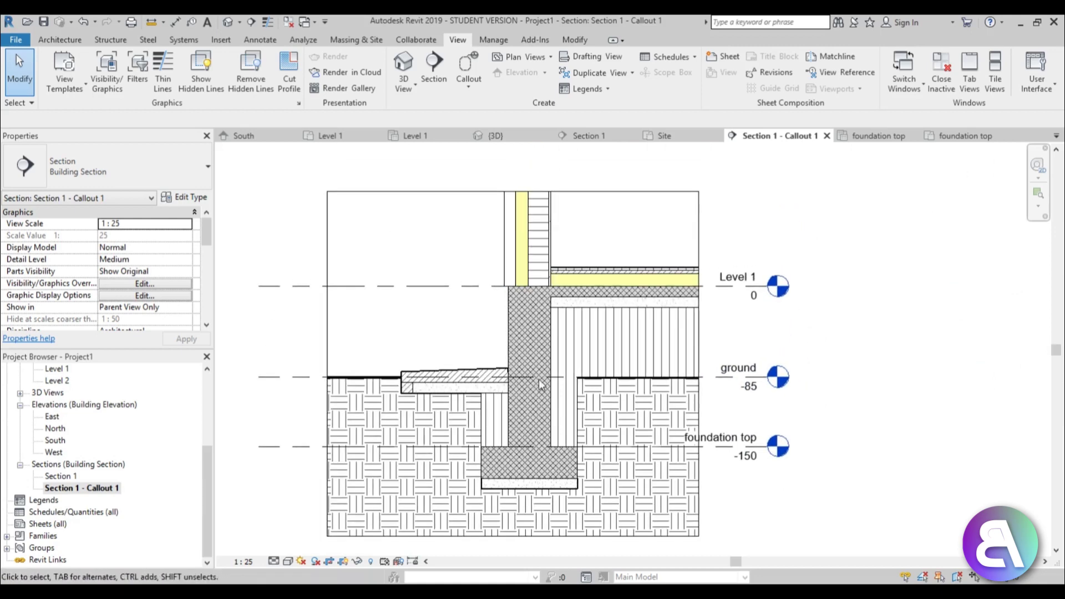
scroll(530, 342, "up", 2)
middle_click_drag(529, 342, 518, 304)
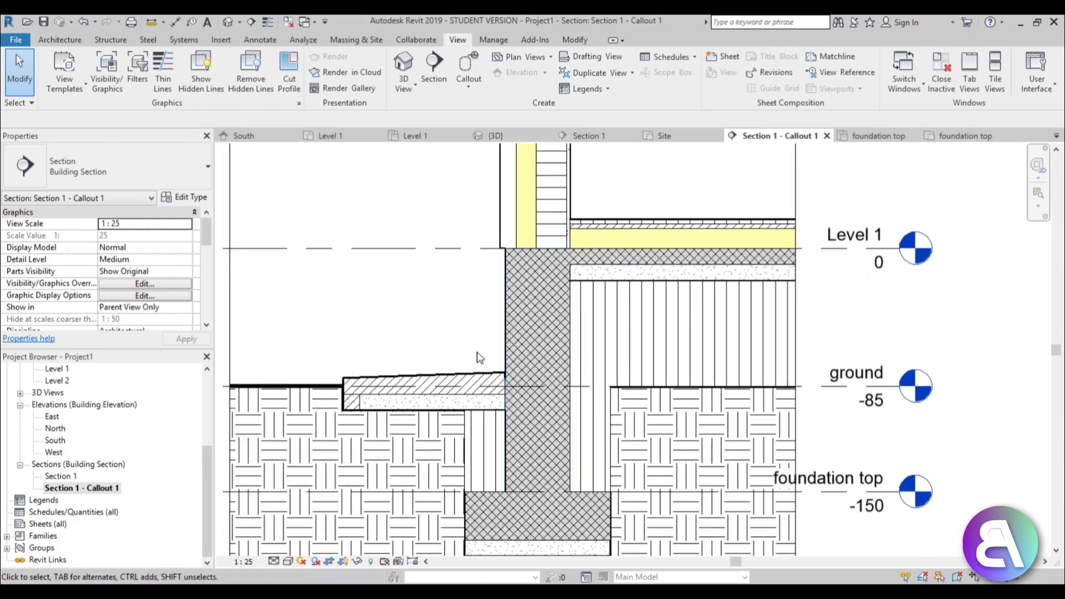
middle_click_drag(467, 332, 452, 397)
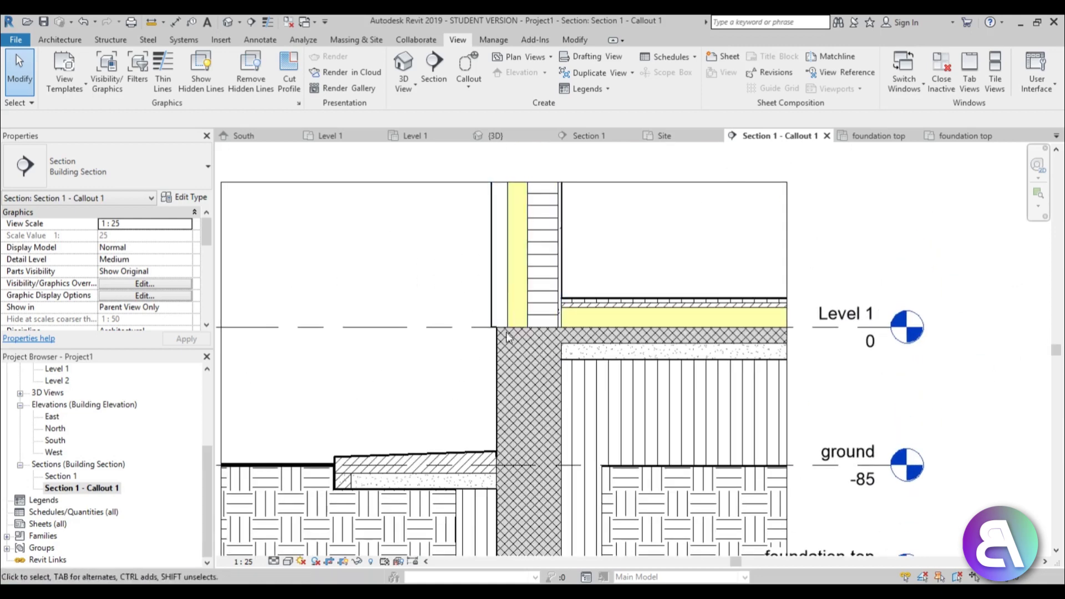
scroll(483, 296, "up", 2)
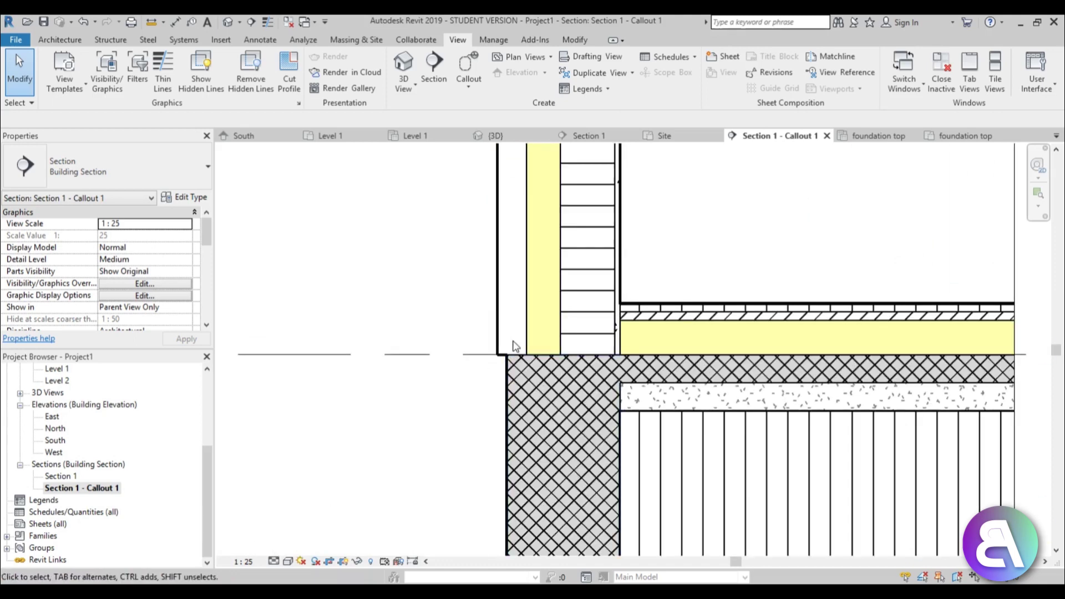
scroll(510, 284, "down", 2)
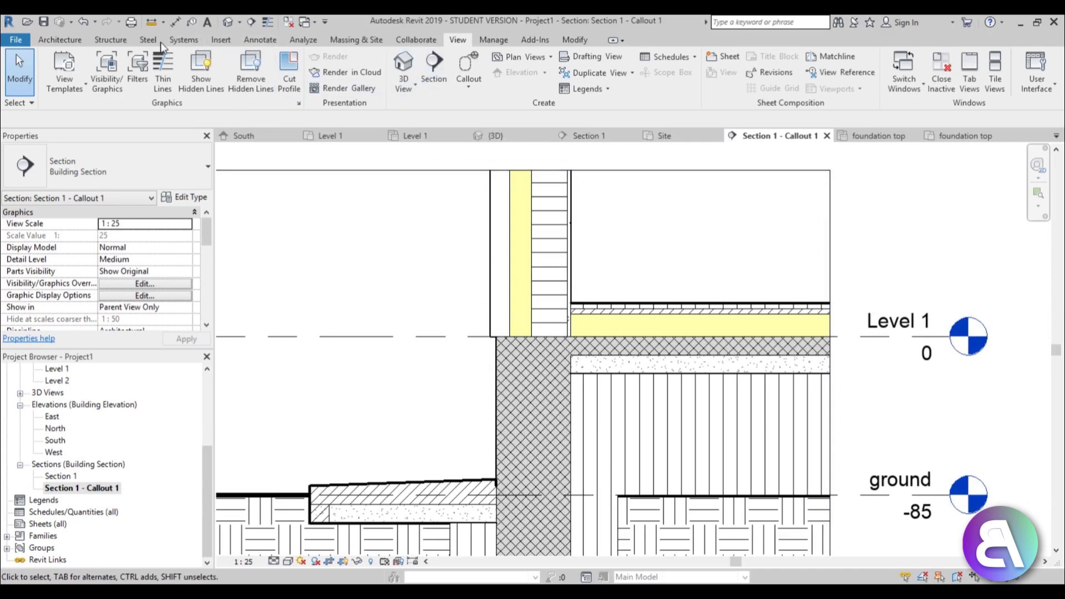
Place a Brick repeating detail component along the inner edge of the wall's outer layer, from Level 1 up past the callout's upper crop edge.
left_click(257, 40)
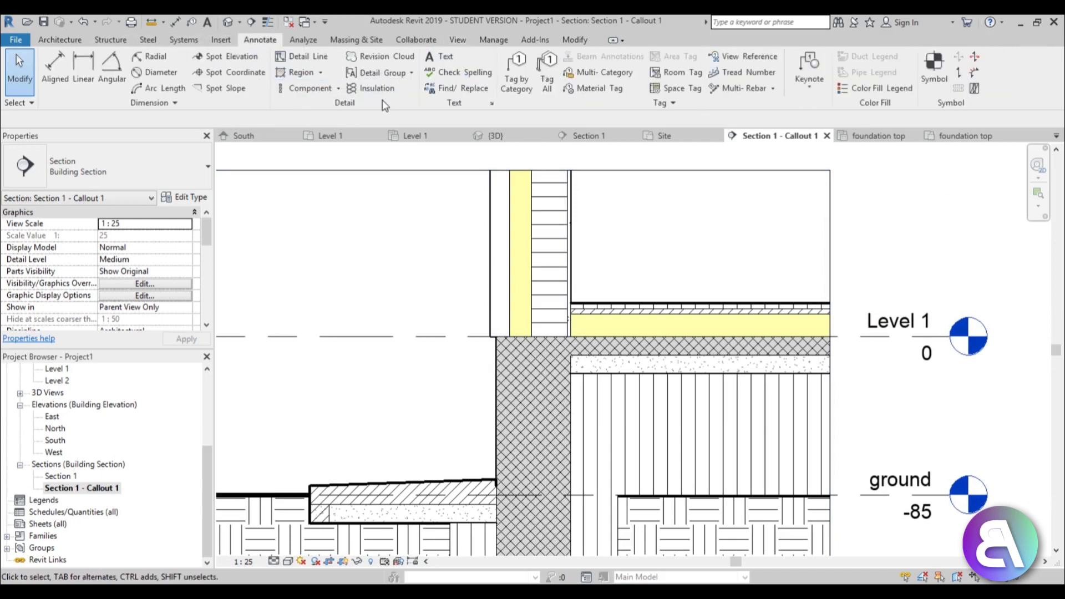
left_click(308, 88)
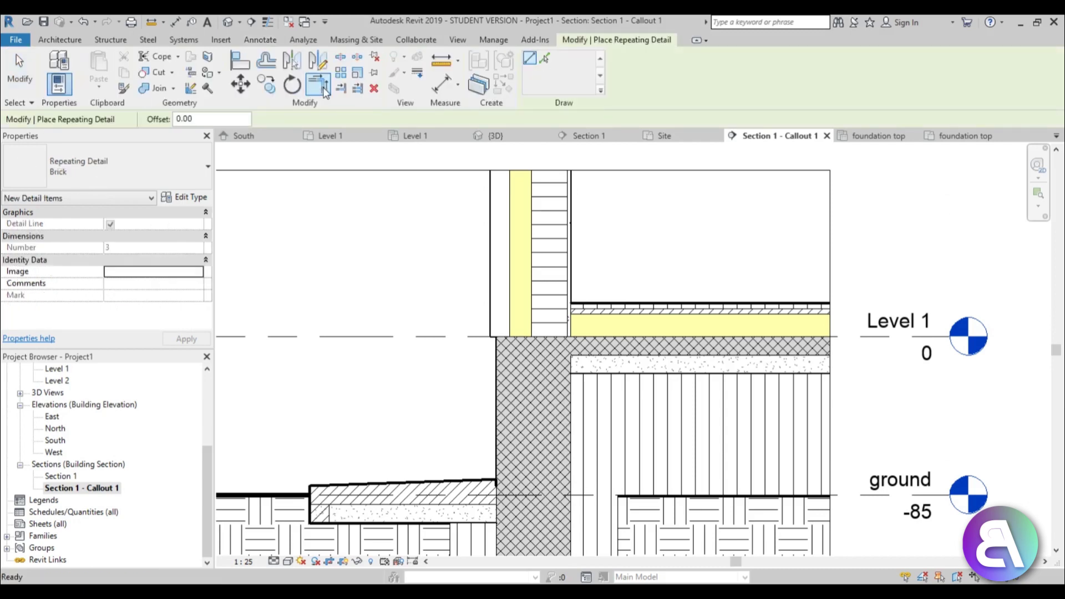
key("Escape")
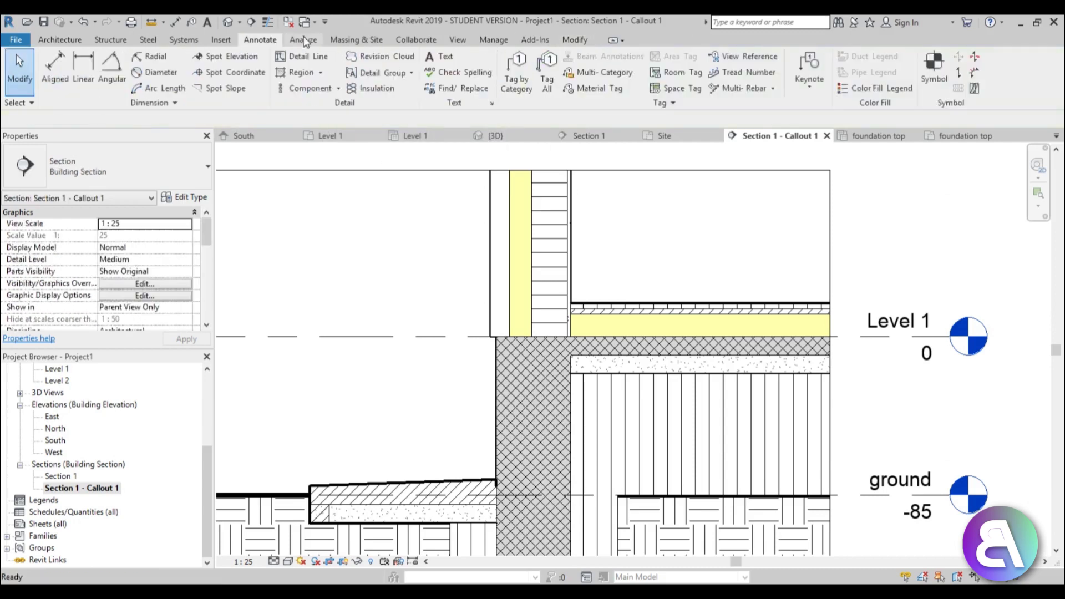
left_click(338, 90)
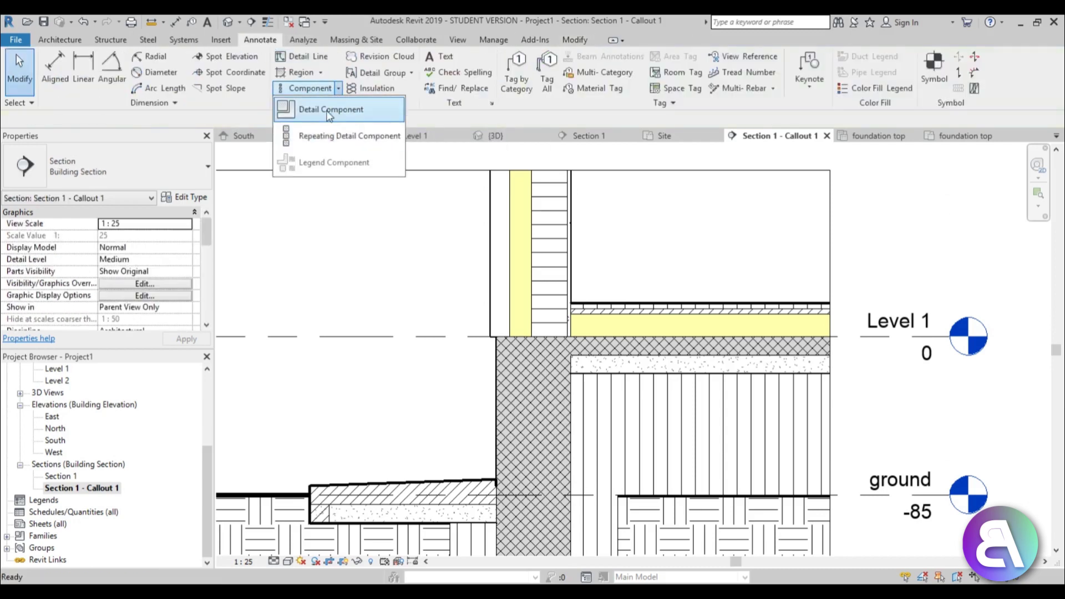
left_click(314, 146)
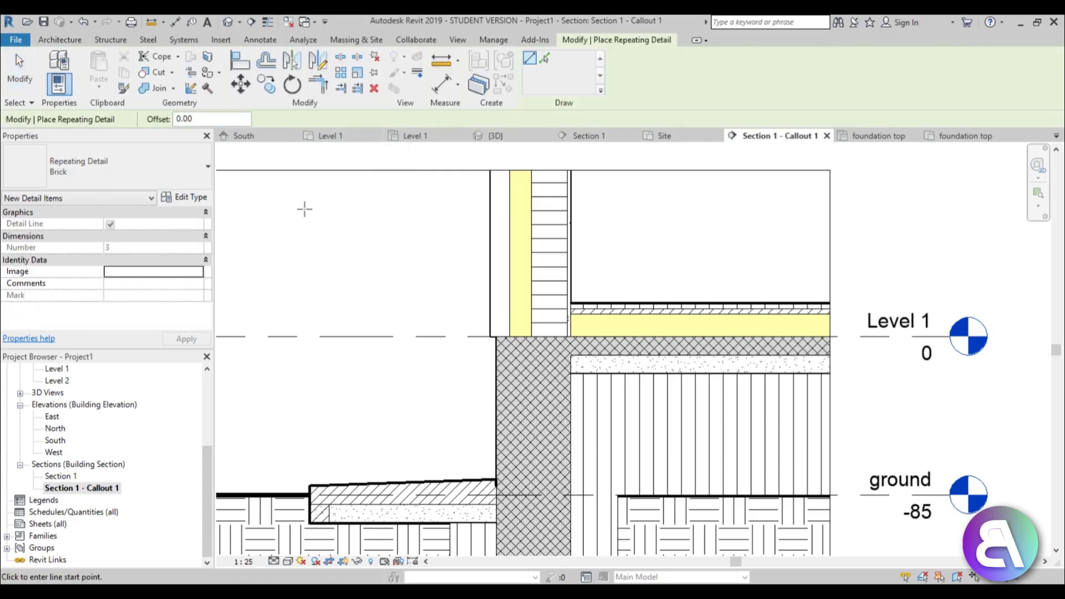
left_click(148, 175)
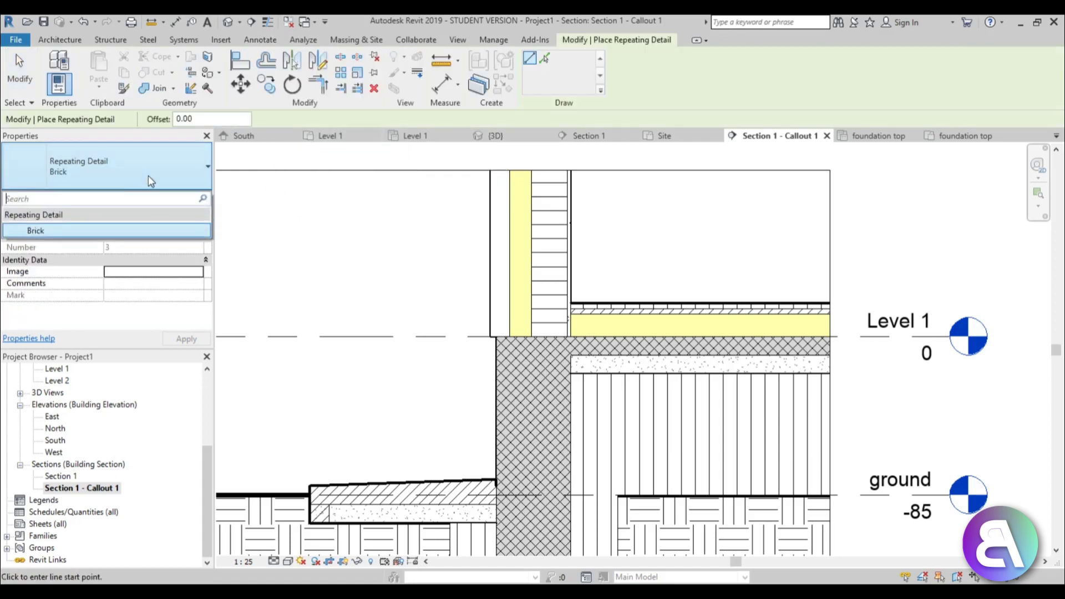
left_click(38, 232)
scroll(516, 322, "up", 5)
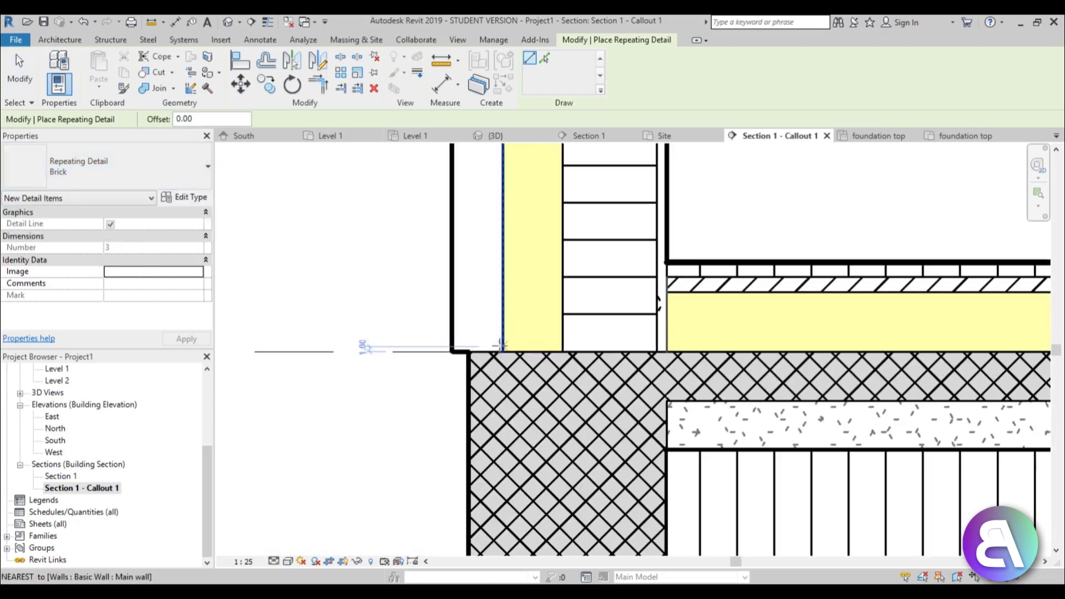
left_click(503, 352)
scroll(502, 353, "down", 2)
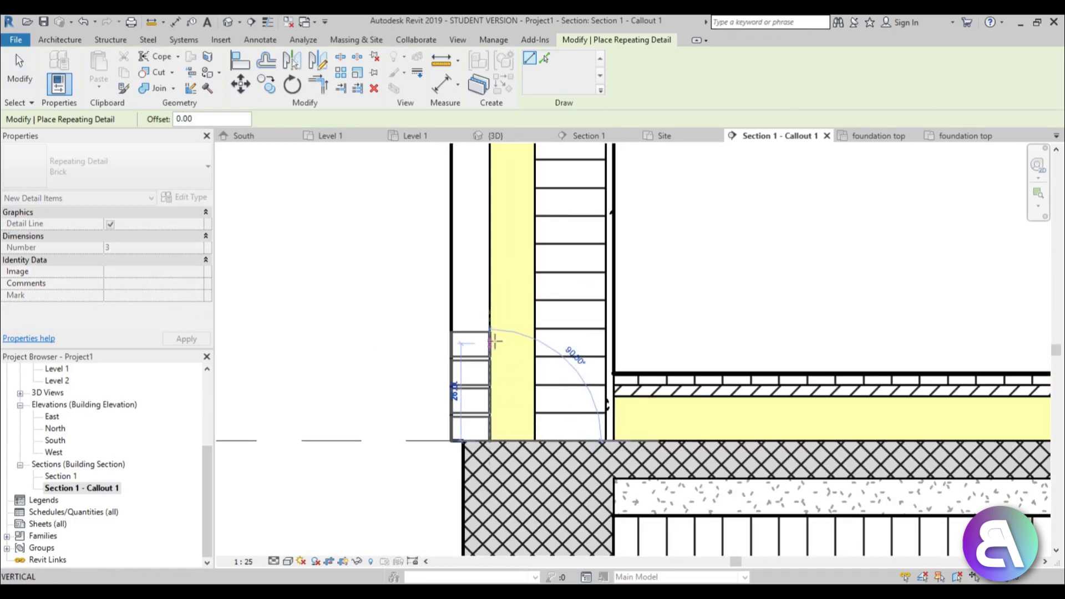
middle_click_drag(493, 225, 492, 386)
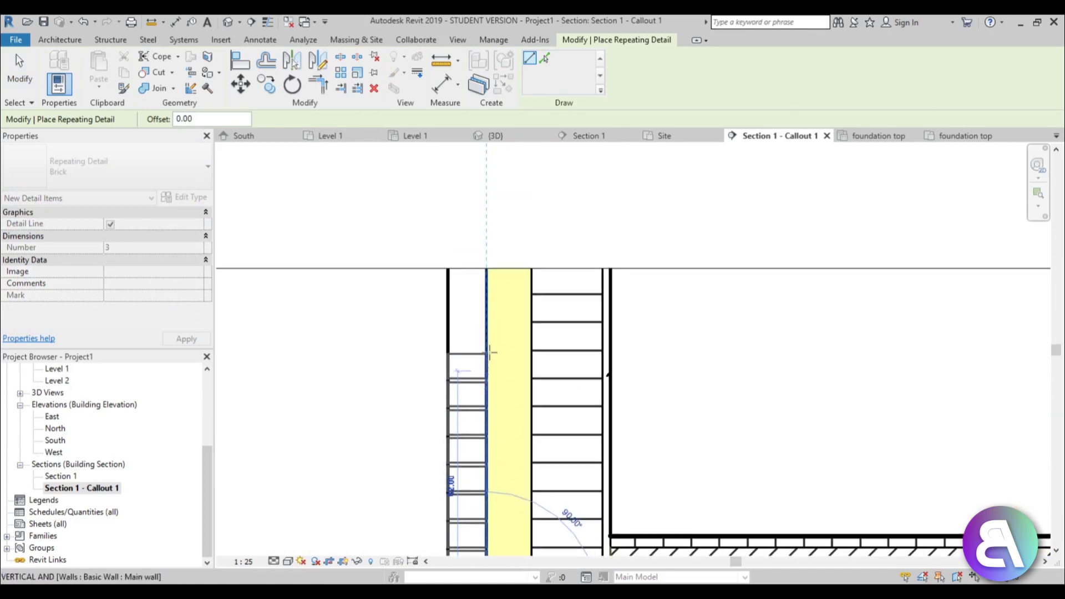
left_click(488, 229)
key("Escape")
key("Escape")
Examine the brick detail, the main wall and the foundation wall where they meet at Level 1, and the whole callout below.
scroll(488, 389, "down", 3)
scroll(473, 452, "up", 3)
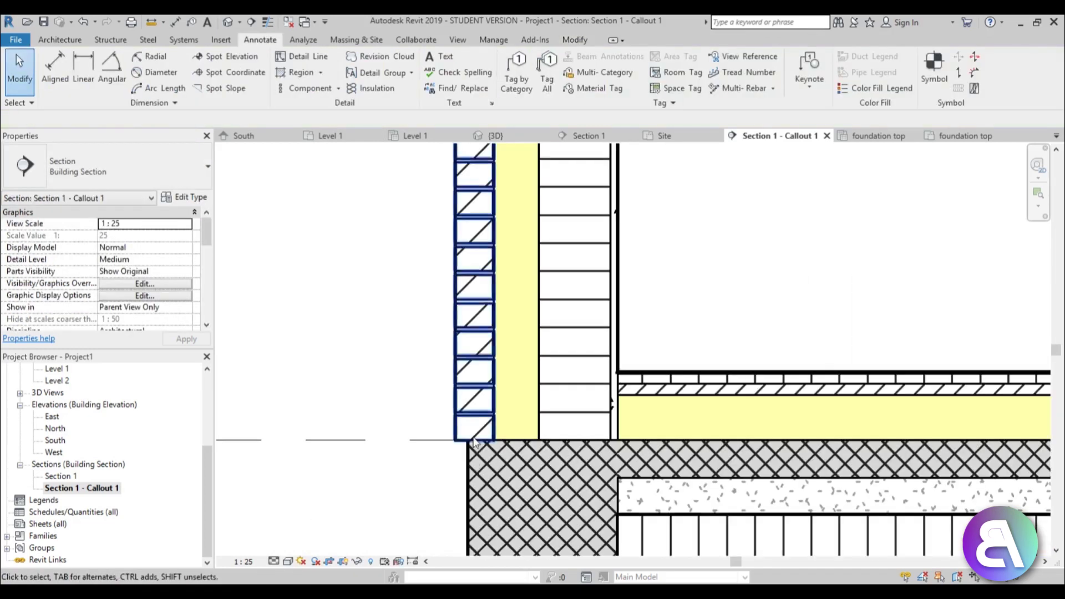
scroll(480, 246, "down", 4)
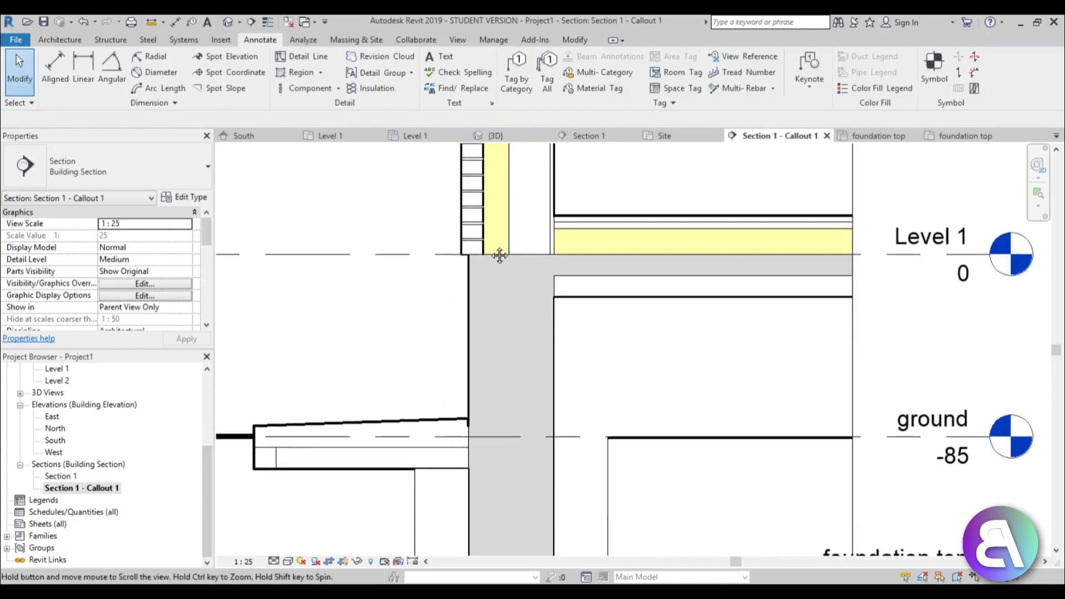
scroll(481, 323, "down", 2)
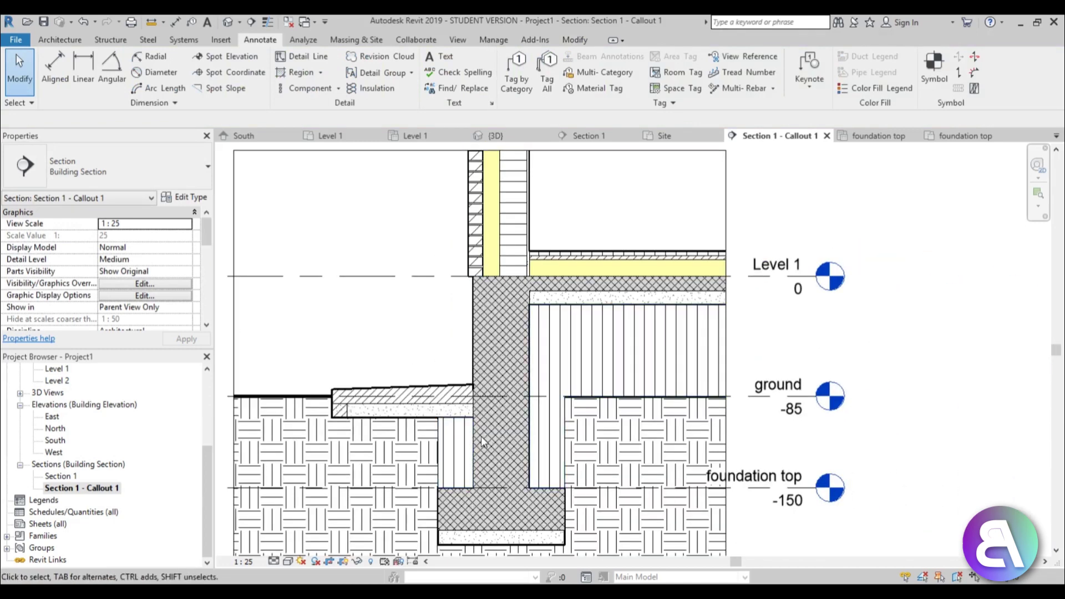
left_click(480, 380)
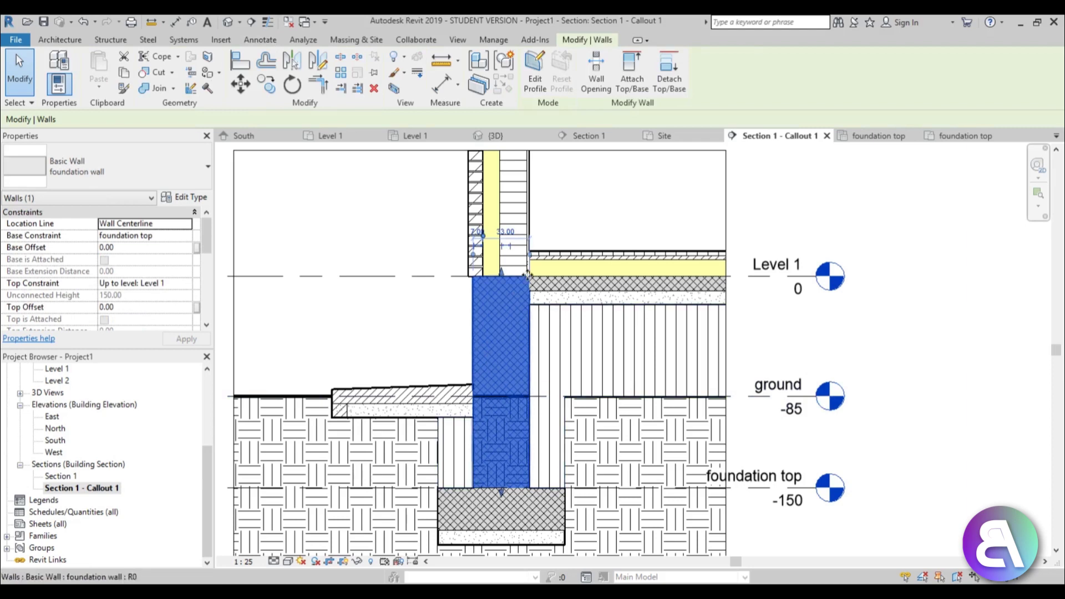
scroll(522, 274, "up", 2)
left_click(414, 325)
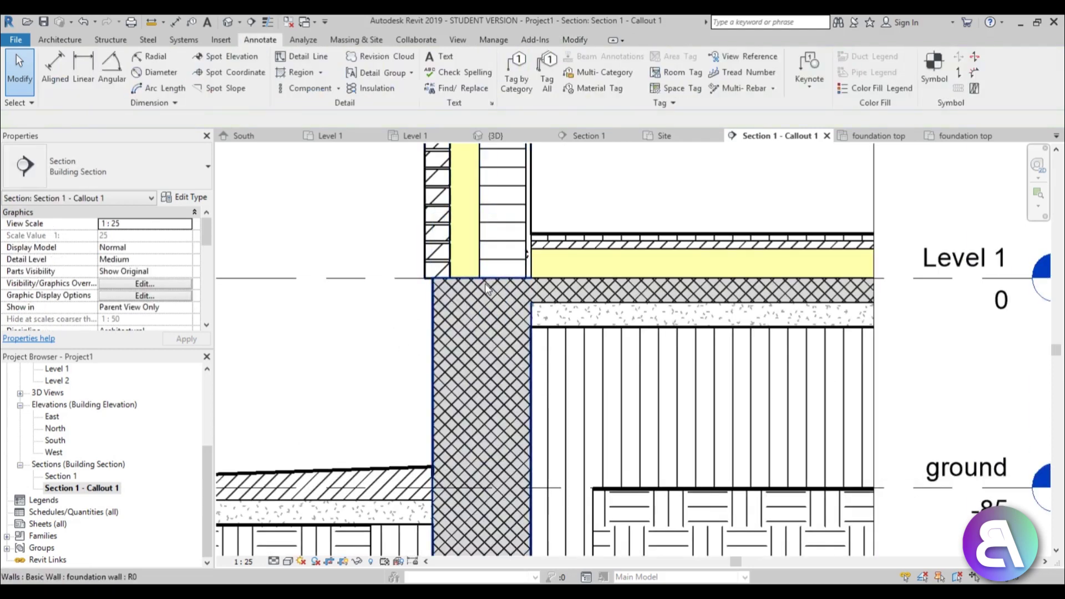
left_click(500, 225)
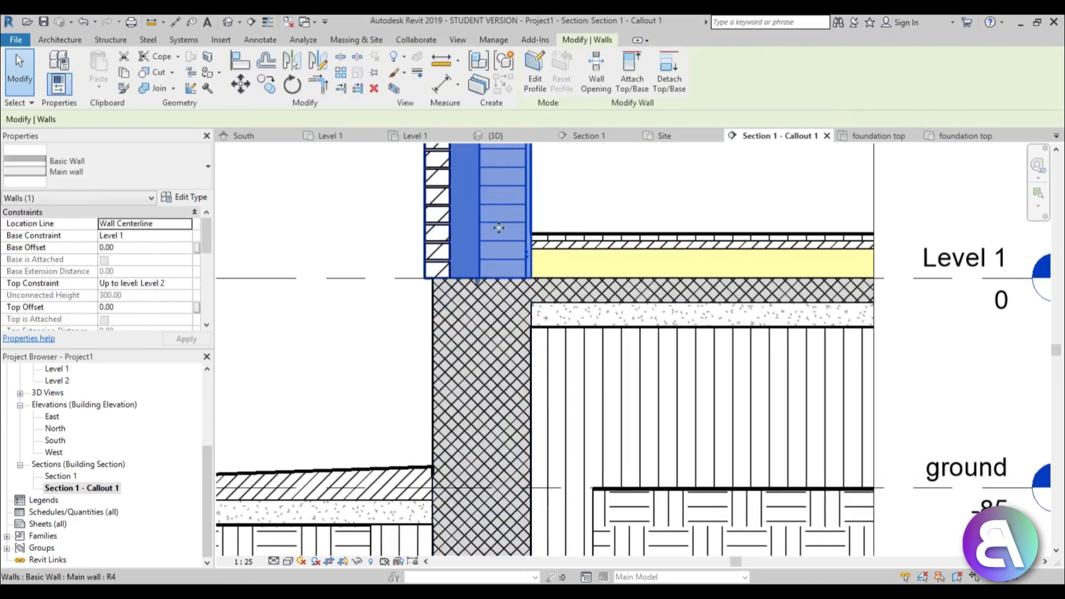
key("Escape")
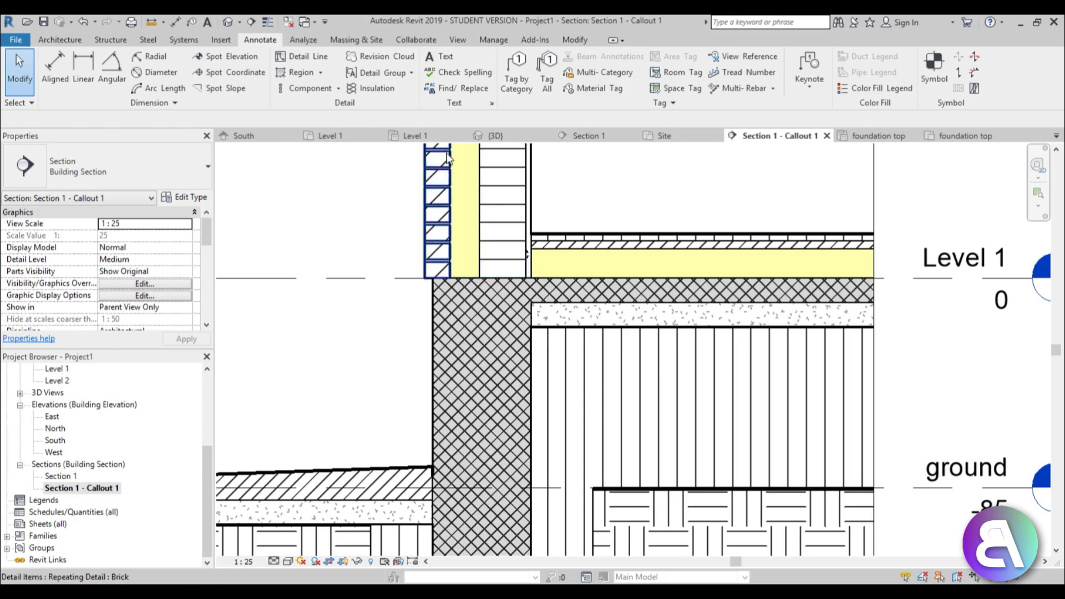
scroll(448, 251, "down", 2)
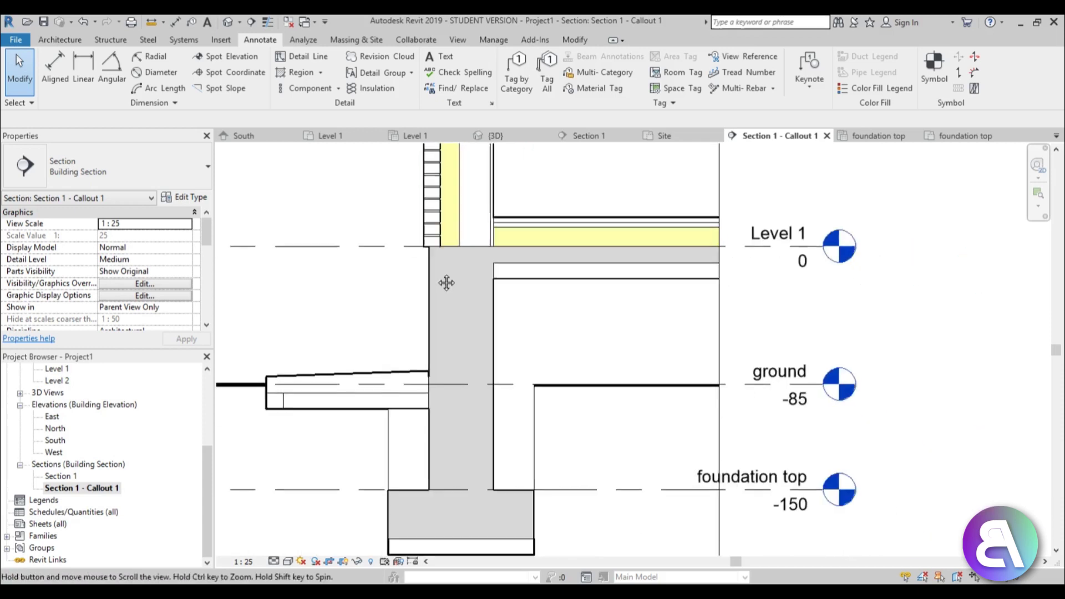
middle_click_drag(447, 294, 447, 250)
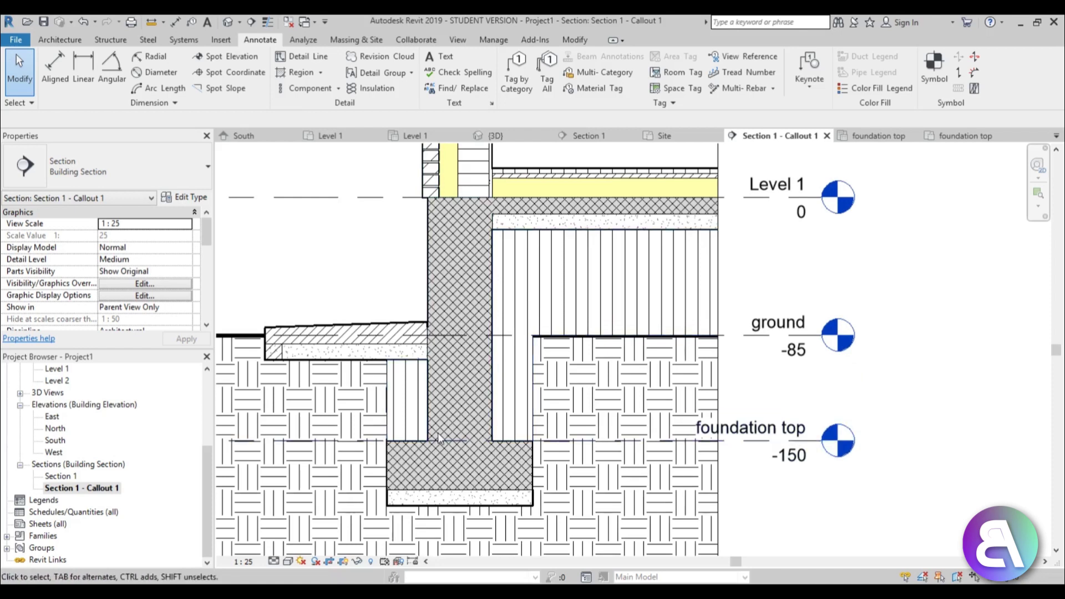
scroll(468, 315, "down", 1)
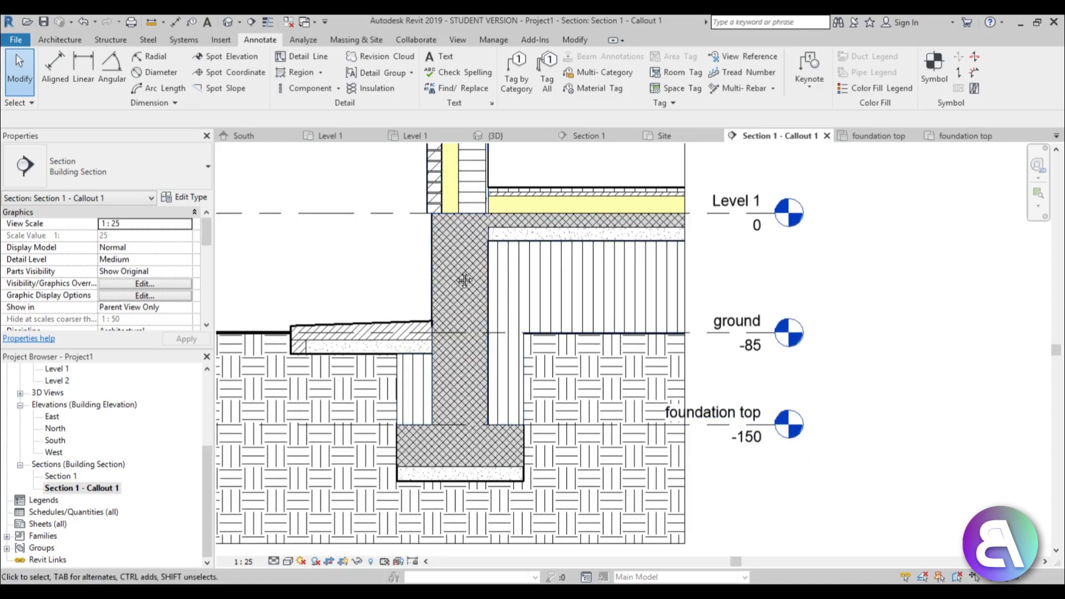
Place batt insulation of width 8 along the main wall's yellow insulation layer, from Level 1 up to the callout's upper crop edge.
scroll(430, 250, "up", 3)
scroll(408, 309, "up", 3)
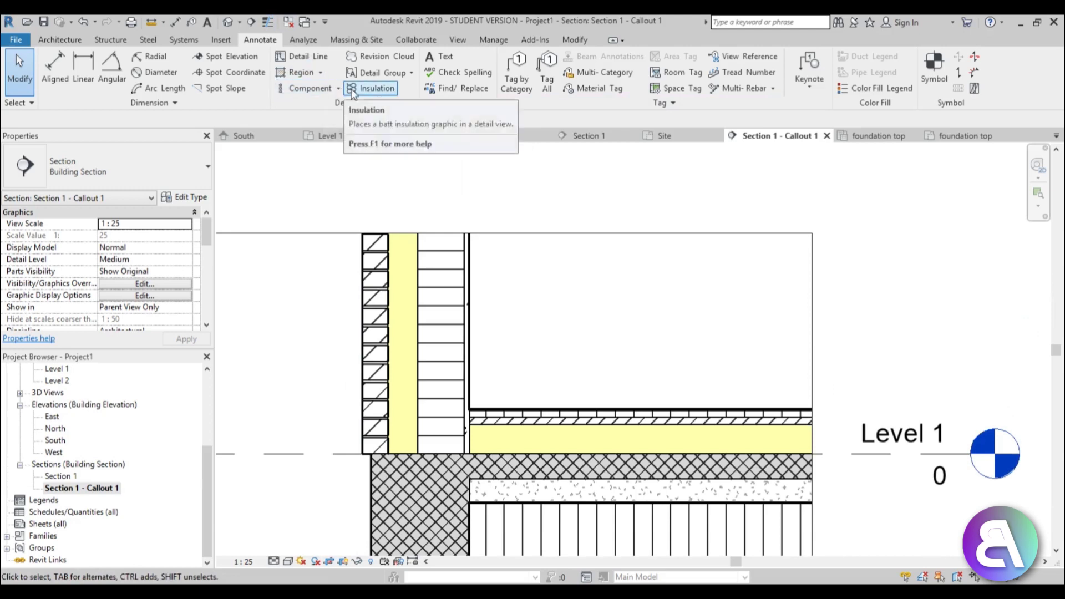
left_click(370, 88)
left_click(404, 453)
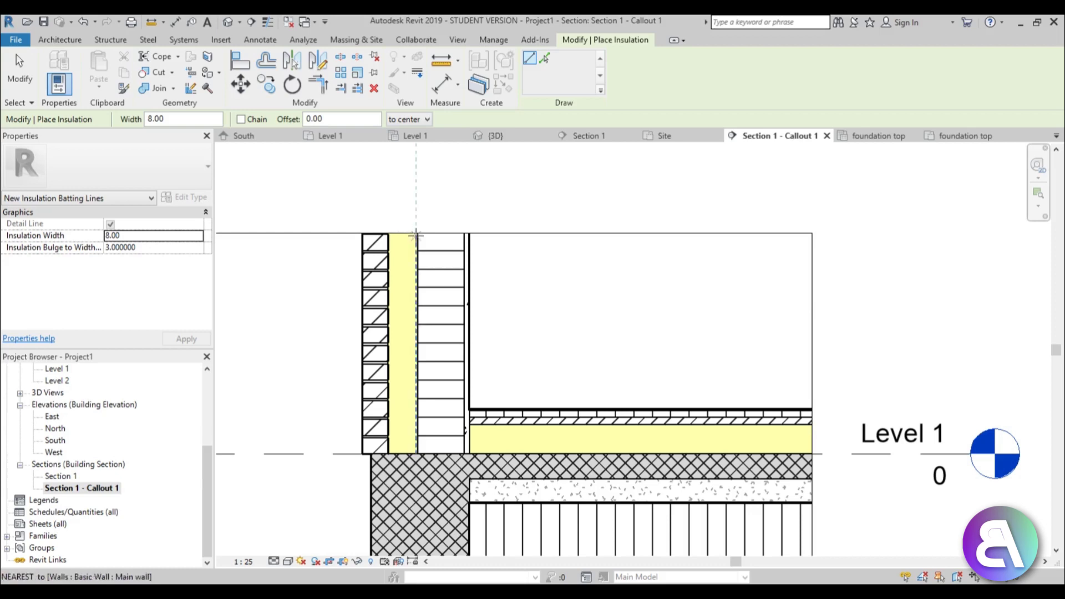
scroll(399, 444, "up", 3)
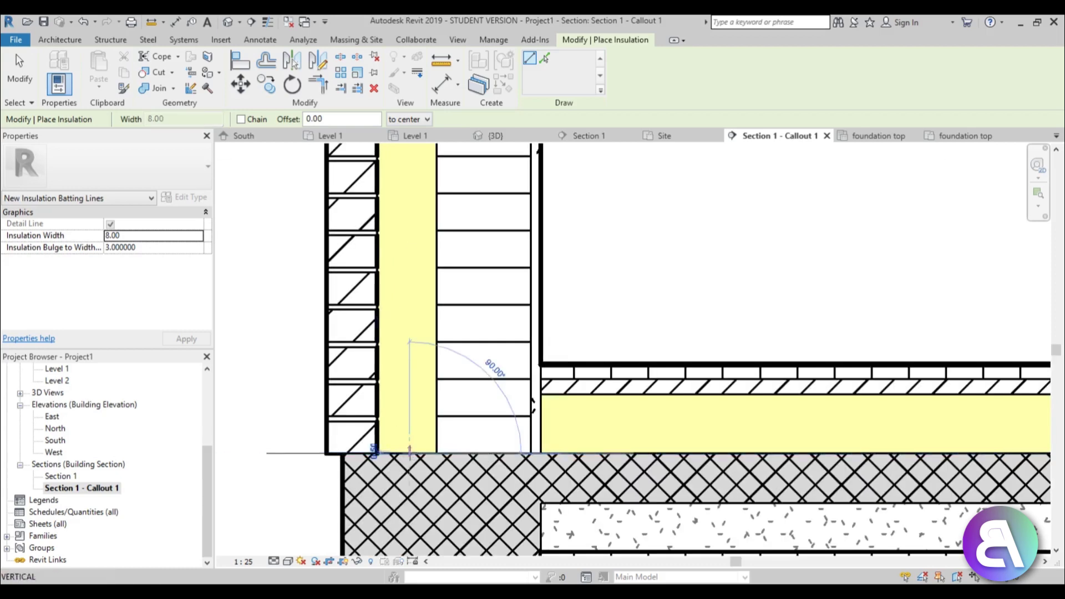
left_click(409, 341)
scroll(409, 342, "down", 3)
scroll(408, 176, "up", 1)
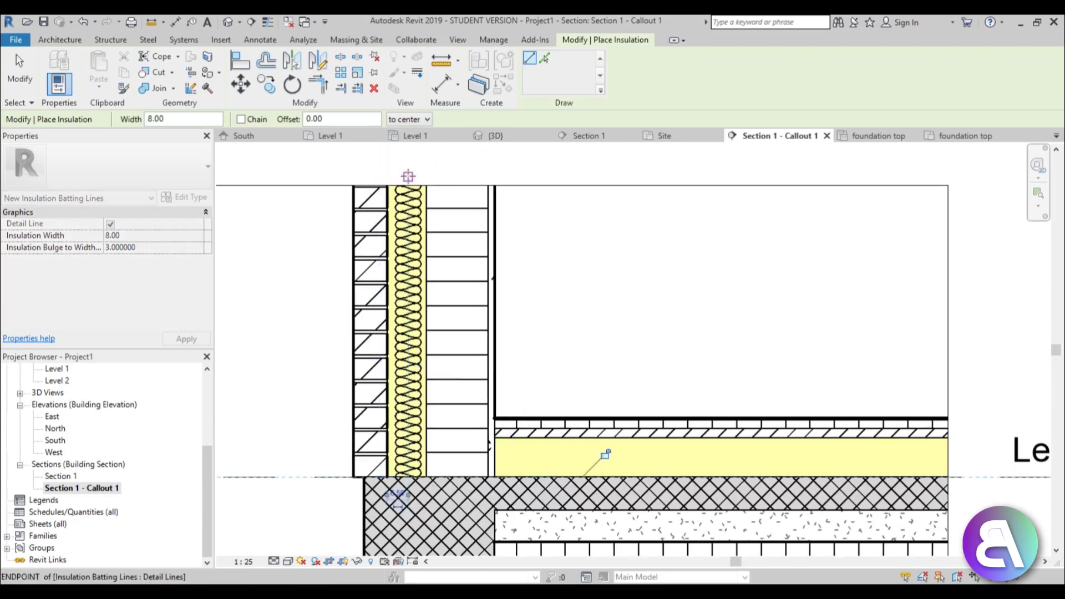
key("Escape")
key("Escape")
Shift the batt insulation so it is centred in the wall's insulation layer, and set its width to 12.
scroll(394, 483, "up", 2)
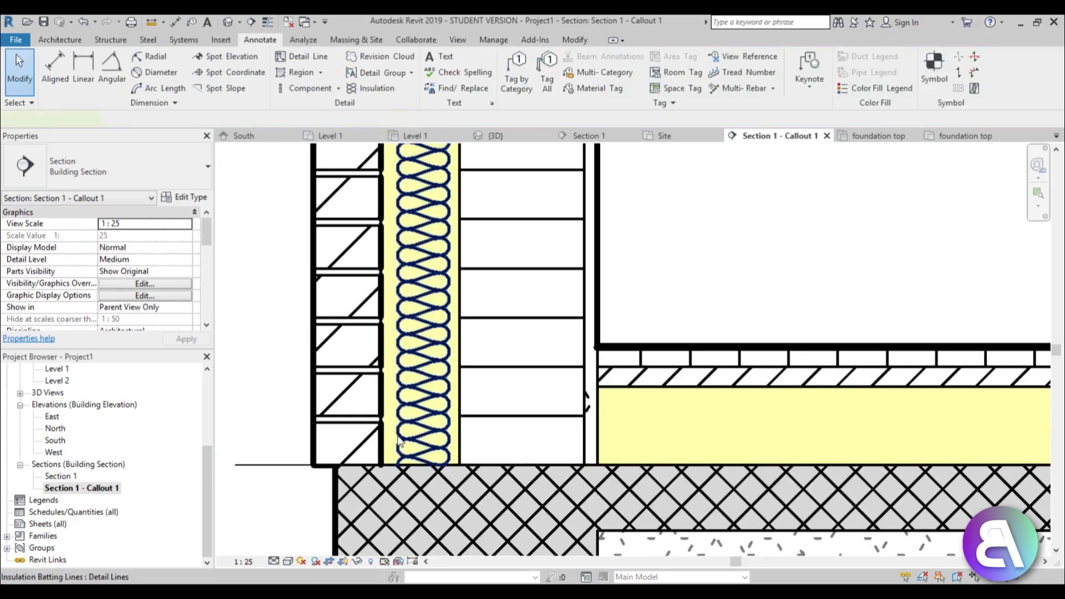
left_click(400, 443)
key("Escape")
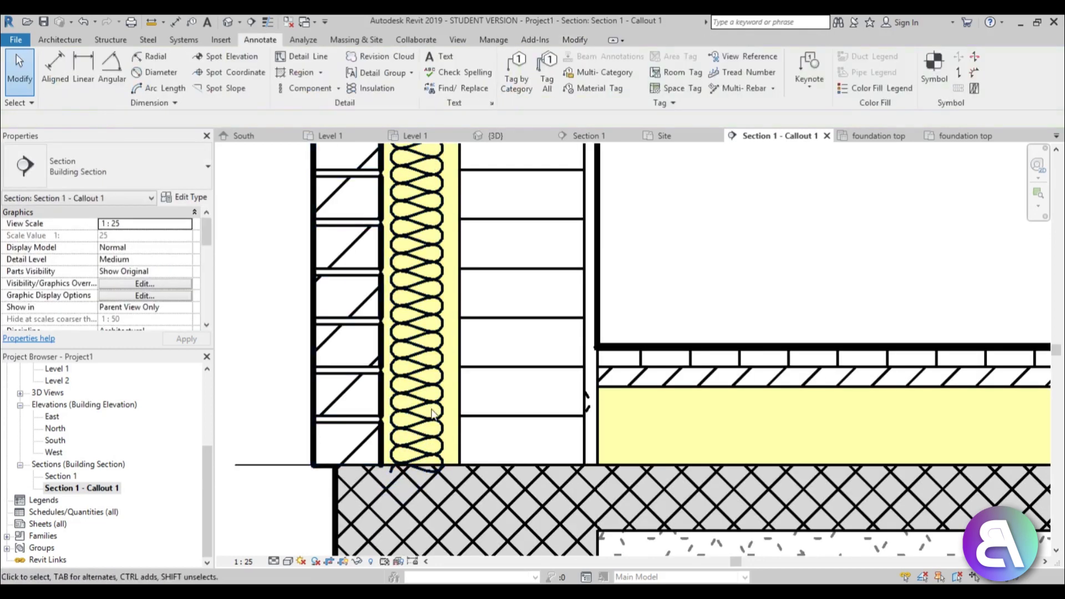
left_click(400, 455)
scroll(401, 455, "up", 2)
left_click_drag(433, 470, 435, 469)
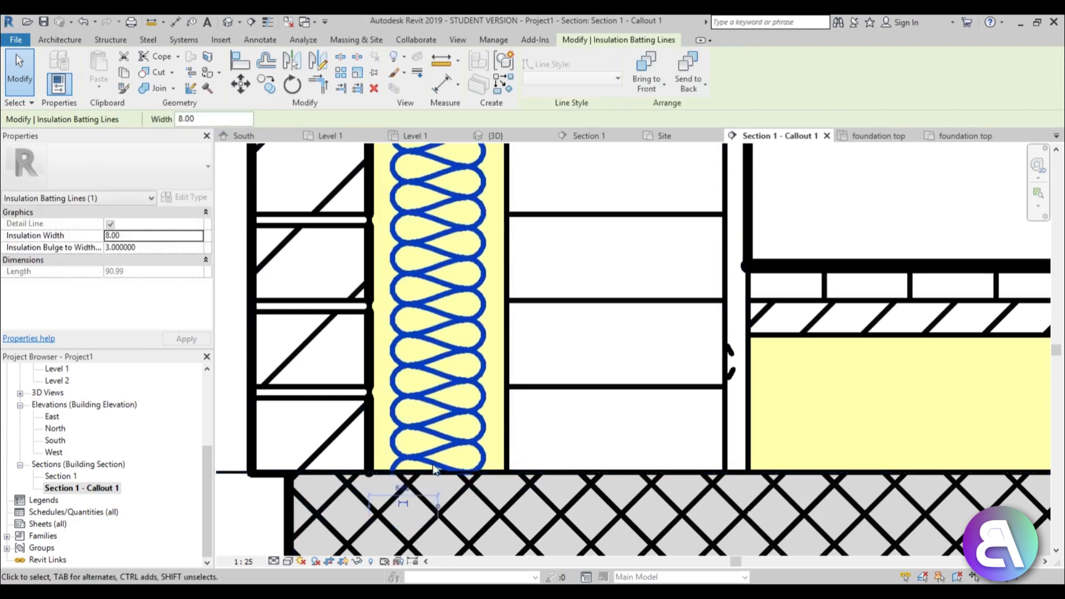
left_click(148, 236)
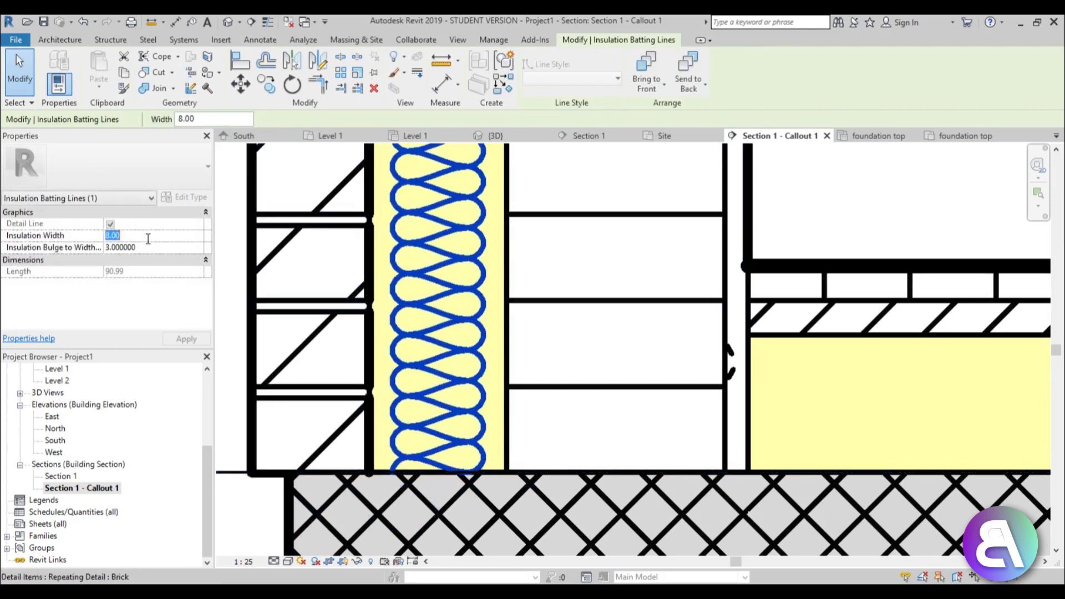
type("12")
key("Return")
Try a bulge-to-width ratio of 5 on the wall's batt insulation.
left_click(149, 247)
type("5")
key("Return")
Set the batt insulation's bulge-to-width ratio to 2.
left_click(163, 247)
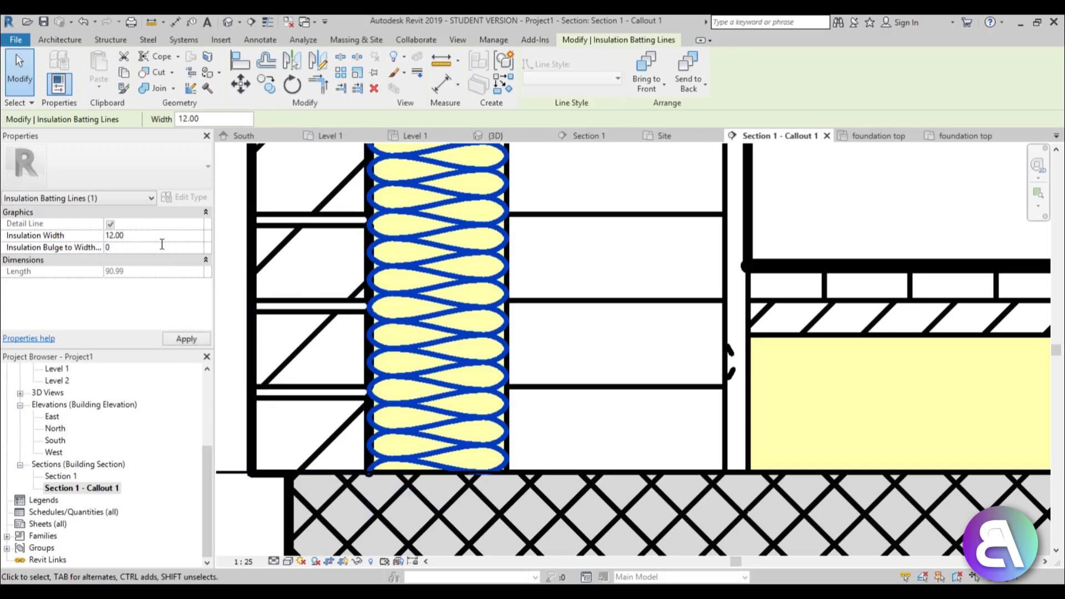
type("2")
key("Return")
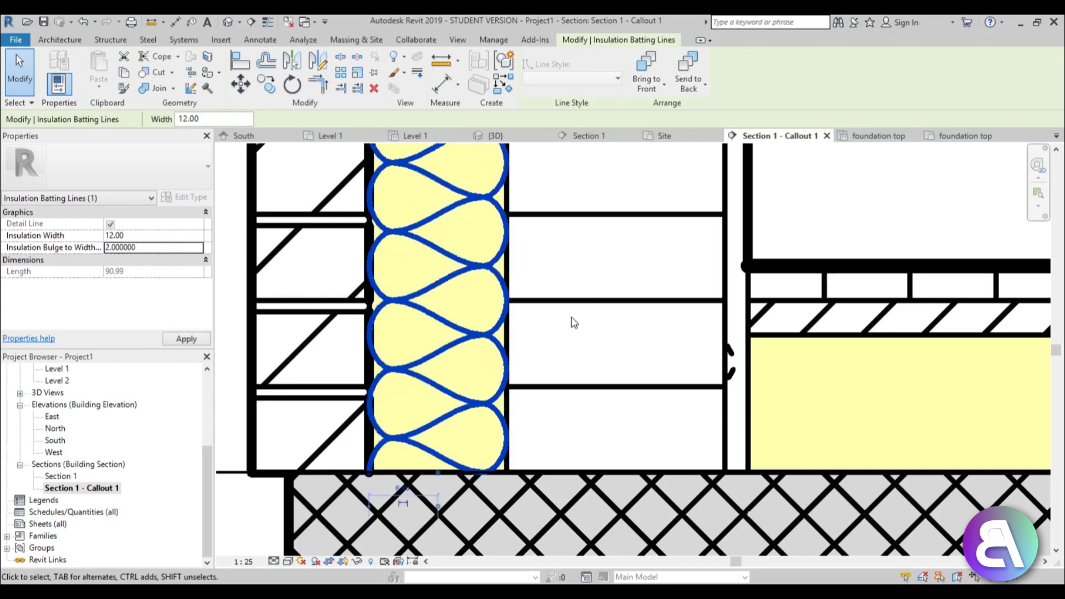
scroll(583, 285, "down", 2)
left_click(331, 313)
scroll(588, 401, "down", 3)
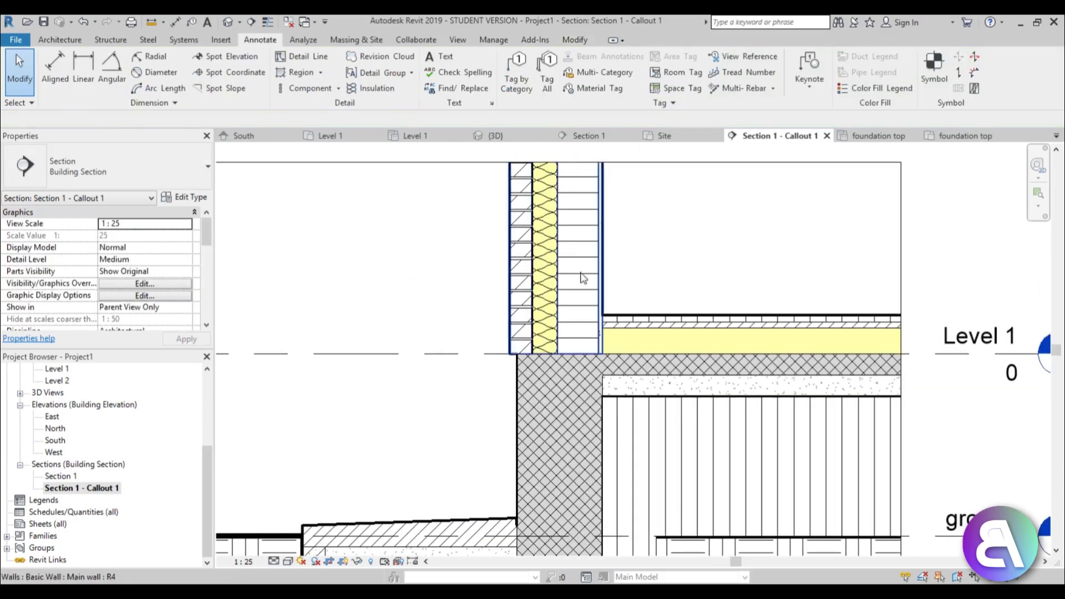
Review the layer structure of the Generic 150mm floor type at Level 1, including its damp-proofing membrane.
middle_click_drag(733, 309, 688, 301)
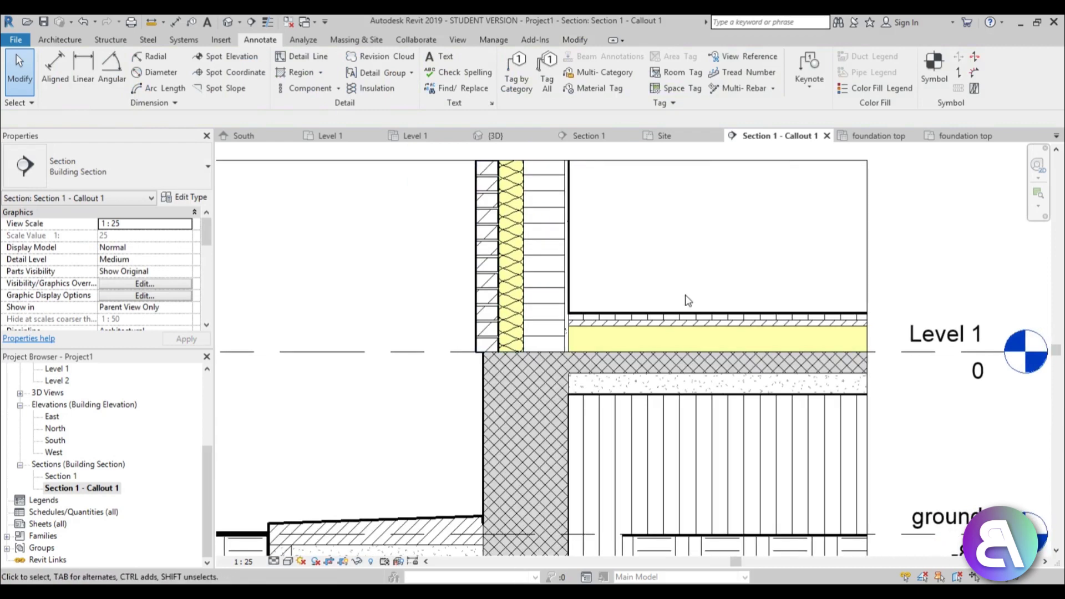
scroll(688, 300, "down", 4)
middle_click_drag(612, 331, 476, 285)
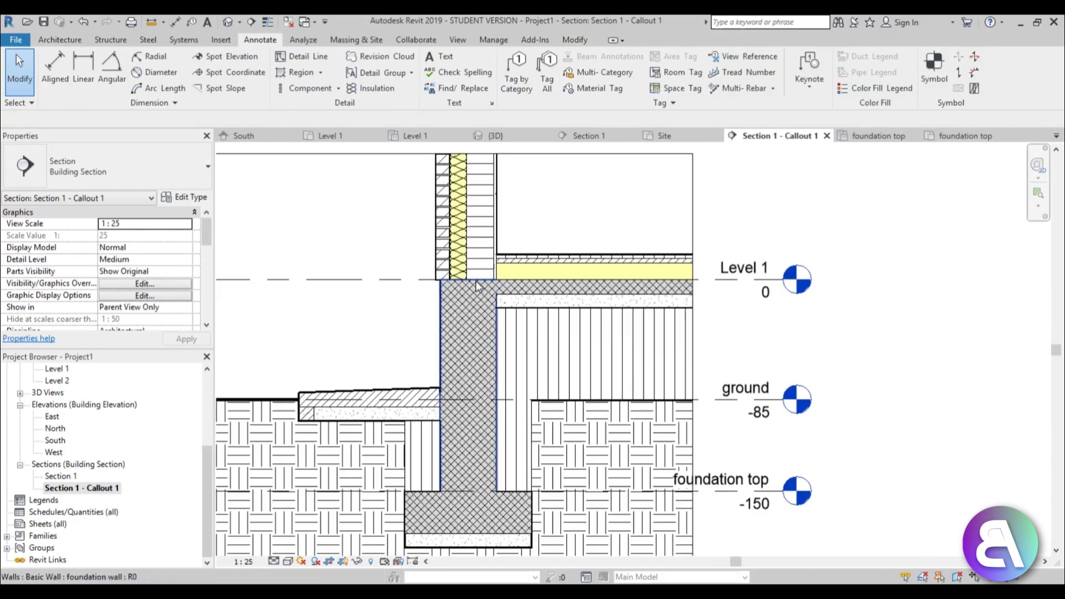
scroll(572, 271, "up", 3)
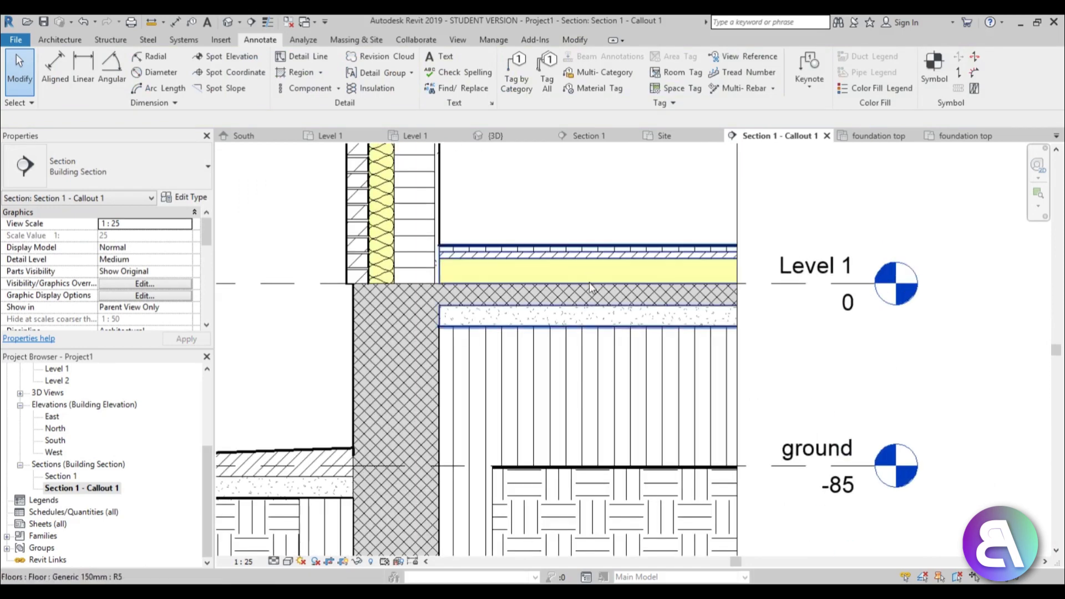
scroll(621, 284, "up", 2)
left_click(637, 284)
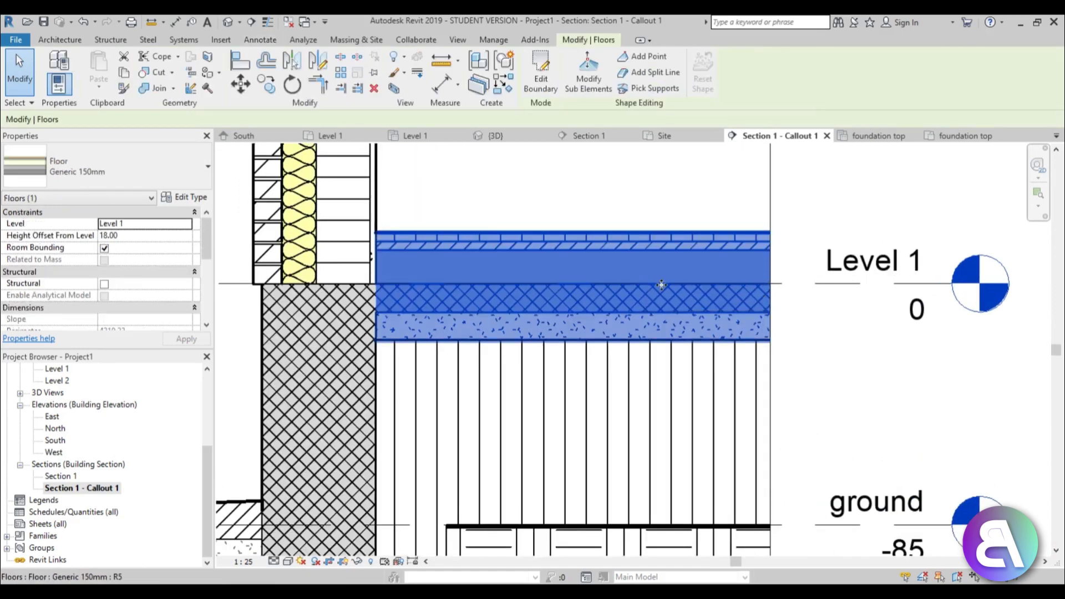
left_click(184, 197)
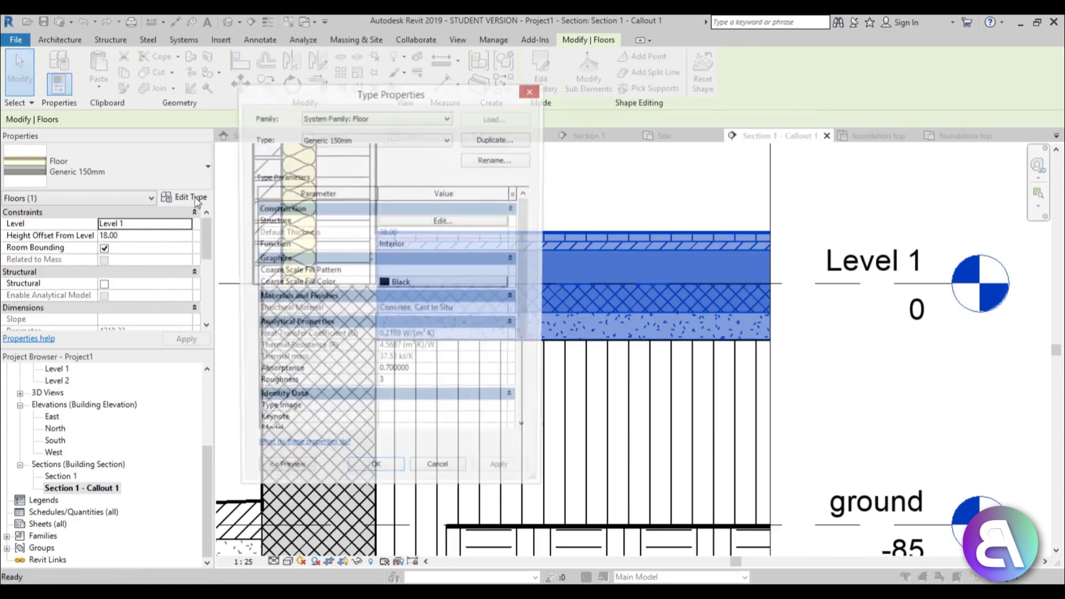
left_click(444, 221)
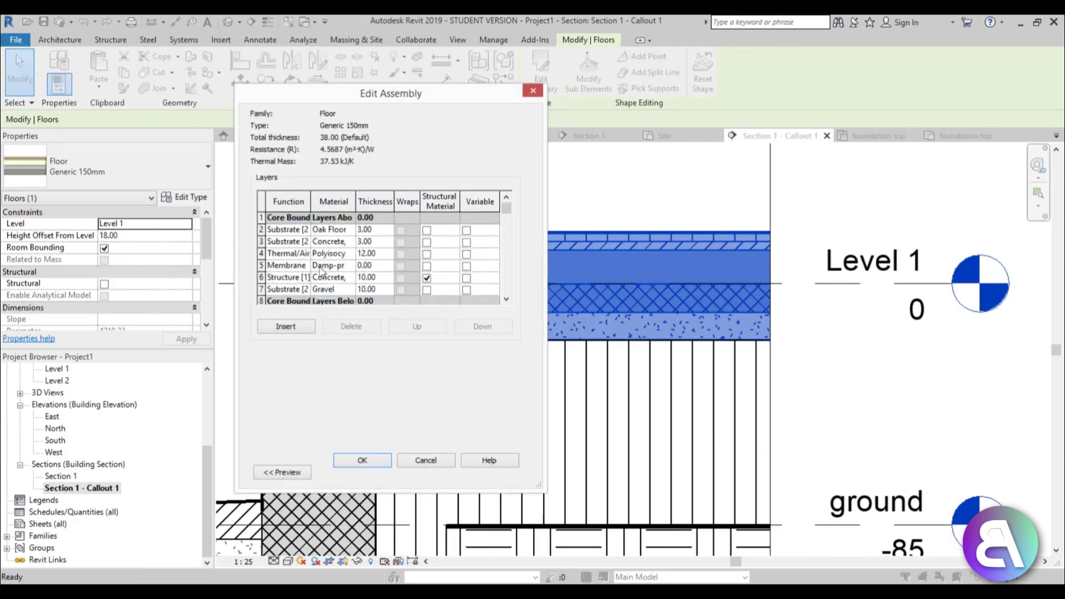
left_click(362, 462)
left_click(382, 474)
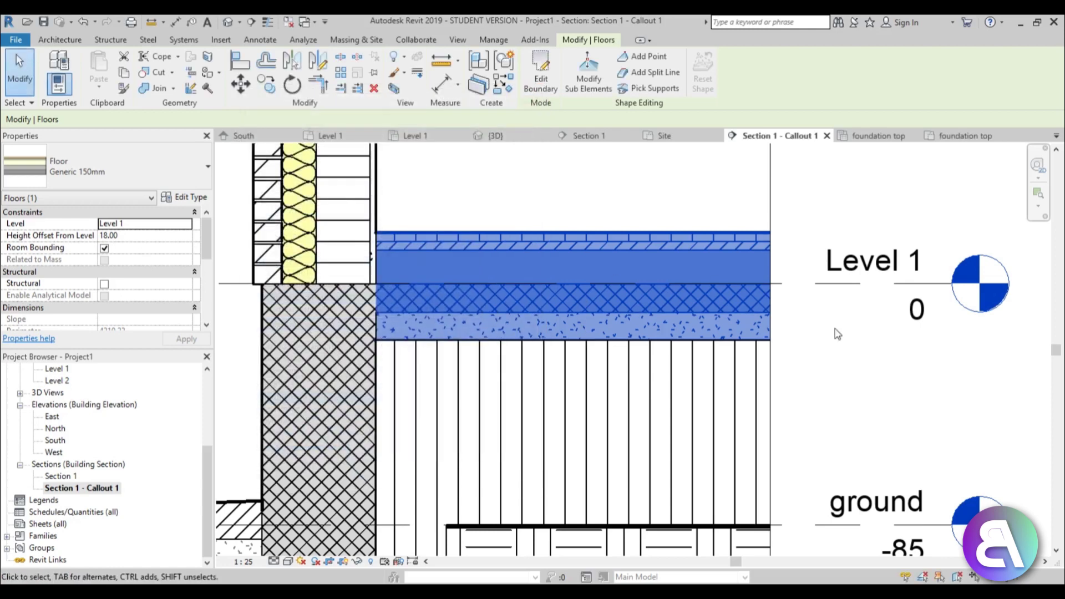
key("Escape")
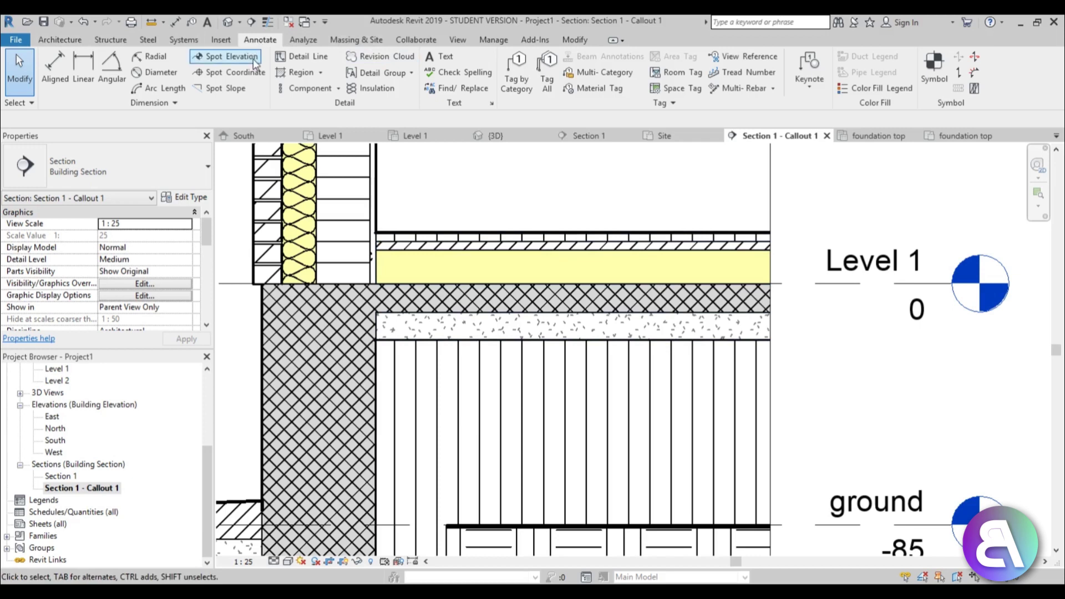
Draw an <Overhead> detail line along the top of the Level 1 concrete slab, from the callout's crop edge to the foundation wall's outer face.
left_click(322, 61)
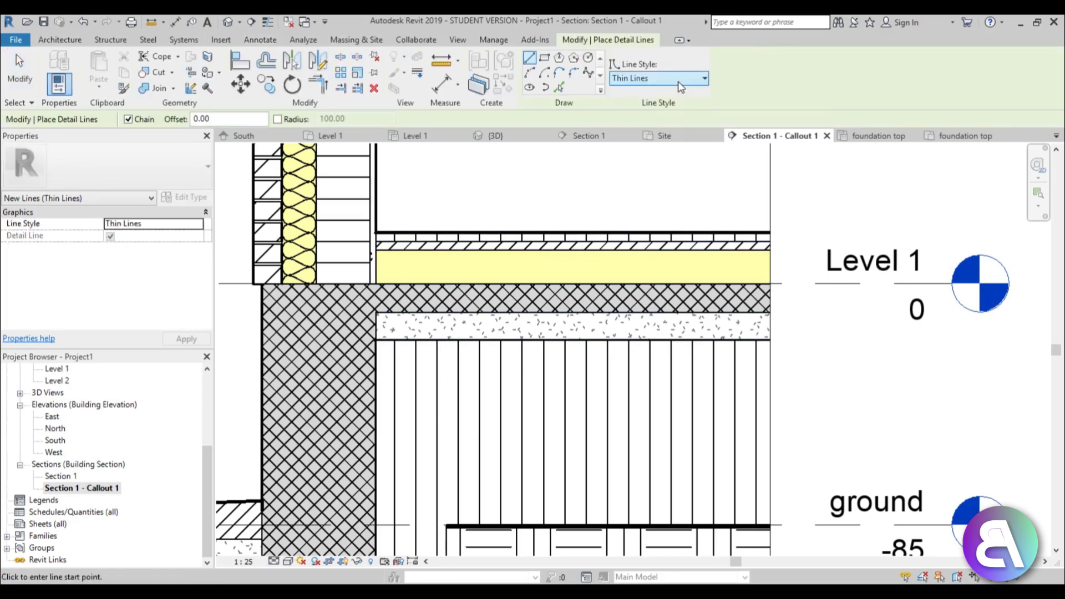
left_click(678, 82)
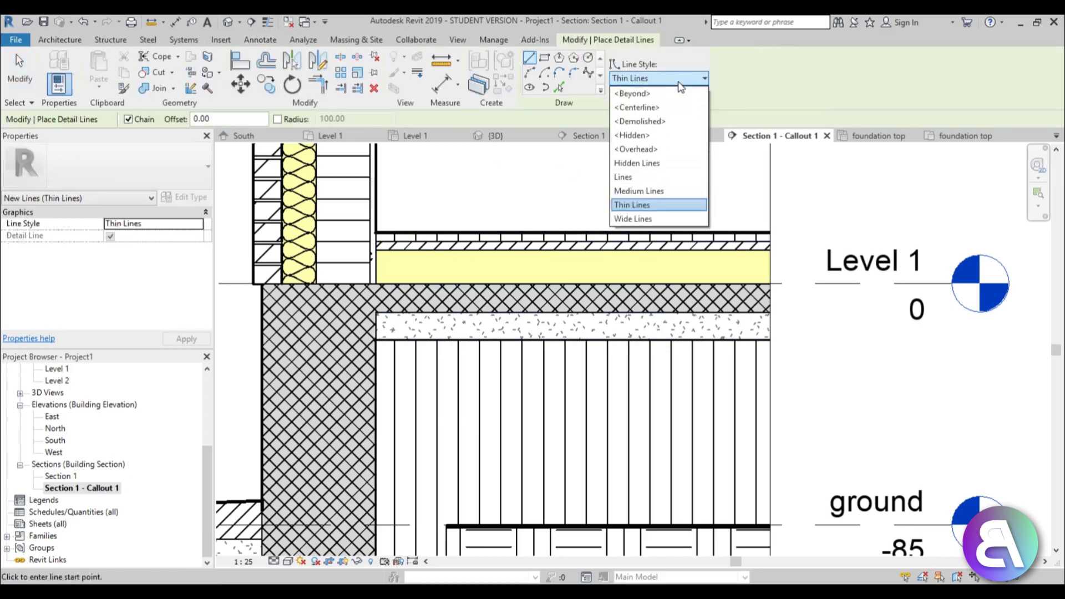
left_click(661, 150)
left_click(774, 286)
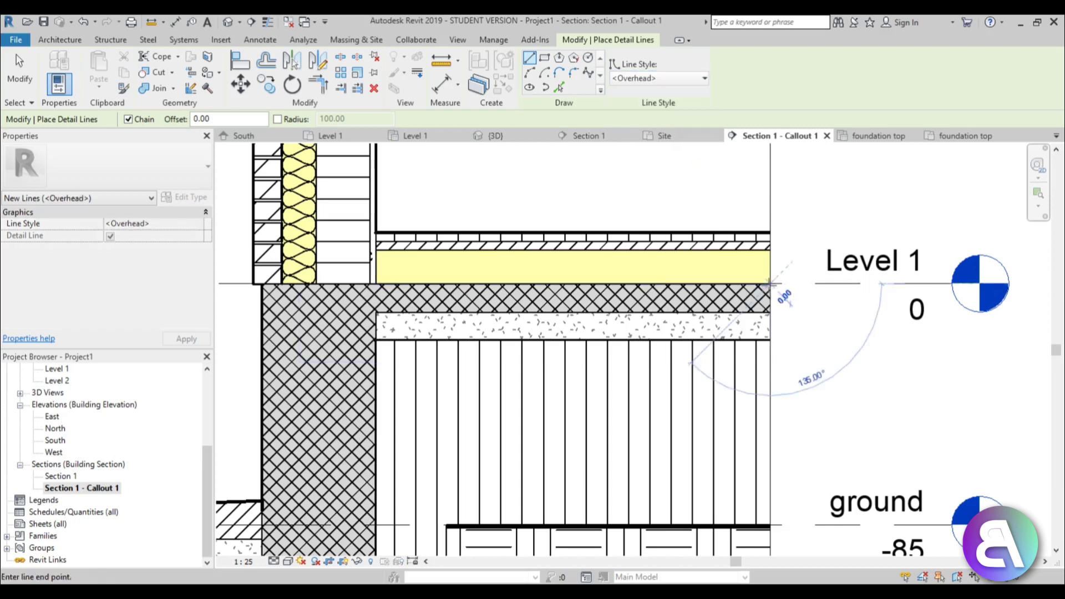
left_click(262, 285)
key("Escape")
key("Escape")
Change the line style of the detail line on top of the concrete slab to <Demolished>.
scroll(381, 285, "up", 4)
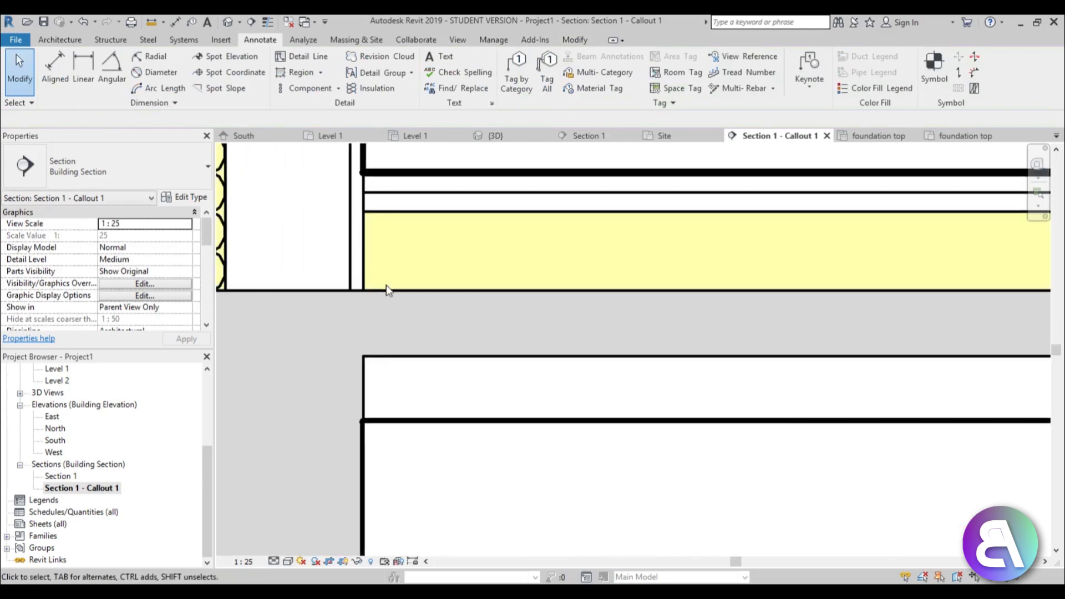
left_click(382, 288)
left_click(561, 79)
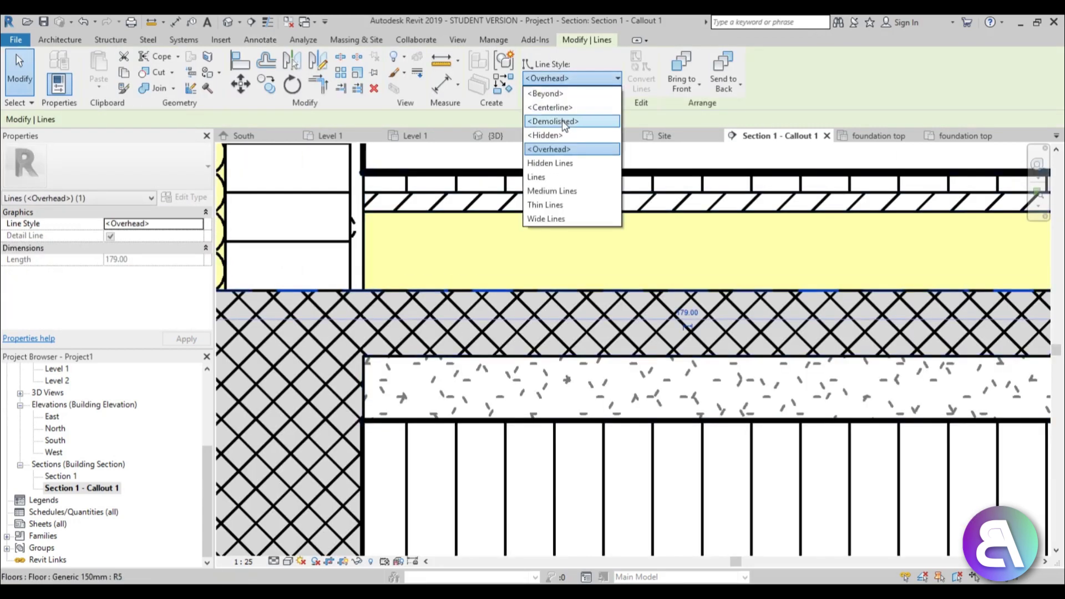
left_click(561, 121)
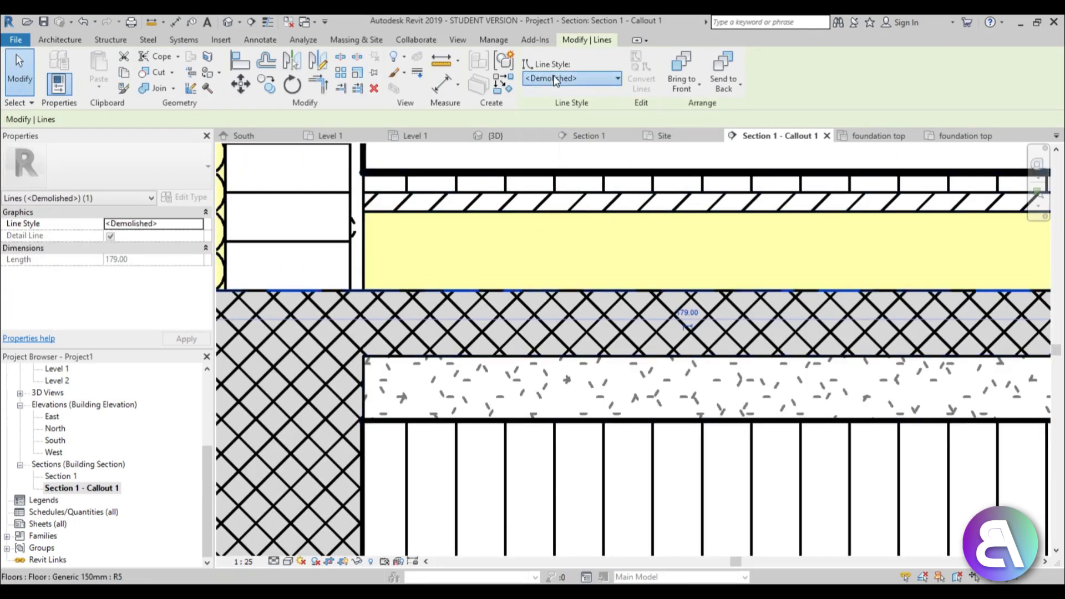
Change the line style of the damp-proofing detail line on top of the Level 1 concrete slab to <Hidden>.
left_click(553, 78)
left_click(547, 135)
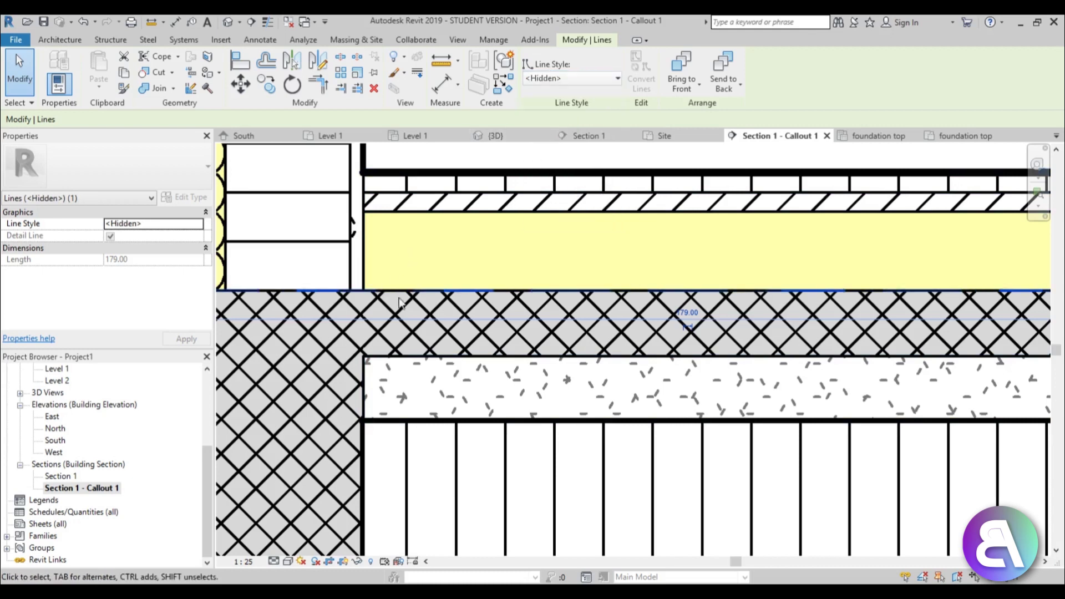
scroll(394, 294, "up", 4)
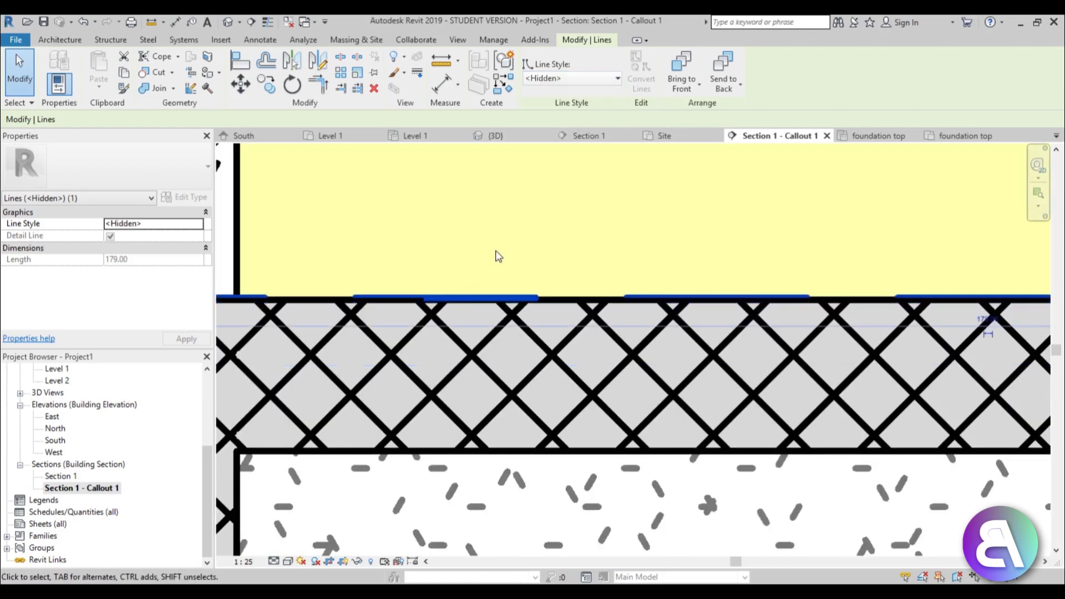
key("Escape")
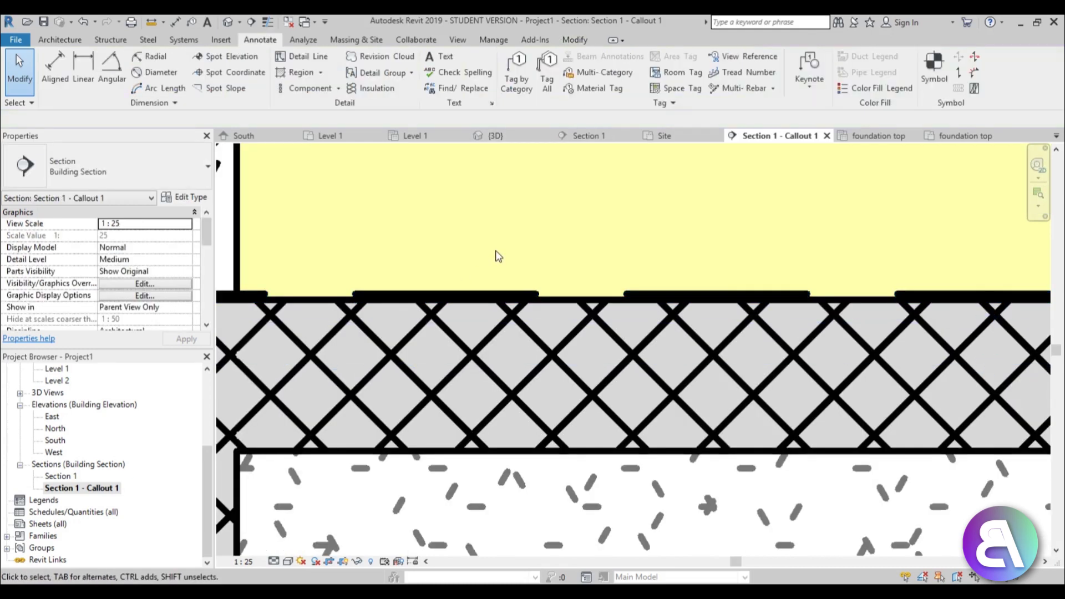
Draw a Thin Lines detail line about 182.25 long just above the dashed line, from the callout's crop edge to the brick wall's outer face.
scroll(495, 284, "down", 5)
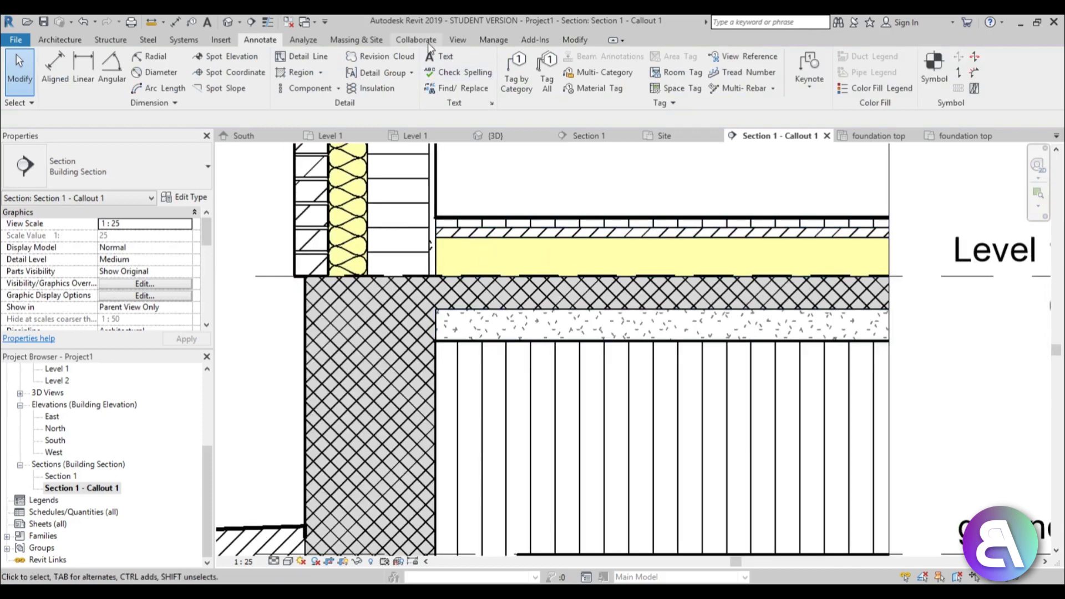
left_click(300, 58)
left_click(658, 78)
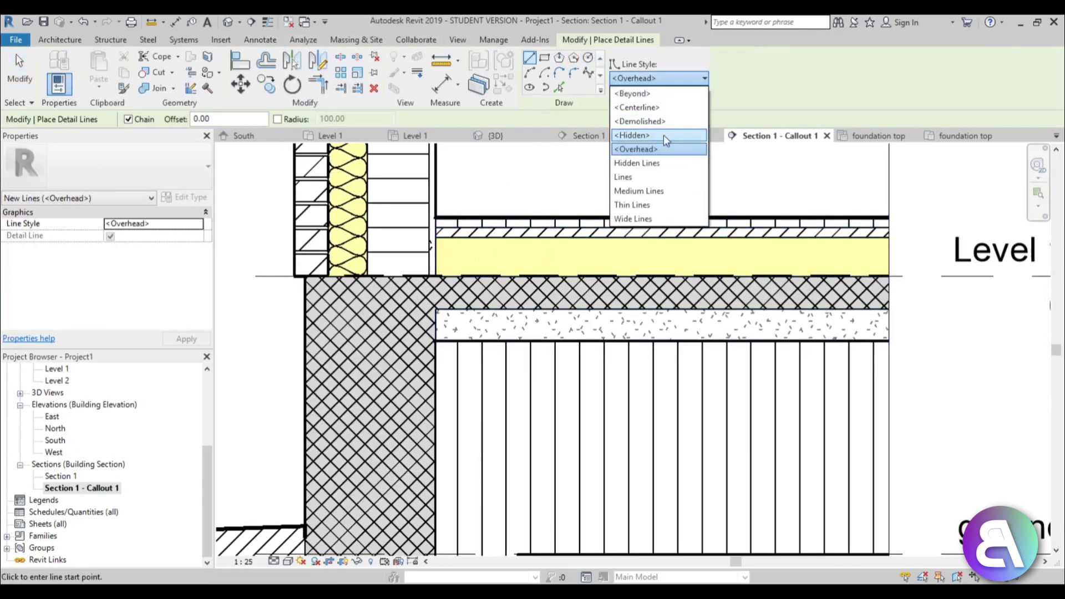
left_click(652, 179)
scroll(869, 253, "up", 5)
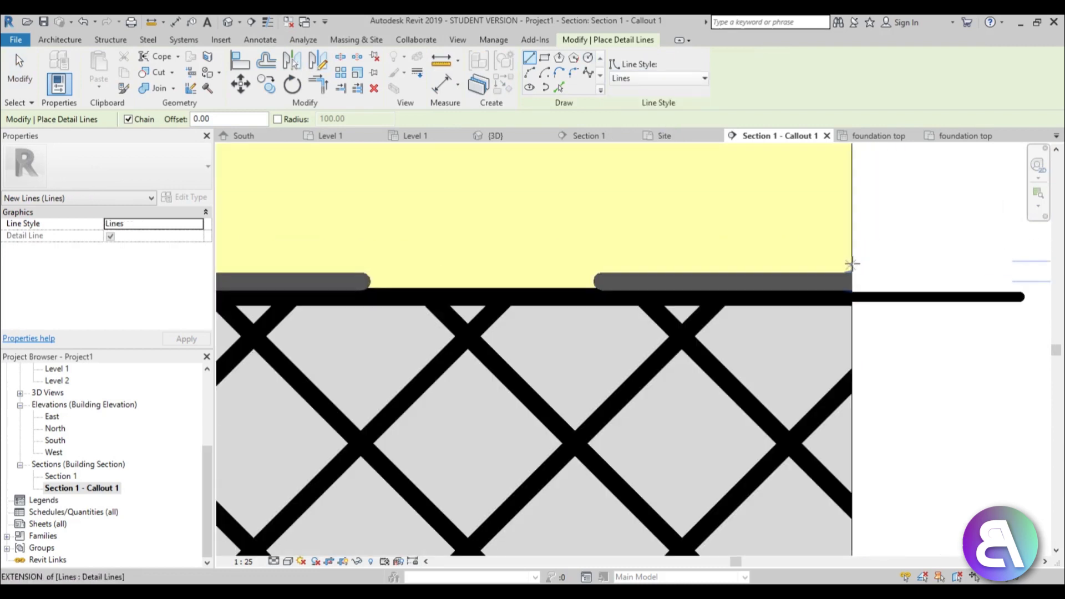
scroll(472, 258, "down", 2)
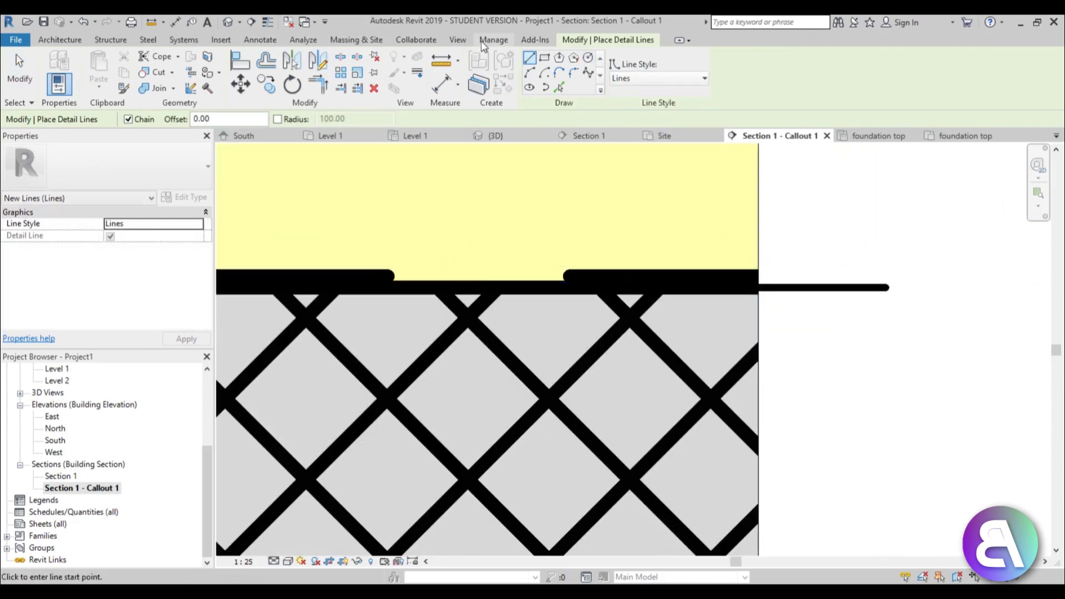
left_click(673, 80)
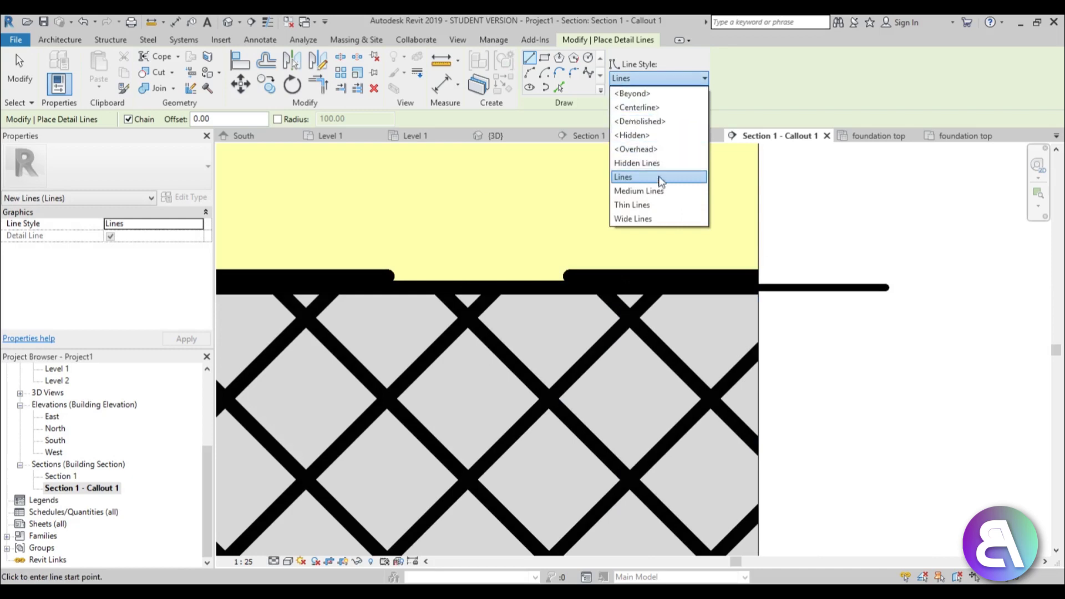
left_click(660, 205)
left_click(756, 249)
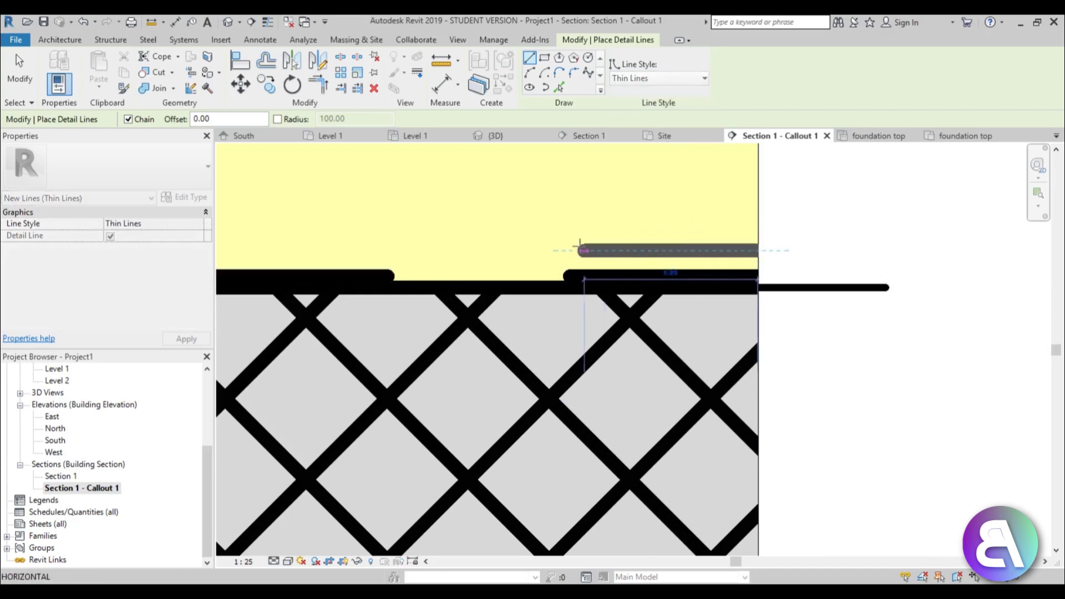
scroll(574, 248, "down", 2)
scroll(575, 248, "down", 1)
scroll(433, 245, "up", 6)
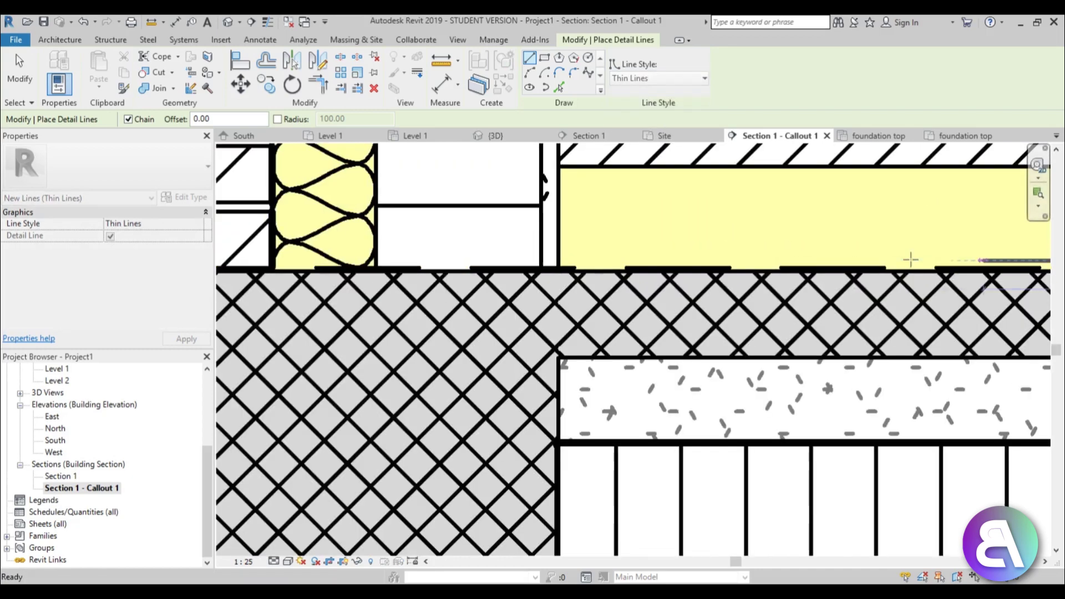
left_click(383, 261)
scroll(383, 261, "down", 3)
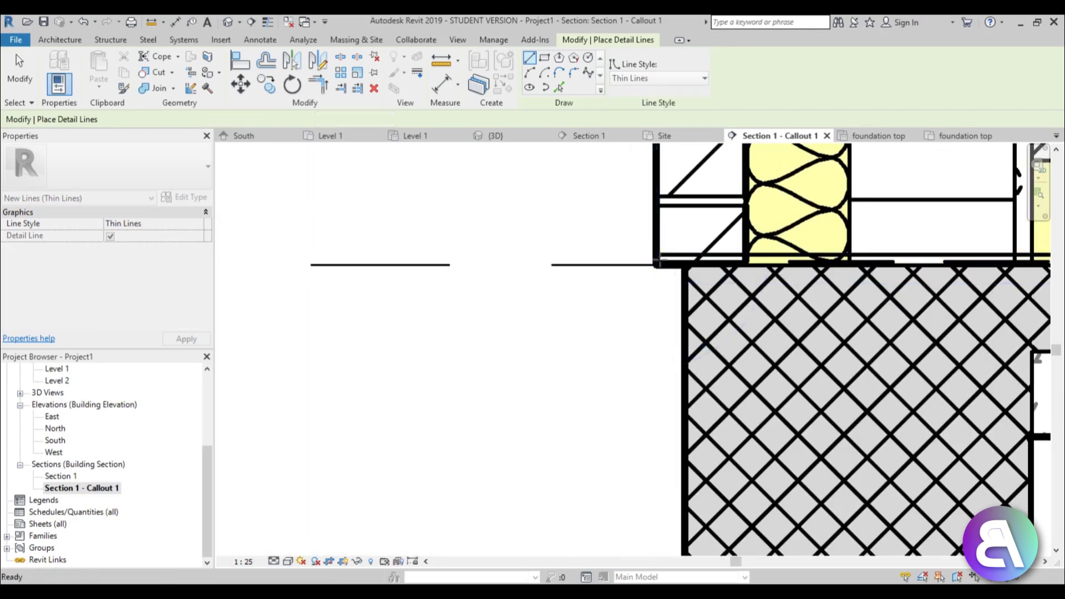
key("Escape")
key("Escape")
Nudge the thin detail line down two increments so it sits against the dashed damp-proofing line.
scroll(684, 256, "up", 2)
left_click(683, 256)
scroll(394, 220, "down", 1)
scroll(913, 161, "up", 2)
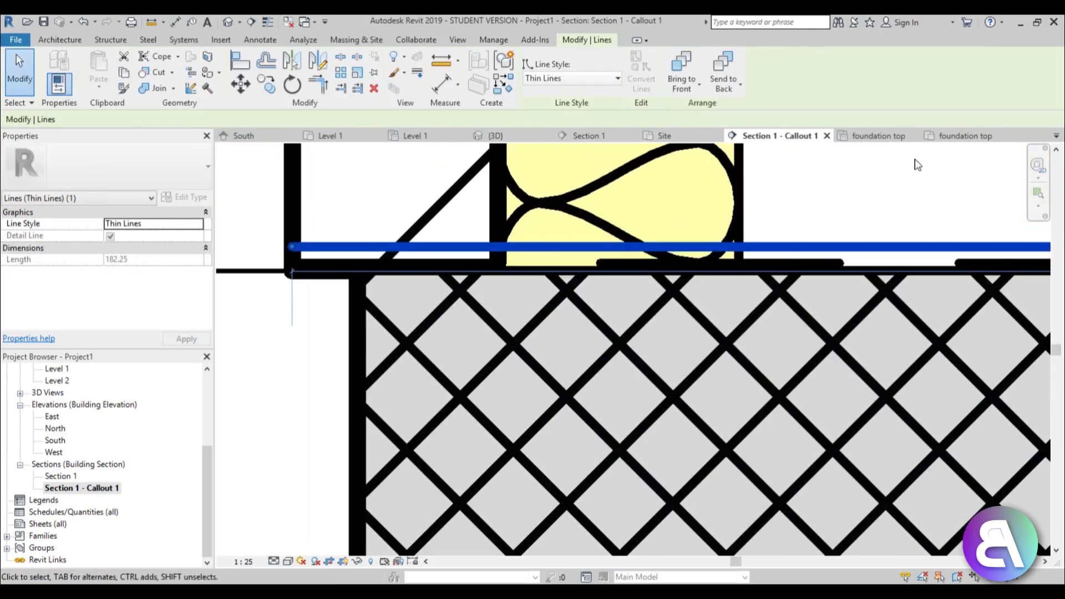
key("Down")
key("Down")
key("Escape")
Examine the damp-proofing line along the slab and wall base, and the whole foundation callout.
scroll(359, 240, "down", 2)
scroll(405, 274, "up", 2)
scroll(549, 277, "up", 3)
scroll(552, 279, "down", 2)
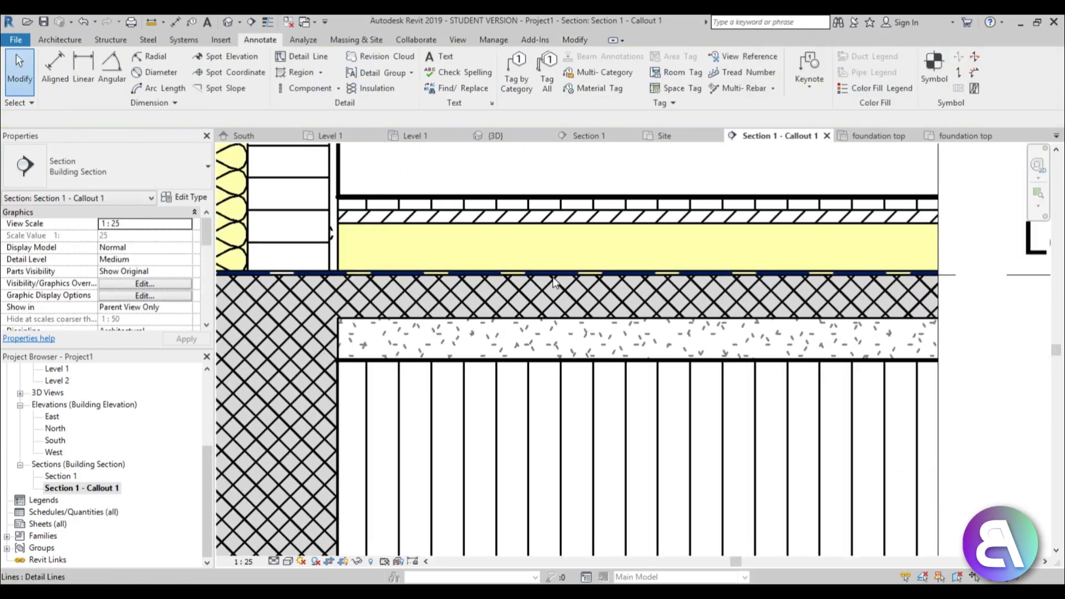
scroll(583, 278, "up", 3)
scroll(603, 279, "down", 1)
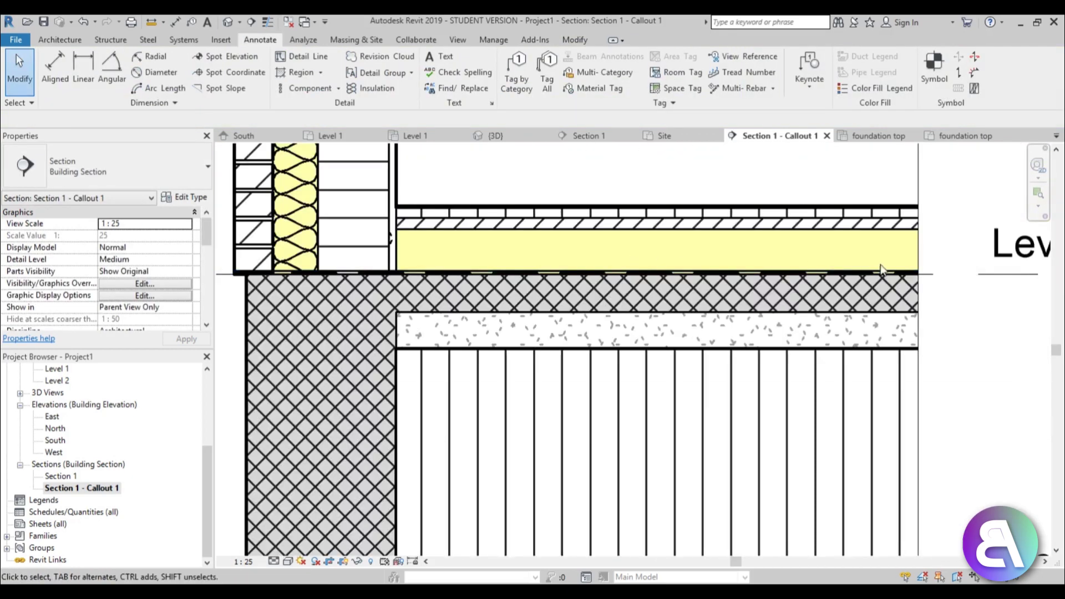
scroll(497, 263, "down", 2)
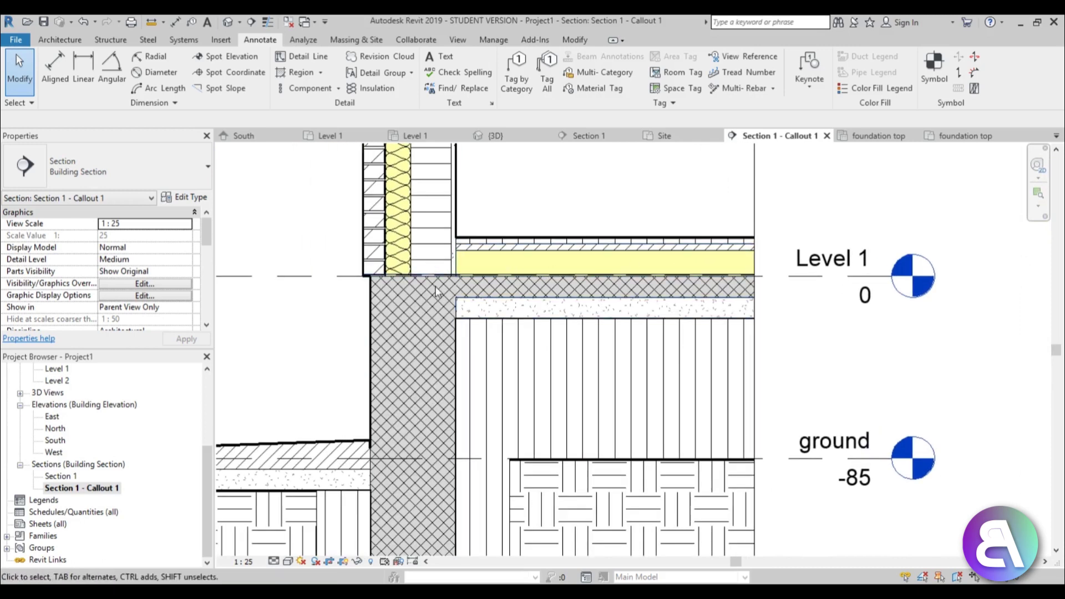
scroll(488, 328, "up", 3)
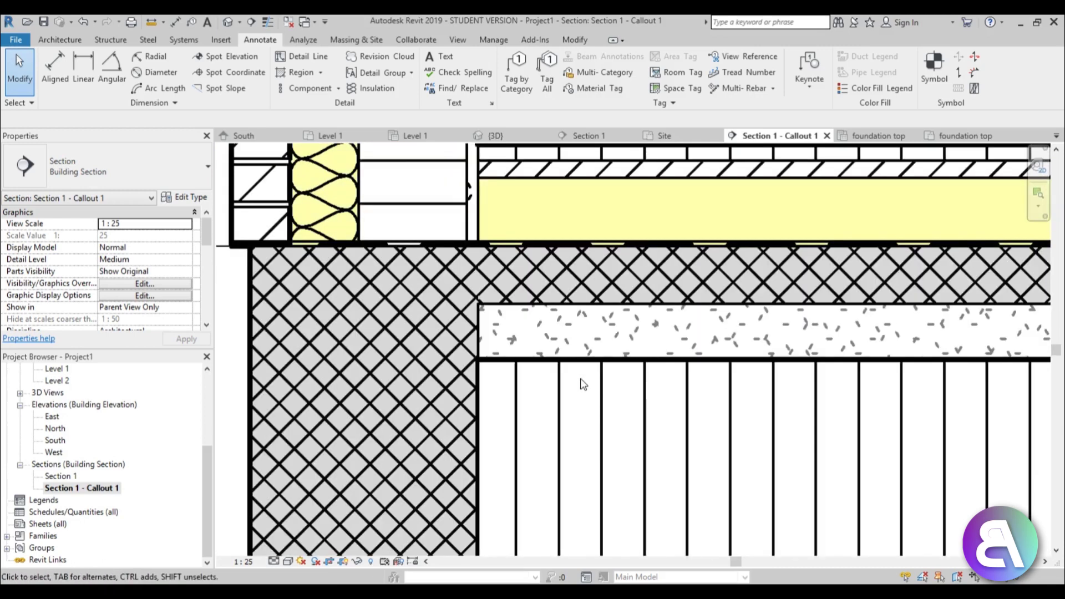
scroll(544, 385, "down", 3)
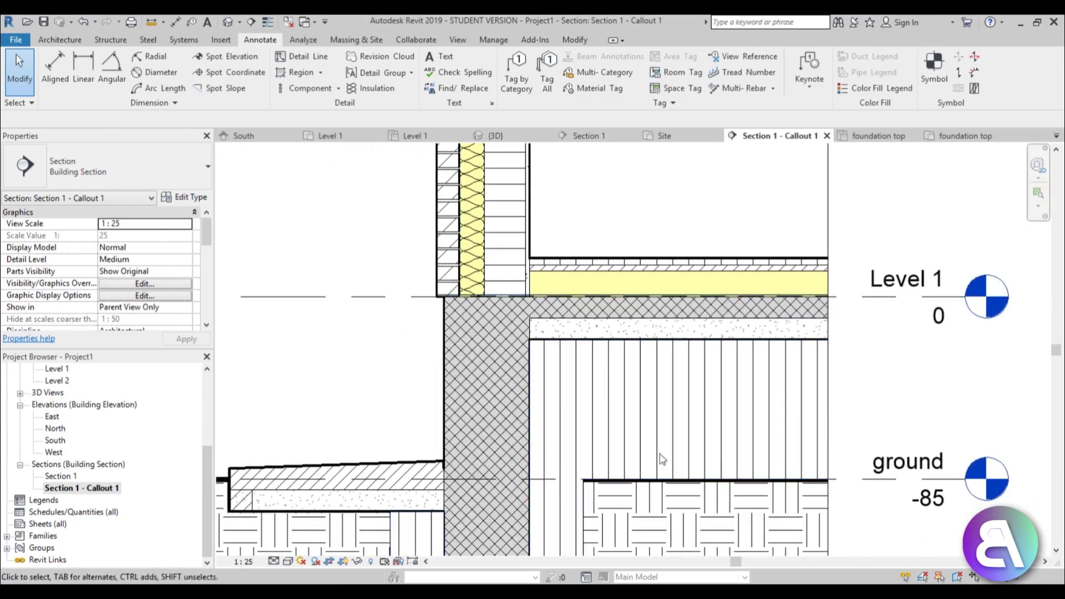
scroll(715, 389, "down", 2)
mouse_move(654, 433)
middle_mouse_down()
mouse_move(631, 409)
mouse_move(621, 442)
middle_mouse_up()
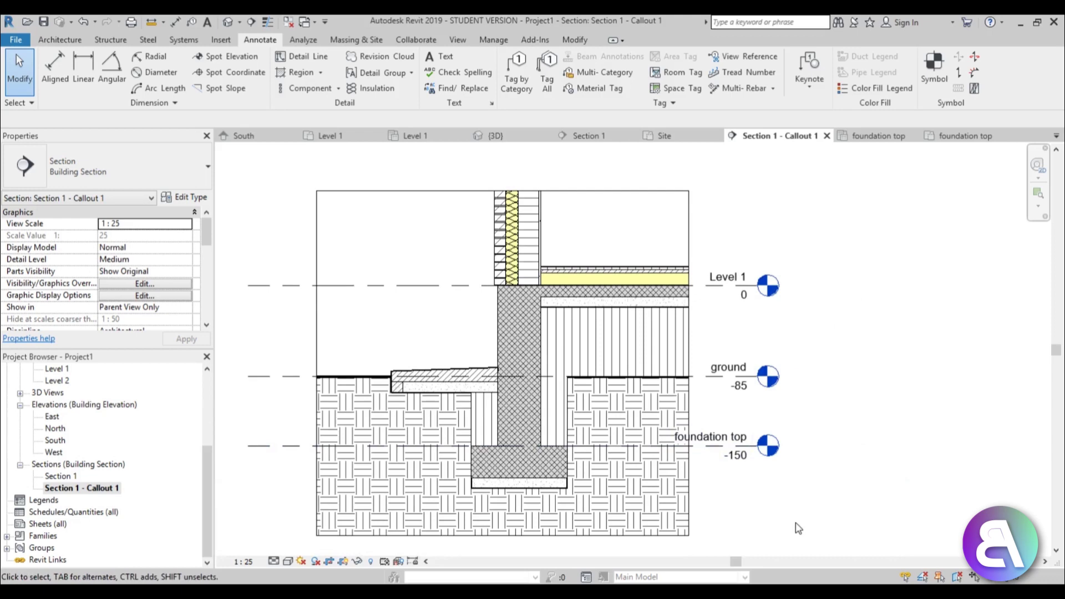
middle_click_drag(784, 493, 773, 480)
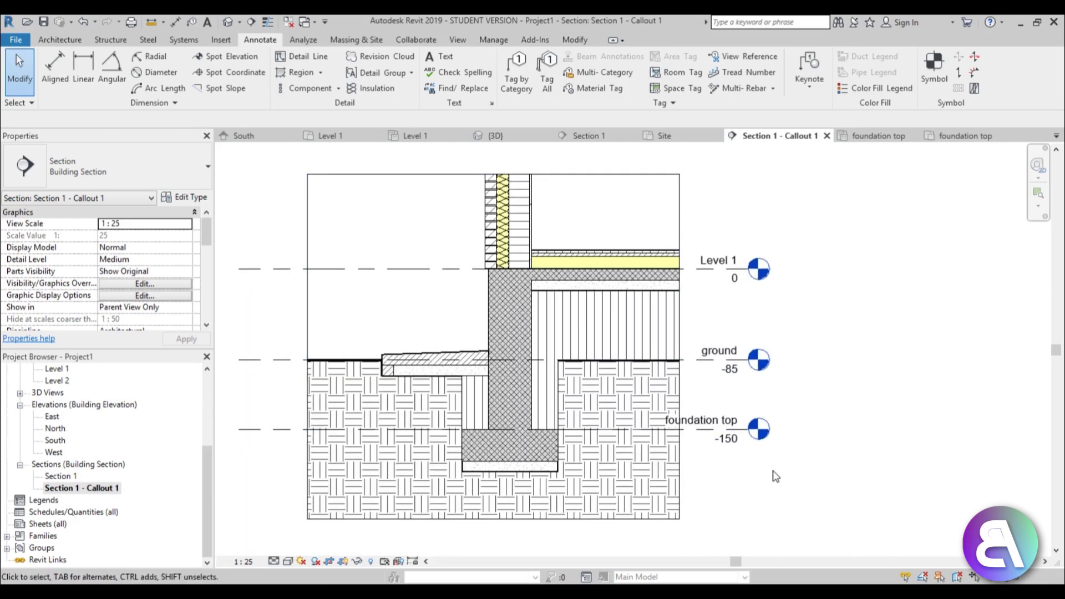